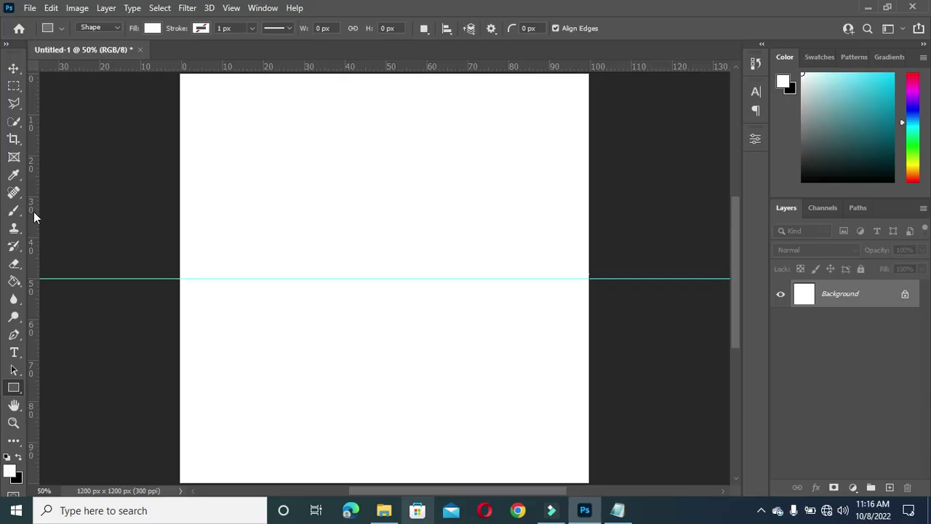
# Step: Drag a vertical guide to 50% of the canvas width so it crosses the horizontal centre guide
pyautogui.moveTo(33, 212); pyautogui.dragTo(390, 243)
# Step: Draw a rectangle in the middle of the canvas and fill it light grey
pyautogui.moveTo(273, 174); pyautogui.dragTo(462, 364)
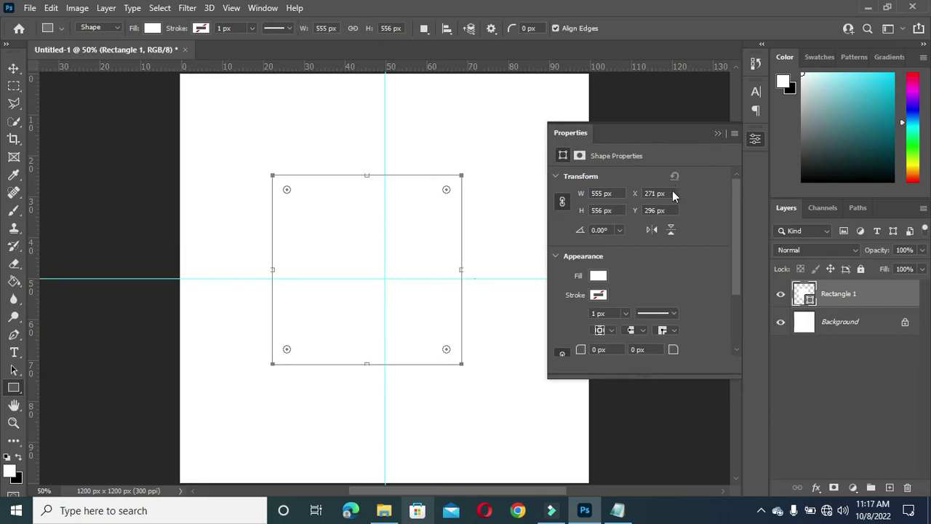
pyautogui.click(598, 277)
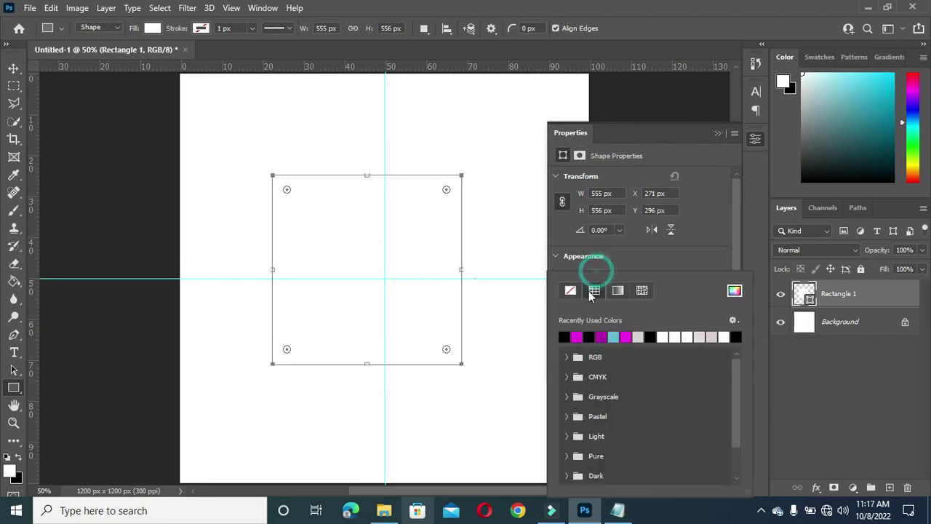
pyautogui.click(639, 334)
pyautogui.click(719, 135)
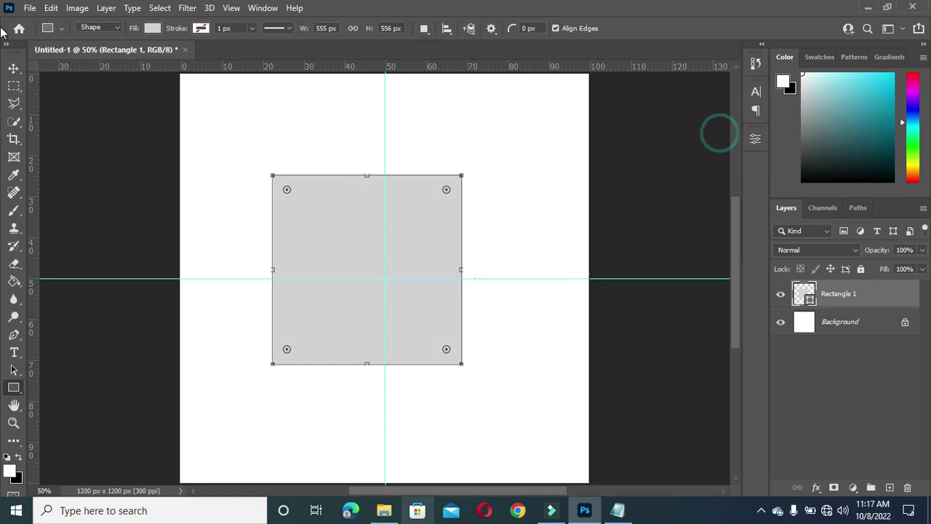
# Step: Centre the grey square horizontally and vertically on the canvas
pyautogui.click(13, 68)
pyautogui.hotkey('ctrl', 'a')
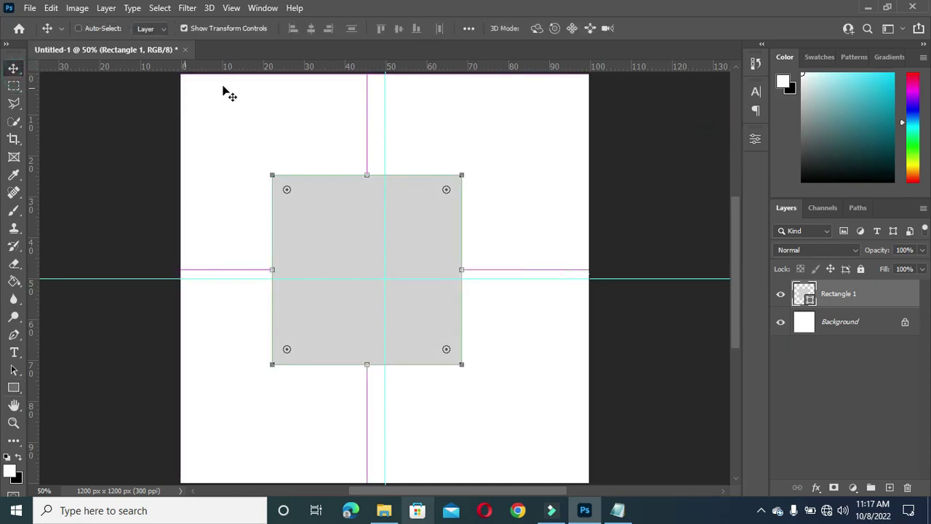
pyautogui.click(311, 28)
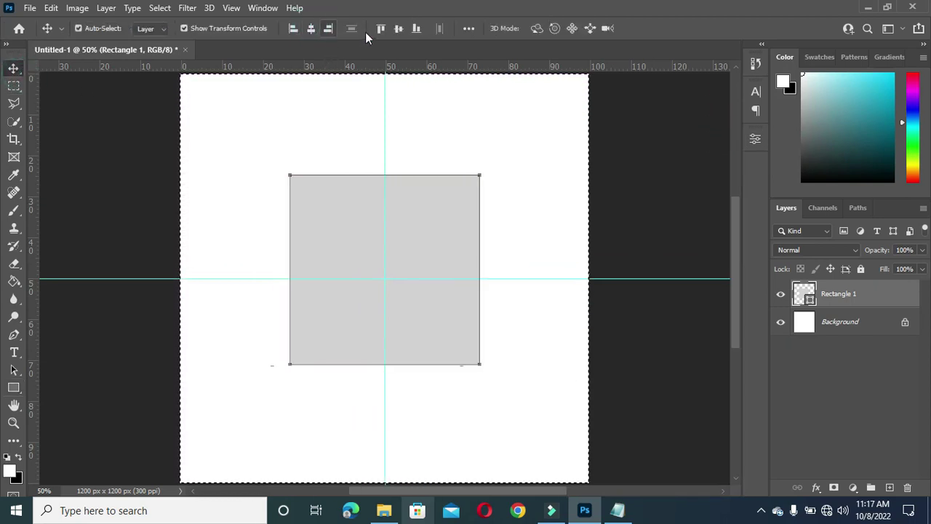
pyautogui.click(399, 28)
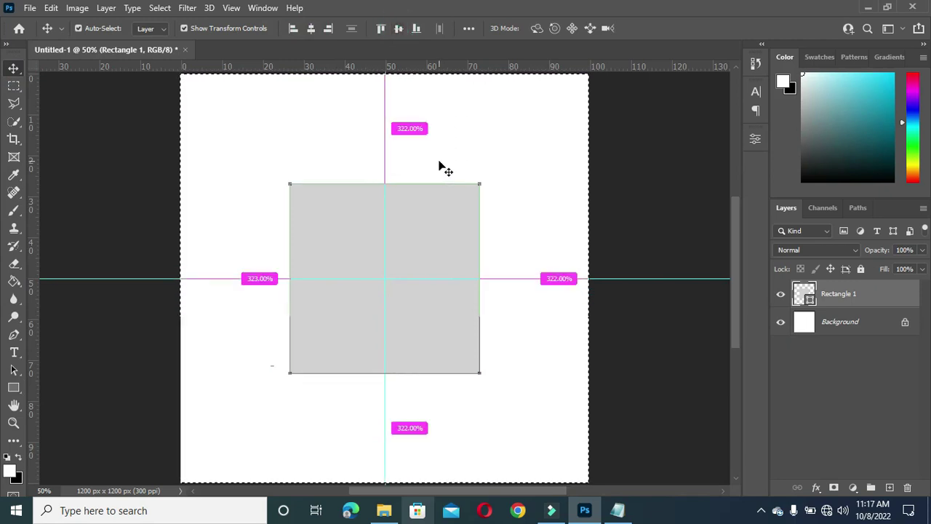
pyautogui.hotkey('ctrl', 'd')
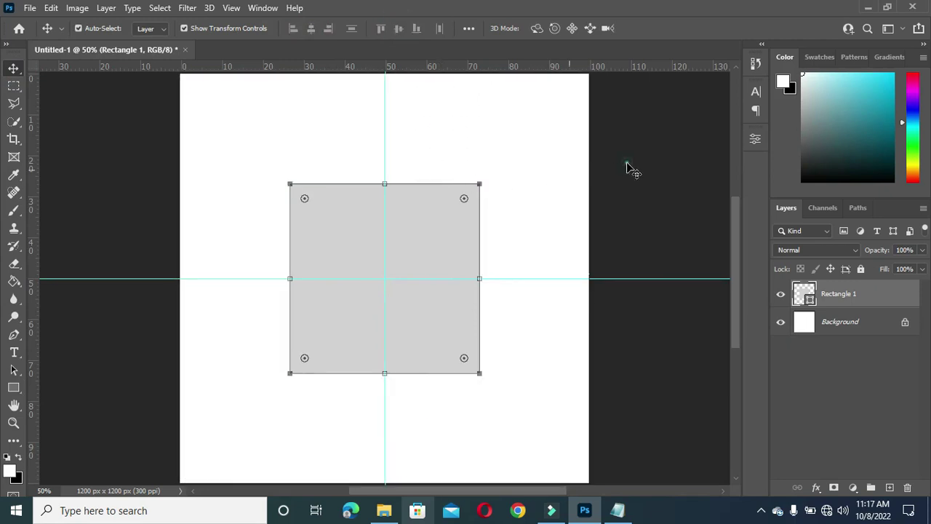
# Step: Deselect the grey square and make the Background layer active
pyautogui.click(629, 165)
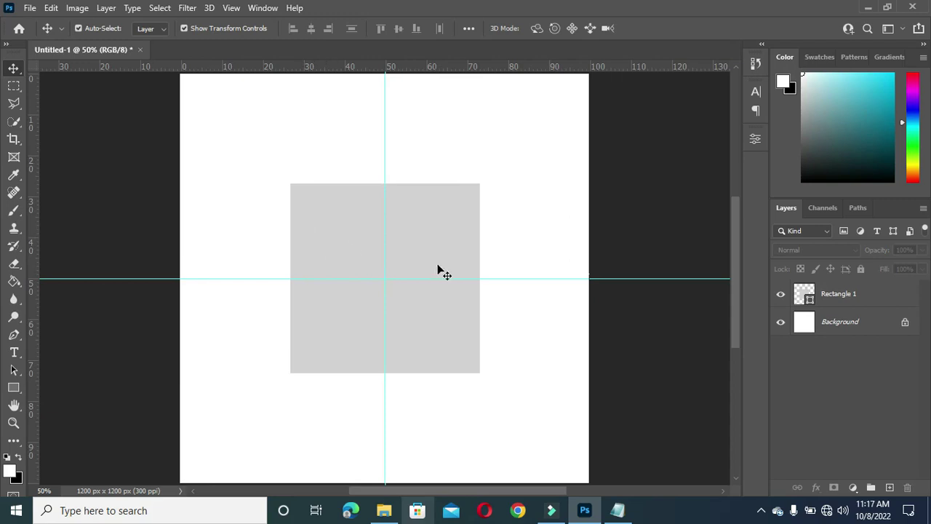
pyautogui.click(863, 326)
pyautogui.scroll(2, 350, 319)
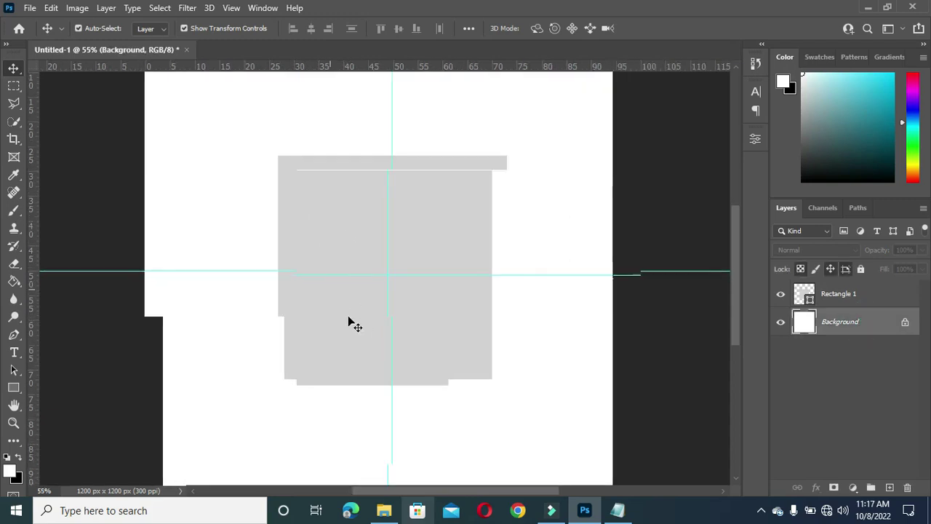
pyautogui.moveTo(734, 268); pyautogui.dragTo(736, 273)
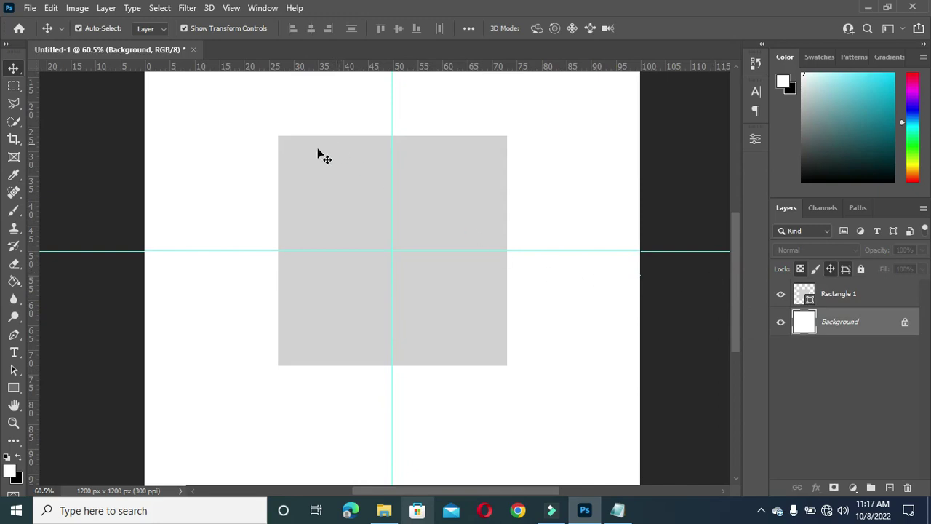
# Step: Draw a tall thin rectangle along the grey square's left edge
pyautogui.click(13, 388)
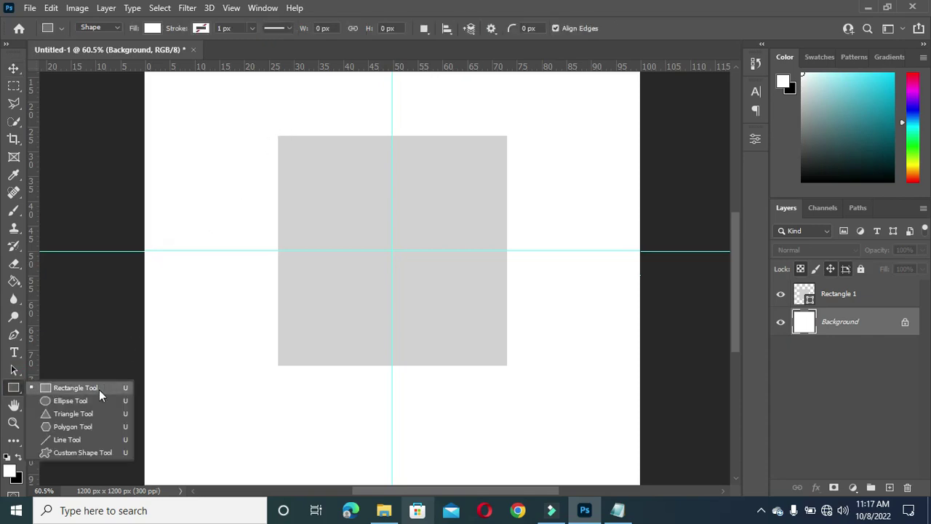
pyautogui.click(97, 387)
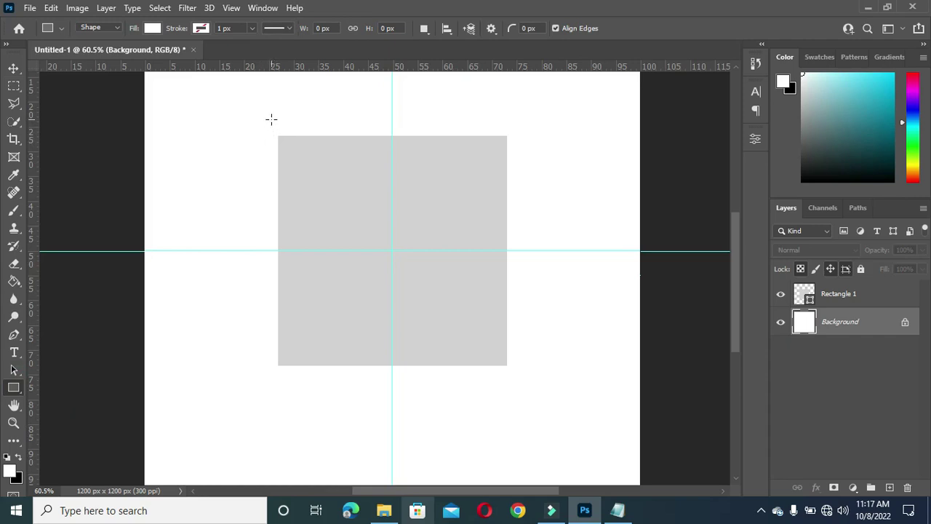
pyautogui.moveTo(271, 118); pyautogui.dragTo(287, 385)
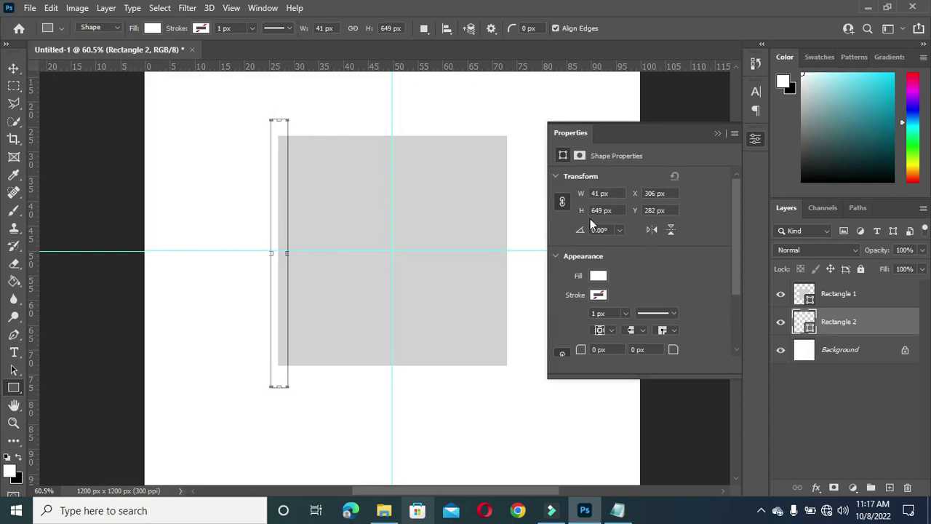
# Step: Stretch the thin bar lower so it reaches past the square's bottom
pyautogui.press('v')
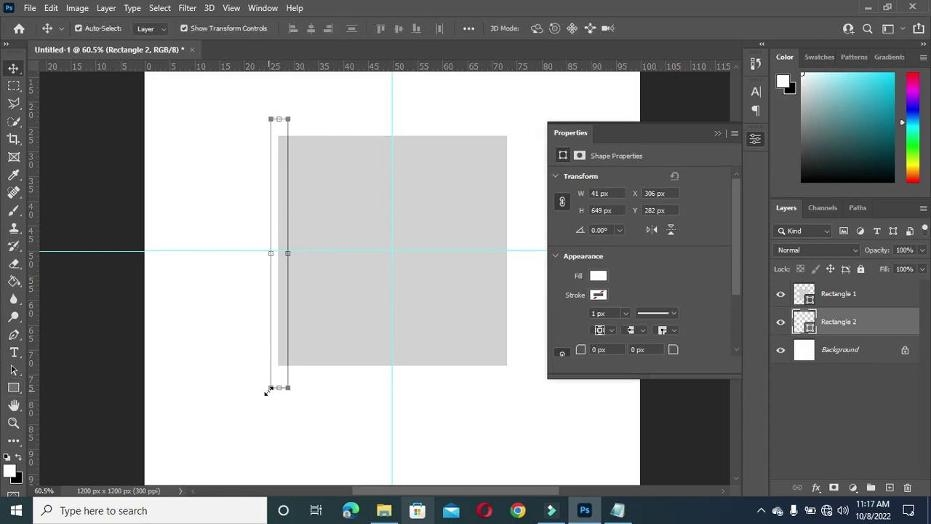
pyautogui.moveTo(277, 388); pyautogui.dragTo(277, 398)
pyautogui.click(601, 277)
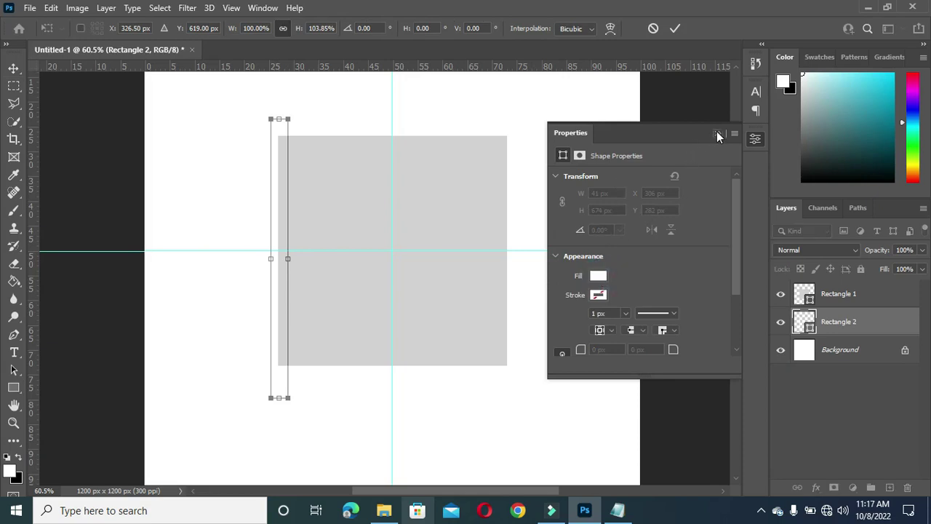
pyautogui.press('Return')
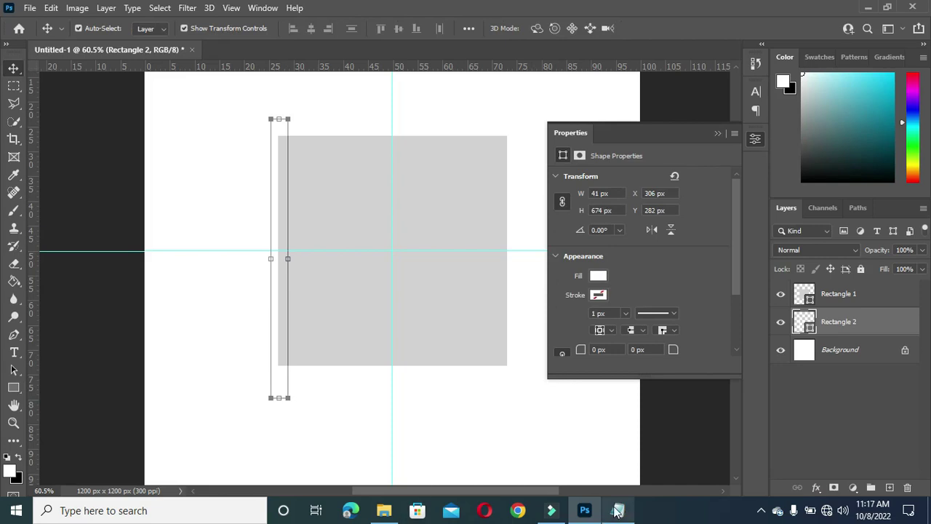
pyautogui.click(617, 510)
# Step: Fill Rectangle 2 with teal 69bacd copied from Notepad
pyautogui.doubleClick(167, 148)
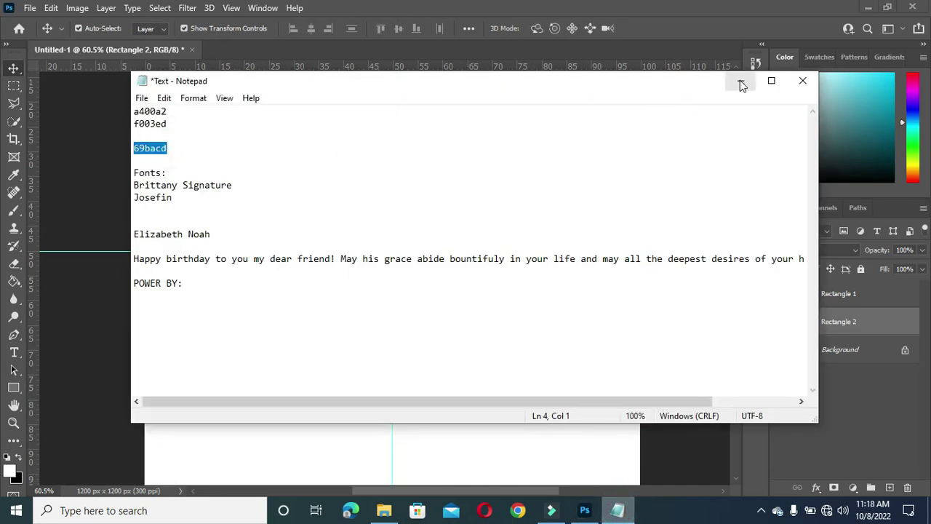
pyautogui.click(740, 82)
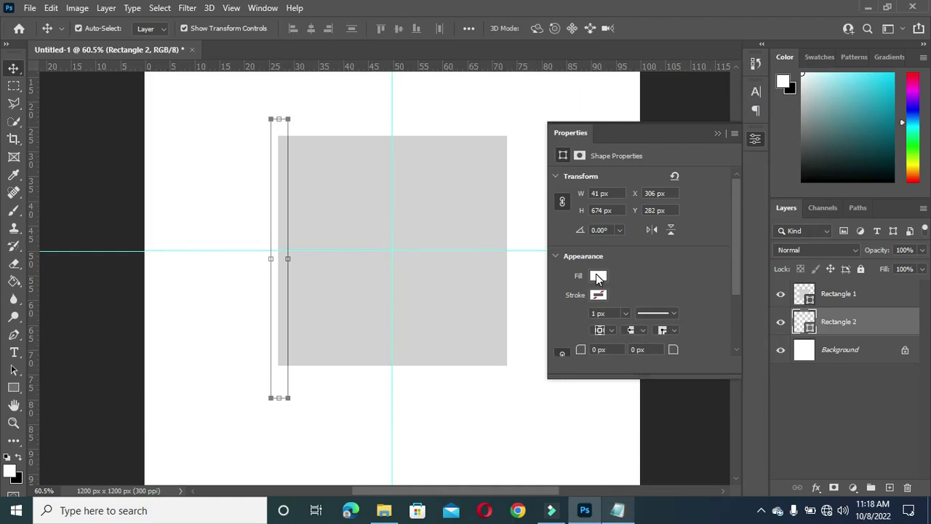
pyautogui.click(717, 133)
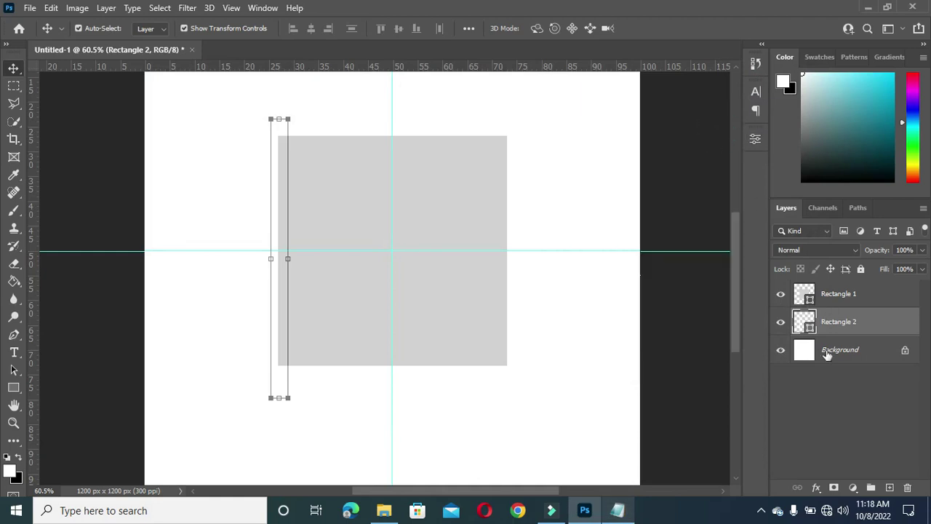
pyautogui.doubleClick(805, 320)
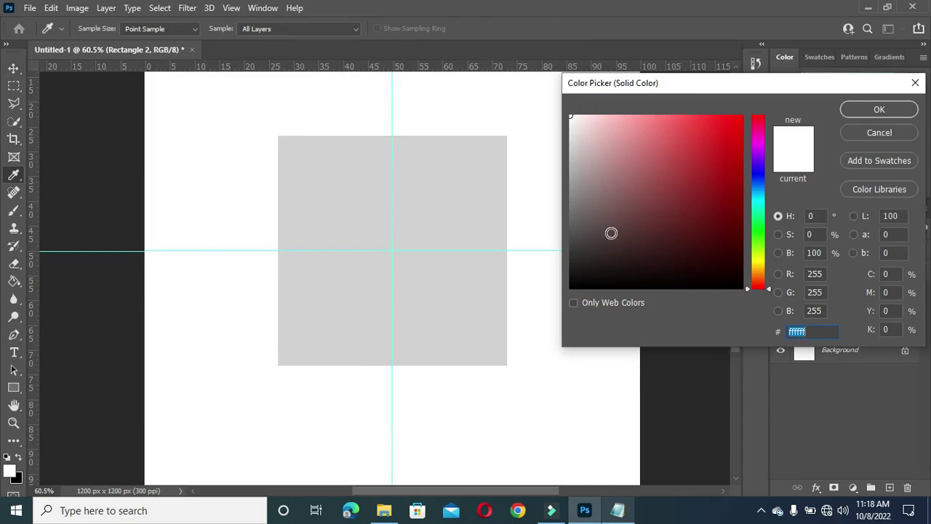
pyautogui.hotkey('ctrl', 'v')
pyautogui.click(880, 109)
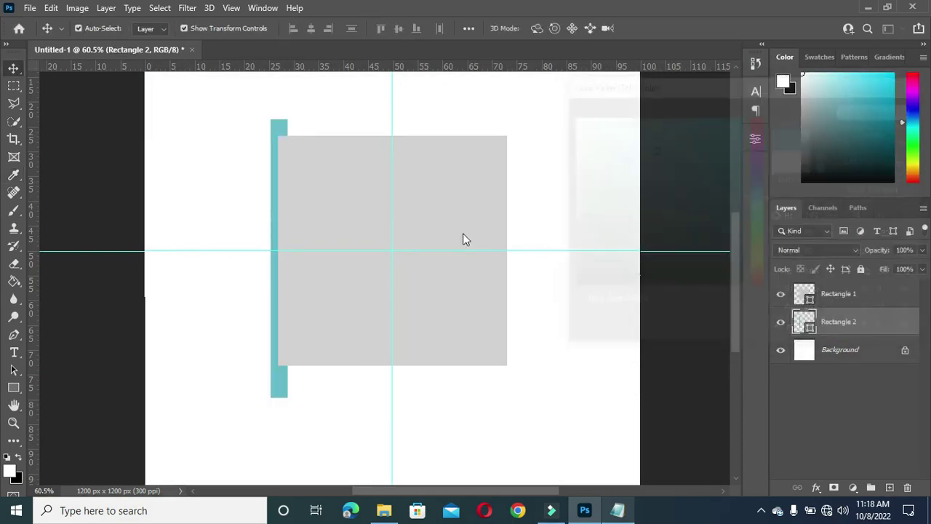
# Step: Nudge the teal bar 2 px left and deselect it
pyautogui.press('Left')
pyautogui.press('Left')
pyautogui.press('Left')
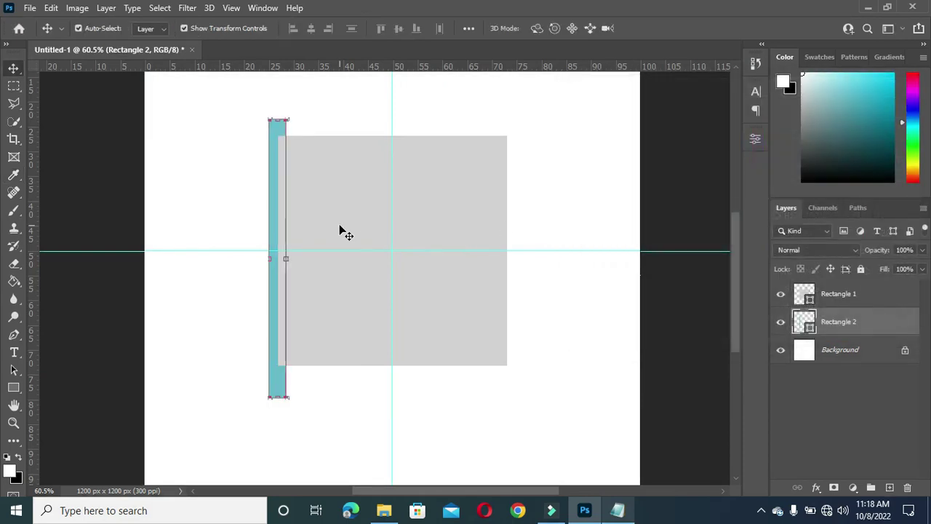
pyautogui.press('Left')
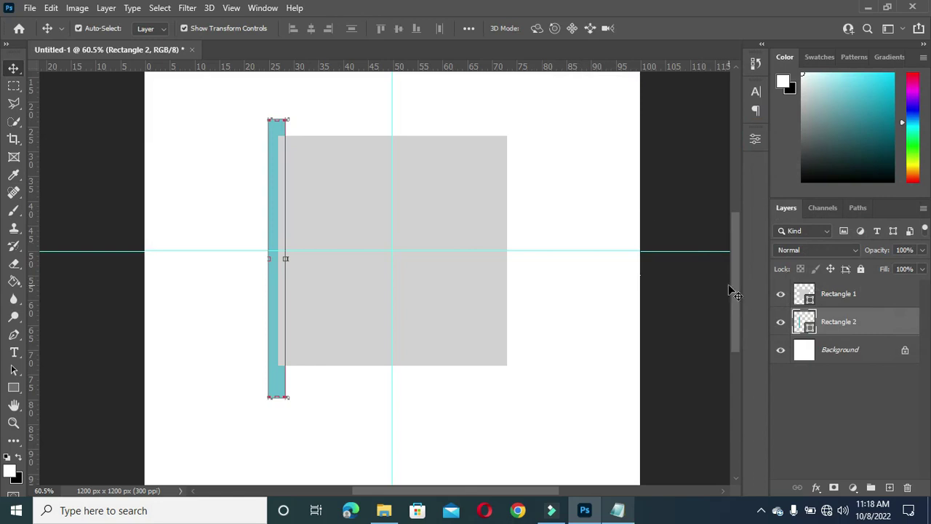
pyautogui.moveTo(736, 286); pyautogui.dragTo(738, 282)
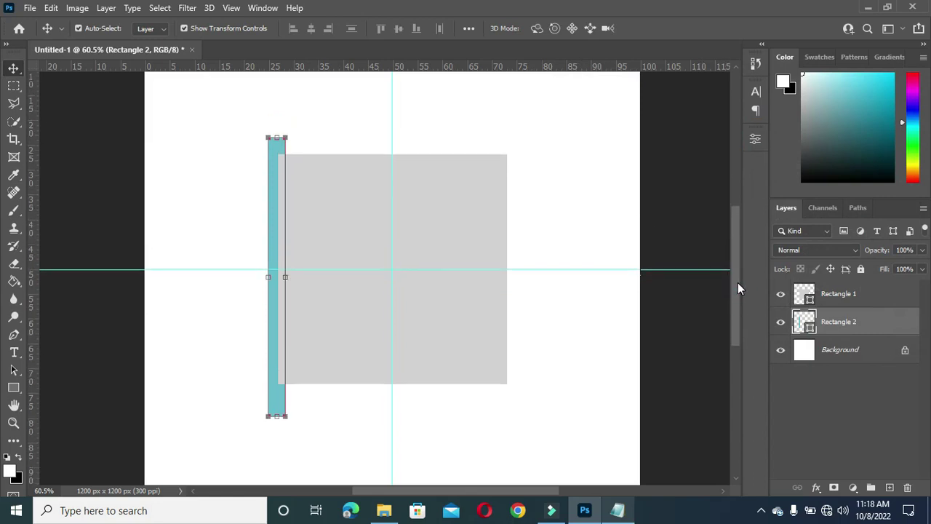
pyautogui.click(677, 215)
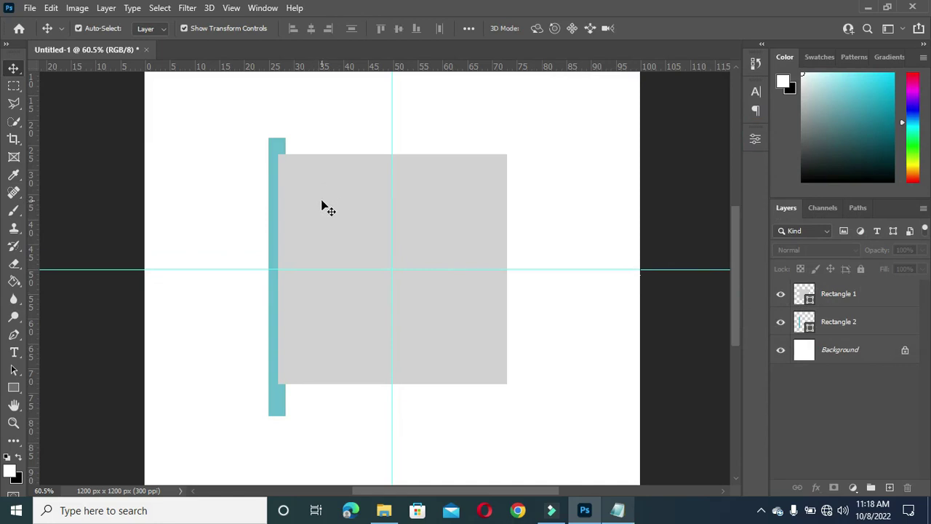
# Step: Duplicate the teal bar, move the copy to its left and shorten it
pyautogui.scroll(1, 327, 209)
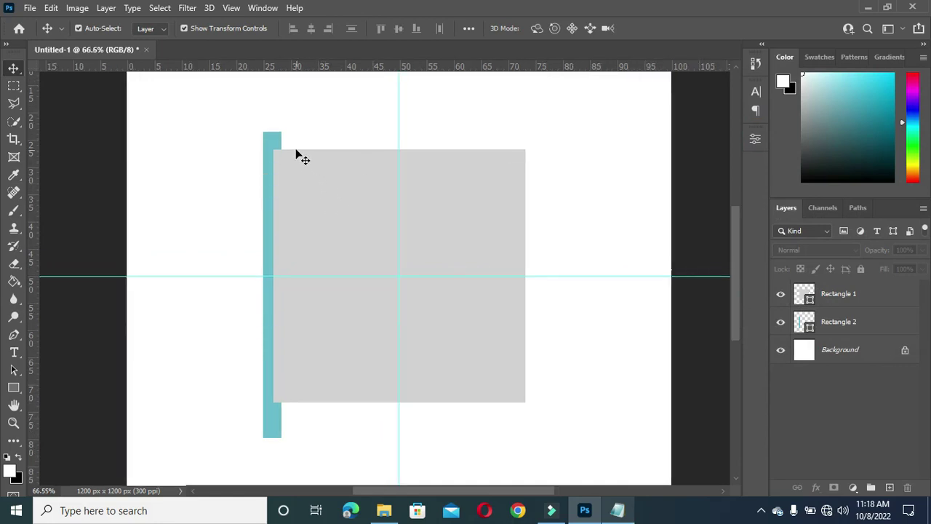
pyautogui.click(280, 140)
pyautogui.moveTo(841, 324); pyautogui.dragTo(890, 487)
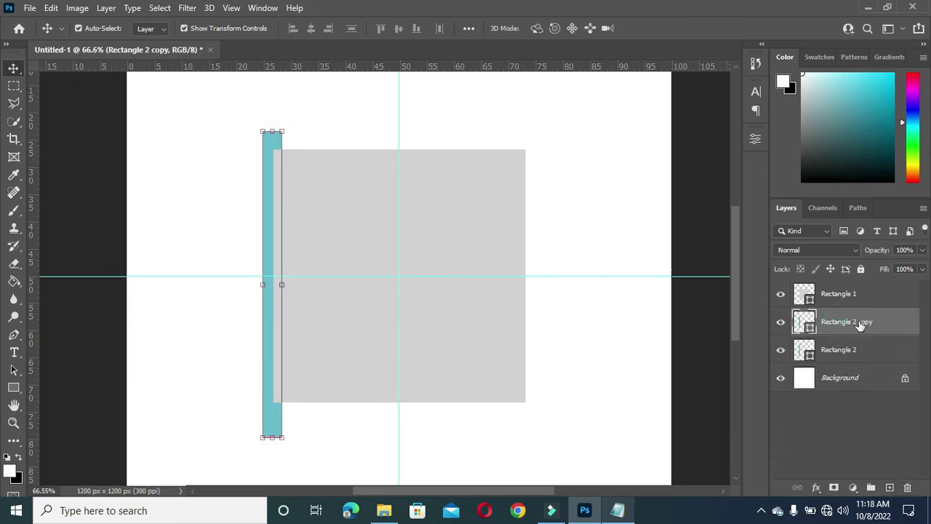
pyautogui.moveTo(852, 325); pyautogui.dragTo(850, 364)
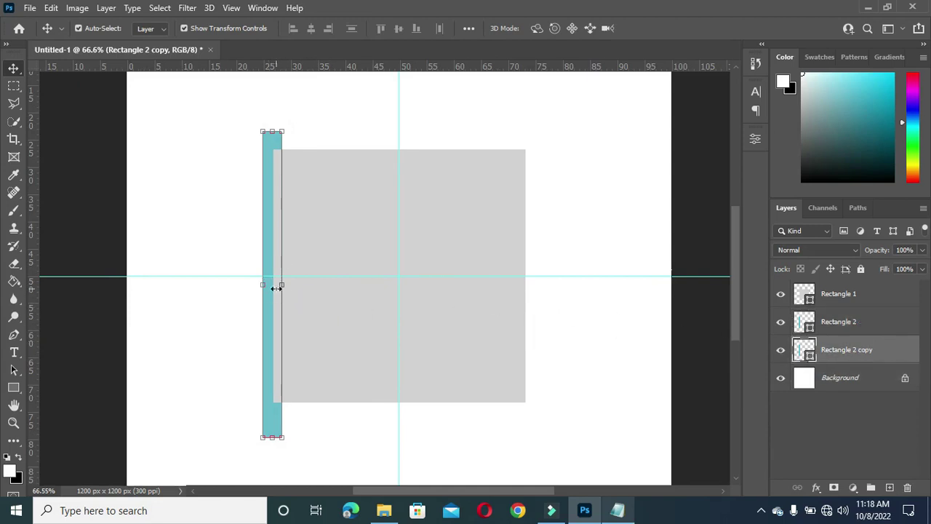
pyautogui.moveTo(283, 284); pyautogui.dragTo(233, 293)
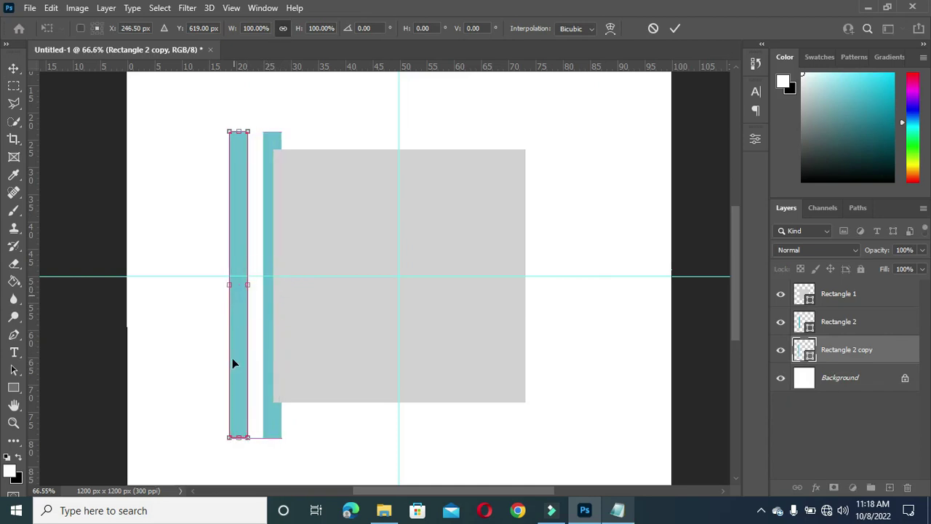
pyautogui.moveTo(237, 437); pyautogui.dragTo(240, 401)
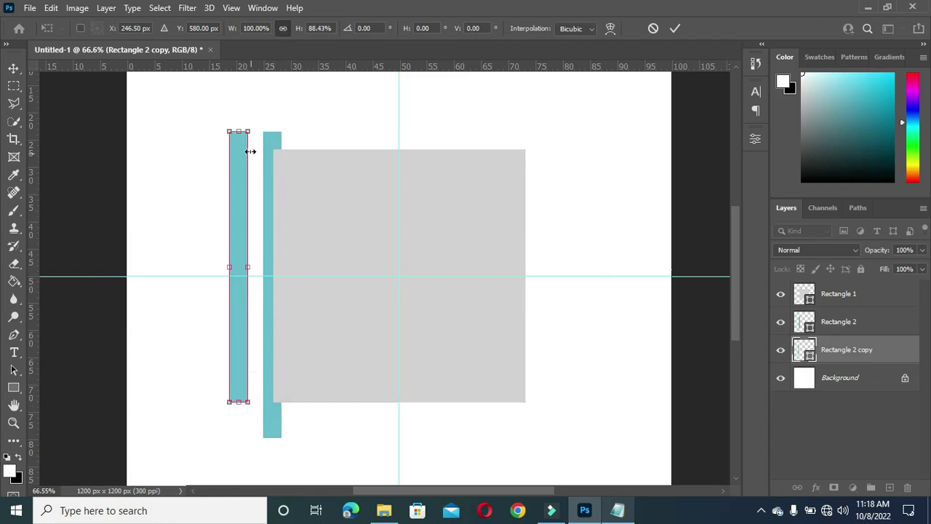
# Step: Duplicate the left bar and shrink it to a small square at 6.71% height below it
pyautogui.moveTo(858, 357); pyautogui.dragTo(891, 490)
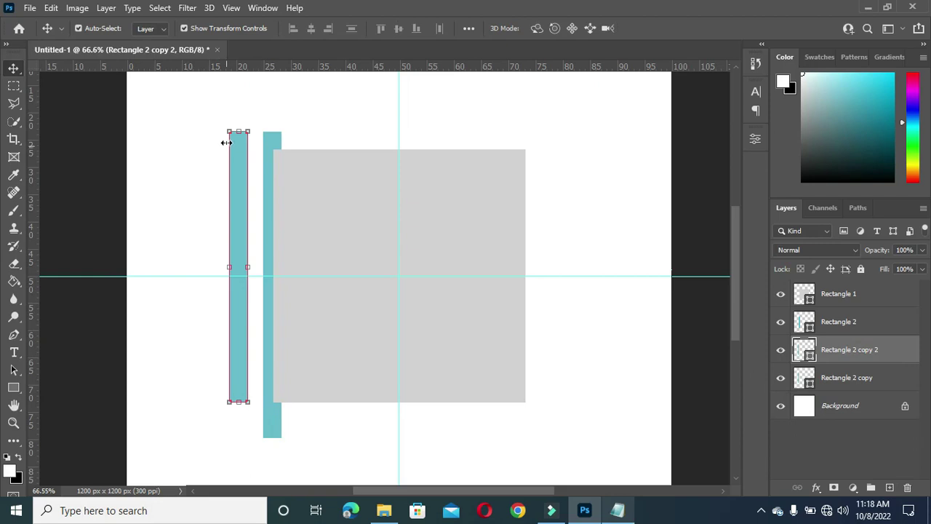
pyautogui.moveTo(240, 128); pyautogui.dragTo(243, 382)
pyautogui.press('Down')
pyautogui.press('Down')
pyautogui.press('Down')
pyautogui.press('Down')
pyautogui.press('Down')
pyautogui.press('Down')
pyautogui.press('Down')
pyautogui.press('Down')
pyautogui.press('Down')
pyautogui.press('Down')
pyautogui.press('Down')
pyautogui.press('Down')
pyautogui.press('Down')
pyautogui.press('Down')
pyautogui.press('Down')
pyautogui.press('Down')
pyautogui.press('Down')
pyautogui.press('Down')
pyautogui.press('Down')
pyautogui.press('Down')
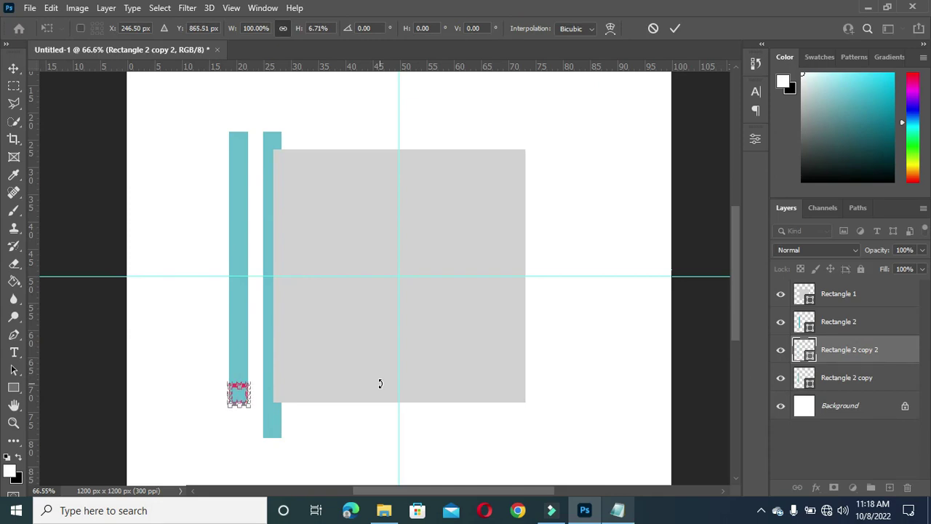
pyautogui.press('Down')
pyautogui.press('Down')
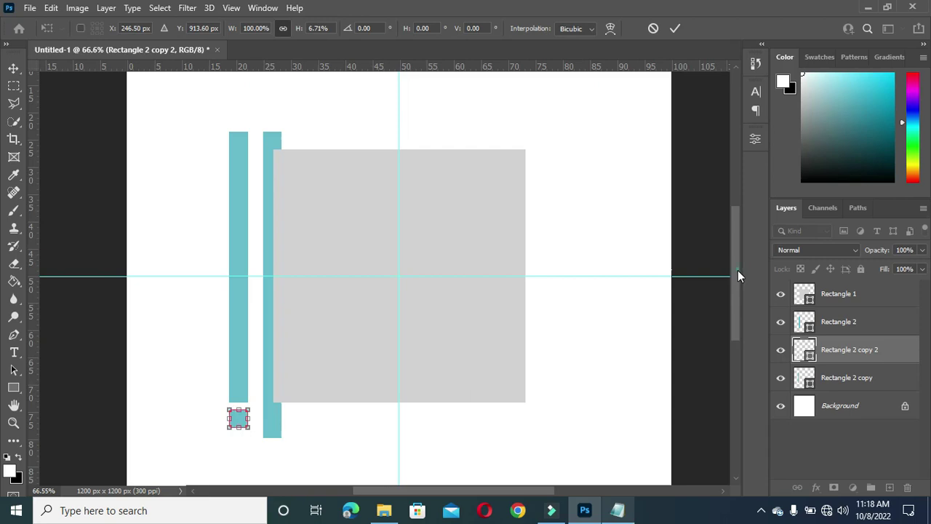
pyautogui.scroll(-3, 737, 277)
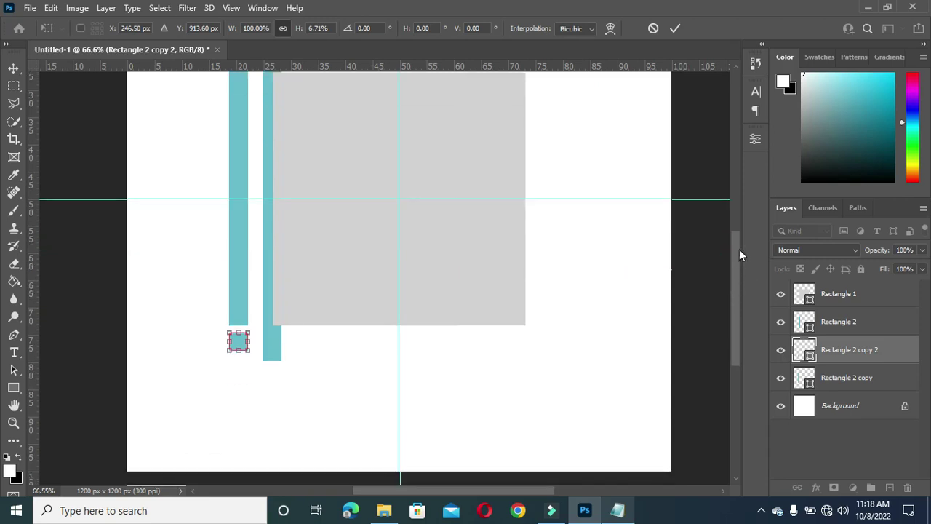
pyautogui.click(675, 28)
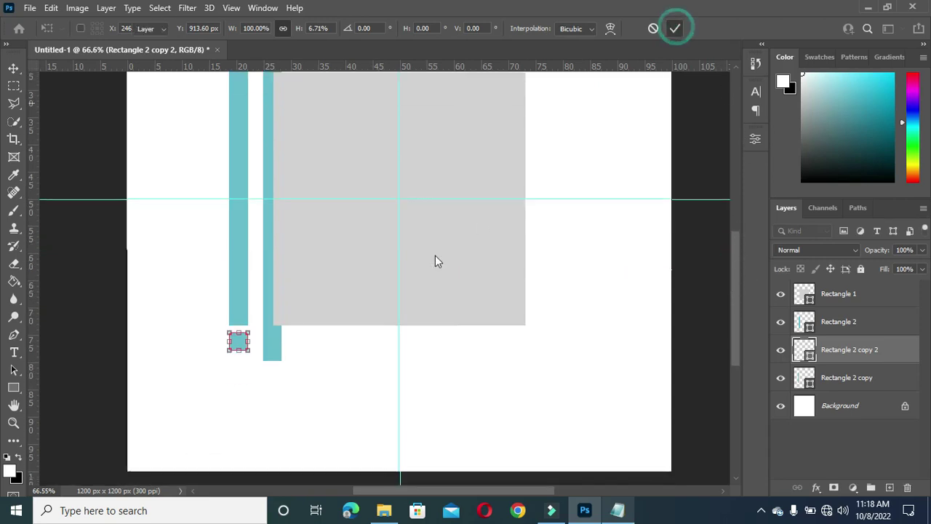
pyautogui.scroll(3, 234, 378)
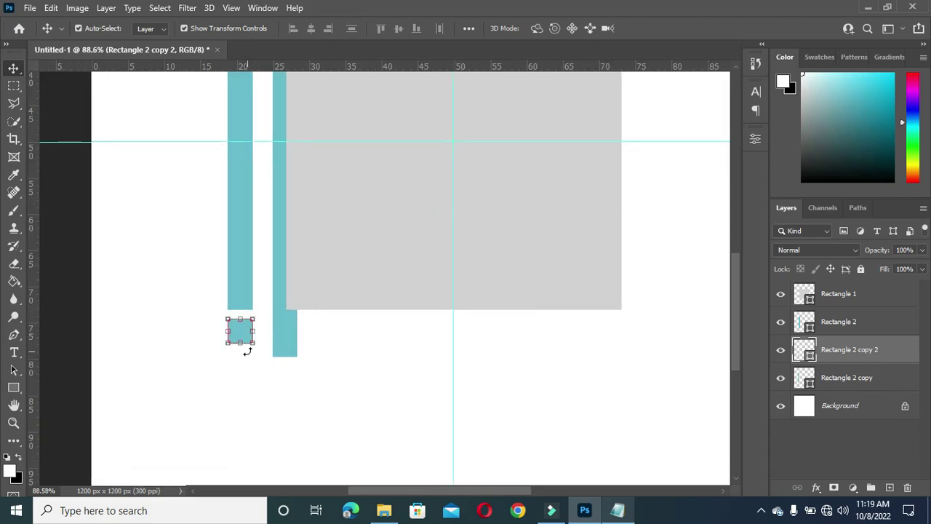
# Step: Draw a 61 × 58 px teal triangle below the small teal square
pyautogui.click(13, 390)
pyautogui.click(45, 390)
pyautogui.rightClick(16, 387)
pyautogui.click(65, 416)
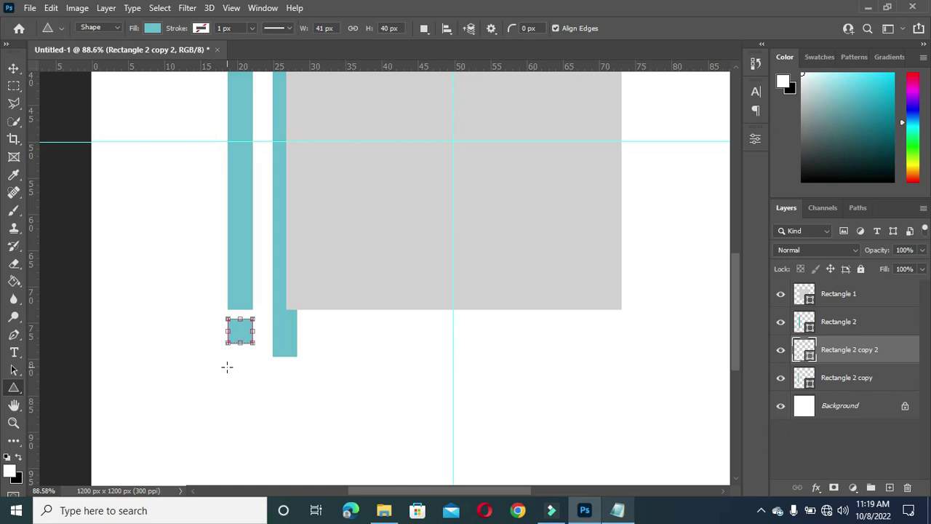
pyautogui.moveTo(227, 364); pyautogui.dragTo(264, 397)
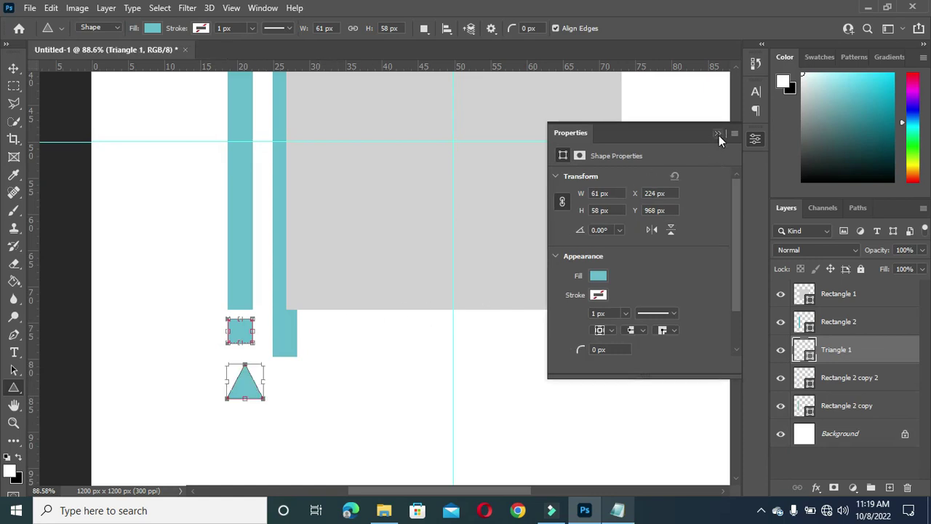
pyautogui.press('v')
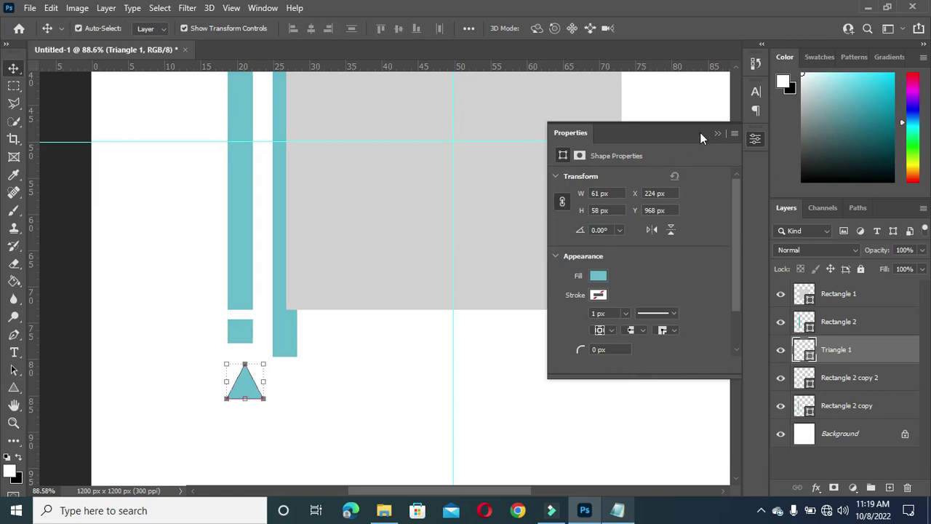
# Step: Fill Triangle 1 dark purple using the colour code from Notepad
pyautogui.click(618, 514)
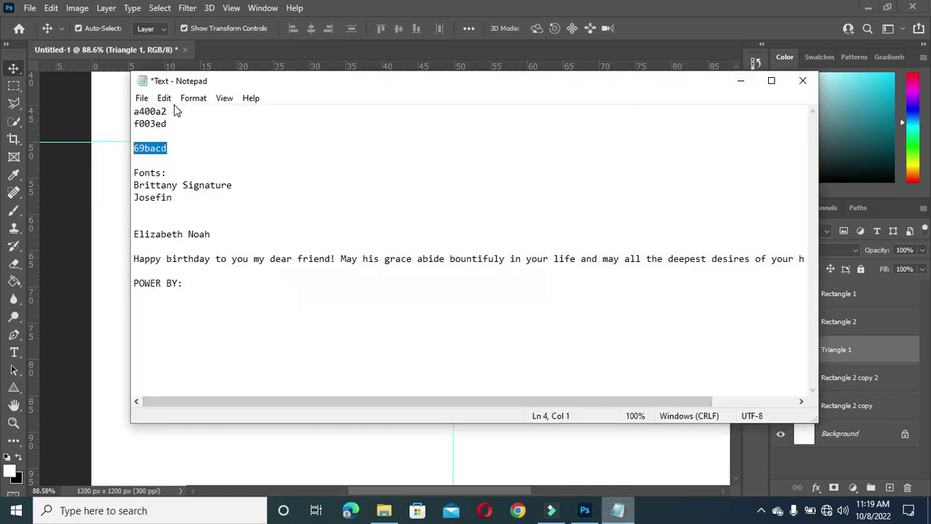
pyautogui.moveTo(173, 111); pyautogui.dragTo(121, 116)
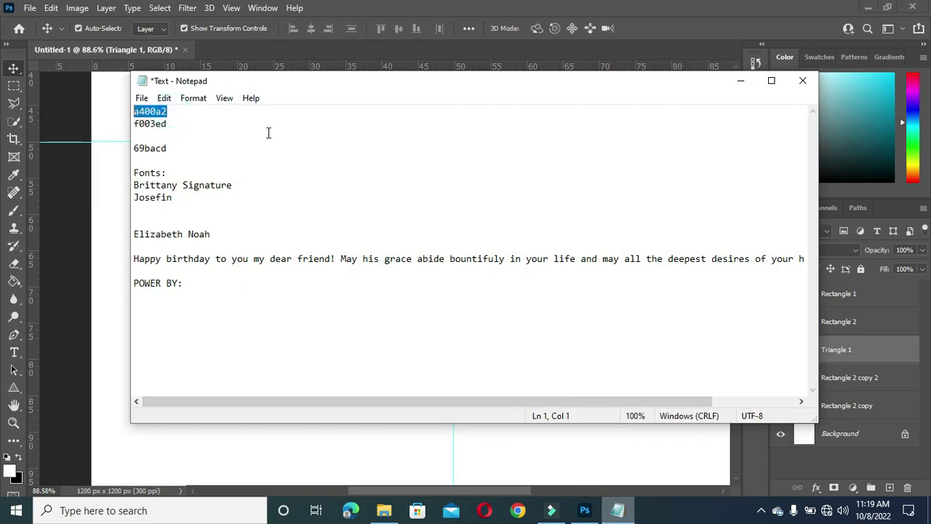
pyautogui.click(740, 80)
pyautogui.click(600, 275)
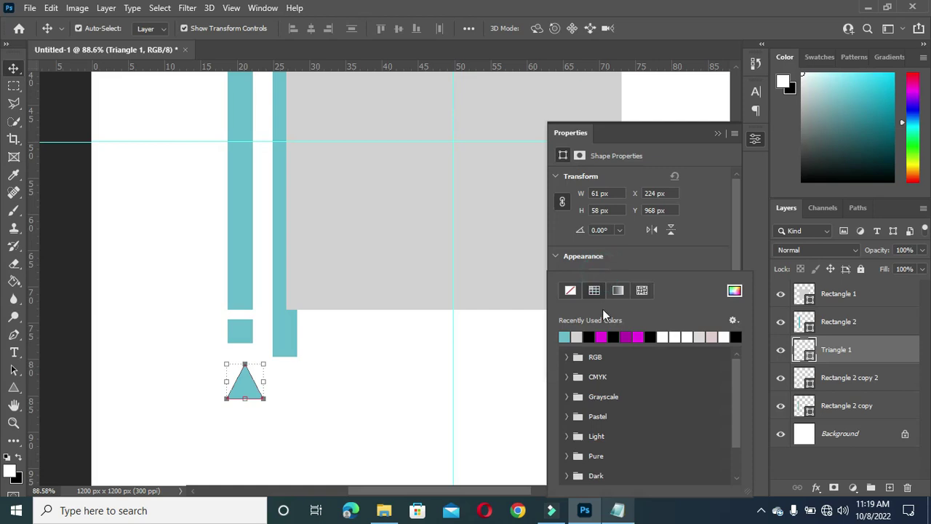
pyautogui.click(603, 335)
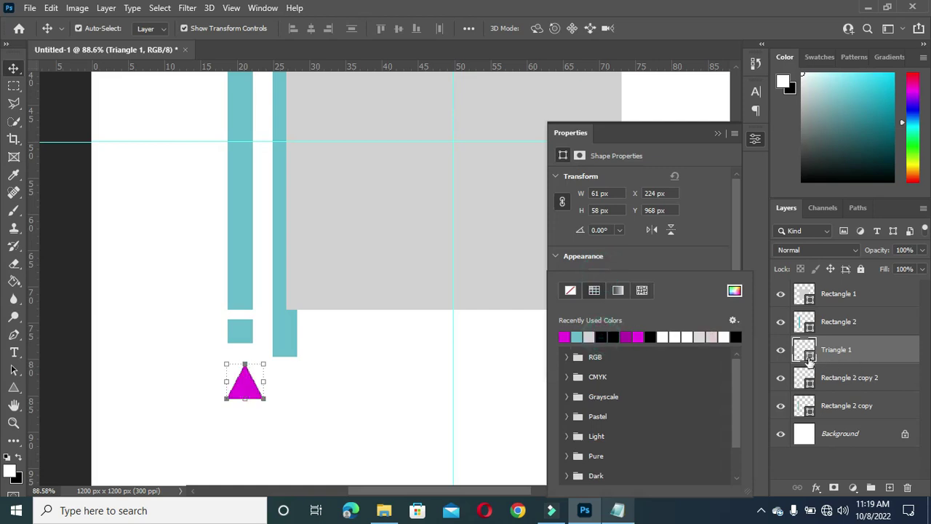
pyautogui.click(805, 355)
pyautogui.doubleClick(806, 355)
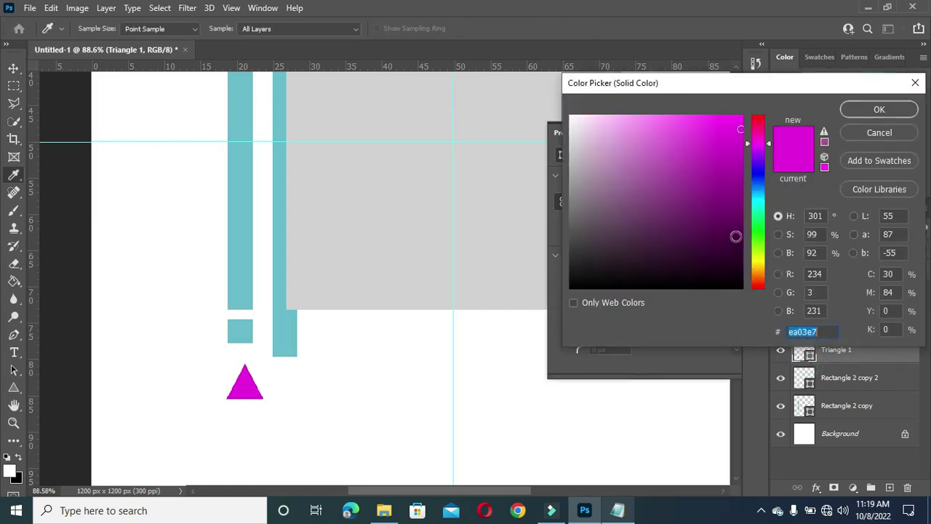
pyautogui.write('990099')
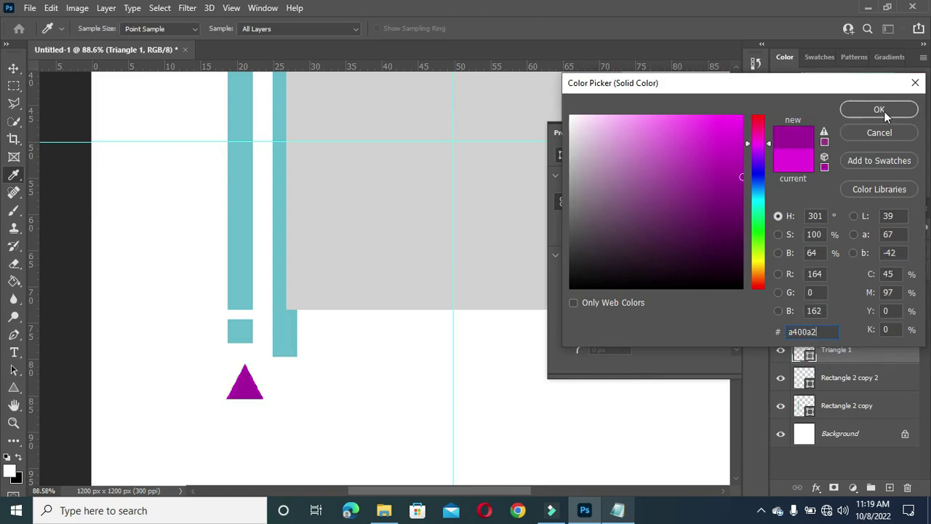
pyautogui.click(879, 110)
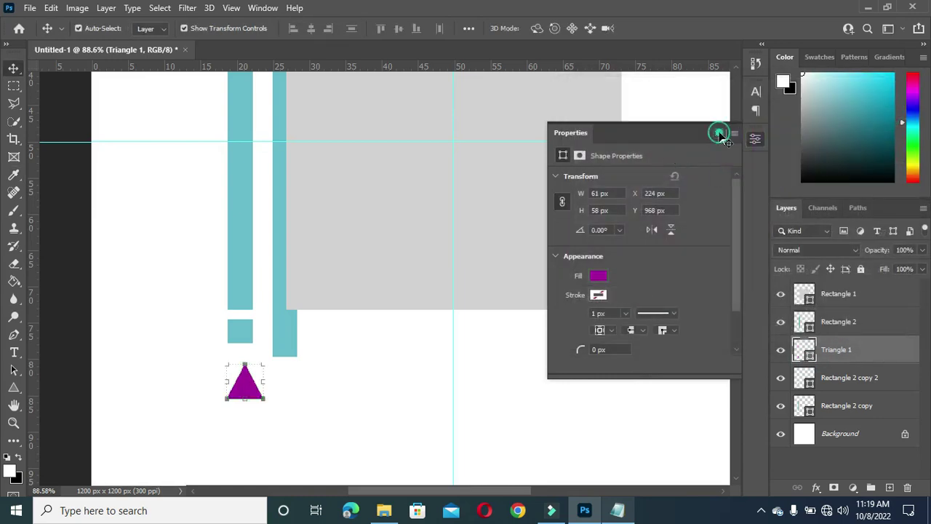
# Step: Squash the purple triangle to about 63.8% of its height
pyautogui.click(717, 133)
pyautogui.scroll(1, 245, 377)
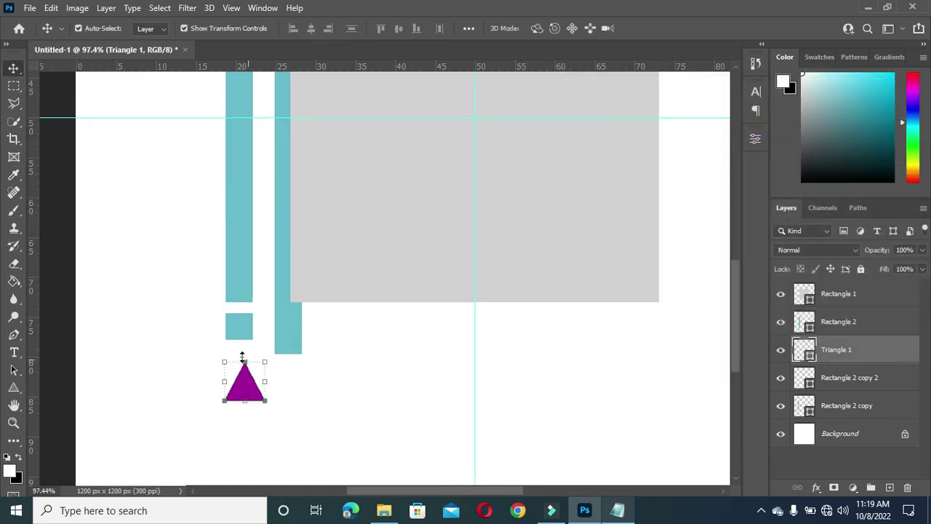
pyautogui.moveTo(245, 400); pyautogui.dragTo(245, 387)
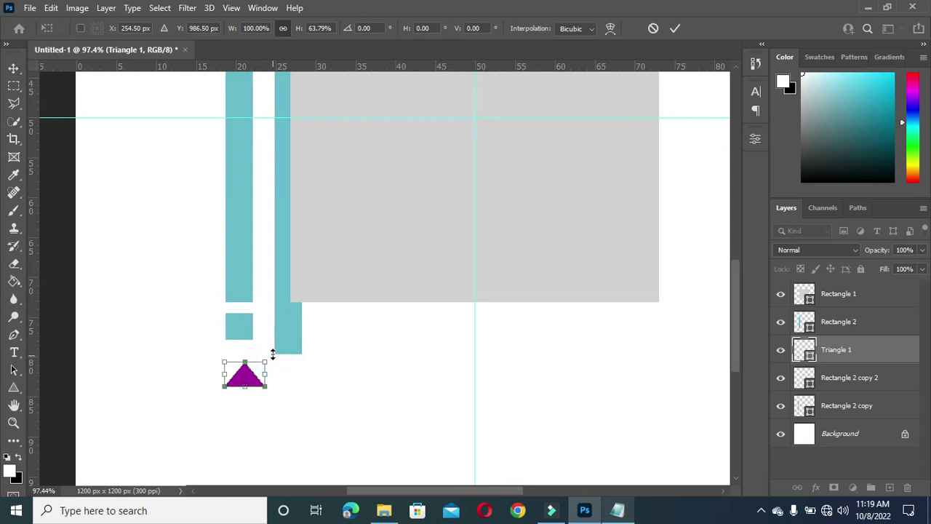
# Step: Rotate the triangle −90° to point left and position it under the square
pyautogui.moveTo(279, 355); pyautogui.dragTo(231, 344)
pyautogui.moveTo(248, 377)
pyautogui.mouseDown()
pyautogui.moveTo(234, 371)
pyautogui.moveTo(246, 373)
pyautogui.mouseUp()
pyautogui.scroll(1, 258, 368)
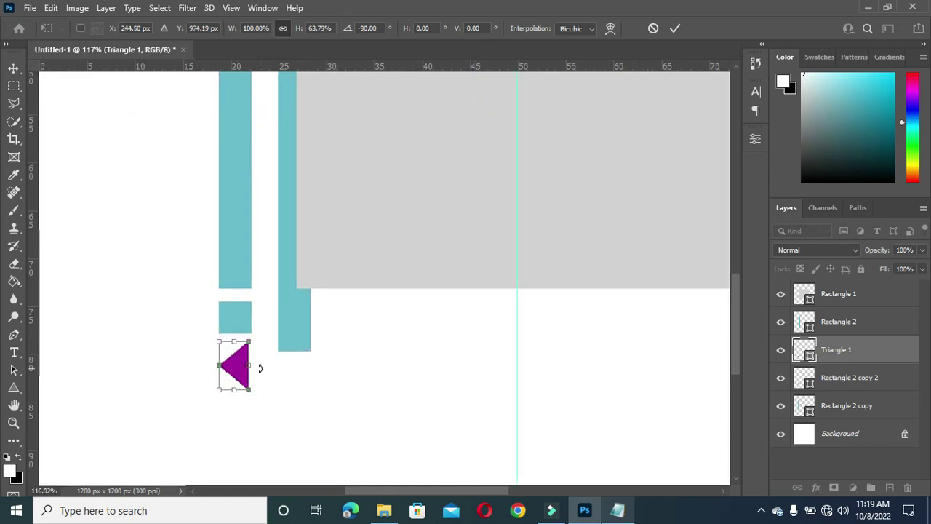
pyautogui.press('Right')
pyautogui.press('Left')
pyautogui.click(675, 27)
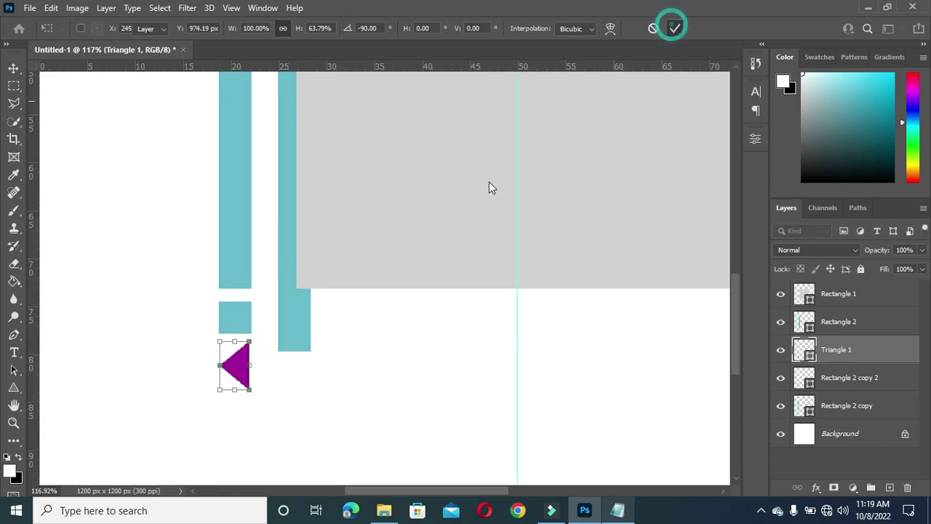
# Step: Enlarge the triangle slightly to about 108% × 98% to match the square
pyautogui.scroll(-3, 281, 302)
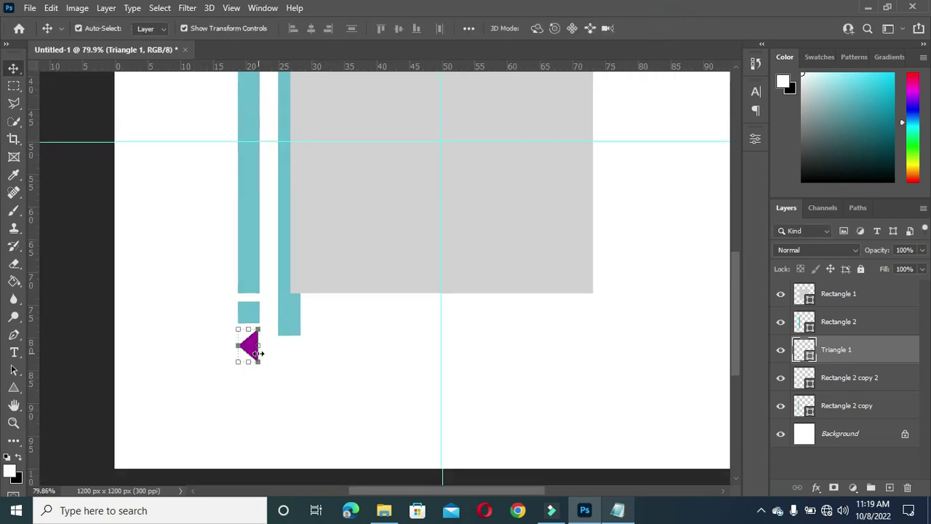
pyautogui.scroll(-1, 256, 353)
pyautogui.click(257, 363)
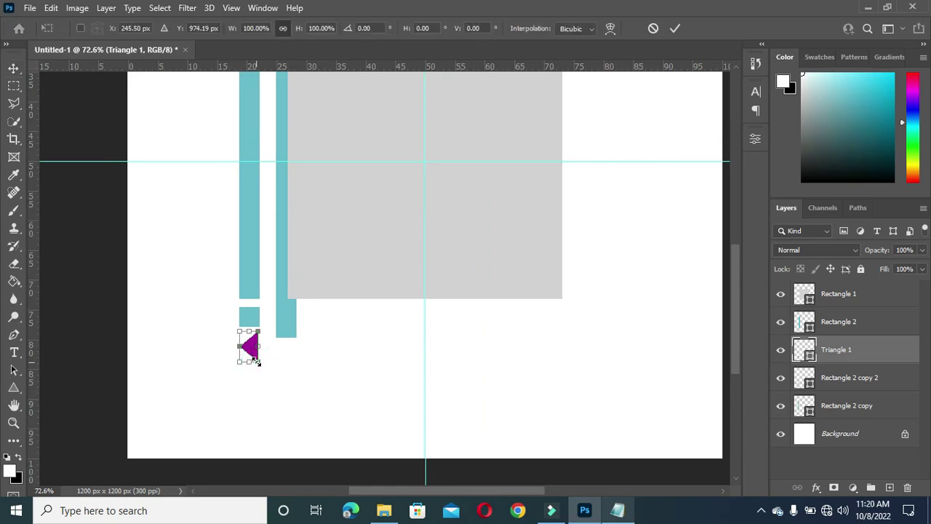
pyautogui.moveTo(257, 362); pyautogui.dragTo(261, 363)
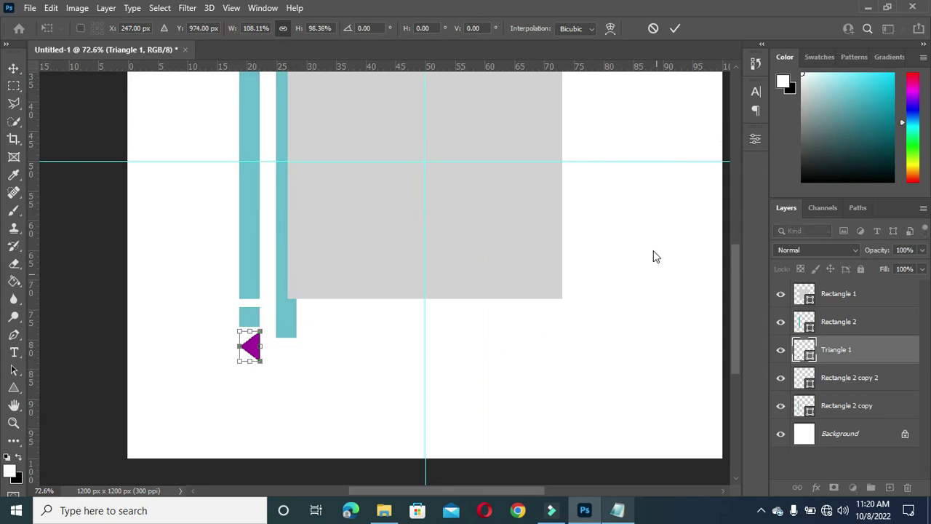
pyautogui.click(673, 29)
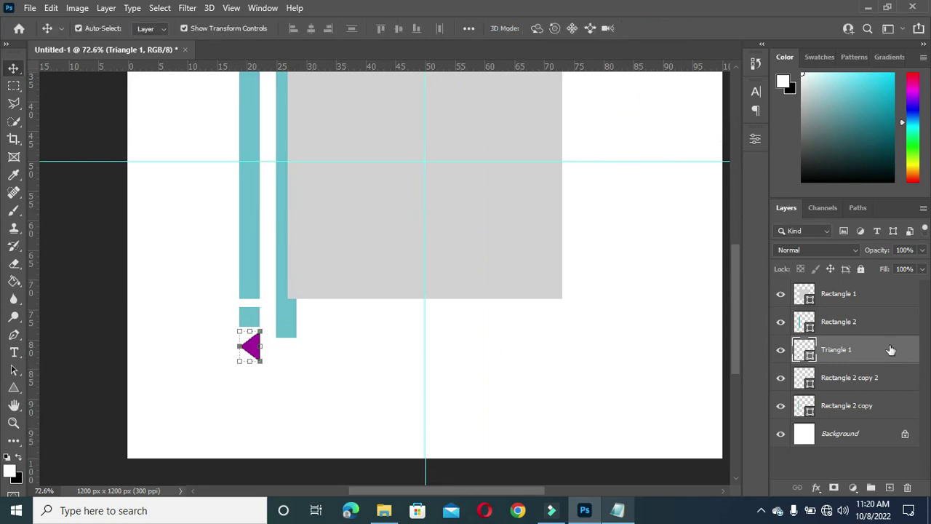
# Step: Shorten the left teal bar from the bottom
pyautogui.click(243, 277)
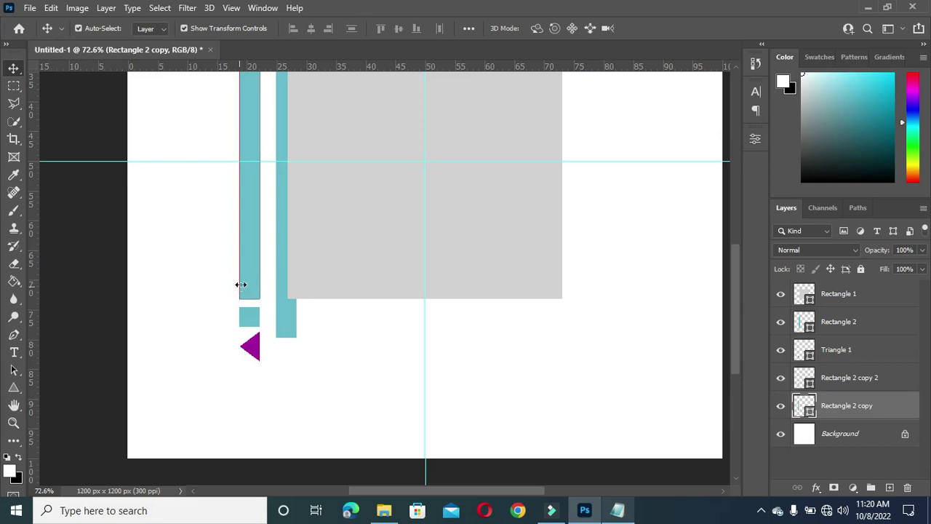
pyautogui.scroll(2, 250, 295)
pyautogui.hotkey('ctrl', 't')
pyautogui.moveTo(251, 295); pyautogui.dragTo(260, 259)
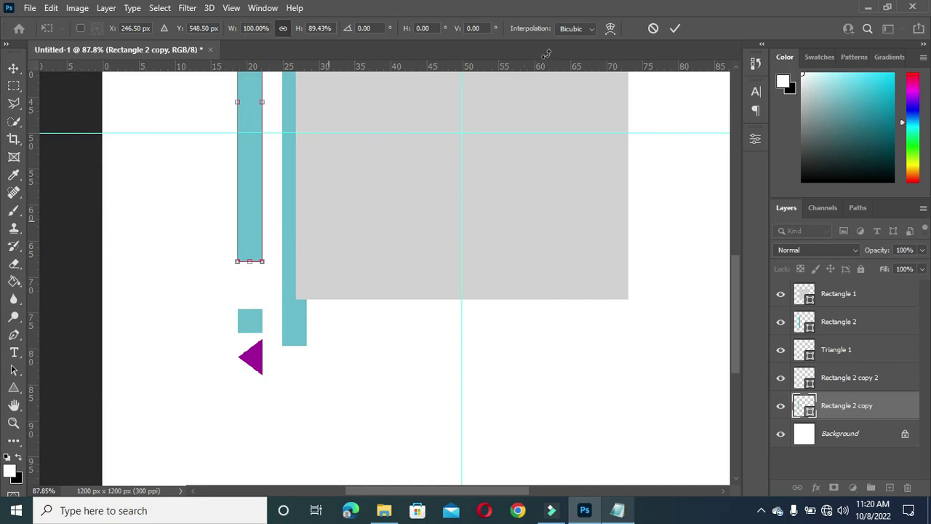
pyautogui.click(685, 29)
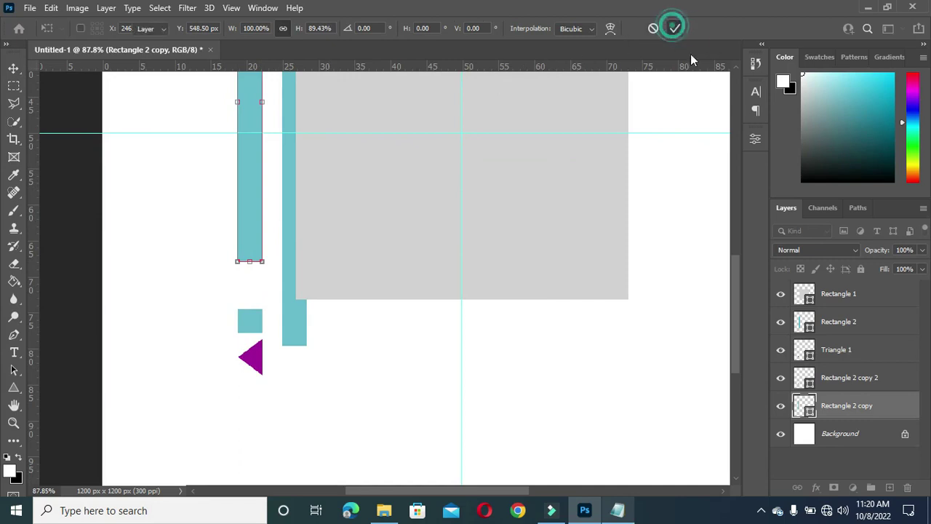
# Step: Move the small teal square and purple triangle up together beneath the shortened bar
pyautogui.click(846, 377)
pyautogui.keyDown('shift'); pyautogui.click(844, 352); pyautogui.keyUp('shift')
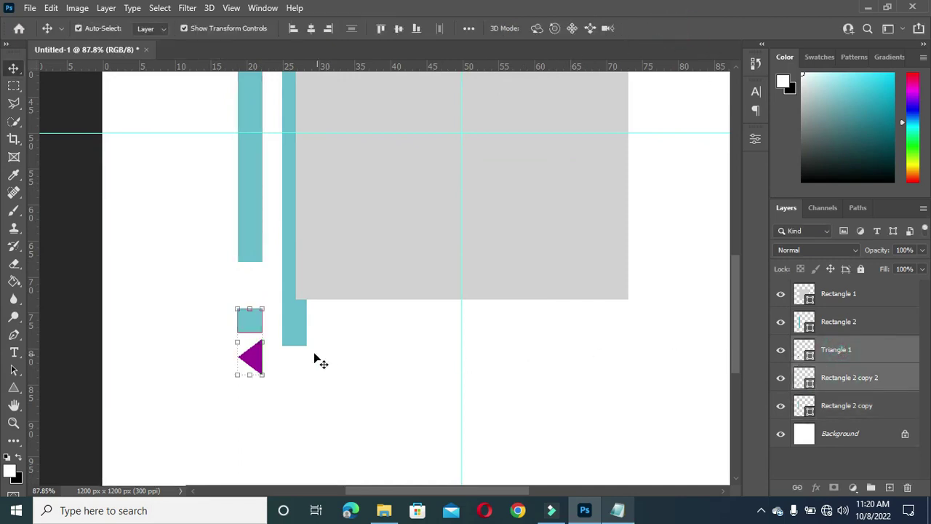
pyautogui.click(261, 340)
pyautogui.moveTo(252, 329); pyautogui.dragTo(249, 292)
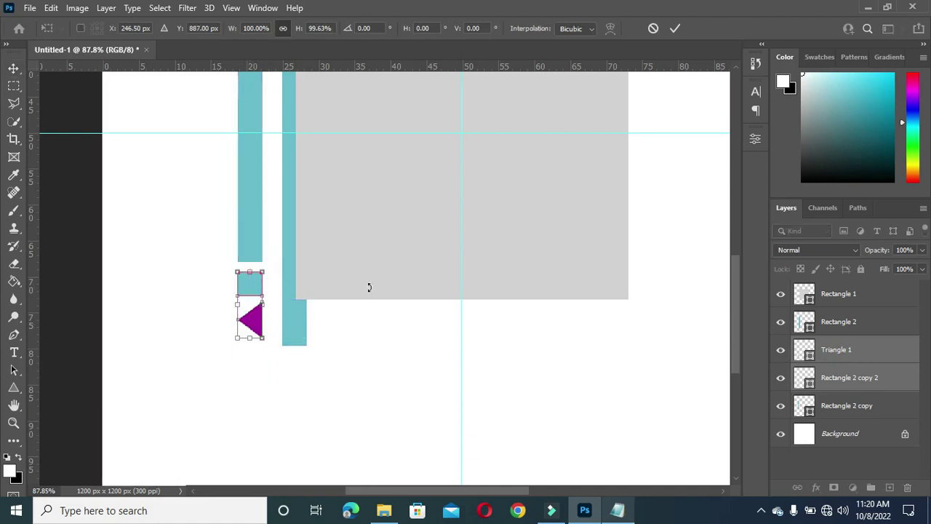
pyautogui.click(677, 29)
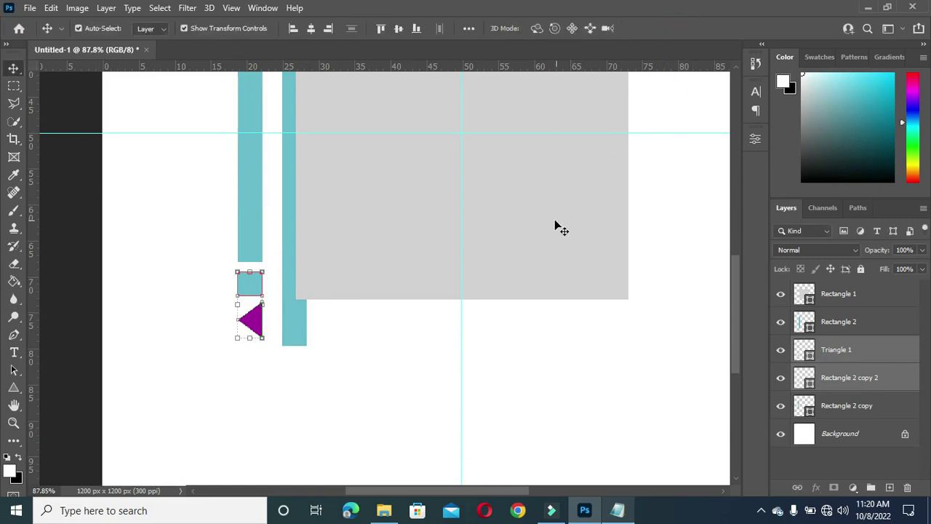
pyautogui.click(303, 341)
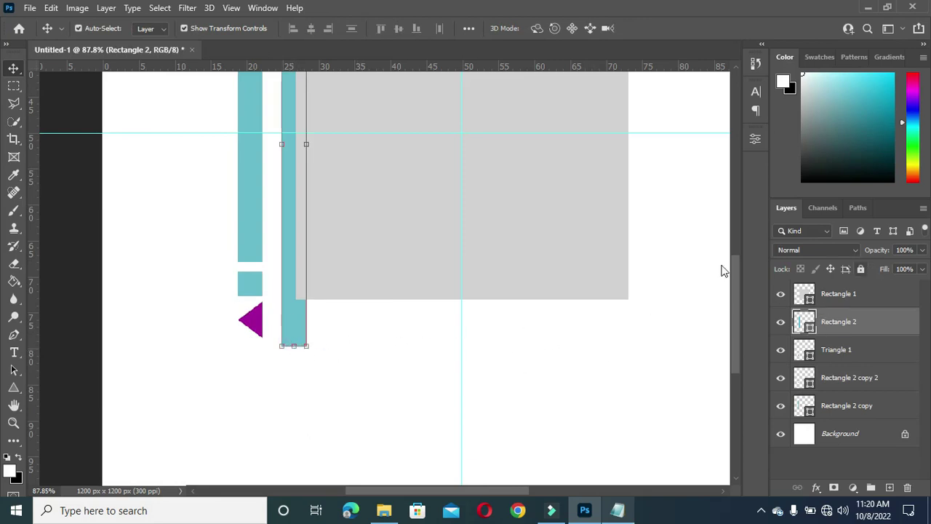
# Step: Duplicate Rectangle 2 and shrink the copy to a ~6.5% height square below the right bar
pyautogui.hotkey('ctrl', '-')
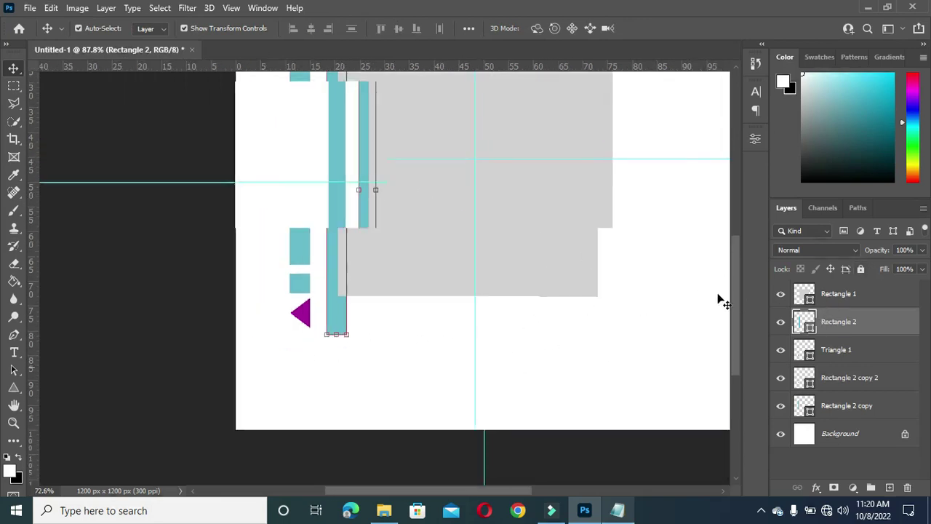
pyautogui.hotkey('ctrl', '-')
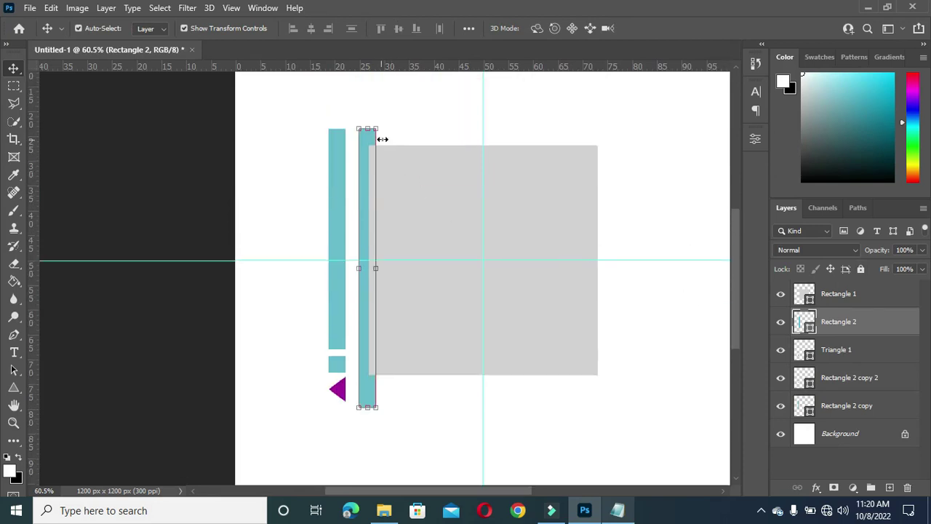
pyautogui.moveTo(869, 324); pyautogui.dragTo(891, 487)
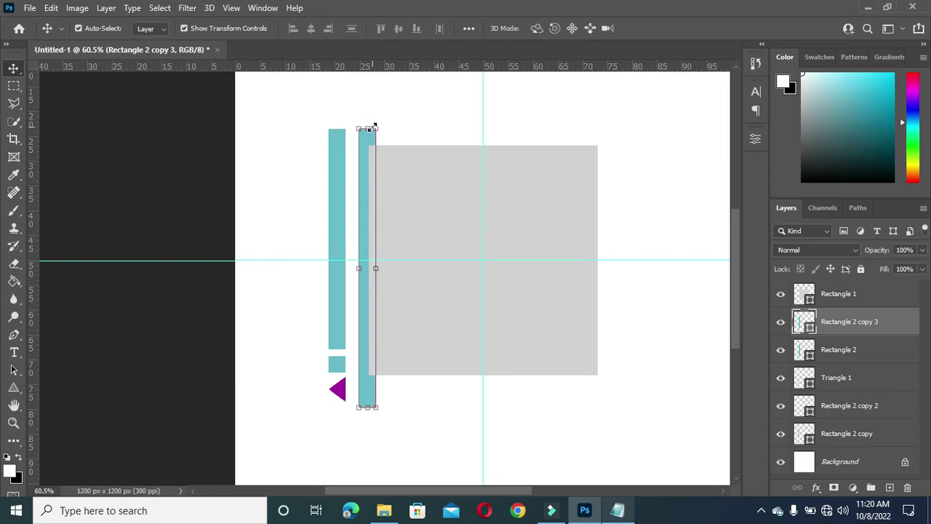
pyautogui.moveTo(368, 128); pyautogui.dragTo(366, 382)
pyautogui.press('Down')
pyautogui.press('Down')
pyautogui.press('Down')
pyautogui.press('Down')
pyautogui.press('Down')
pyautogui.press('Down')
pyautogui.press('Down')
pyautogui.press('Down')
pyautogui.press('Down')
pyautogui.press('Down')
pyautogui.press('Down')
pyautogui.press('Down')
pyautogui.press('Down')
pyautogui.press('Down')
pyautogui.press('Down')
pyautogui.press('Down')
pyautogui.press('Down')
pyautogui.press('Down')
pyautogui.press('Down')
pyautogui.press('Down')
pyautogui.press('Down')
pyautogui.press('Down')
pyautogui.press('Down')
pyautogui.press('Down')
pyautogui.press('Down')
pyautogui.press('Down')
pyautogui.press('Down')
pyautogui.press('Down')
pyautogui.press('Down')
pyautogui.press('Down')
pyautogui.press('Down')
pyautogui.press('Down')
pyautogui.press('Down')
pyautogui.press('Down')
pyautogui.press('Down')
pyautogui.press('Down')
pyautogui.press('Down')
pyautogui.press('Down')
pyautogui.press('Down')
pyautogui.press('Down')
pyautogui.press('Down')
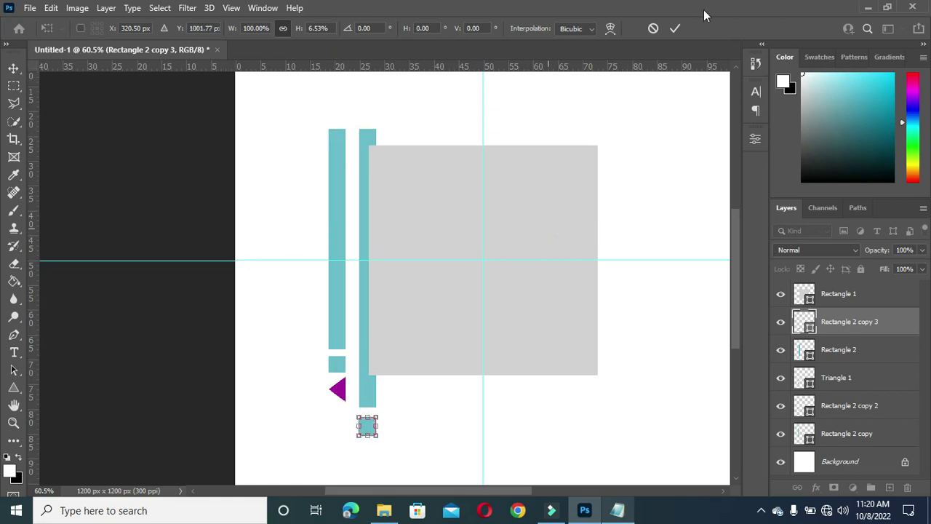
pyautogui.click(675, 29)
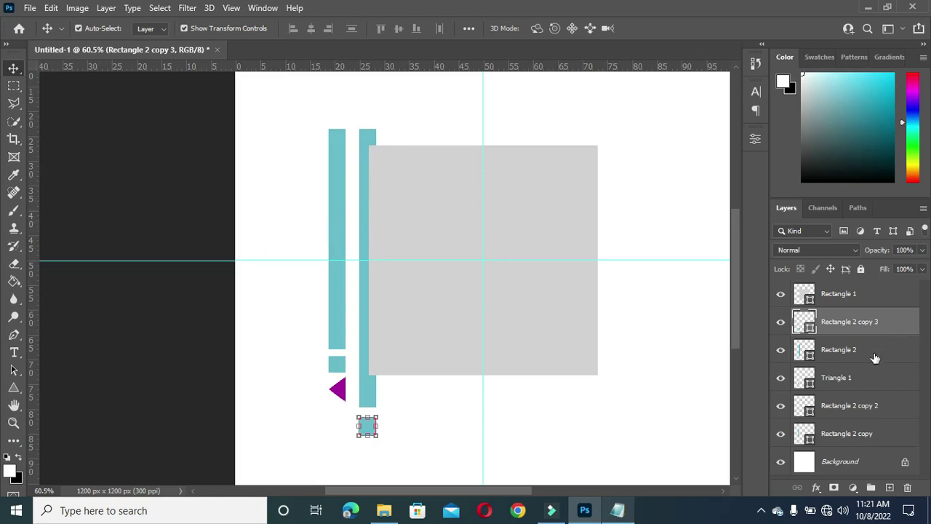
# Step: Group Rectangle 2 and its copy into a layer group named 3
pyautogui.keyDown('shift'); pyautogui.click(849, 353); pyautogui.keyUp('shift')
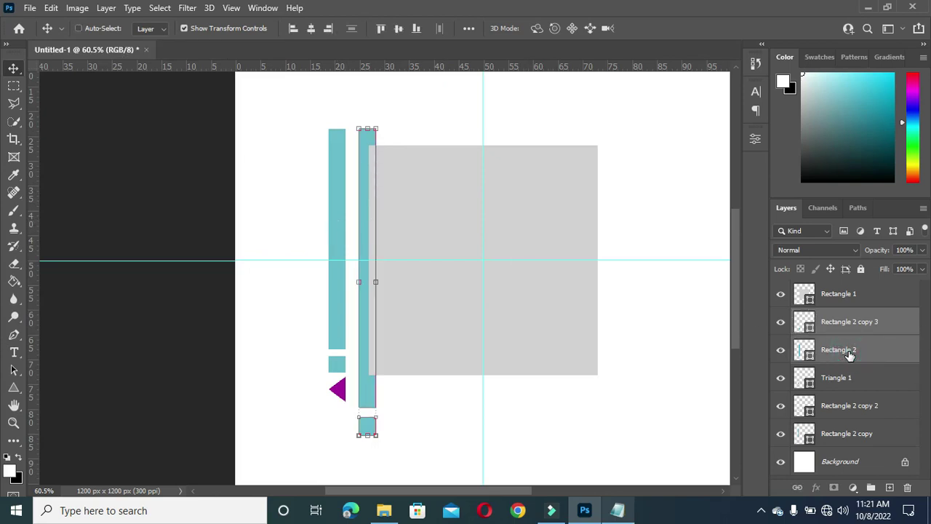
pyautogui.hotkey('ctrl', 'g')
pyautogui.doubleClick(836, 316)
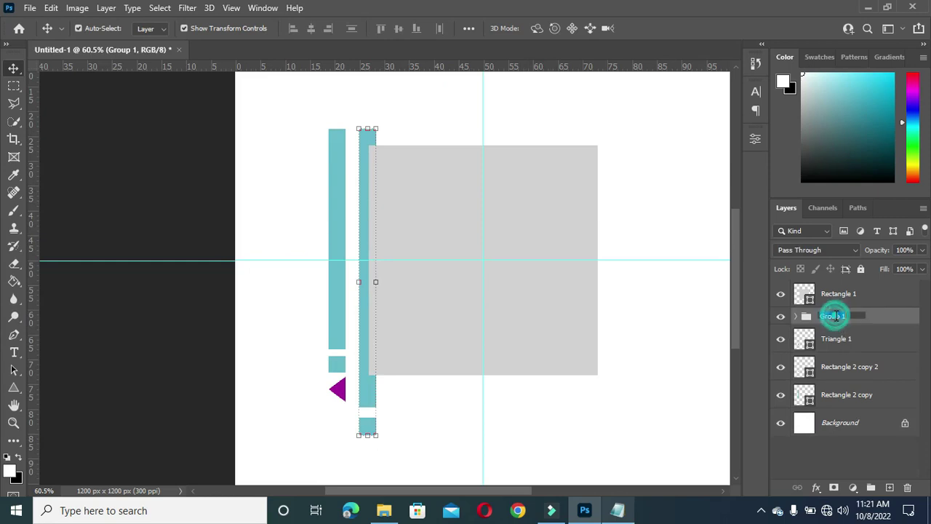
pyautogui.write('3')
pyautogui.press('Return')
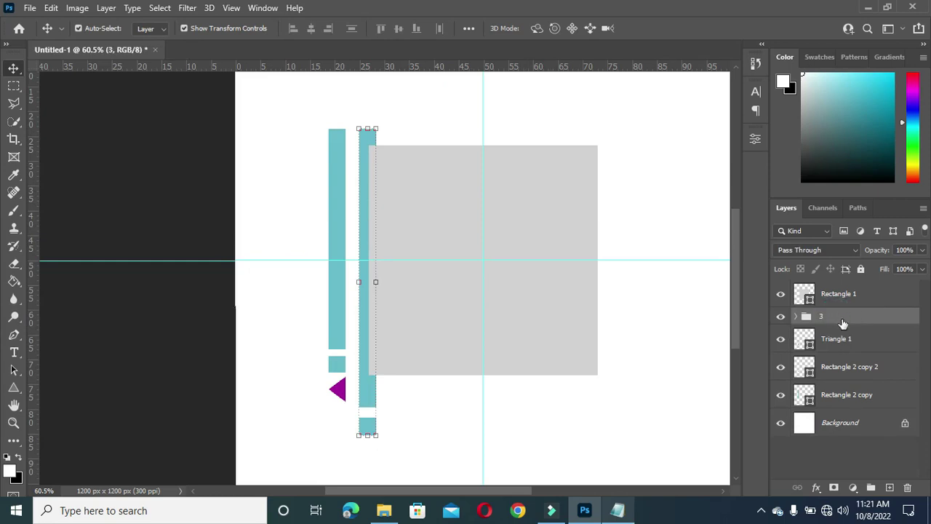
# Step: Group Triangle 1, the left bar and the small square into a group named 2
pyautogui.click(845, 340)
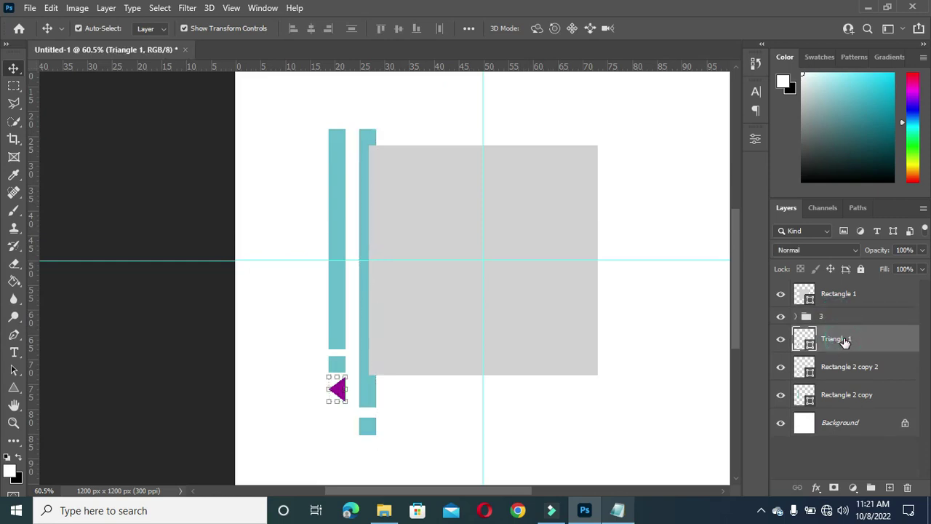
pyautogui.click(842, 394)
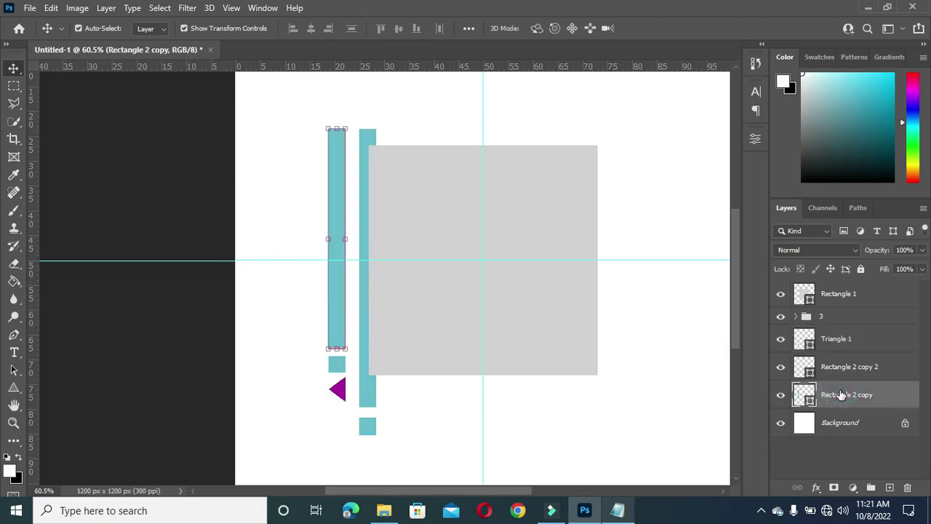
pyautogui.click(842, 339)
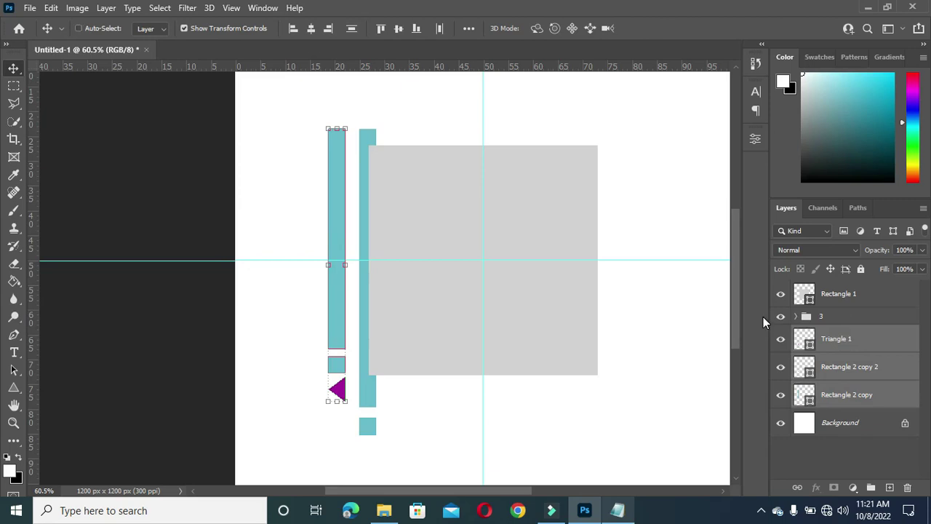
pyautogui.hotkey('ctrl', 'g')
pyautogui.doubleClick(833, 333)
pyautogui.write('2')
pyautogui.press('Return')
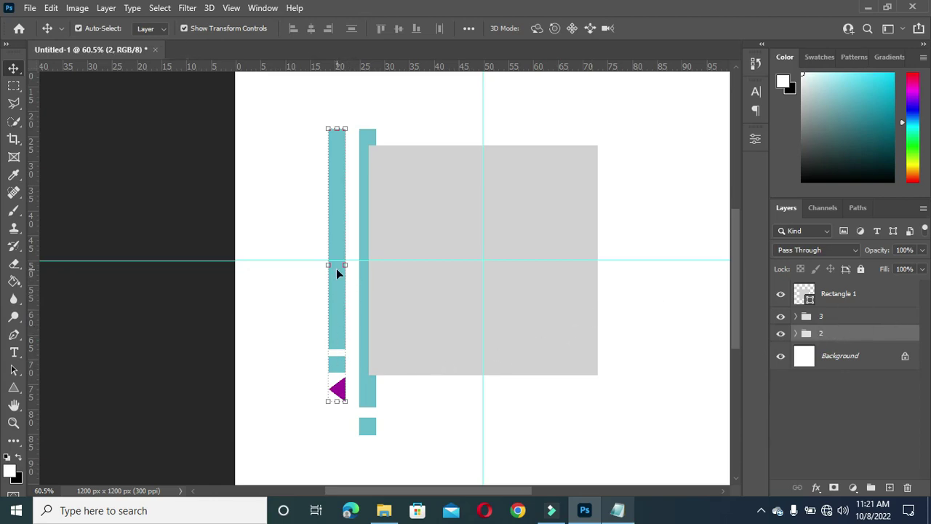
# Step: Narrow group 2 to about three-quarters width and nudge it slightly right
pyautogui.scroll(2, 336, 269)
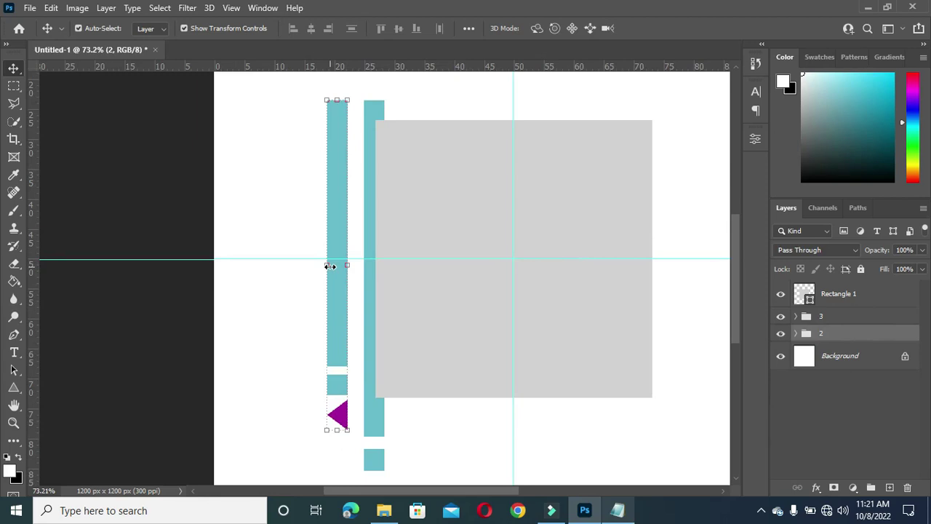
pyautogui.moveTo(329, 265); pyautogui.dragTo(335, 263)
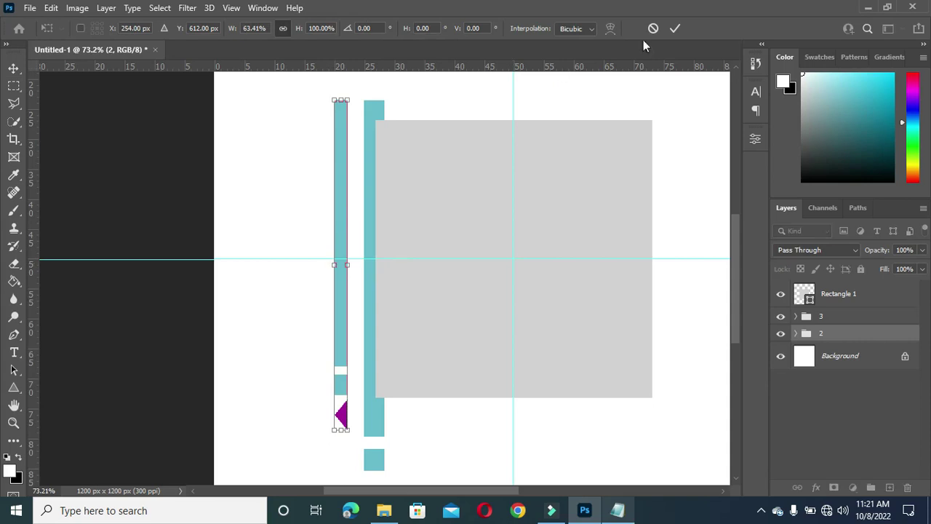
pyautogui.click(675, 28)
pyautogui.press('Right')
pyautogui.press('Right')
pyautogui.press('Right')
pyautogui.press('Right')
pyautogui.press('Right')
pyautogui.press('Right')
pyautogui.press('Right')
pyautogui.press('Right')
pyautogui.press('Right')
pyautogui.press('Right')
pyautogui.press('Right')
pyautogui.press('Right')
pyautogui.press('Right')
pyautogui.press('Right')
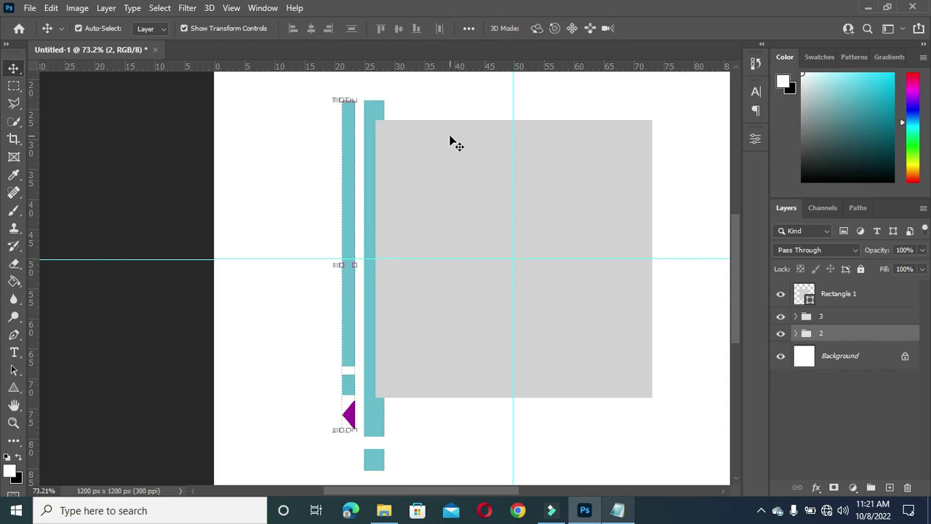
pyautogui.press('Right')
# Step: Lower the top of the thin left teal bar toward the gray square's top
pyautogui.scroll(-1, 444, 144)
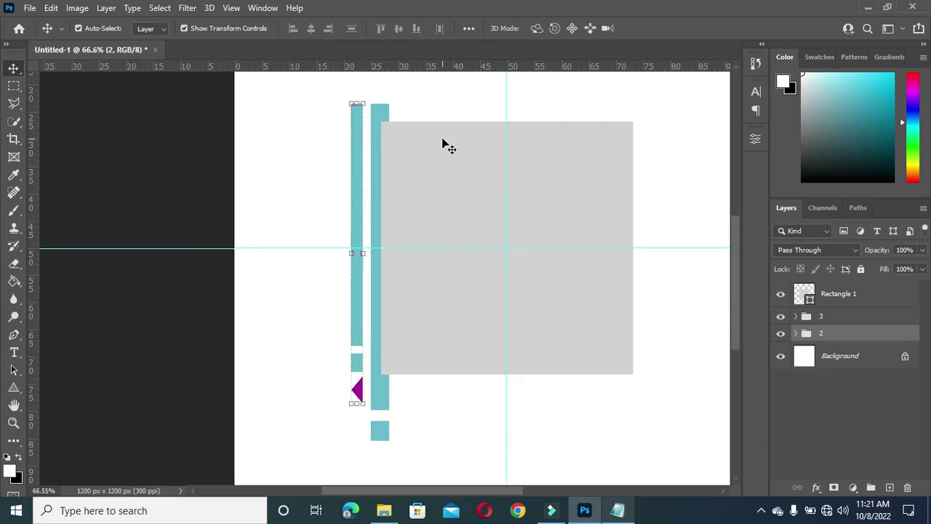
pyautogui.scroll(-1, 441, 146)
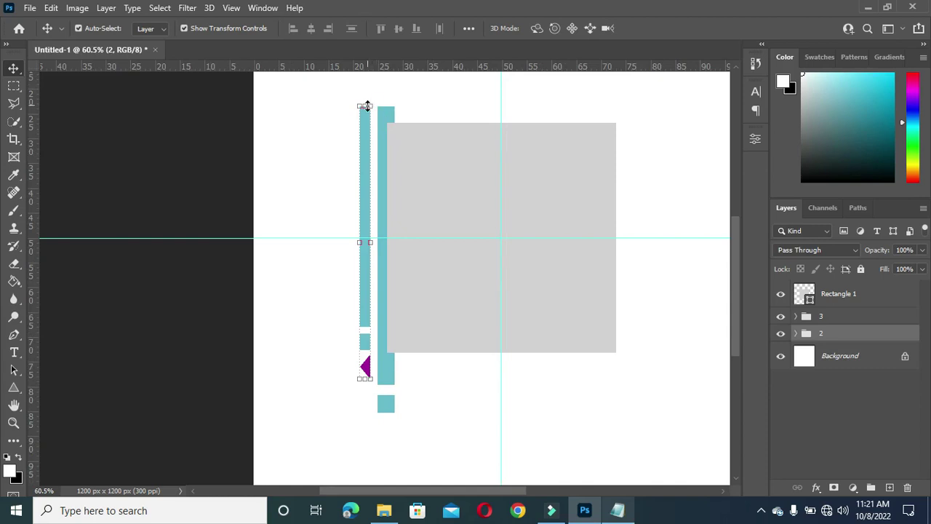
pyautogui.click(249, 168)
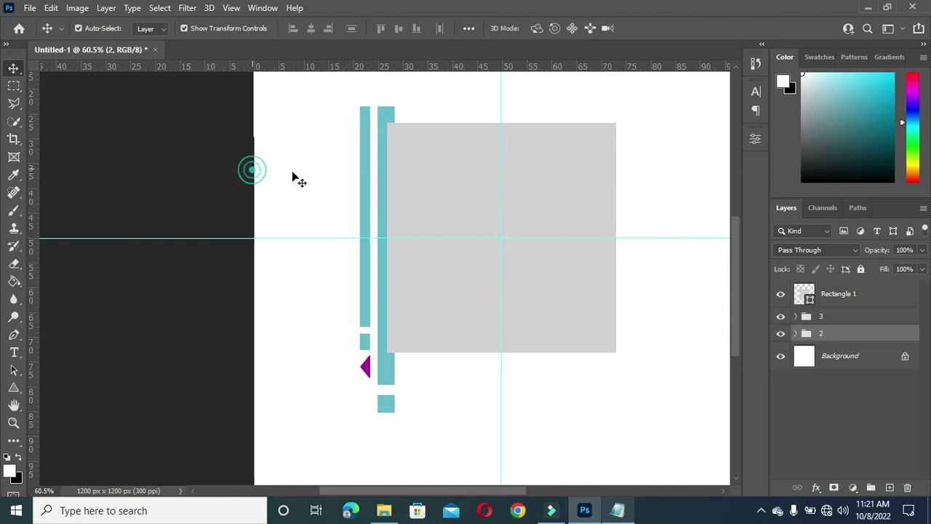
pyautogui.click(364, 166)
pyautogui.moveTo(365, 106); pyautogui.dragTo(364, 123)
pyautogui.click(675, 27)
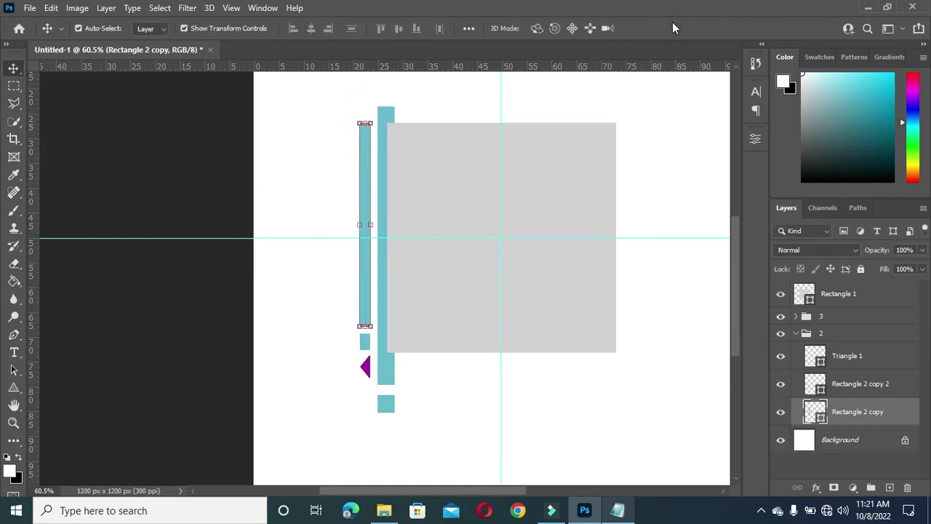
pyautogui.scroll(-1, 596, 86)
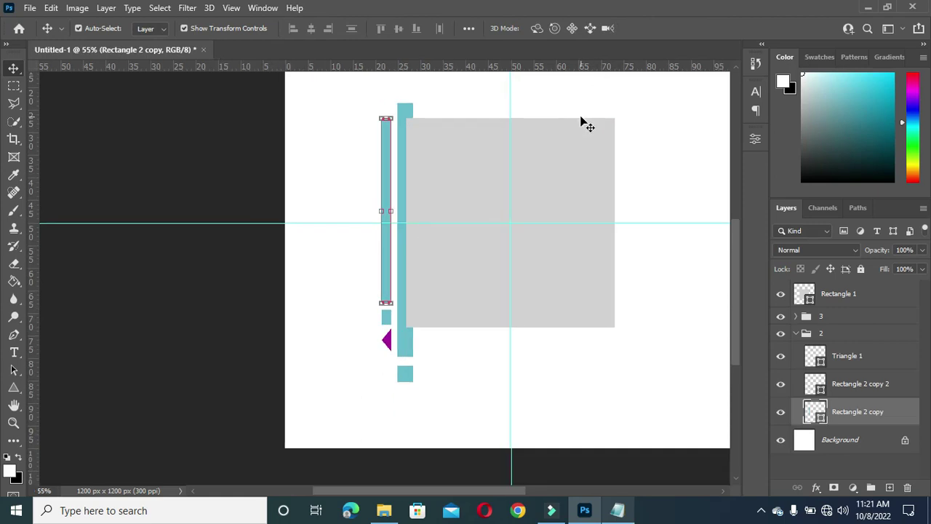
pyautogui.click(406, 109)
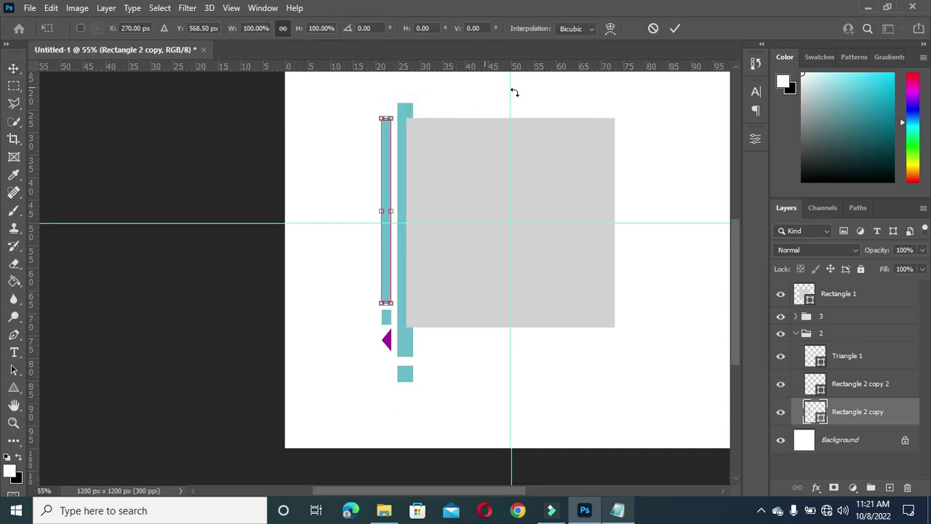
pyautogui.click(682, 28)
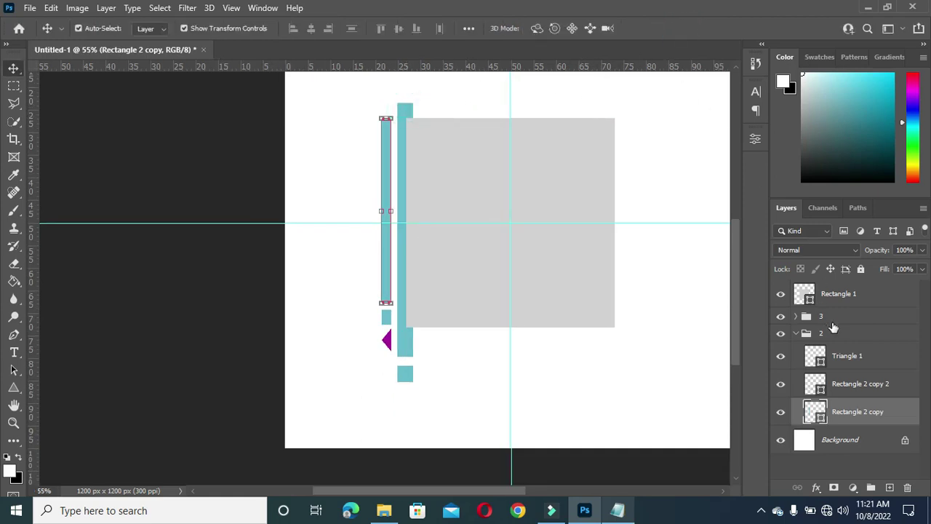
pyautogui.click(183, 154)
# Step: Shorten the tall right teal bar so its top lines up with the gray square's
pyautogui.scroll(1, 332, 135)
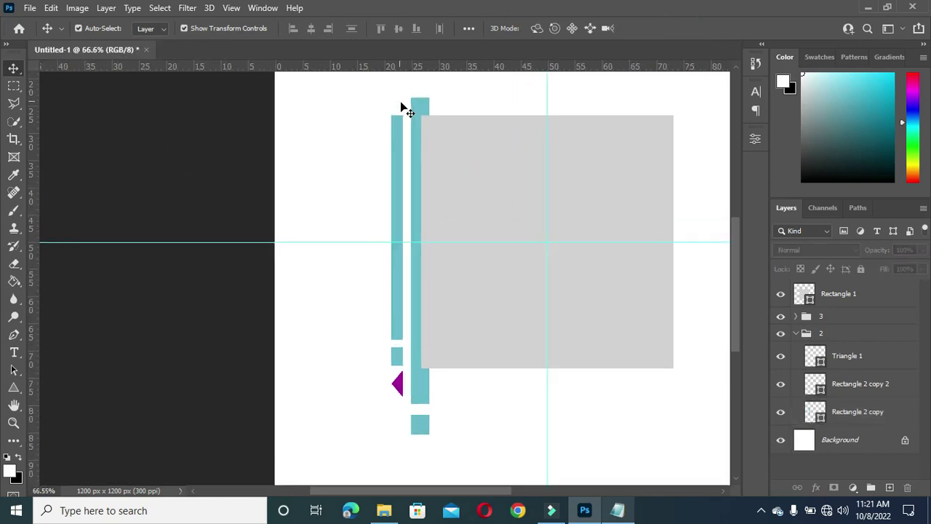
pyautogui.click(424, 102)
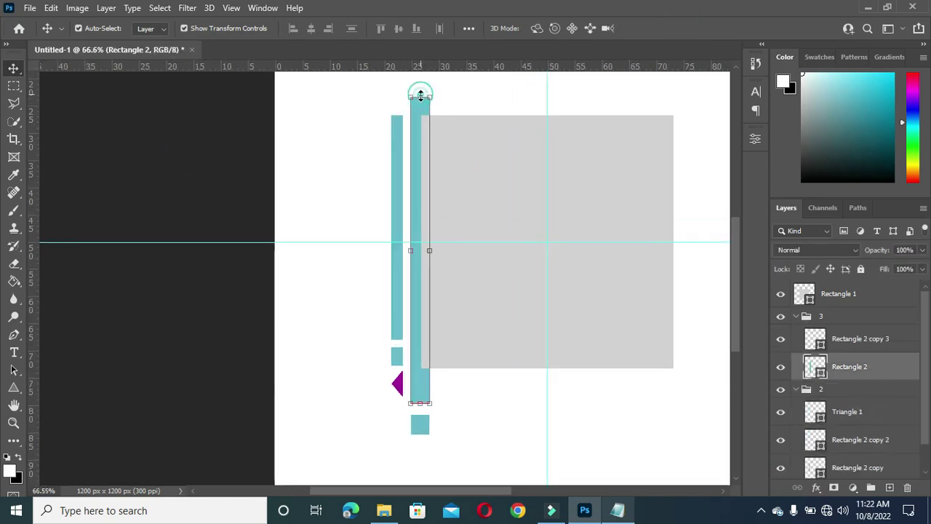
pyautogui.moveTo(420, 95); pyautogui.dragTo(420, 112)
pyautogui.click(675, 28)
pyautogui.click(193, 164)
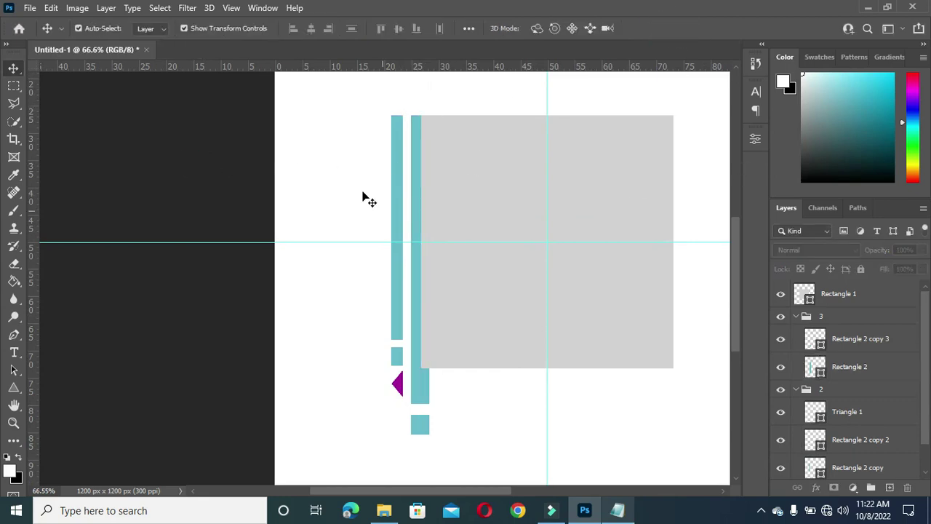
pyautogui.moveTo(13, 387); pyautogui.dragTo(35, 383)
pyautogui.click(74, 391)
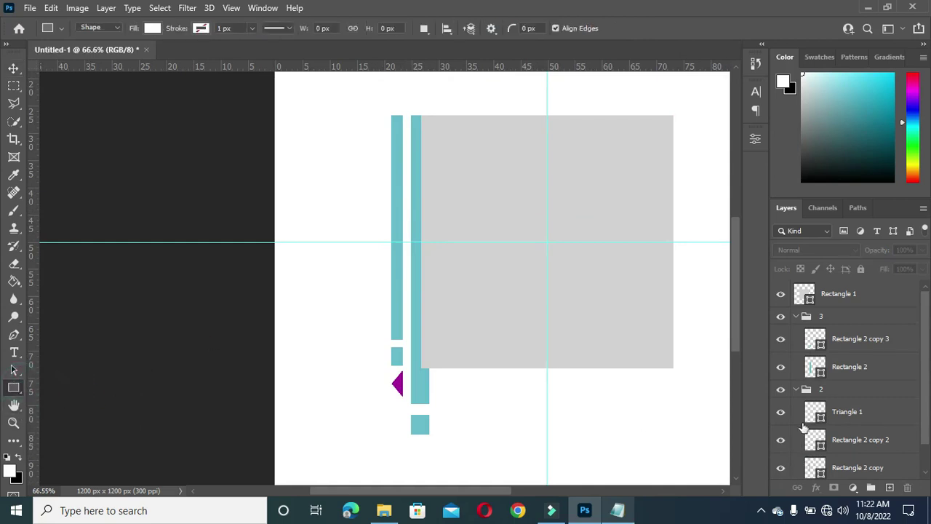
# Step: Collapse both groups and draw a tall thin rectangle above Background, left of the teal bars
pyautogui.click(796, 389)
pyautogui.click(796, 315)
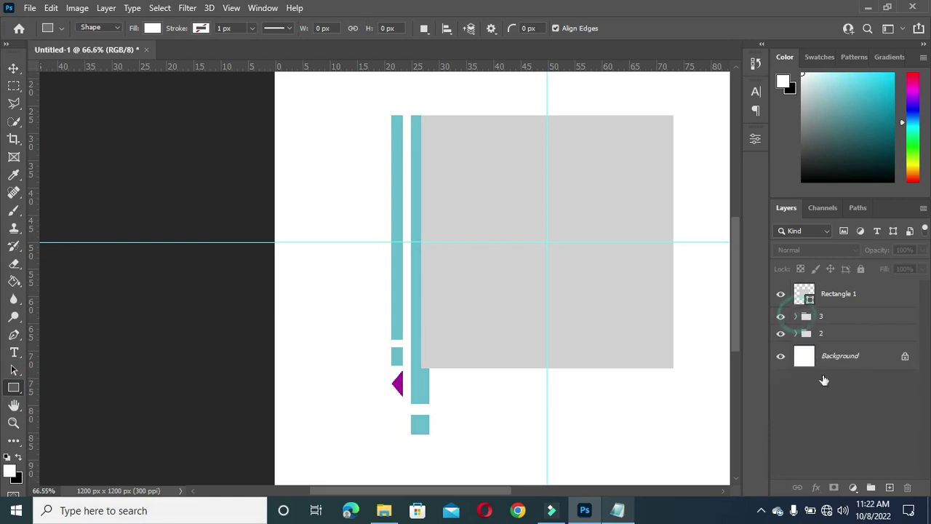
pyautogui.click(842, 358)
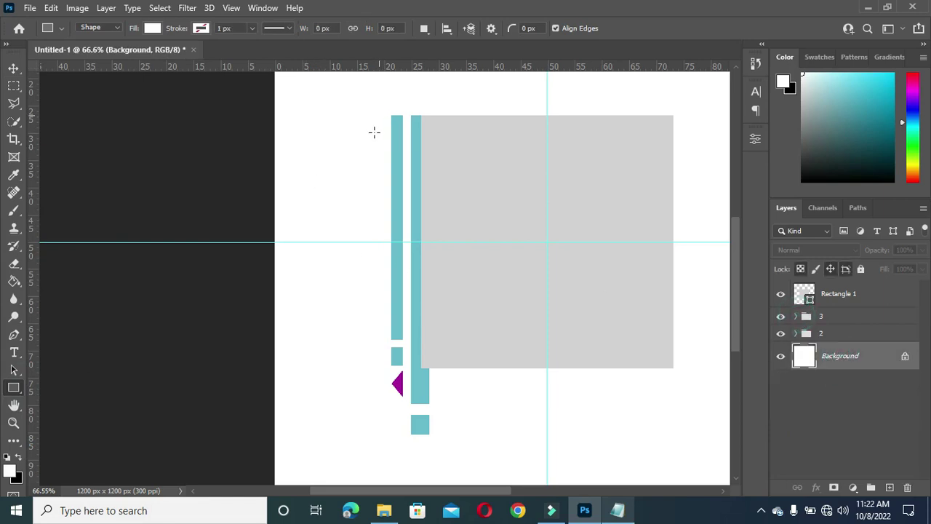
pyautogui.moveTo(369, 137); pyautogui.dragTo(372, 288)
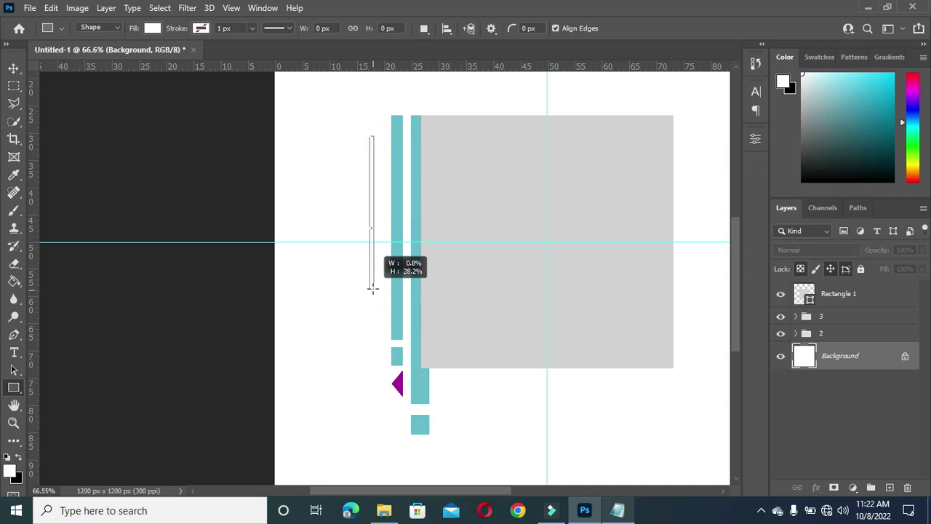
pyautogui.moveTo(372, 288); pyautogui.dragTo(371, 288)
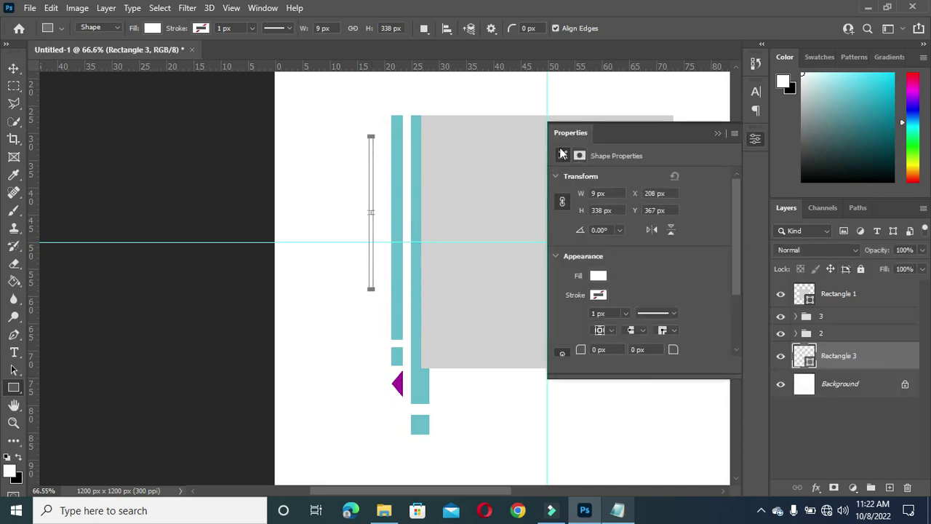
pyautogui.press('v')
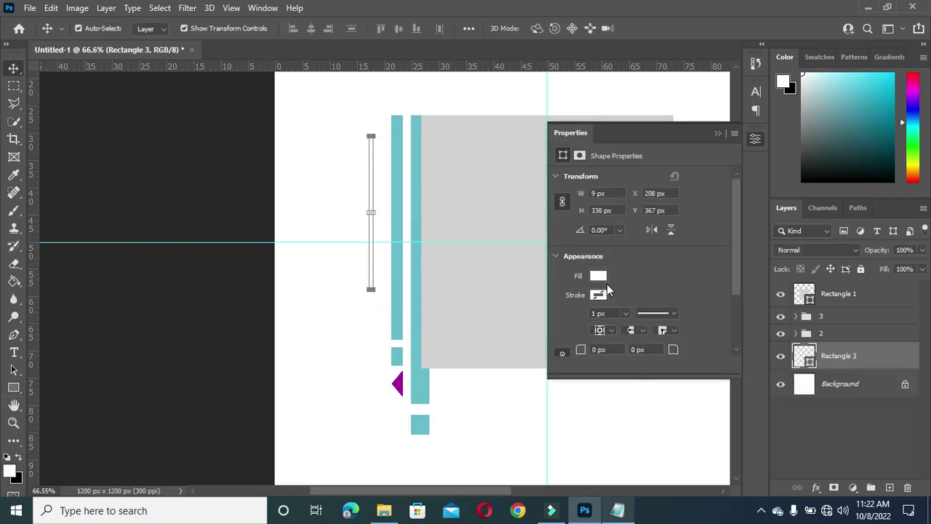
# Step: Fill the new 9 × 338 px bar purple and round its corners to 4.5 px
pyautogui.click(598, 276)
pyautogui.click(565, 336)
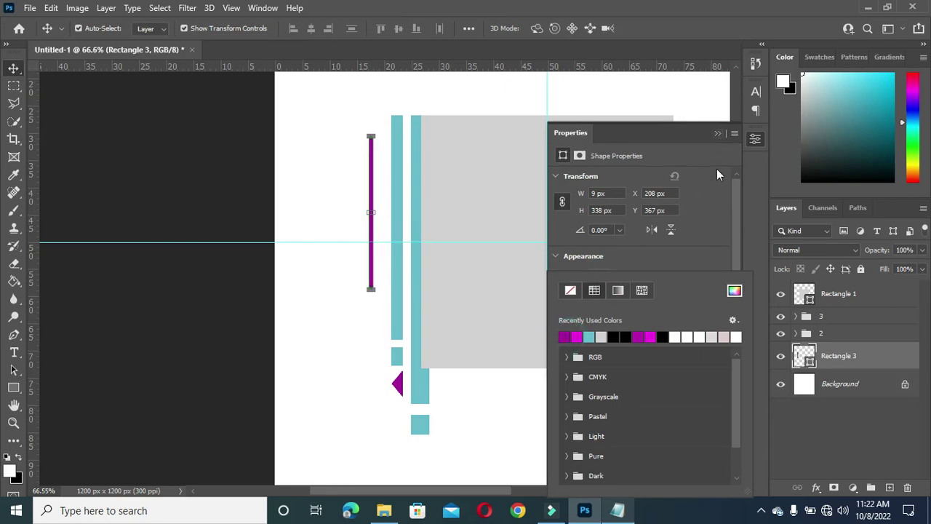
pyautogui.click(676, 266)
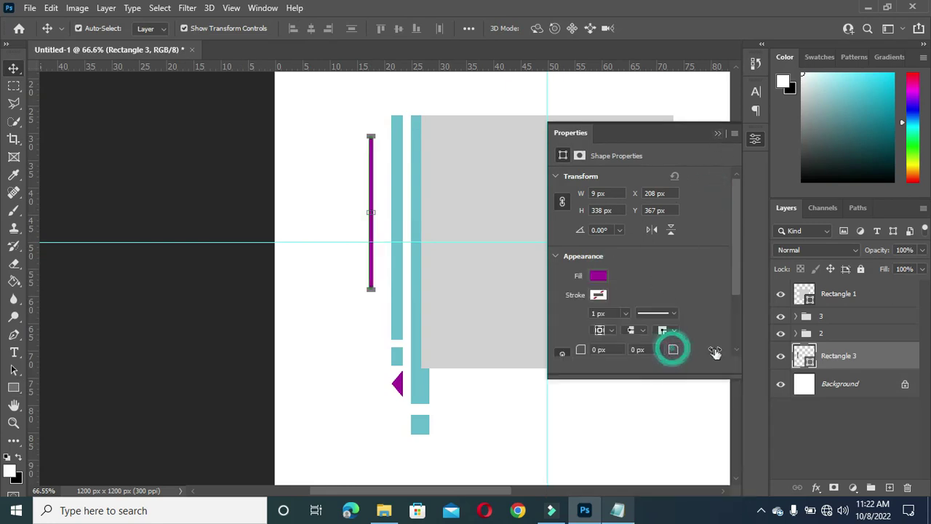
pyautogui.write('4.5')
pyautogui.press('Return')
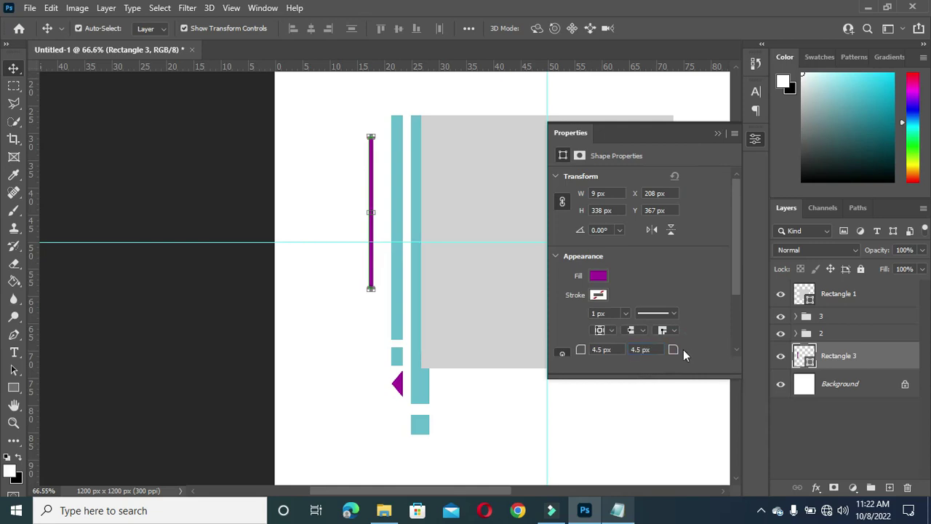
pyautogui.click(705, 336)
pyautogui.click(718, 131)
# Step: Rasterize the purple line's layer, Rectangle 3
pyautogui.click(717, 136)
pyautogui.click(297, 178)
pyautogui.scroll(3, 366, 158)
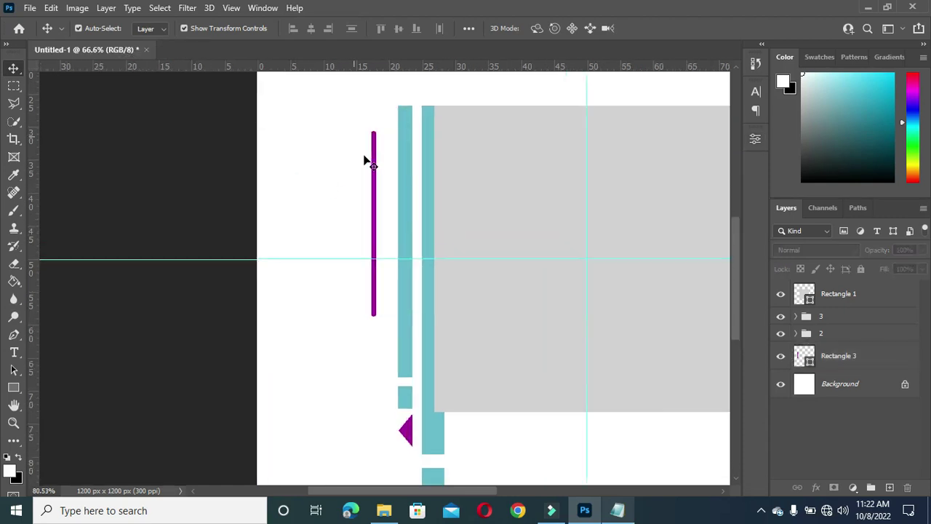
pyautogui.click(376, 163)
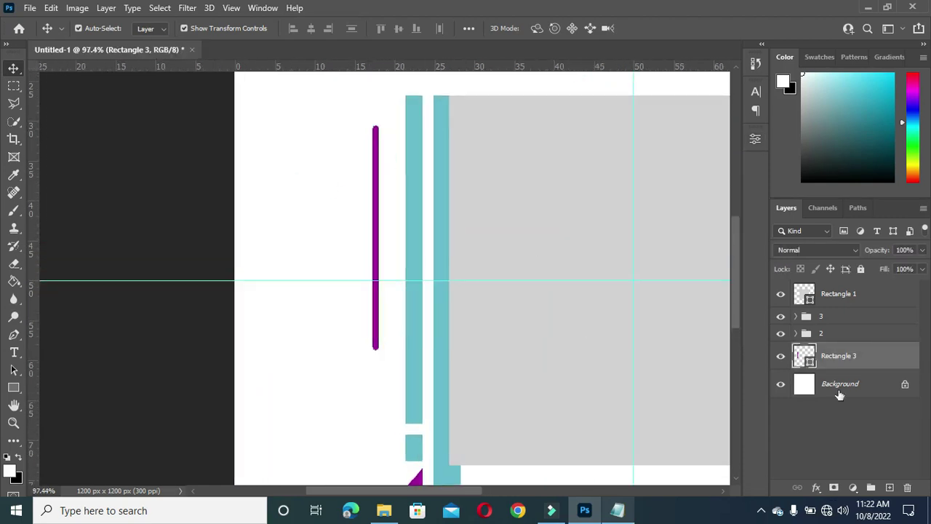
pyautogui.rightClick(861, 353)
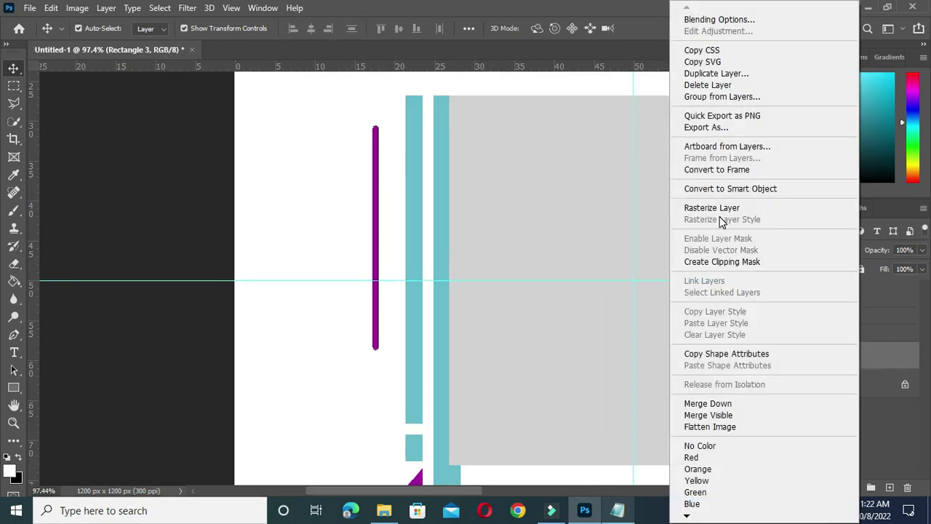
pyautogui.click(716, 208)
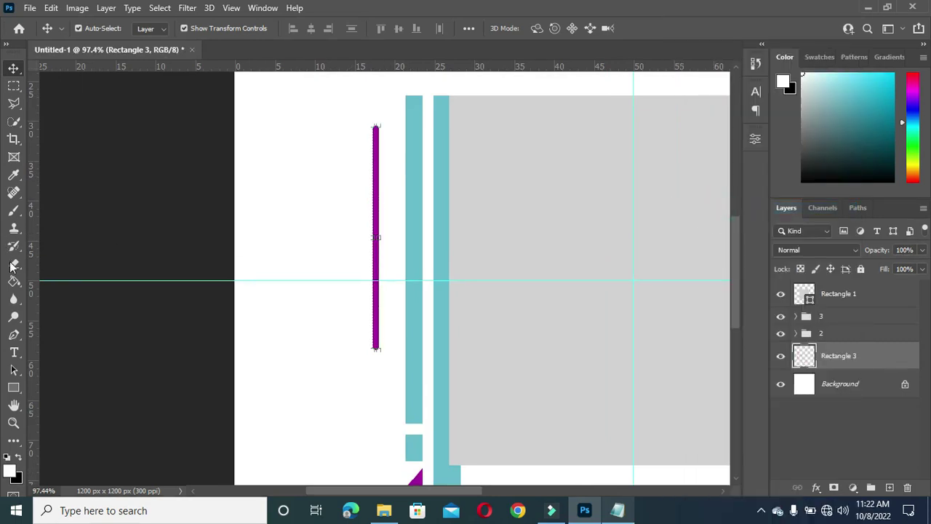
# Step: Delete a short marquee-selected section to break the purple line into dashes
pyautogui.click(13, 86)
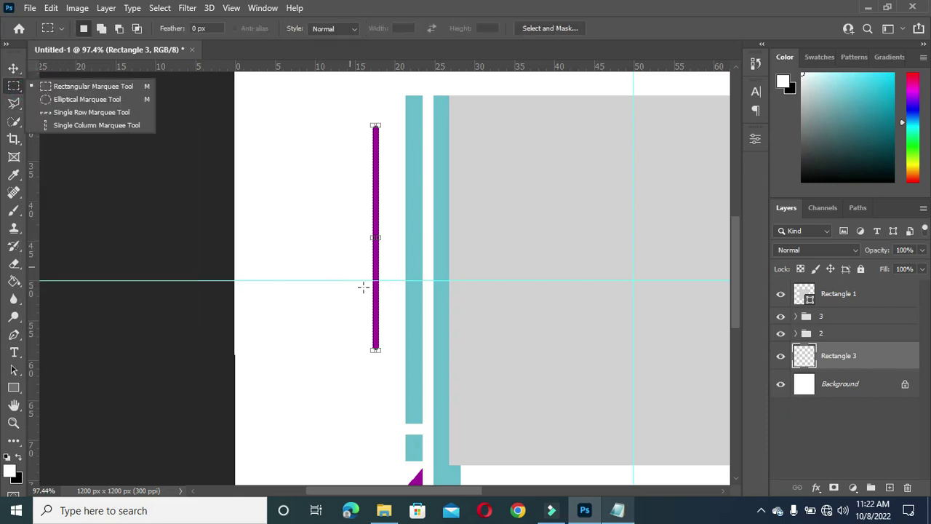
pyautogui.moveTo(364, 290); pyautogui.dragTo(387, 293)
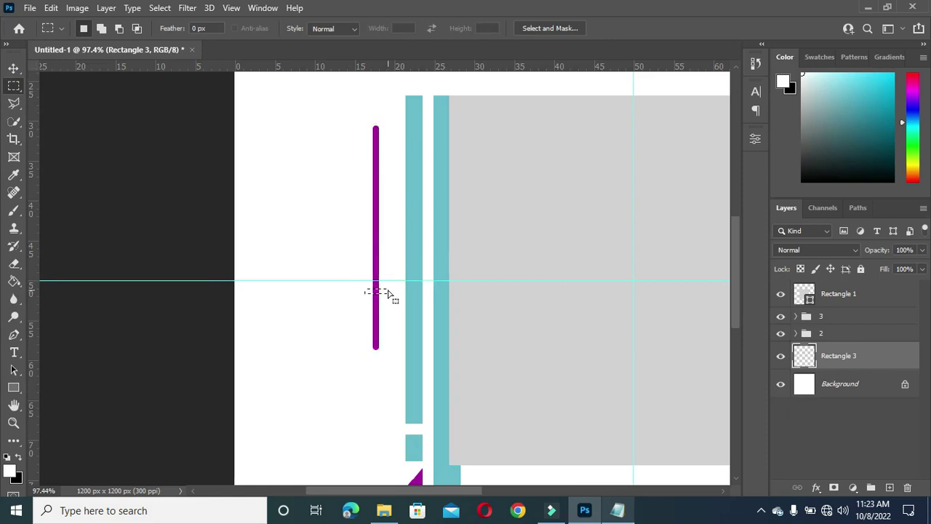
pyautogui.press('Delete')
pyautogui.hotkey('ctrl', 'd')
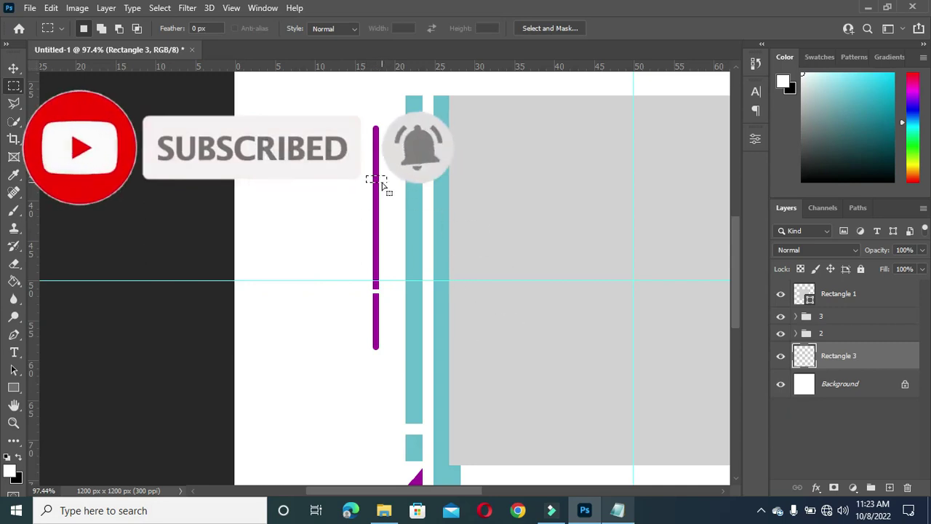
# Step: Move the broken purple line slightly lower
pyautogui.click(14, 68)
pyautogui.scroll(-3, 258, 214)
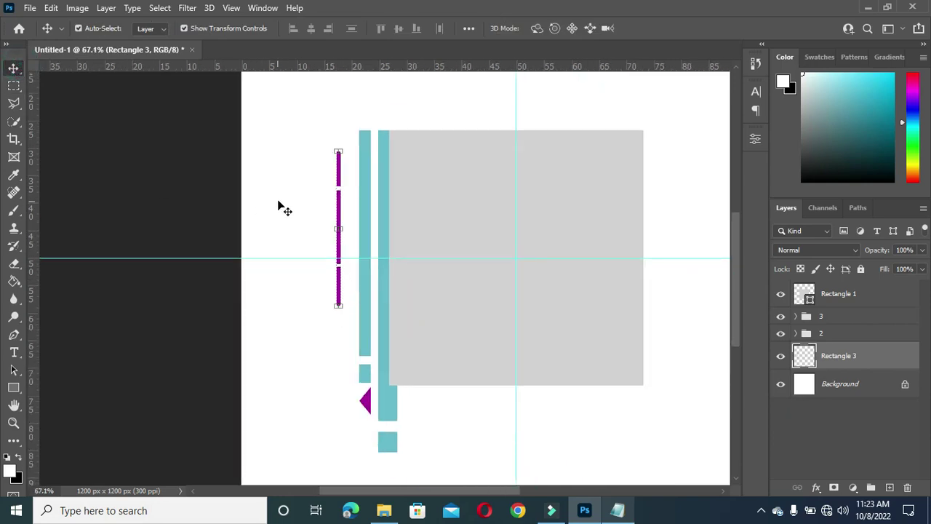
pyautogui.moveTo(339, 210); pyautogui.dragTo(341, 224)
pyautogui.click(158, 214)
pyautogui.scroll(-2, 361, 206)
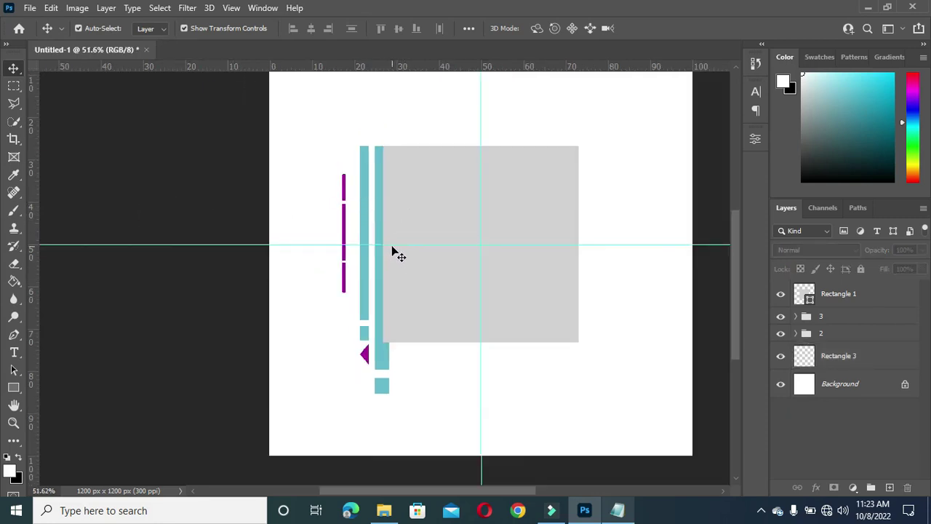
# Step: Draw a 51 × 294 px white Rectangle 4 across the square's top edge, stacked beneath Rectangle 1
pyautogui.click(13, 387)
pyautogui.scroll(1, 404, 132)
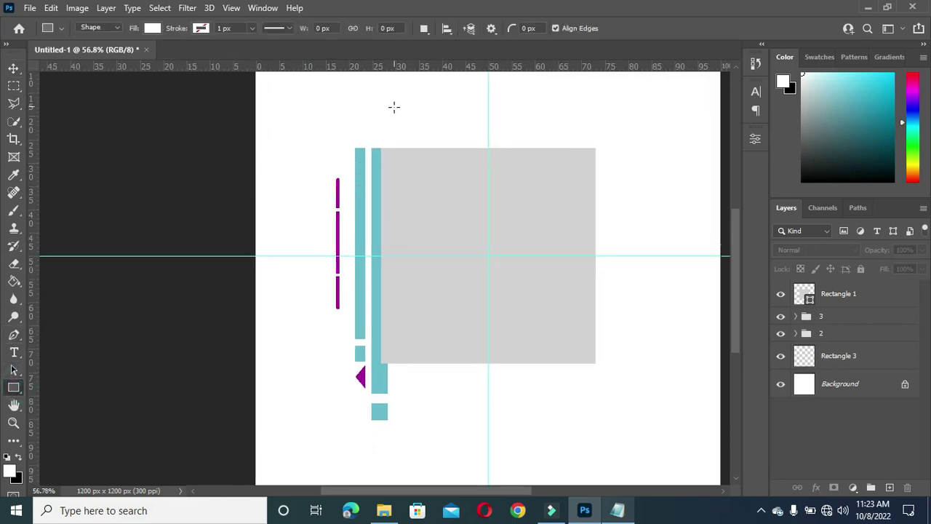
pyautogui.moveTo(394, 107); pyautogui.dragTo(412, 220)
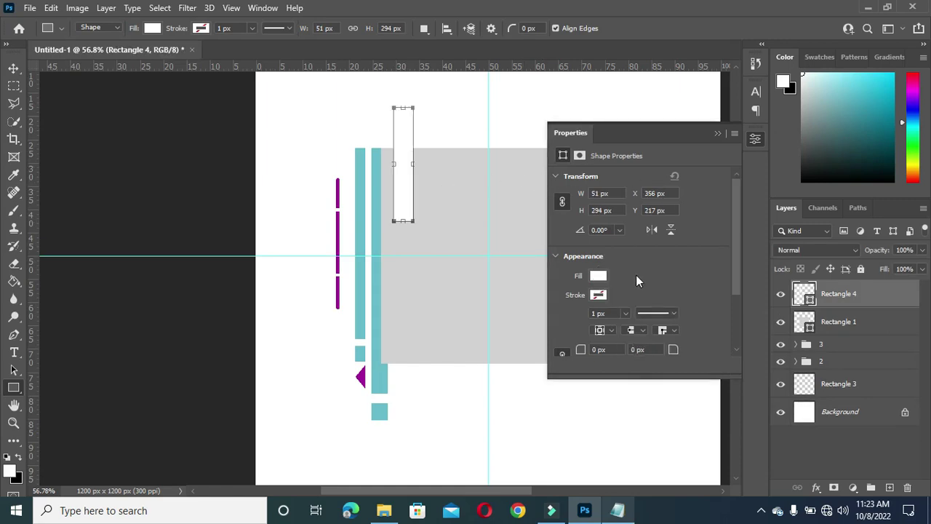
pyautogui.click(598, 280)
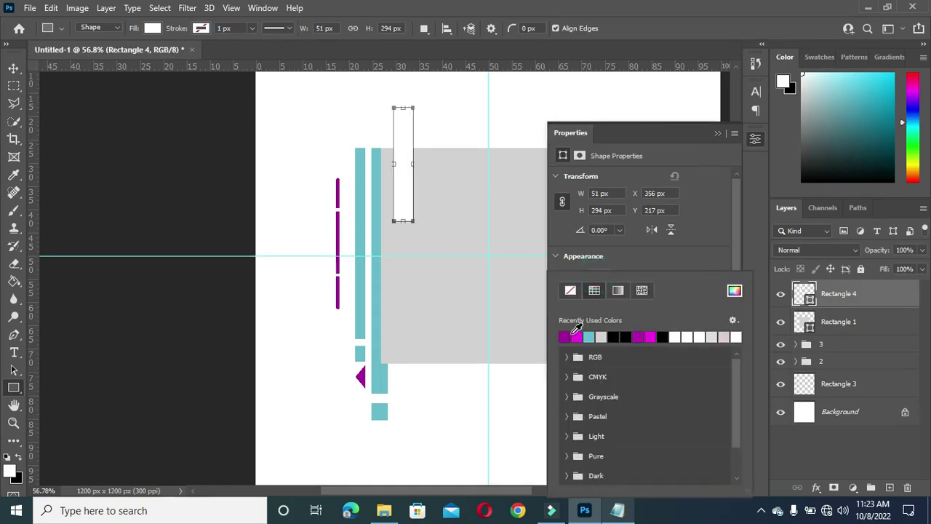
pyautogui.click(712, 133)
pyautogui.click(713, 131)
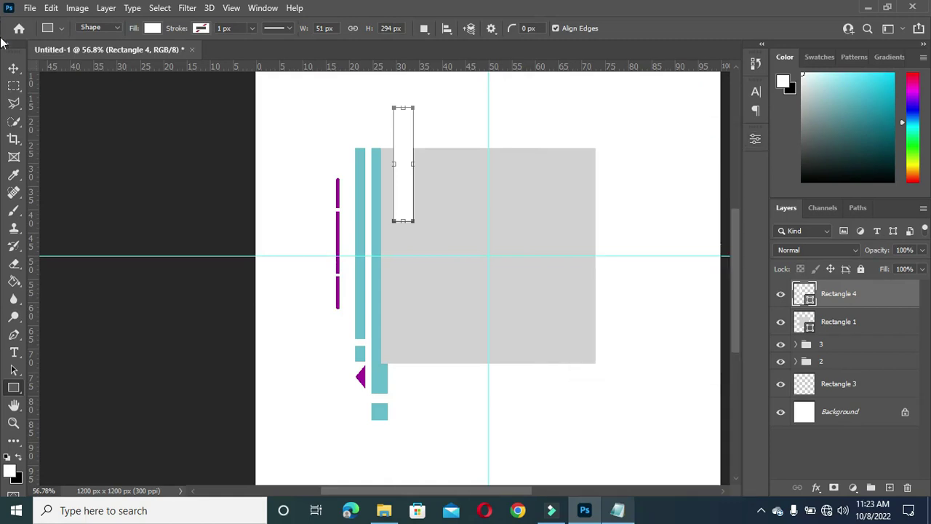
pyautogui.click(13, 68)
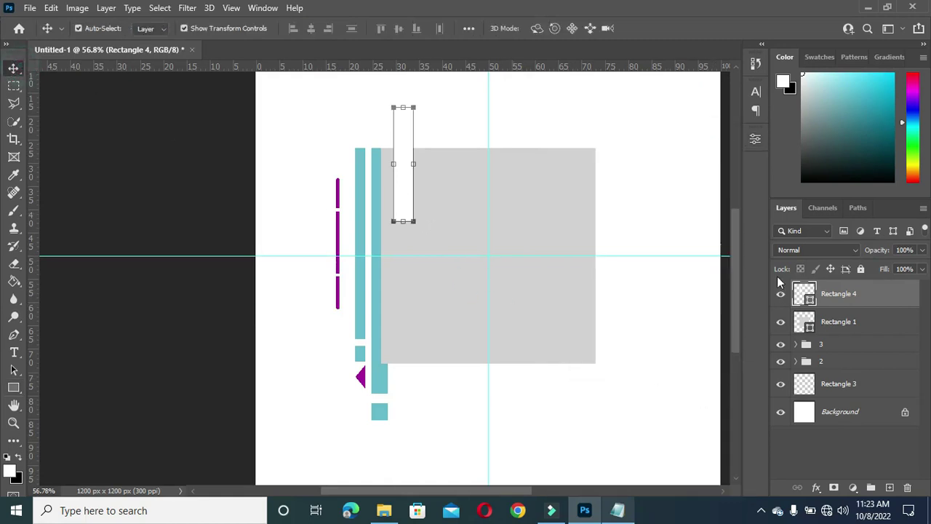
pyautogui.moveTo(854, 295); pyautogui.dragTo(857, 331)
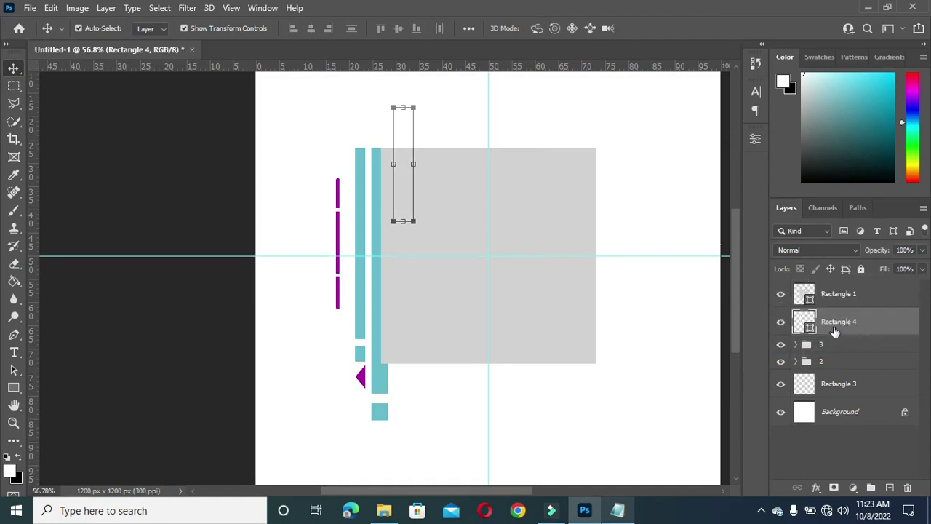
# Step: Give Rectangle 4 a linear 90° dark purple-to-magenta Gradient Overlay using the Notepad colour codes
pyautogui.click(817, 489)
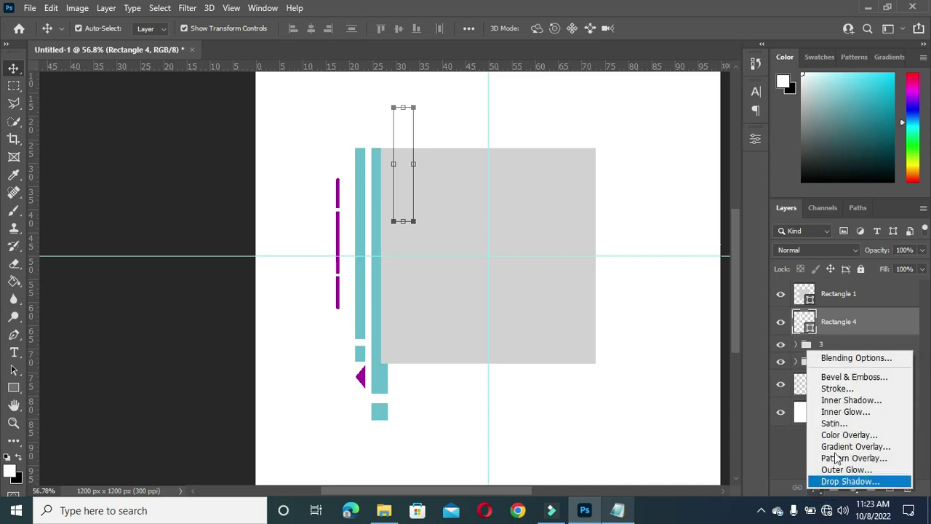
pyautogui.click(838, 452)
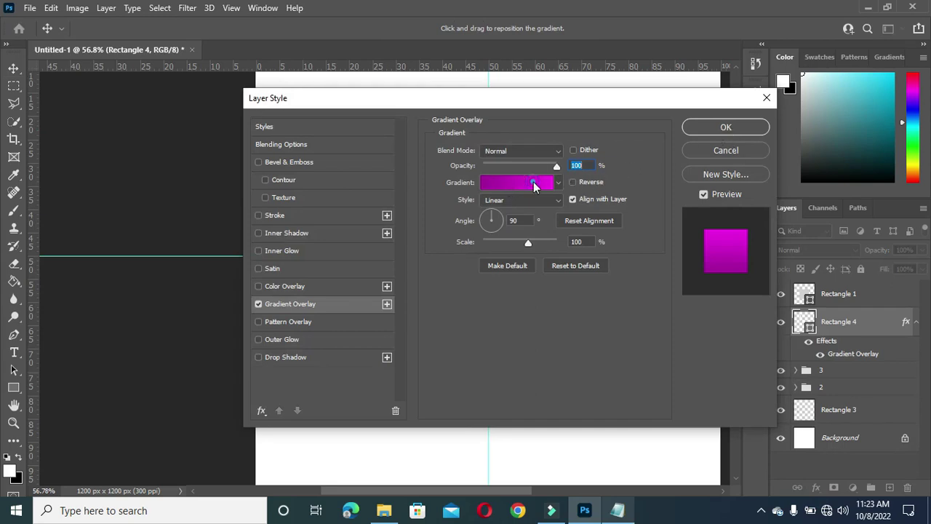
pyautogui.click(534, 182)
pyautogui.click(618, 510)
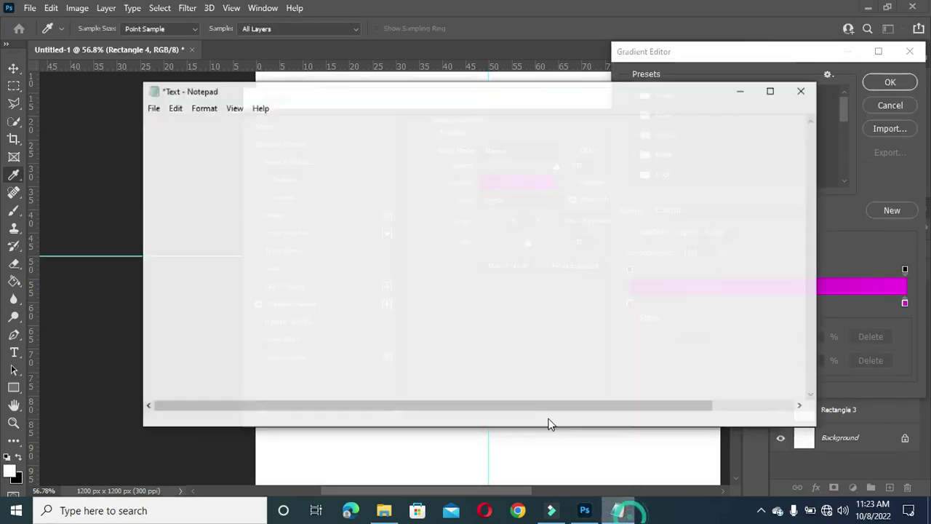
pyautogui.keyDown('shift'); pyautogui.click(186, 138); pyautogui.keyUp('shift')
pyautogui.click(287, 162)
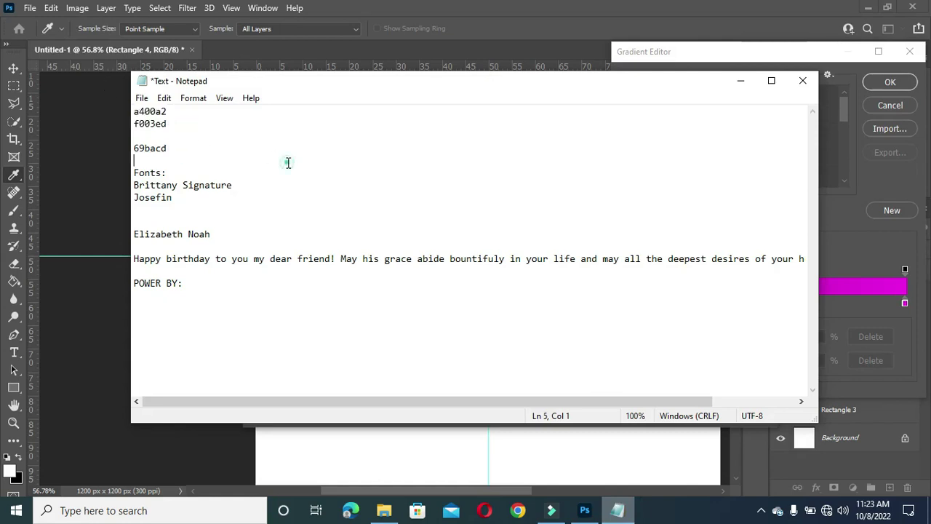
pyautogui.click(741, 81)
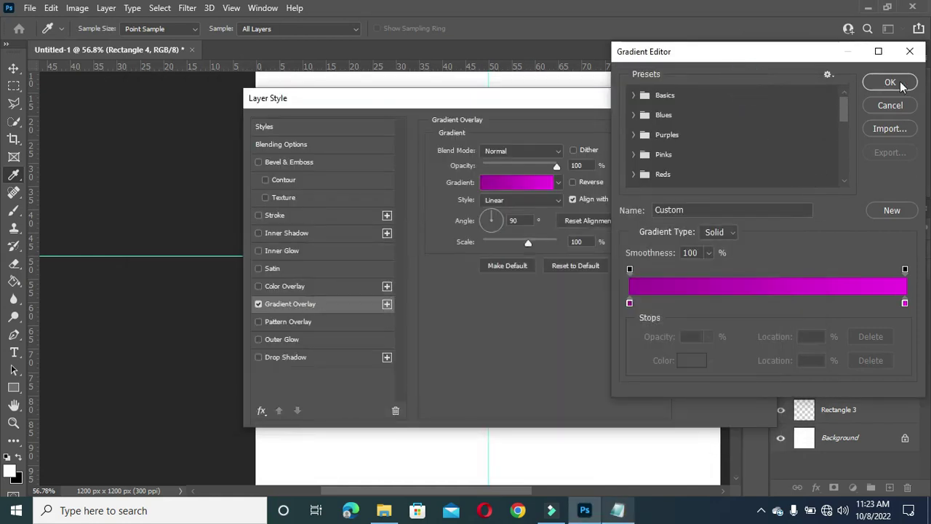
pyautogui.click(890, 82)
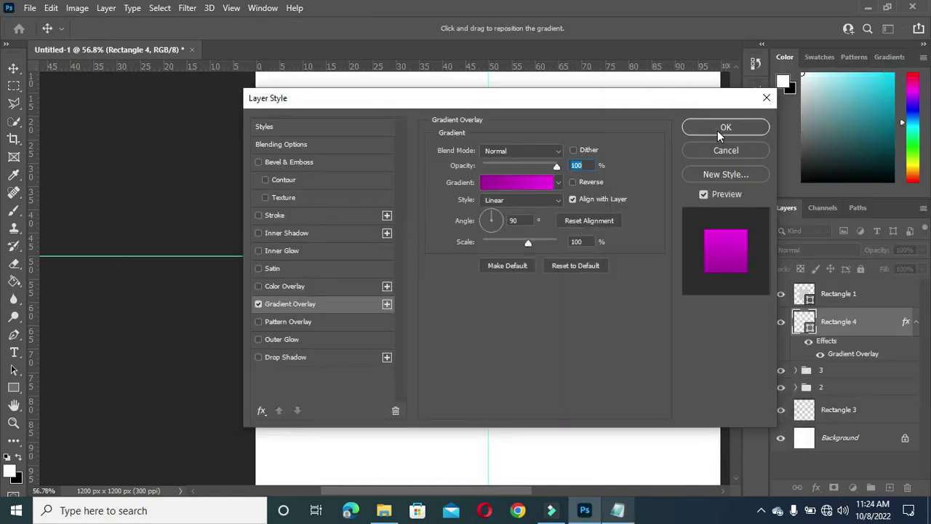
pyautogui.click(718, 130)
# Step: Fine-tune the magenta bar's horizontal position with small nudges
pyautogui.press('Left')
pyautogui.press('Left')
pyautogui.press('Left')
pyautogui.press('Left')
pyautogui.press('Left')
pyautogui.press('Left')
pyautogui.press('Left')
pyautogui.press('Left')
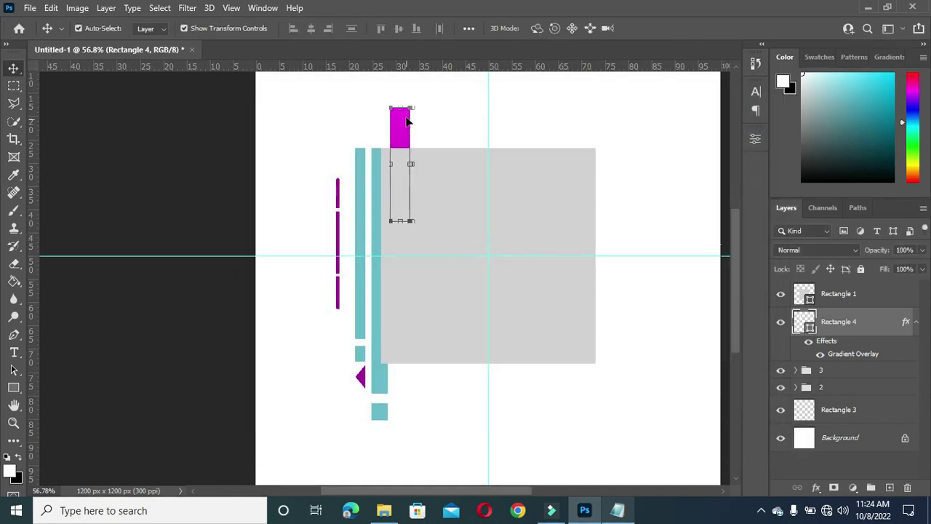
pyautogui.scroll(-1, 416, 154)
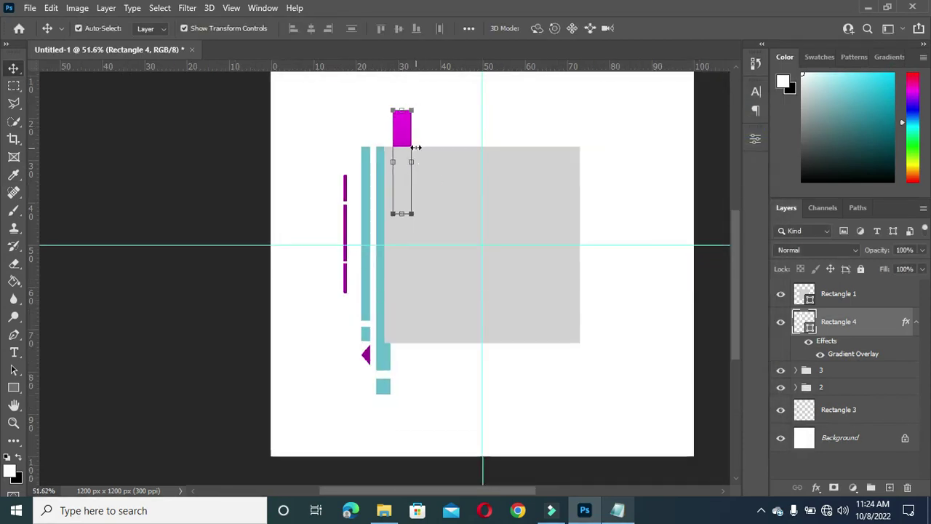
pyautogui.moveTo(401, 129); pyautogui.dragTo(413, 125)
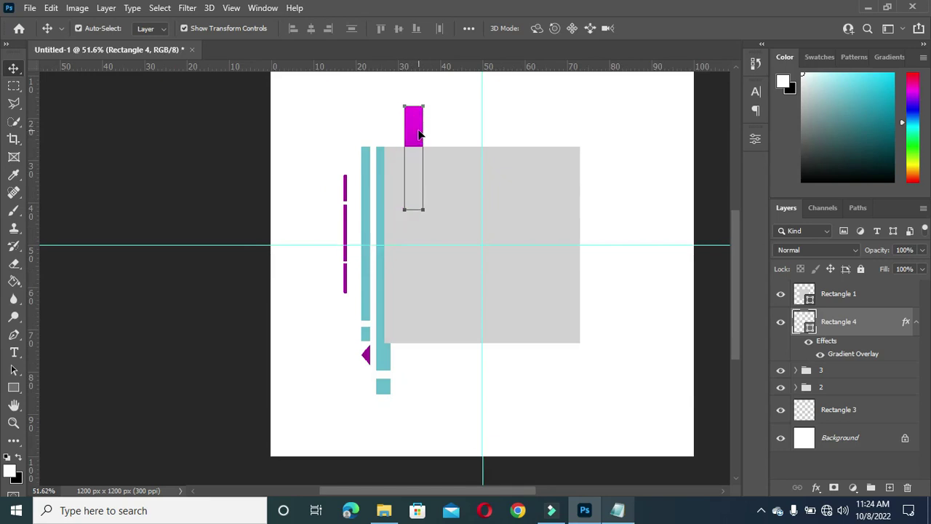
pyautogui.press('Right')
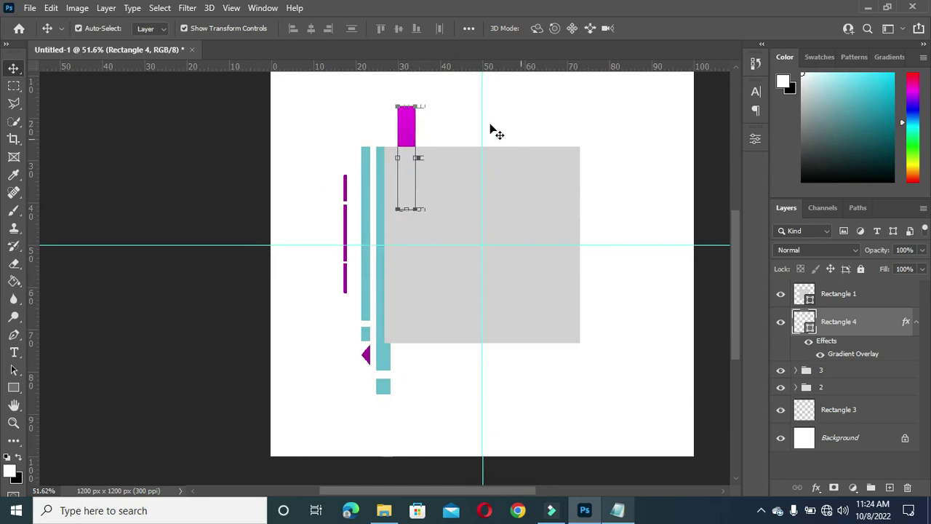
# Step: Duplicate Rectangle 4 and move the copy to poke out below the gray square's bottom edge
pyautogui.click(916, 323)
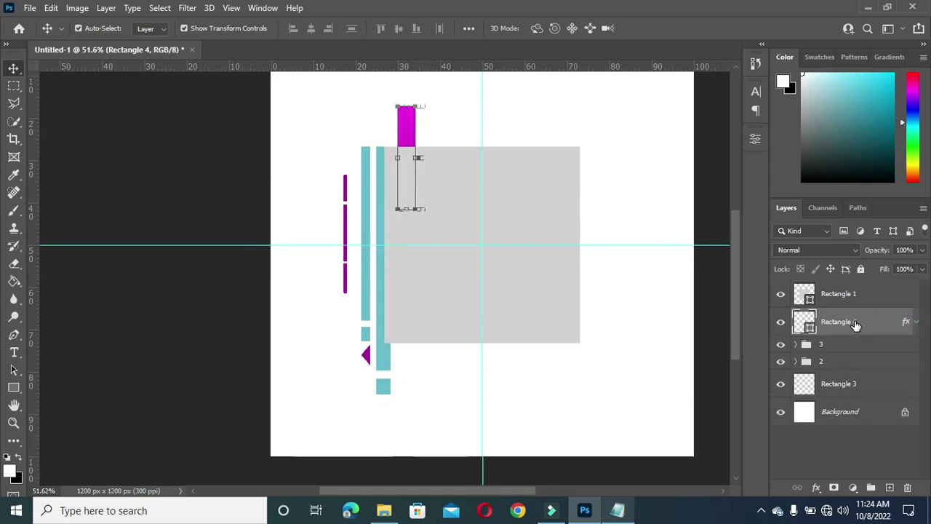
pyautogui.moveTo(858, 323); pyautogui.dragTo(889, 487)
pyautogui.click(849, 350)
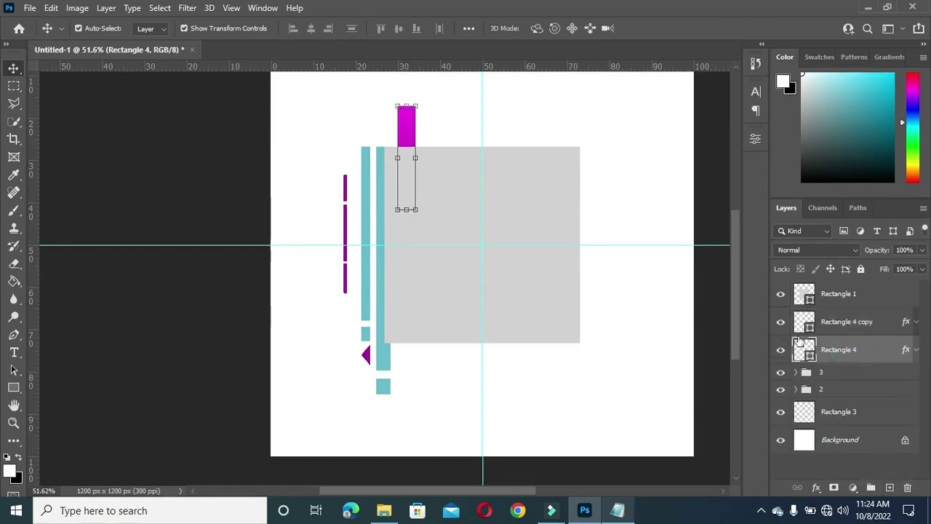
pyautogui.click(417, 158)
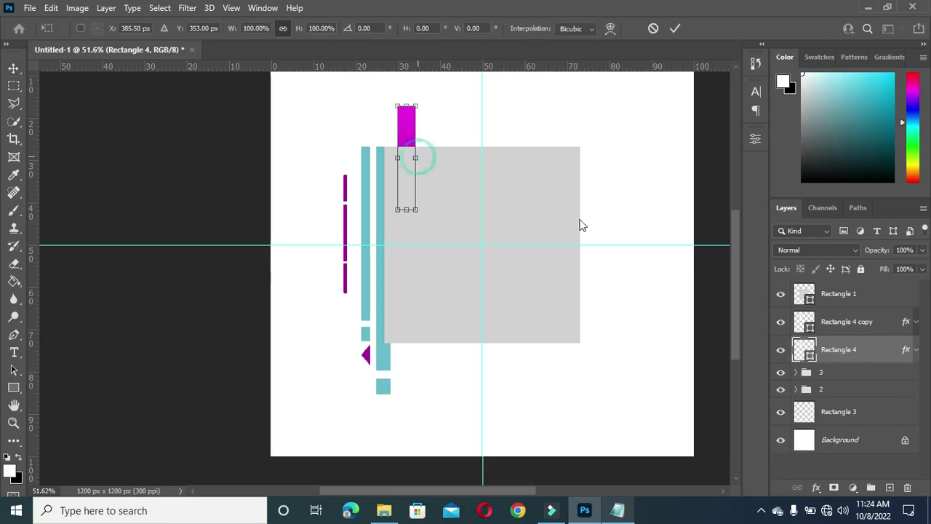
pyautogui.click(863, 323)
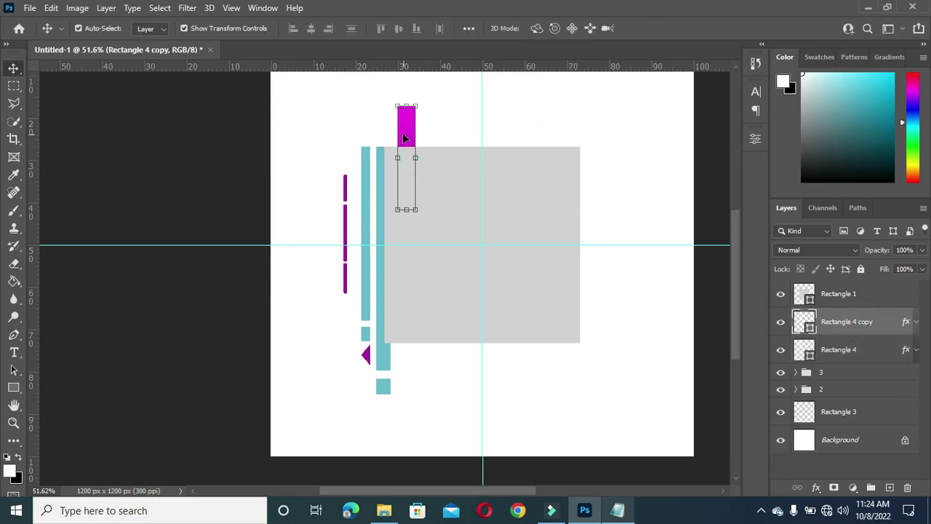
pyautogui.moveTo(405, 130); pyautogui.dragTo(413, 323)
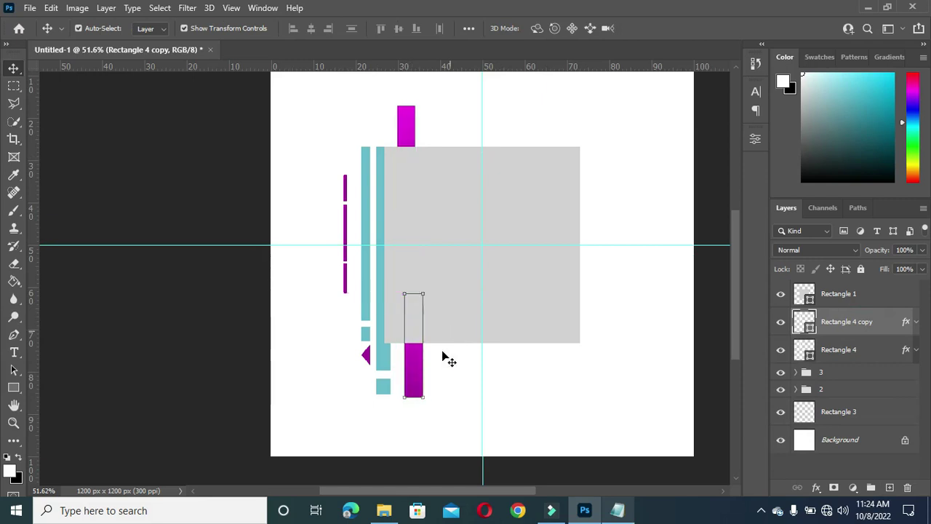
pyautogui.scroll(1, 445, 357)
pyautogui.click(447, 370)
pyautogui.click(418, 369)
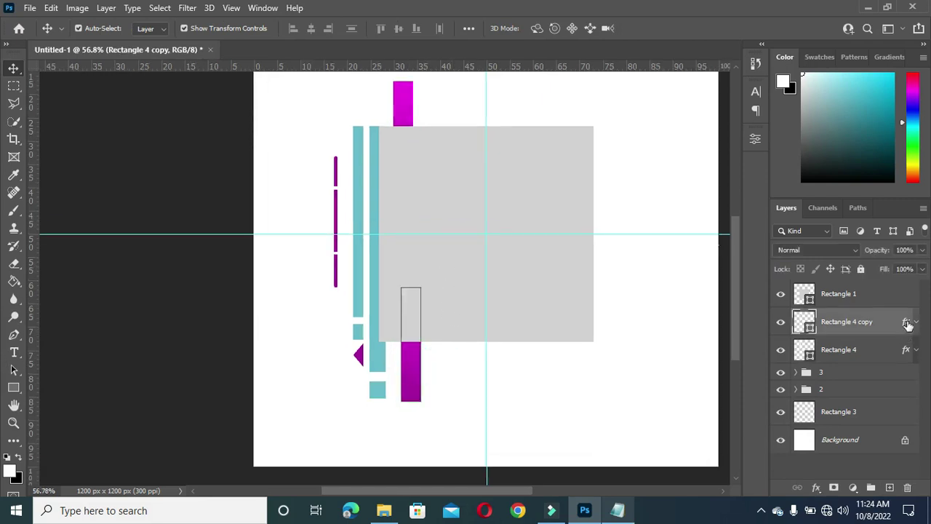
# Step: Clear the copy's gradient style and fill it with teal sampled from the canvas
pyautogui.rightClick(908, 325)
pyautogui.click(856, 264)
pyautogui.doubleClick(808, 329)
pyautogui.click(379, 345)
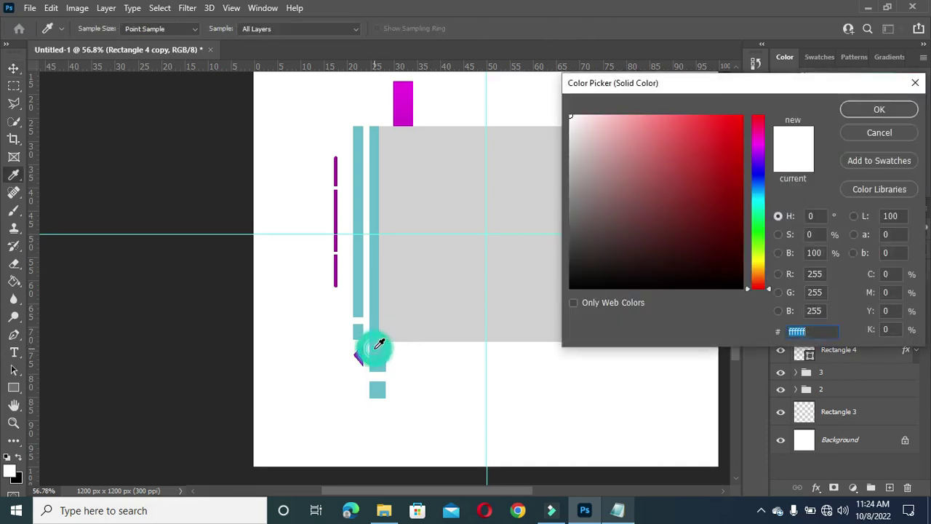
pyautogui.click(880, 110)
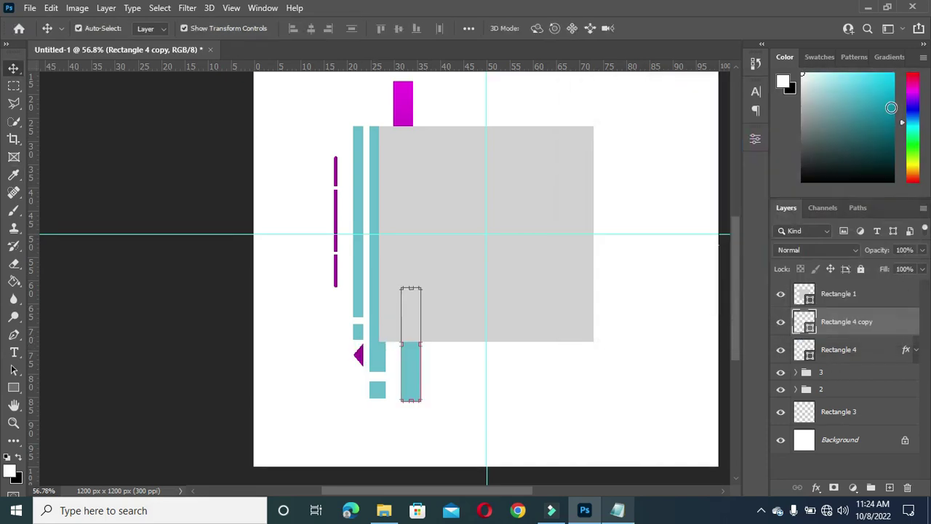
# Step: Copy the gradient overlay effect onto the lower bar
pyautogui.hotkey('ctrl', '+')
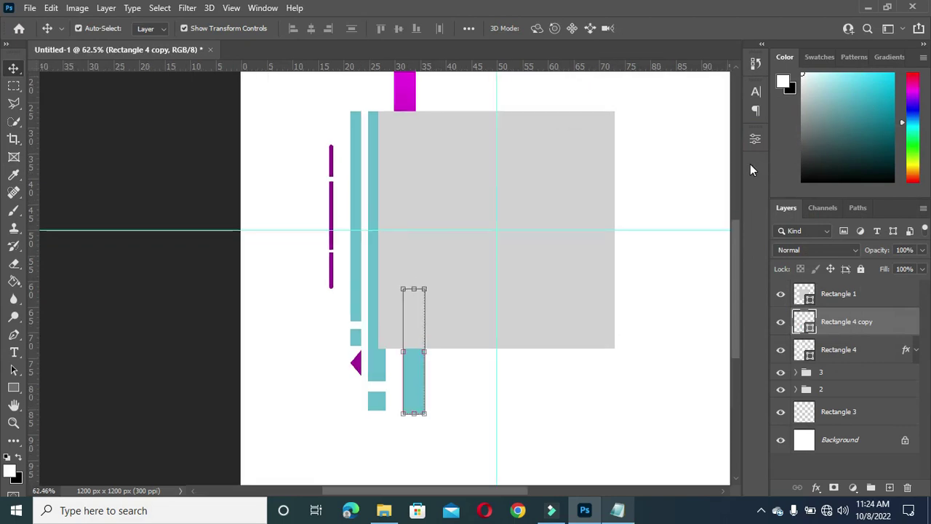
pyautogui.moveTo(735, 292); pyautogui.dragTo(736, 275)
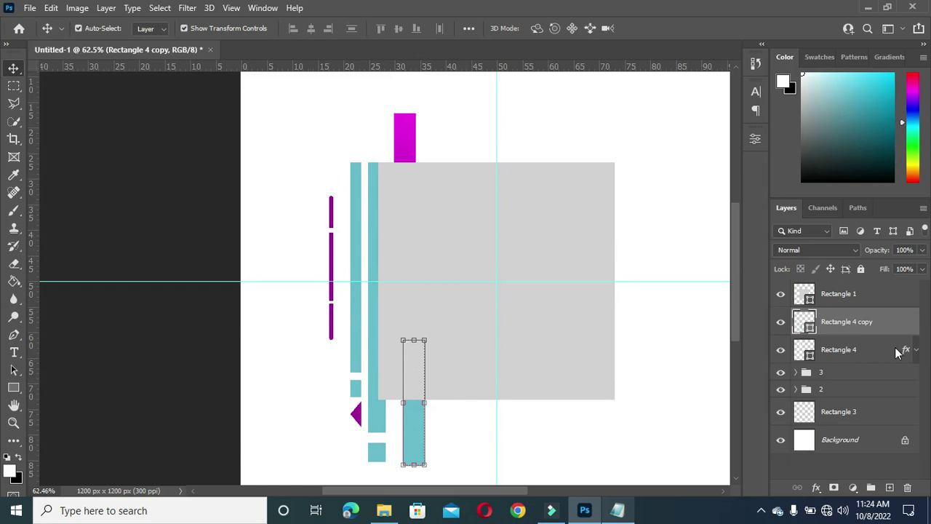
pyautogui.moveTo(907, 352); pyautogui.dragTo(908, 335)
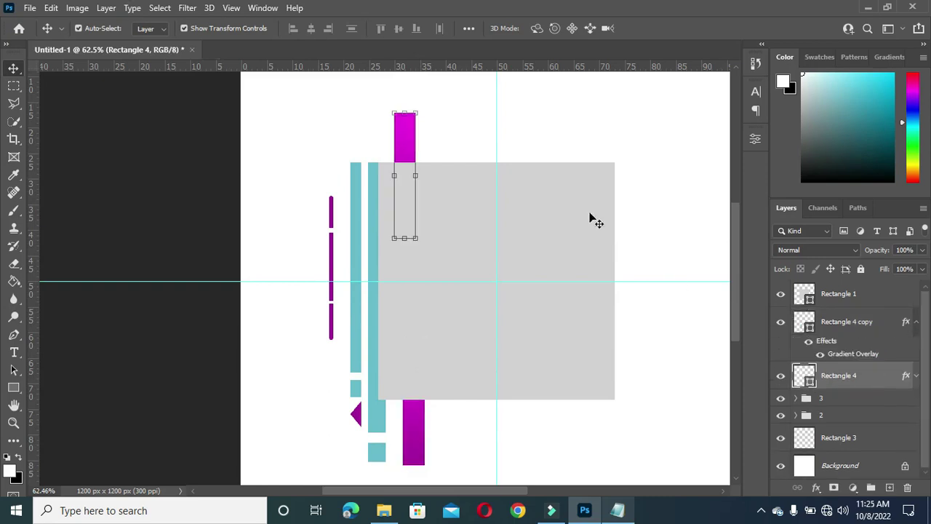
pyautogui.click(915, 324)
# Step: Clear Rectangle 4's gradient style and fill it solid teal 69bacd
pyautogui.rightClick(897, 352)
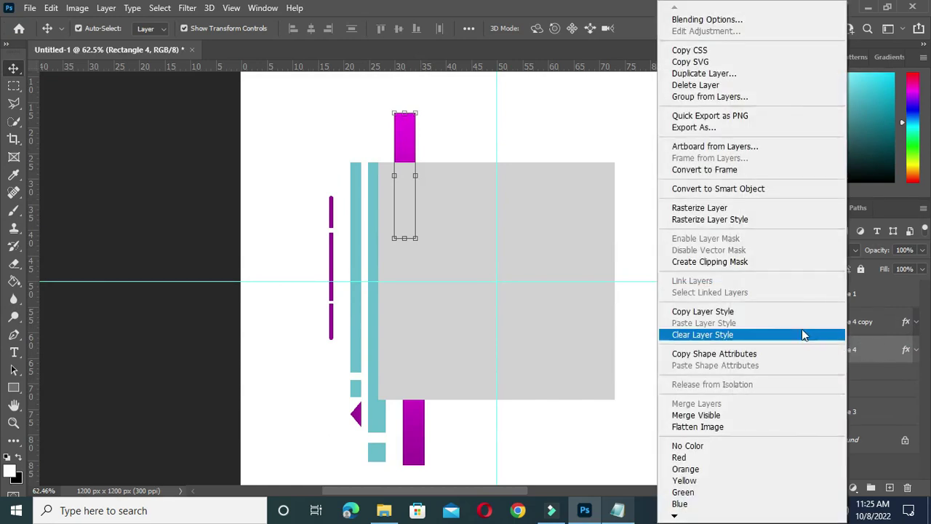
pyautogui.click(754, 333)
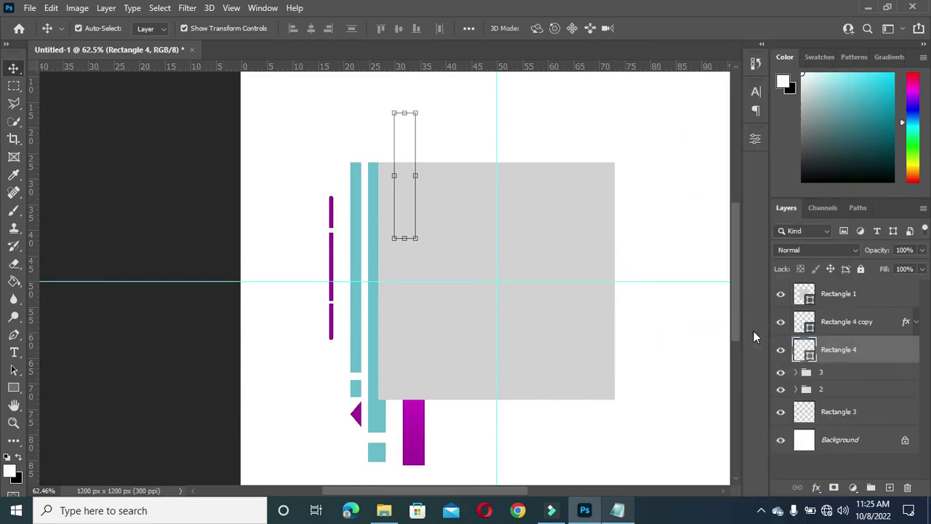
pyautogui.doubleClick(810, 355)
pyautogui.click(381, 405)
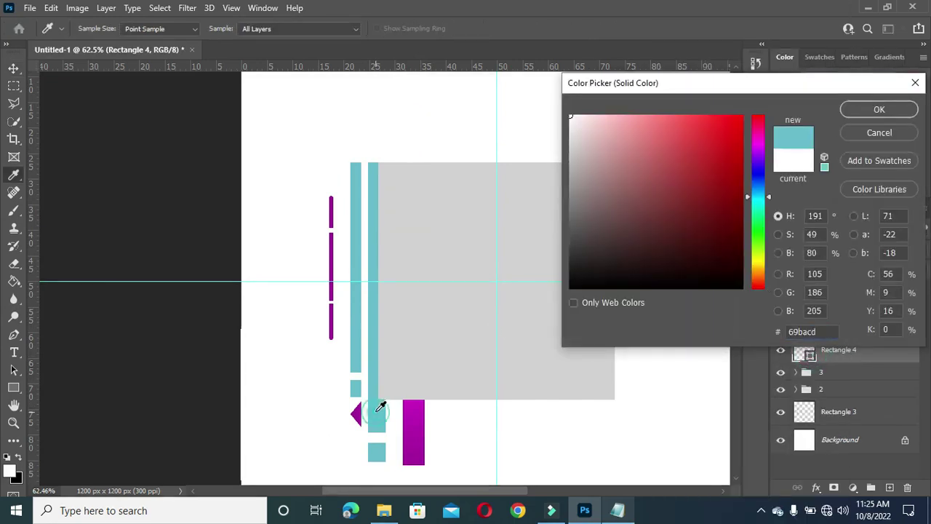
pyautogui.click(883, 111)
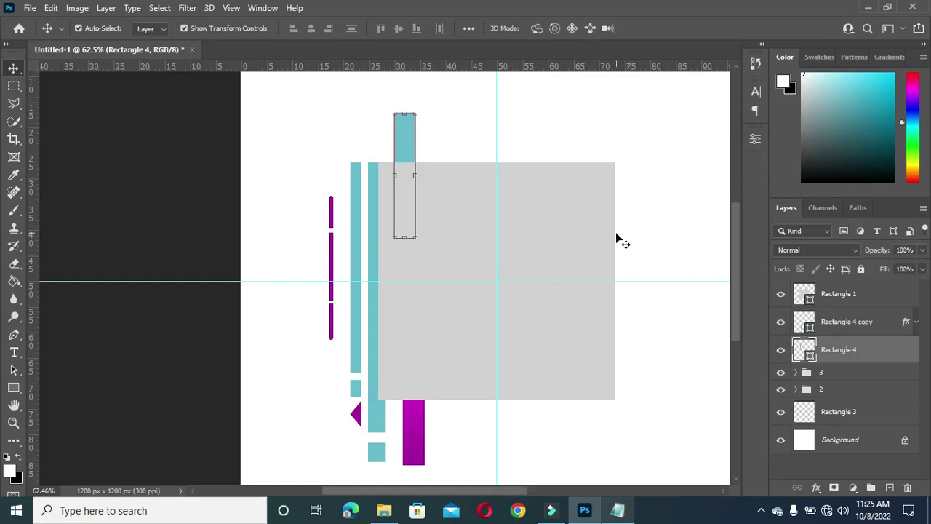
pyautogui.scroll(-1, 616, 234)
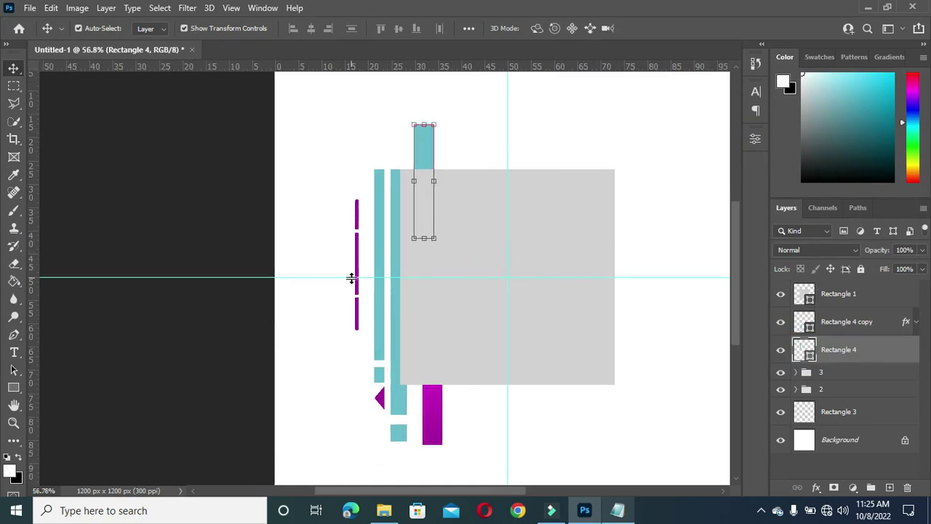
# Step: Duplicate the lower magenta bar, shrink the copy to about 17.7% height, and nudge it just below the bar
pyautogui.click(215, 332)
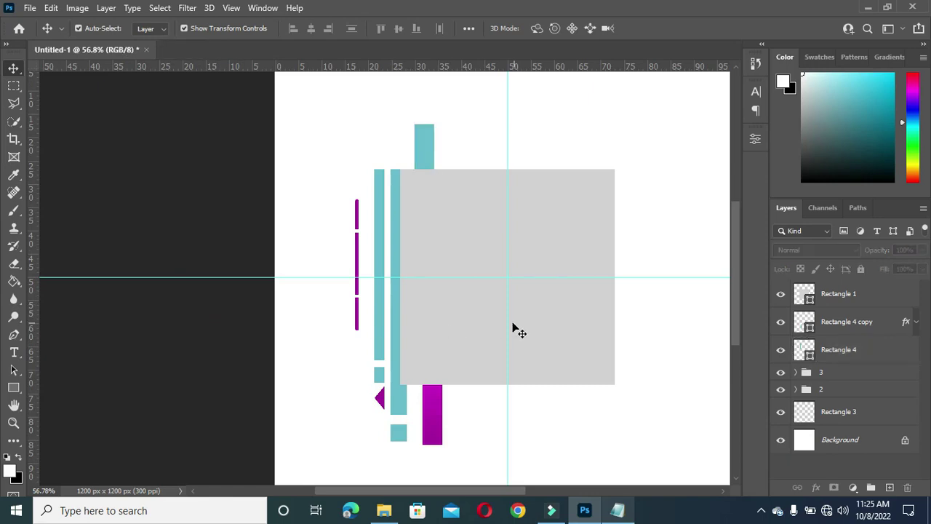
pyautogui.click(432, 416)
pyautogui.scroll(-1, 580, 390)
pyautogui.moveTo(852, 326); pyautogui.dragTo(889, 487)
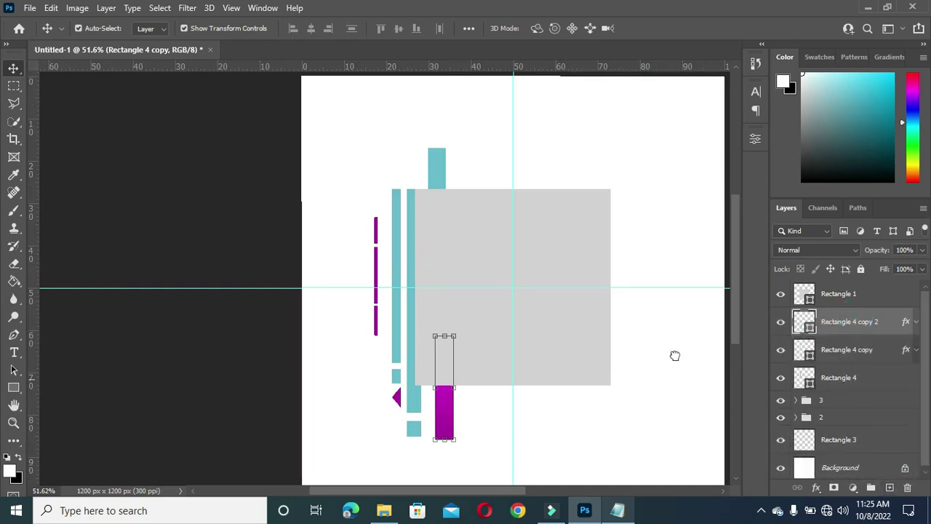
pyautogui.scroll(1, 445, 354)
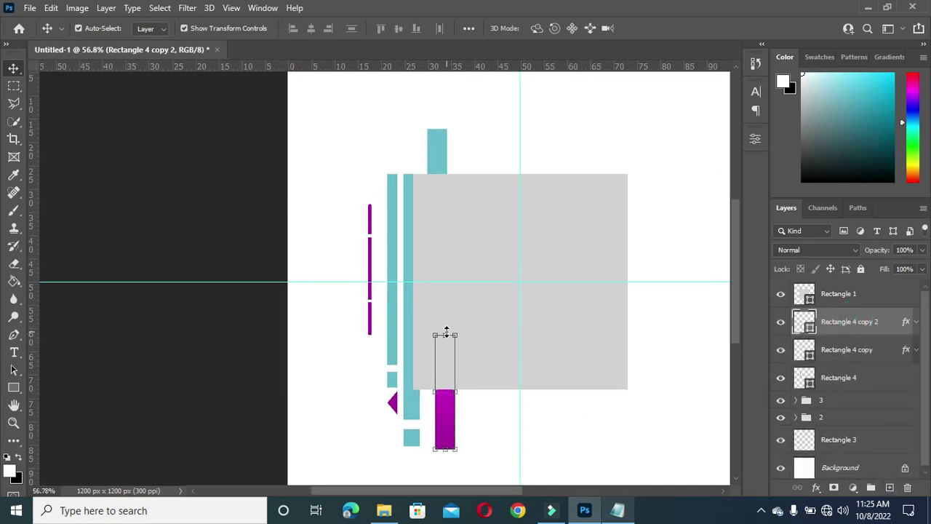
pyautogui.moveTo(445, 334); pyautogui.dragTo(443, 427)
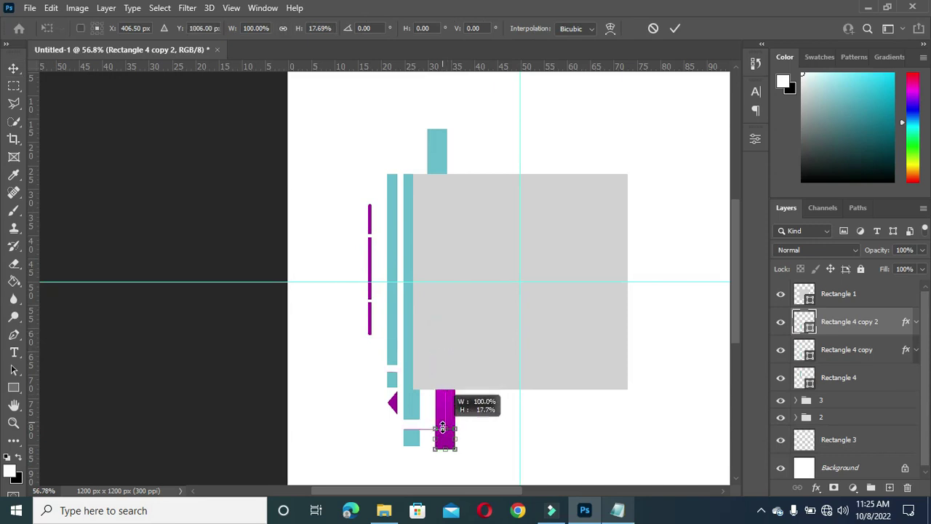
pyautogui.press('Down')
pyautogui.press('Down')
pyautogui.press('Down')
pyautogui.press('Down')
pyautogui.press('Down')
pyautogui.press('Down')
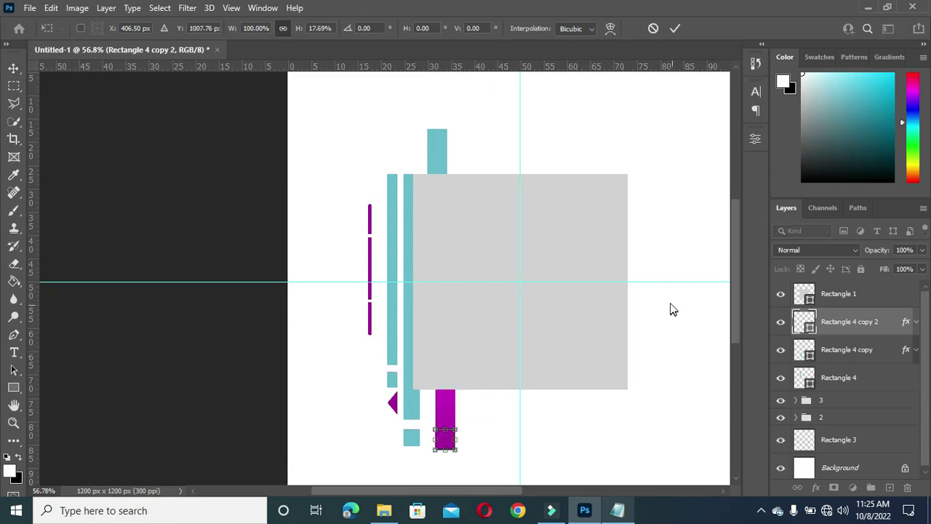
pyautogui.press('Down')
pyautogui.press('Down')
pyautogui.press('Down')
pyautogui.press('Down')
pyautogui.press('Down')
pyautogui.press('Down')
pyautogui.press('Down')
pyautogui.press('Down')
pyautogui.press('Down')
pyautogui.press('Down')
pyautogui.press('Down')
pyautogui.press('Down')
pyautogui.press('Down')
pyautogui.press('Down')
pyautogui.press('Down')
pyautogui.press('Down')
pyautogui.press('Down')
pyautogui.press('Down')
pyautogui.press('Down')
pyautogui.press('Down')
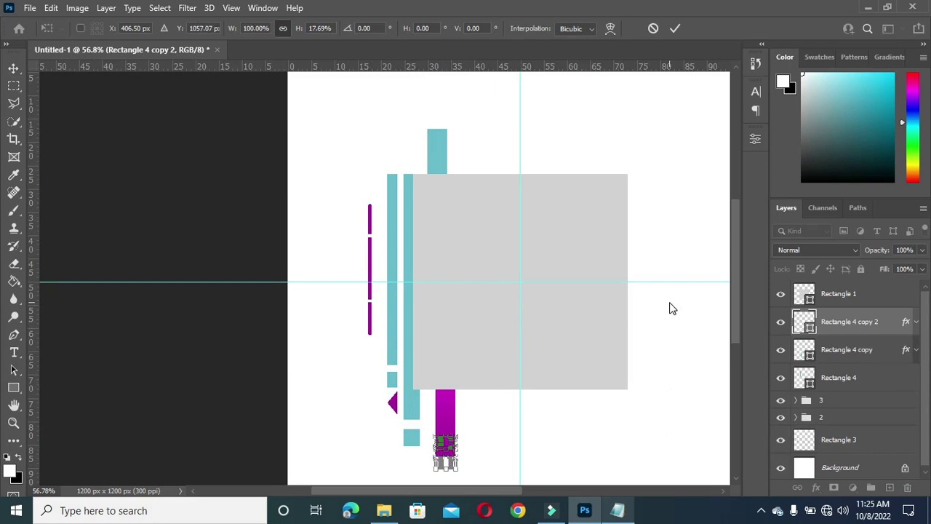
pyautogui.press('Down')
pyautogui.press('Down')
pyautogui.press('Down')
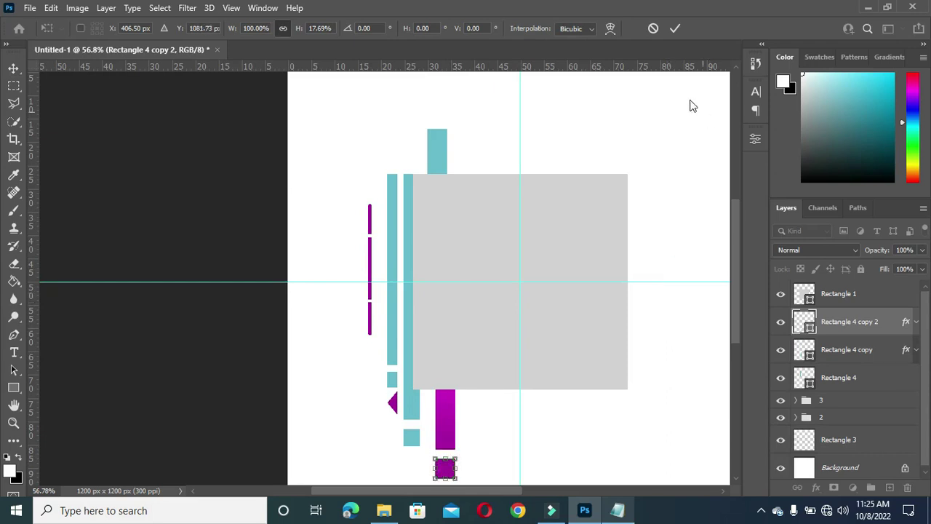
pyautogui.click(677, 28)
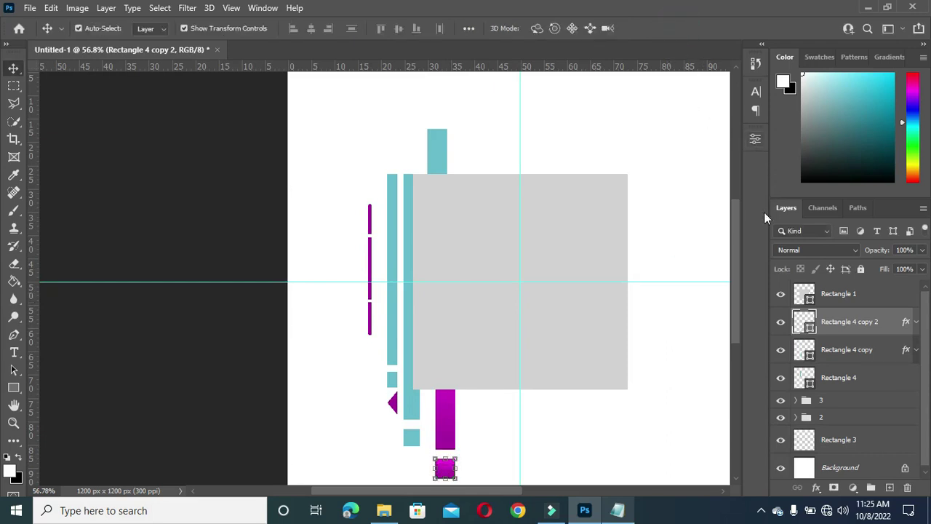
pyautogui.moveTo(738, 214); pyautogui.dragTo(736, 224)
pyautogui.click(138, 298)
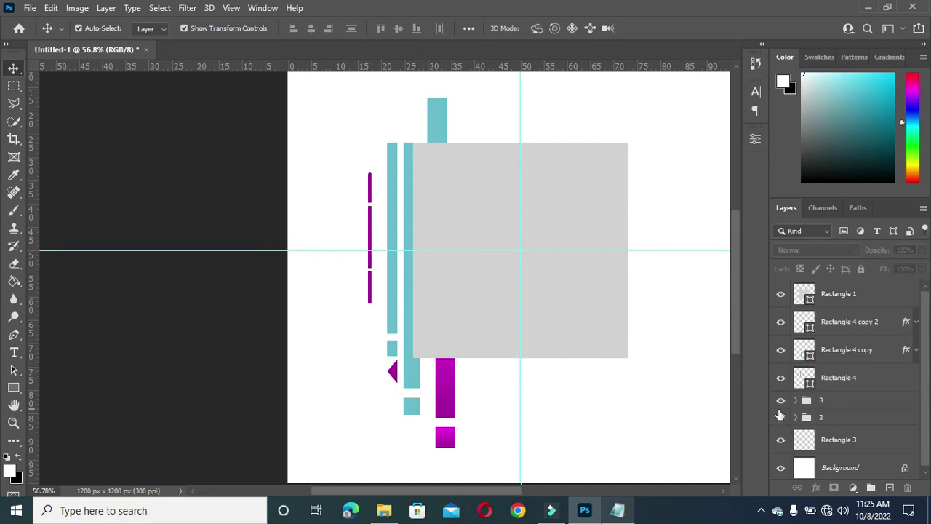
# Step: Above group 3, draw a 10 × 199 px rectangle left of the dashed line and fill it magenta
pyautogui.click(837, 401)
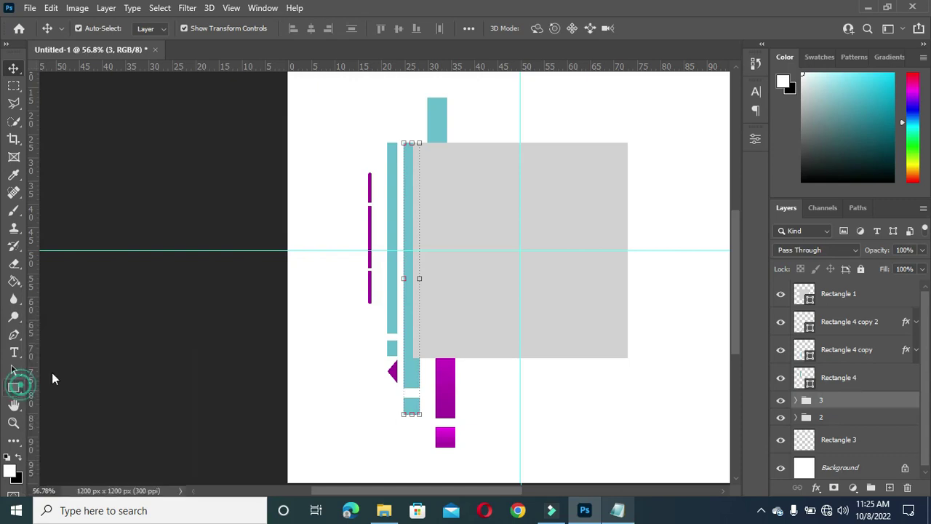
pyautogui.press('u')
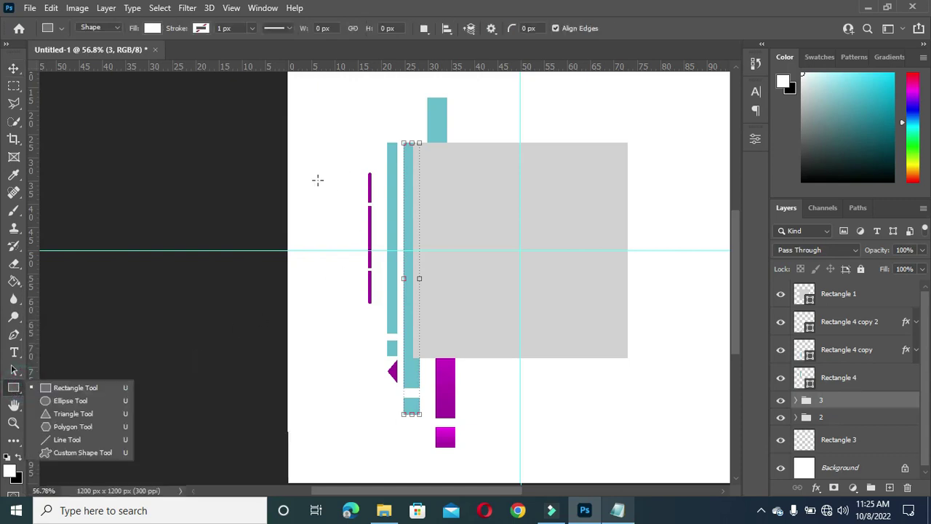
pyautogui.moveTo(317, 172); pyautogui.dragTo(320, 250)
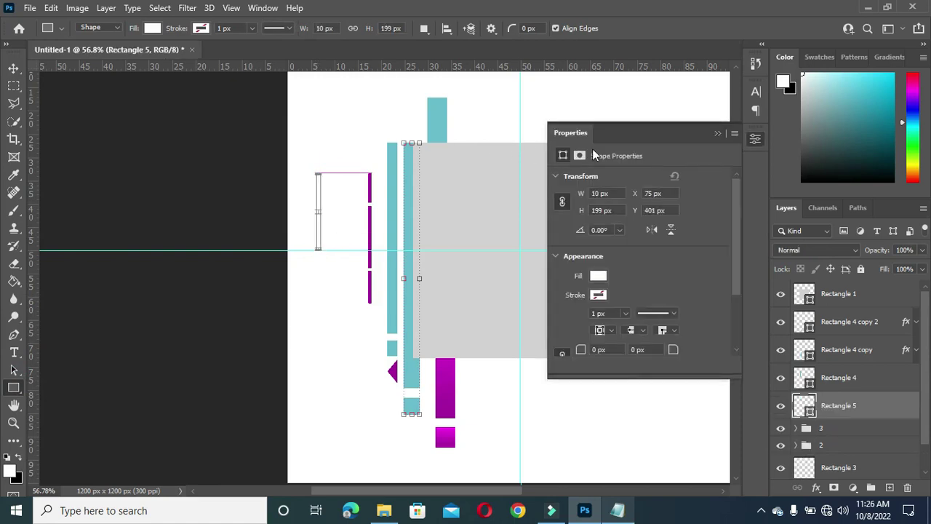
pyautogui.click(604, 293)
pyautogui.click(578, 335)
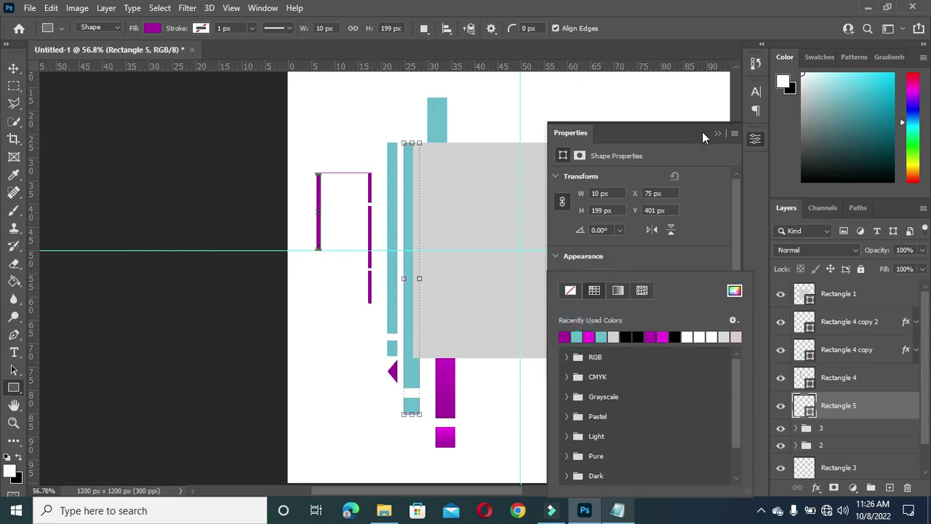
pyautogui.click(715, 134)
# Step: Round the new Rectangle 5's corners to 5 px
pyautogui.click(13, 68)
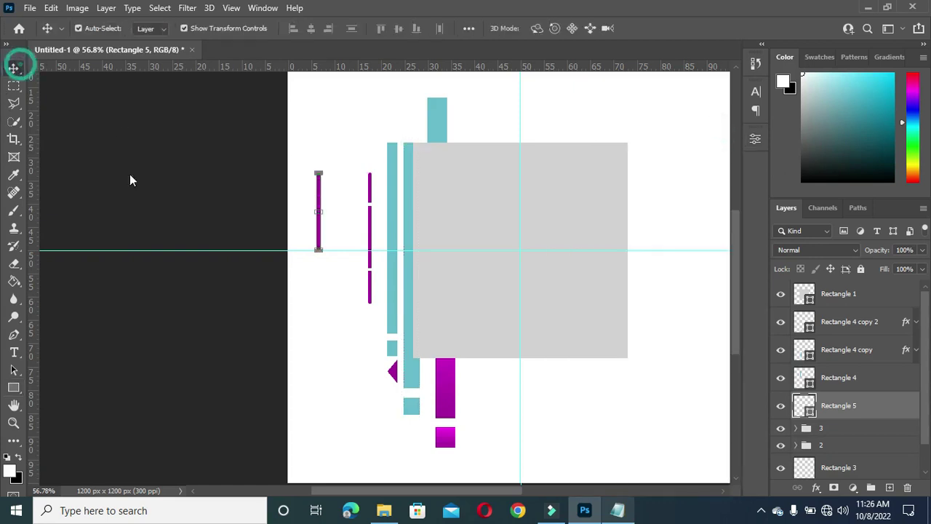
pyautogui.scroll(1, 301, 239)
pyautogui.click(755, 139)
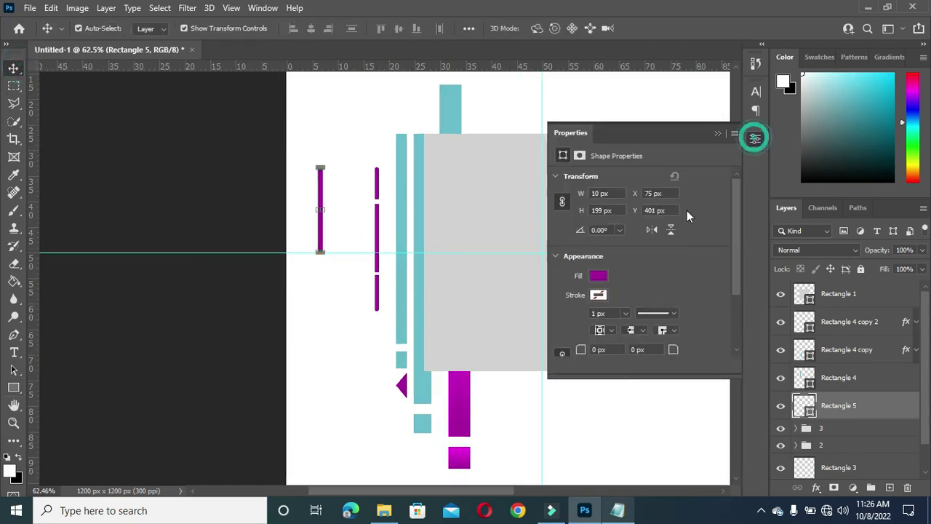
pyautogui.moveTo(671, 349); pyautogui.dragTo(710, 354)
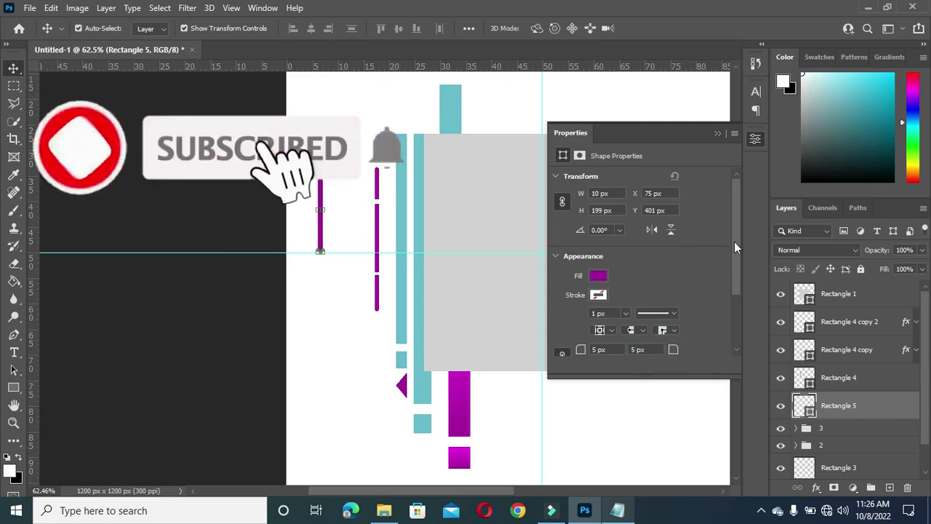
# Step: Duplicate the Rectangle 5 layer and move the copy down below the original bar
pyautogui.click(717, 134)
pyautogui.rightClick(836, 406)
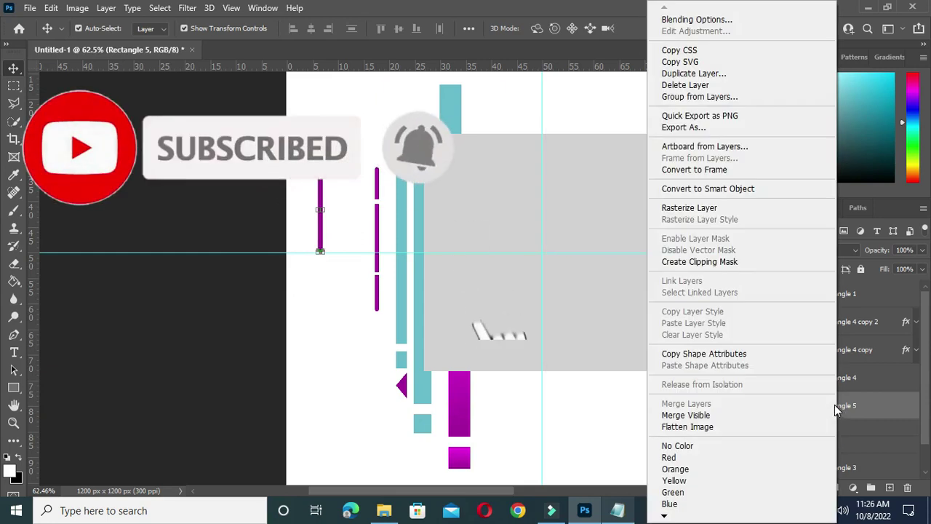
pyautogui.click(880, 410)
pyautogui.moveTo(869, 408); pyautogui.dragTo(890, 487)
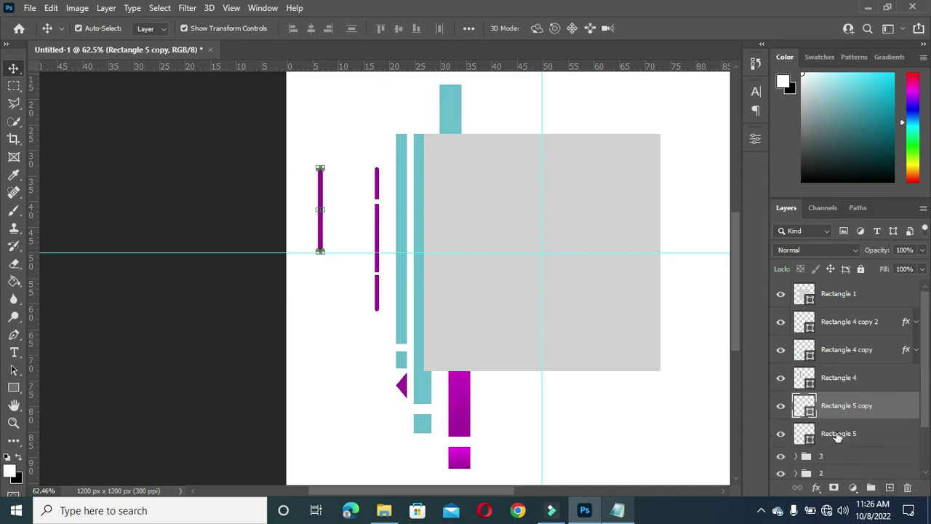
pyautogui.click(838, 435)
pyautogui.click(838, 405)
pyautogui.moveTo(321, 225); pyautogui.dragTo(325, 347)
# Step: Rasterize Rectangle 5 and marquee a short section of the bar to cut a gap
pyautogui.click(320, 220)
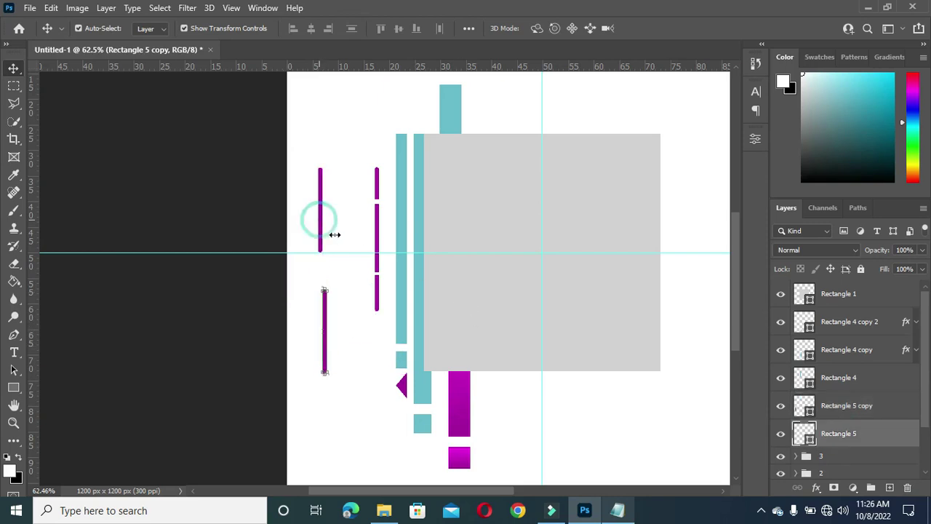
pyautogui.rightClick(849, 435)
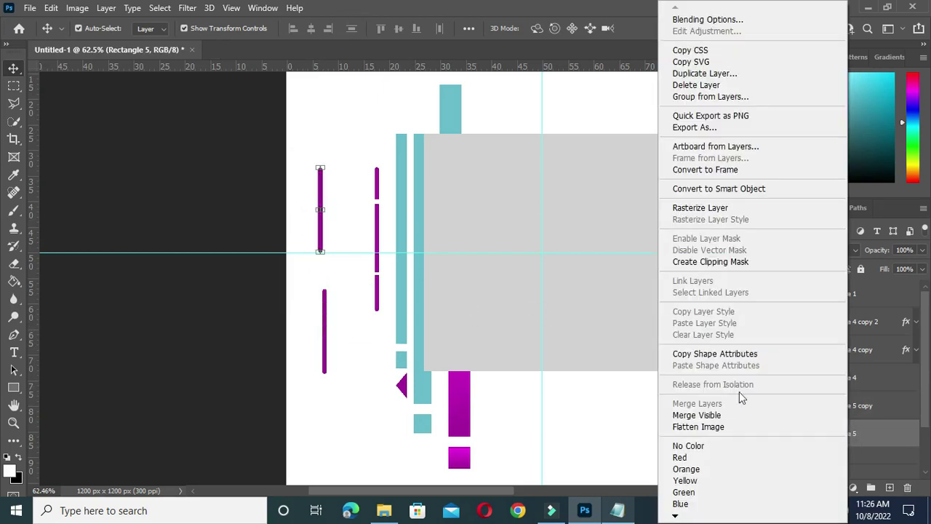
pyautogui.click(701, 208)
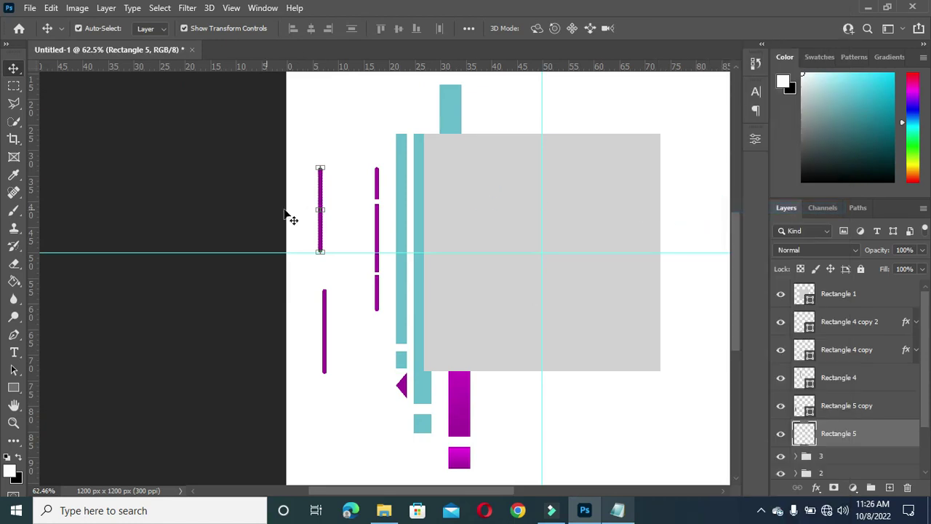
pyautogui.click(14, 86)
pyautogui.moveTo(311, 220); pyautogui.dragTo(331, 227)
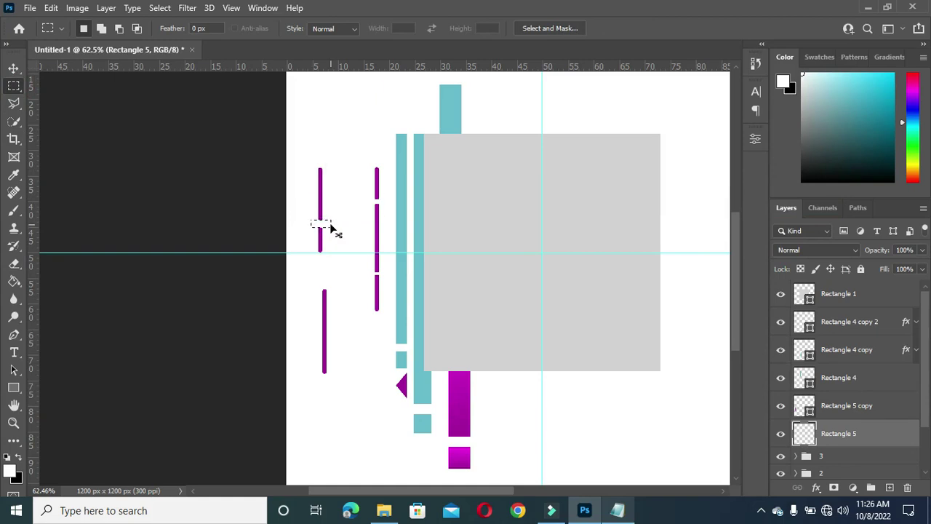
# Step: Move the split Rectangle 5 bar up to the gray square's top-left corner
pyautogui.click(13, 68)
pyautogui.scroll(1, 287, 211)
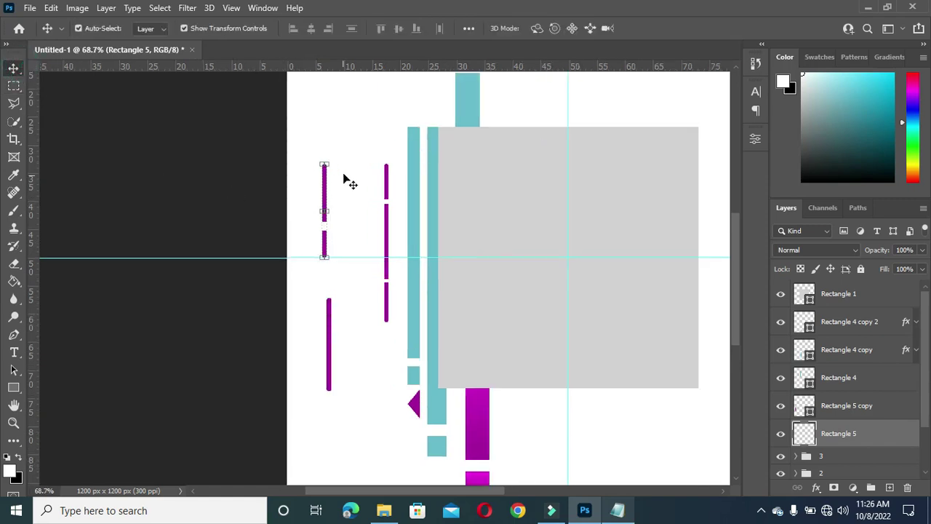
pyautogui.moveTo(325, 184); pyautogui.dragTo(449, 75)
pyautogui.scroll(-2, 586, 133)
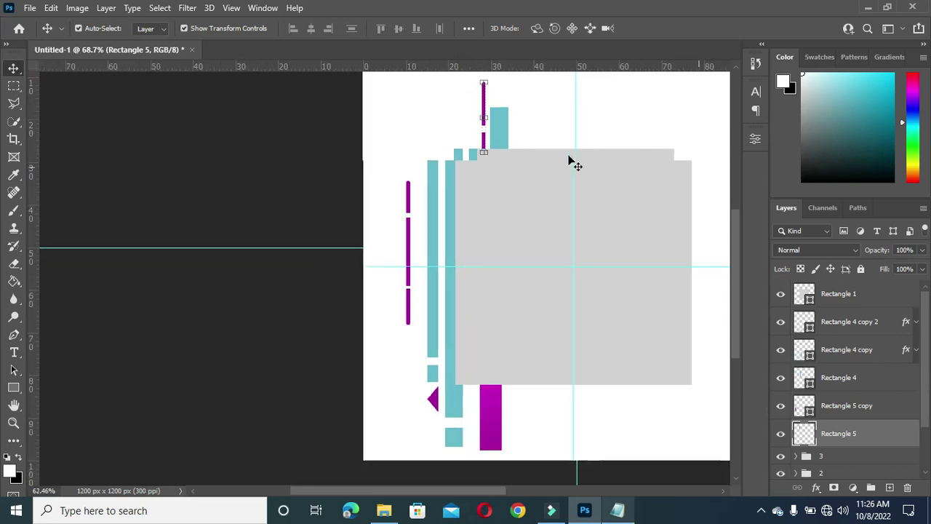
pyautogui.scroll(3, 483, 80)
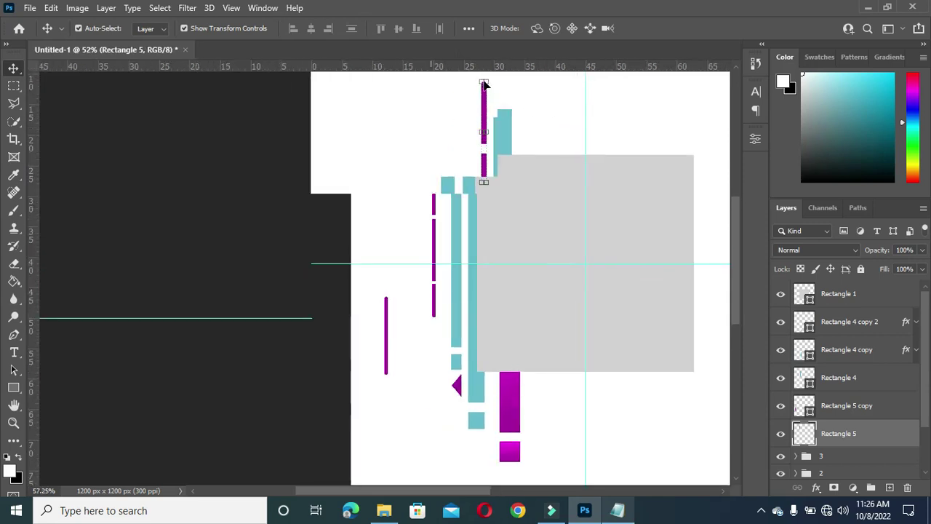
# Step: Adjust the top thin magenta bar's height from its top edge and commit
pyautogui.moveTo(485, 81); pyautogui.dragTo(483, 106)
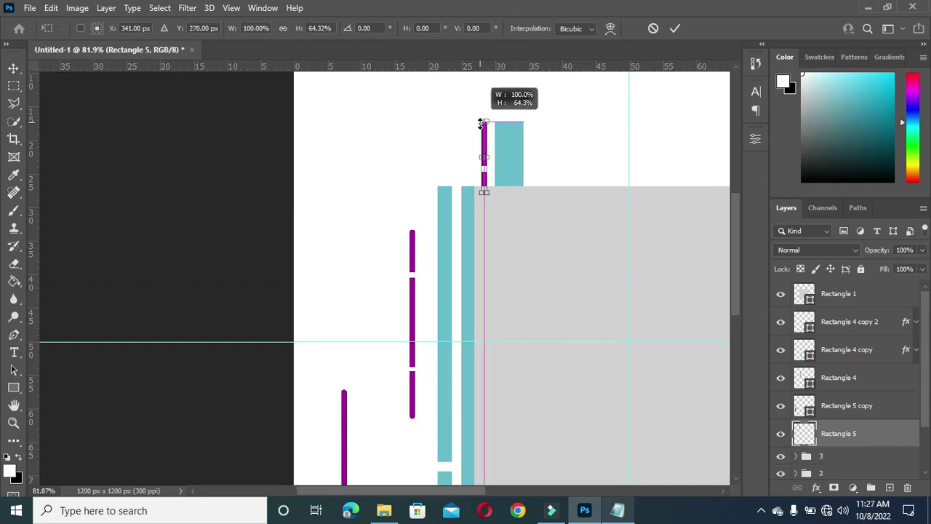
pyautogui.moveTo(480, 122); pyautogui.dragTo(481, 109)
pyautogui.click(676, 28)
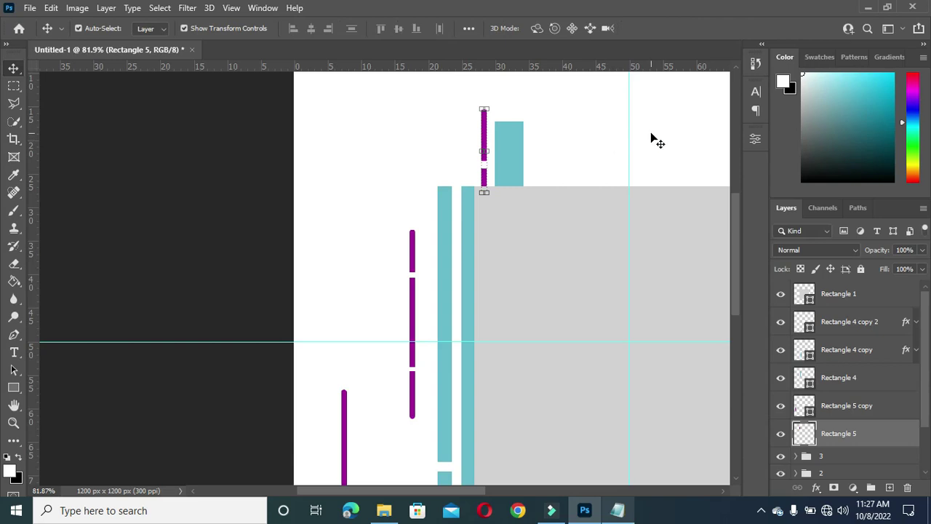
# Step: Move Rectangle 5 copy down beside the tall magenta bar below the gray square
pyautogui.scroll(-3, 658, 141)
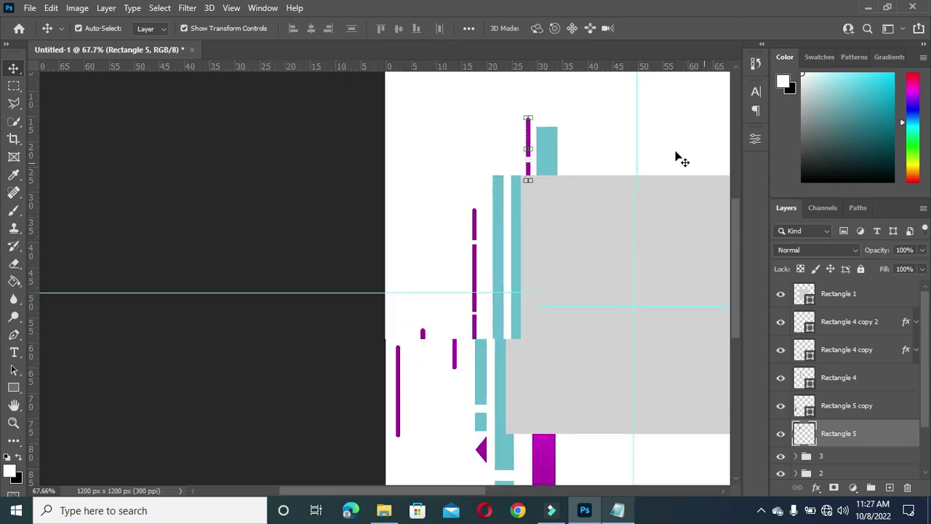
pyautogui.scroll(-1, 550, 174)
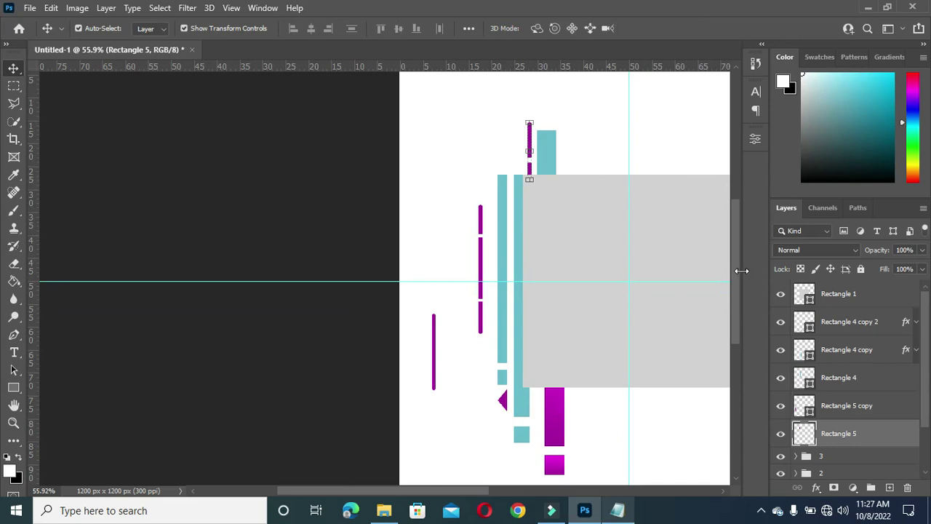
pyautogui.moveTo(737, 273); pyautogui.dragTo(736, 284)
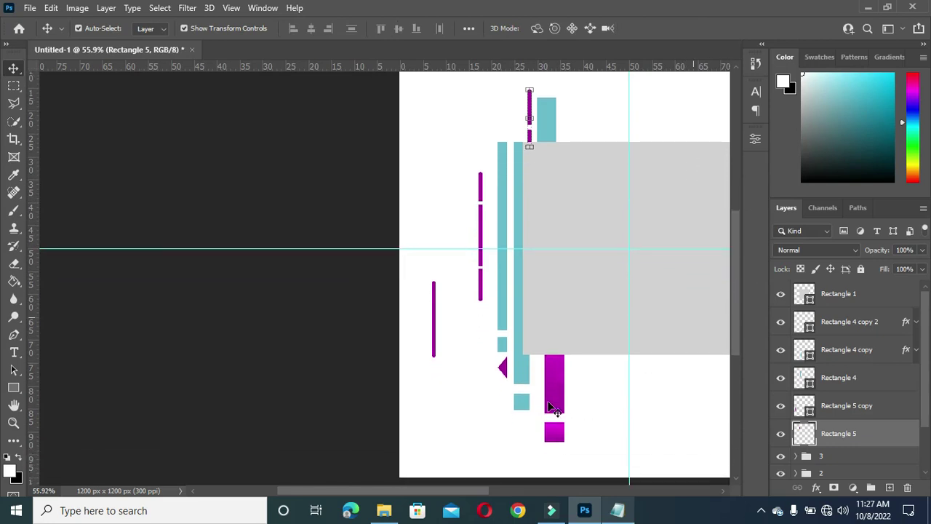
pyautogui.moveTo(434, 325); pyautogui.dragTo(539, 393)
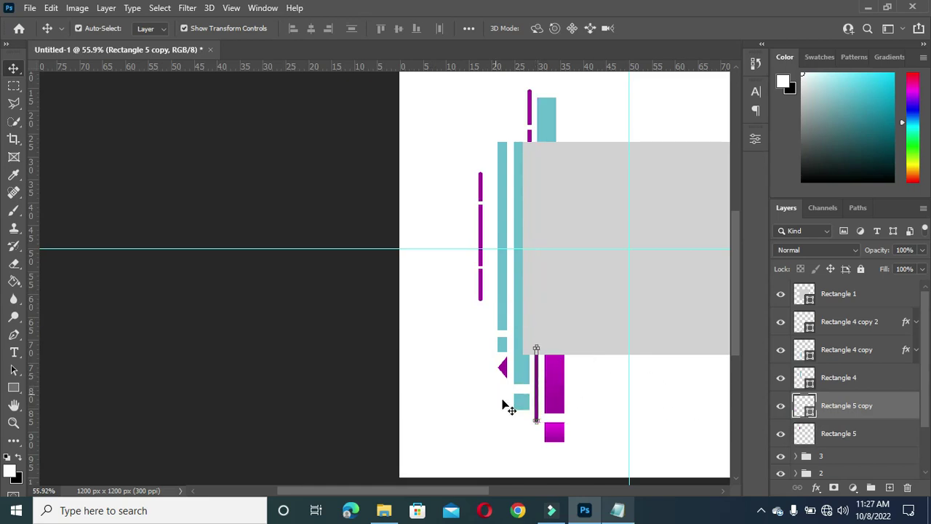
# Step: Select the lower thin bar, Rectangle 5 copy, and rasterize it
pyautogui.scroll(1, 506, 404)
pyautogui.click(272, 357)
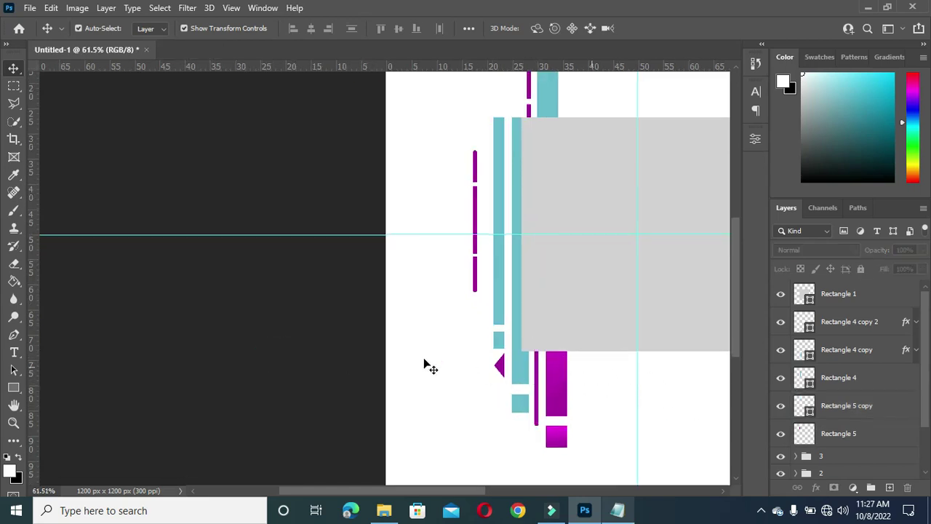
pyautogui.click(539, 417)
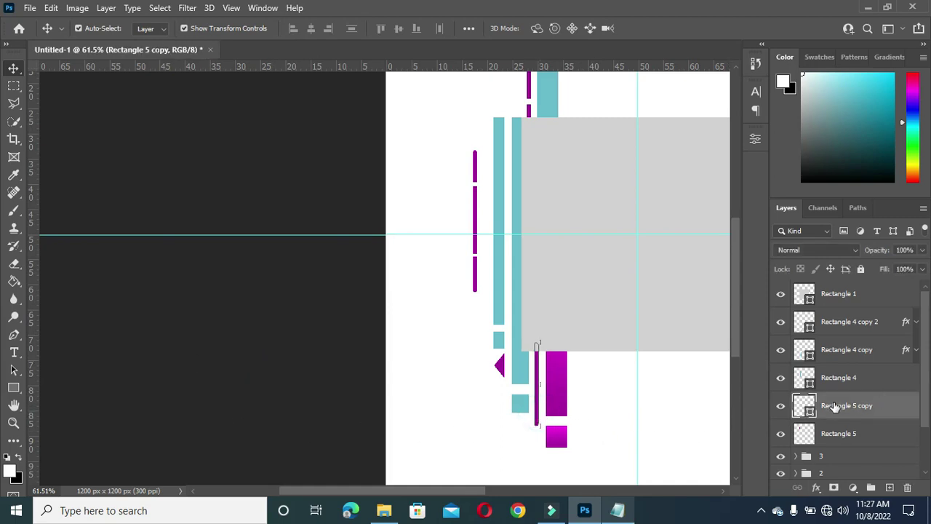
pyautogui.rightClick(835, 408)
pyautogui.click(692, 208)
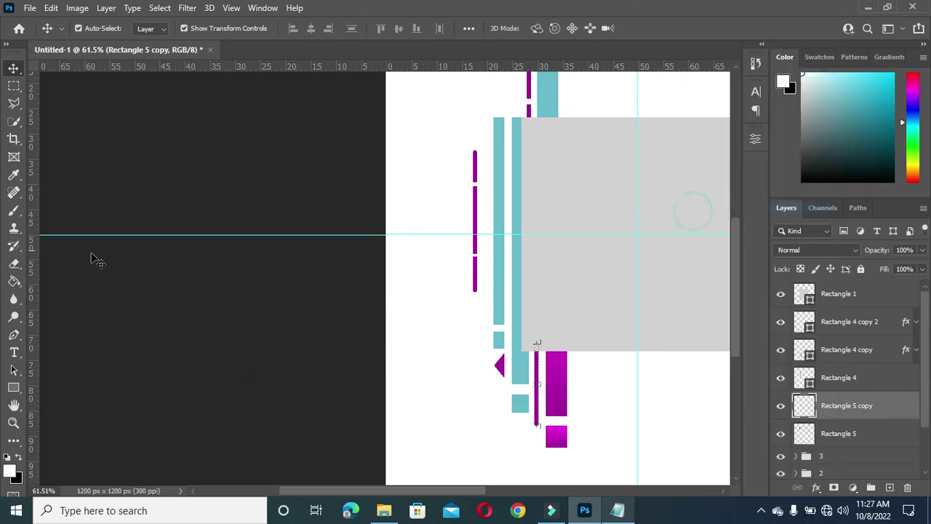
# Step: Marquee a short section of the lower thin bar, delete it, and deselect
pyautogui.click(13, 85)
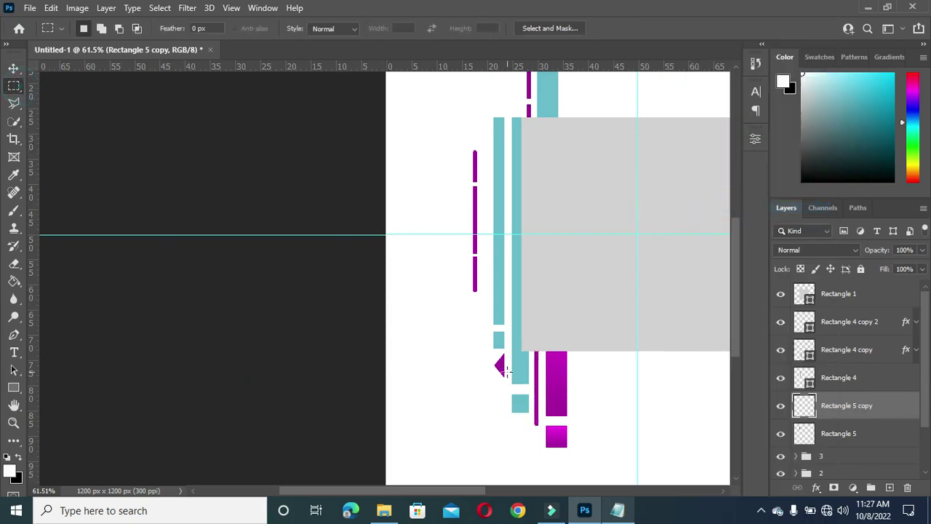
pyautogui.moveTo(534, 379); pyautogui.dragTo(542, 407)
pyautogui.press('Delete')
pyautogui.hotkey('ctrl', 'd')
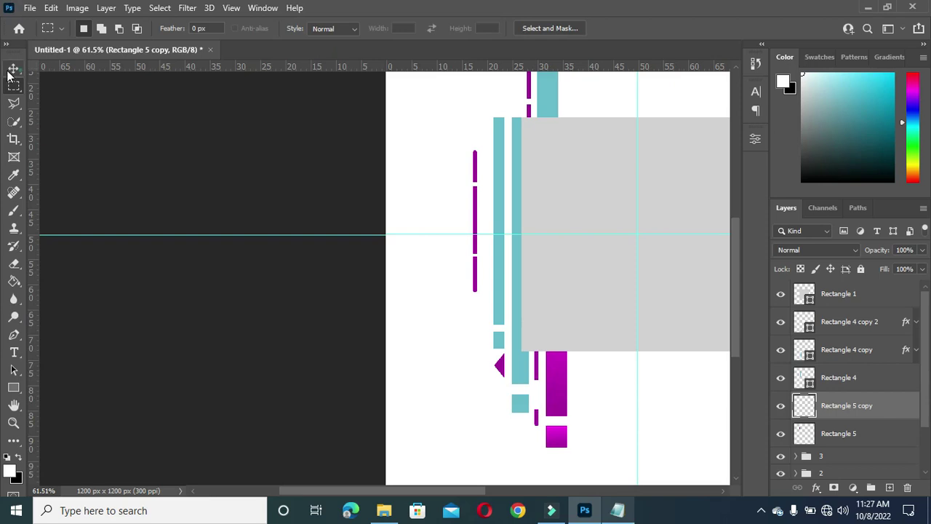
pyautogui.click(13, 67)
pyautogui.scroll(-1, 339, 360)
pyautogui.click(279, 366)
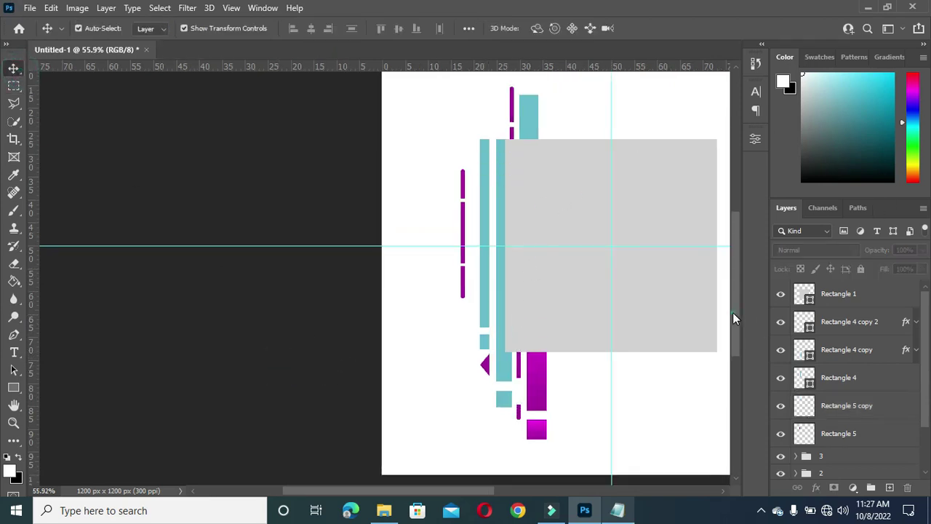
pyautogui.moveTo(733, 312); pyautogui.dragTo(737, 273)
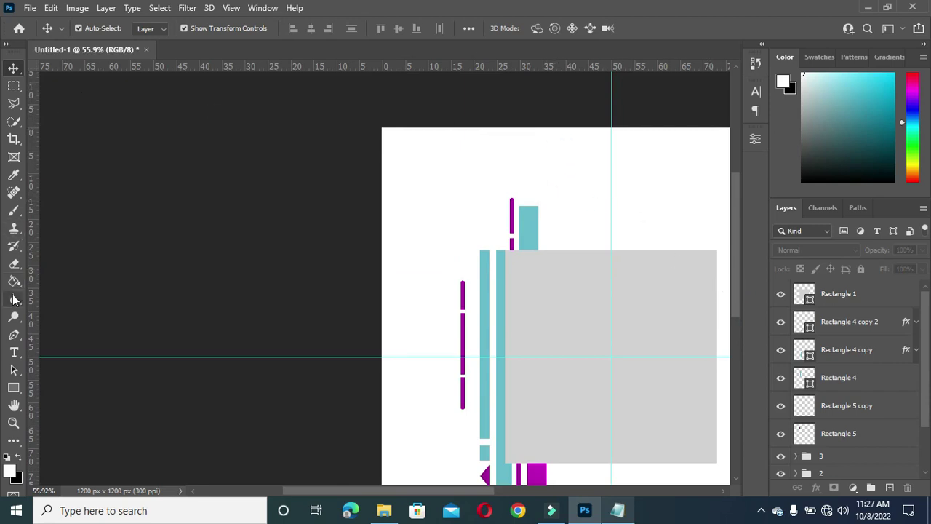
# Step: Group Rectangle 5 and Rectangle 5 copy together and name the group '4'
pyautogui.click(9, 337)
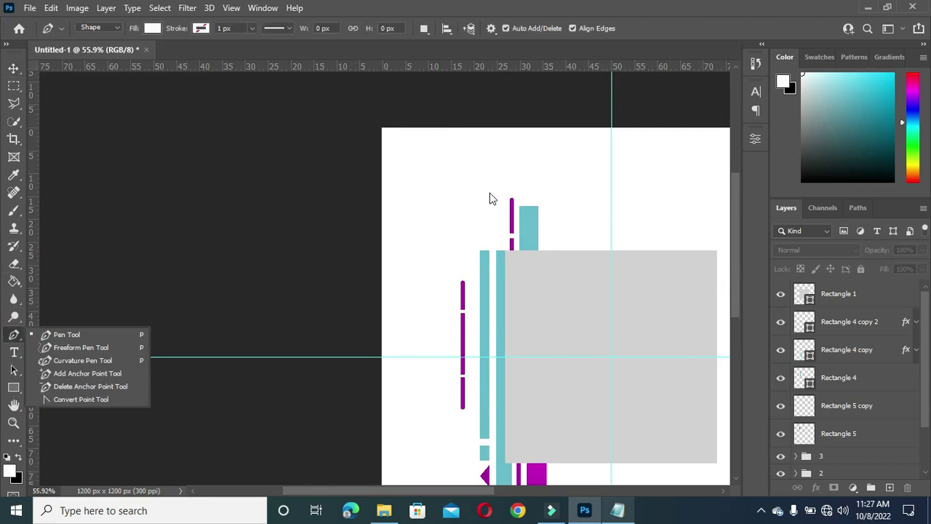
pyautogui.click(533, 222)
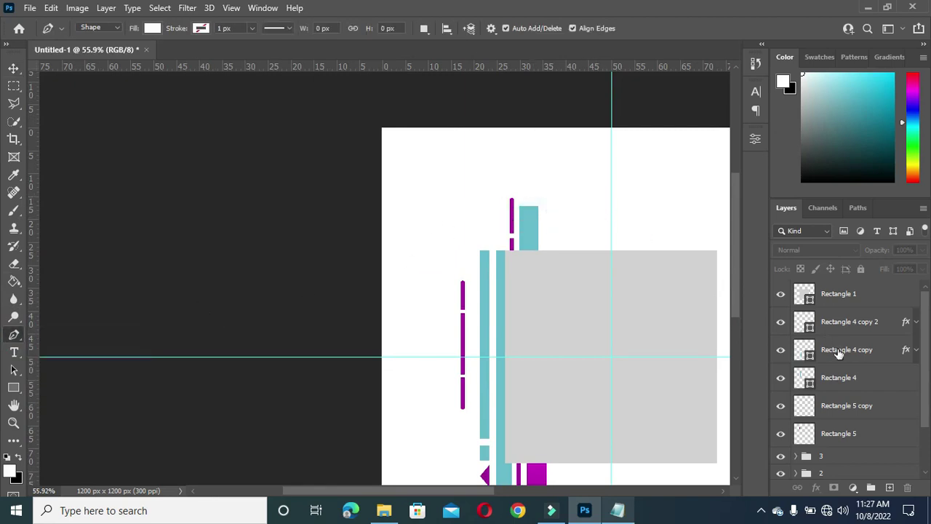
pyautogui.click(847, 432)
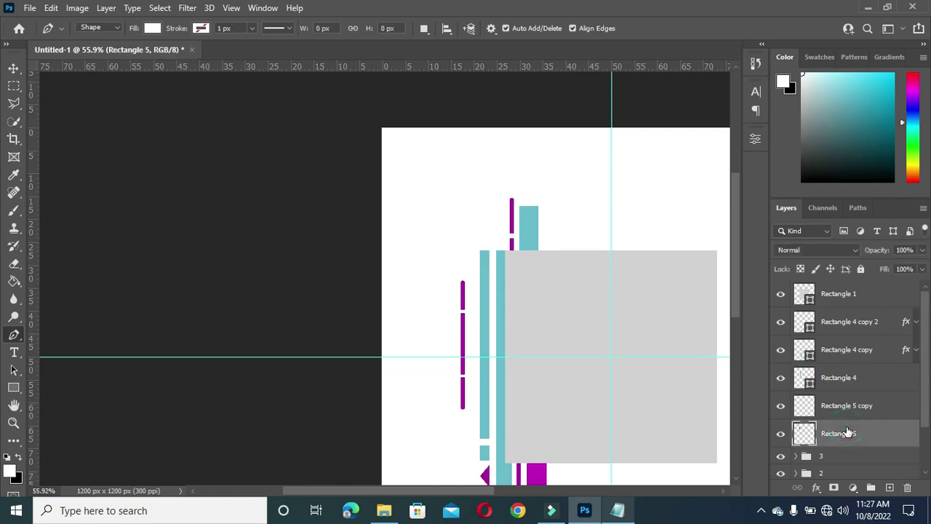
pyautogui.scroll(-4, 599, 270)
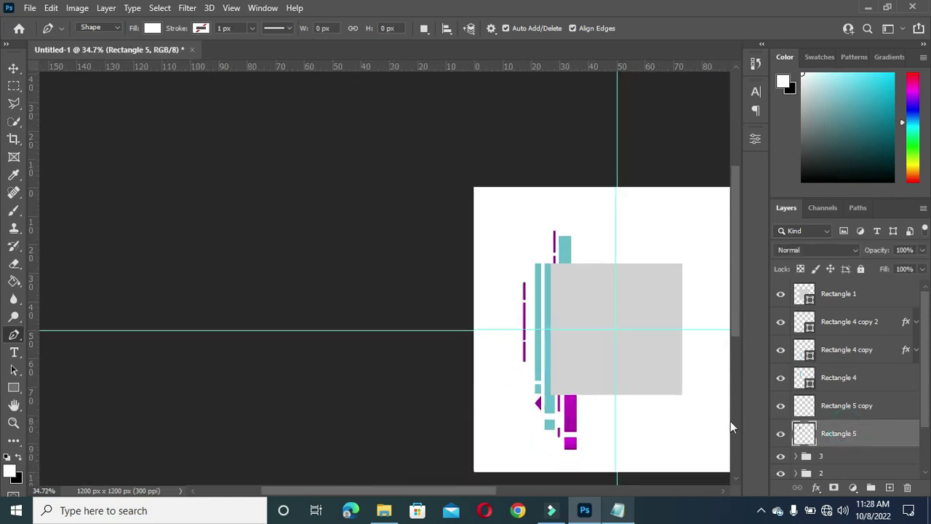
pyautogui.keyDown('shift'); pyautogui.click(844, 406); pyautogui.keyUp('shift')
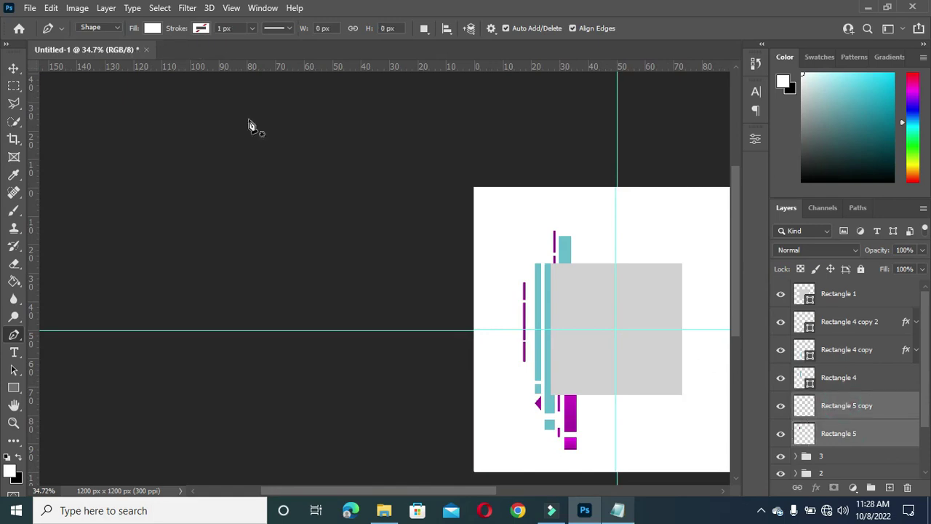
pyautogui.click(14, 68)
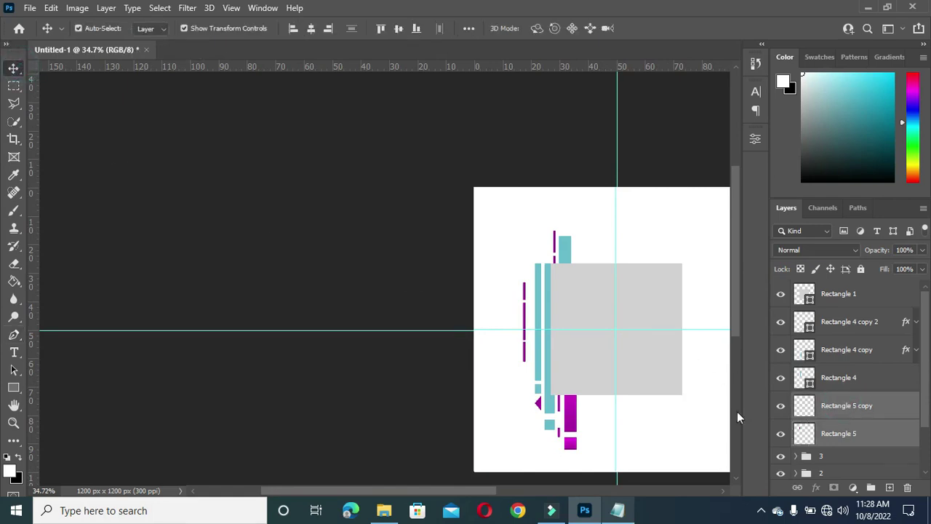
pyautogui.scroll(3, 616, 410)
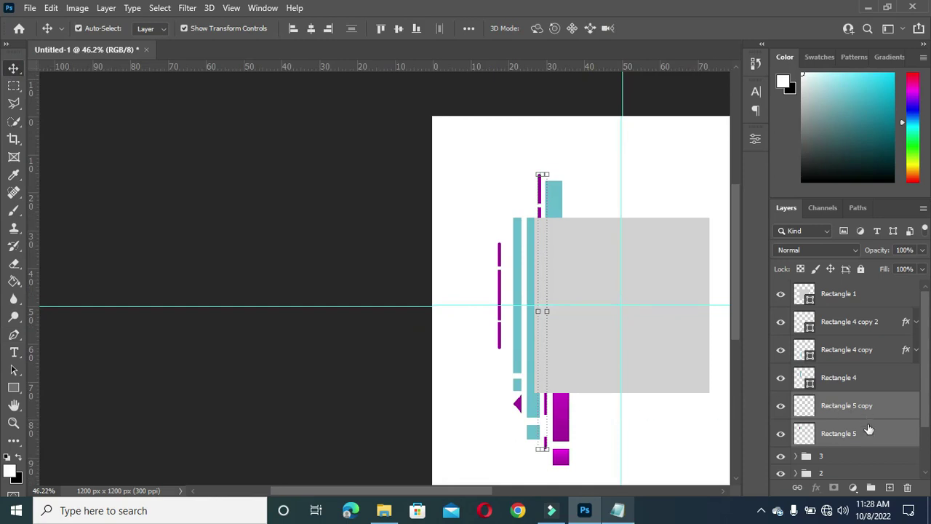
pyautogui.hotkey('ctrl', 'g')
pyautogui.doubleClick(835, 401)
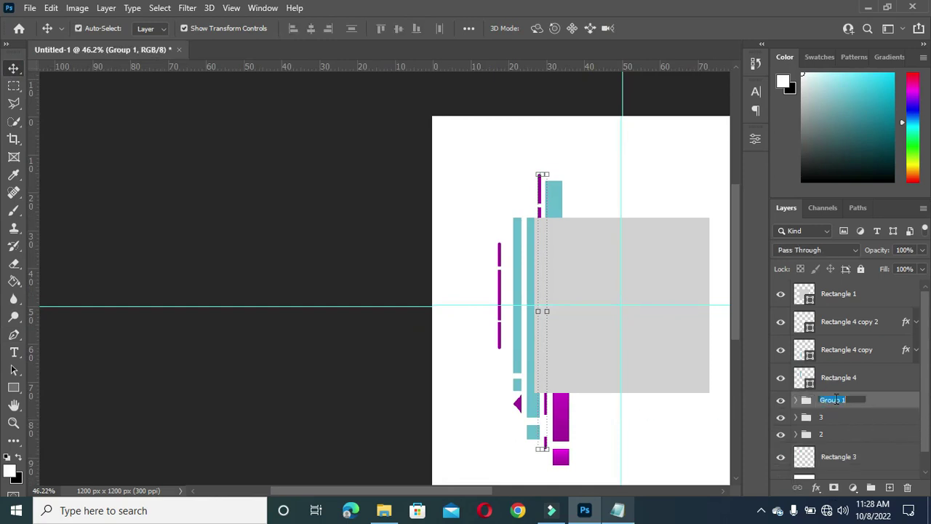
pyautogui.write('4')
pyautogui.press('Return')
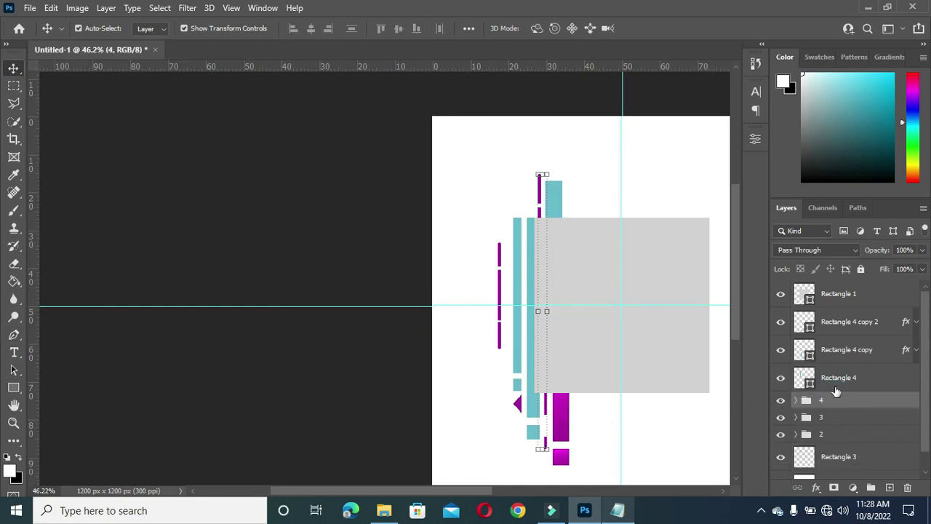
pyautogui.click(840, 378)
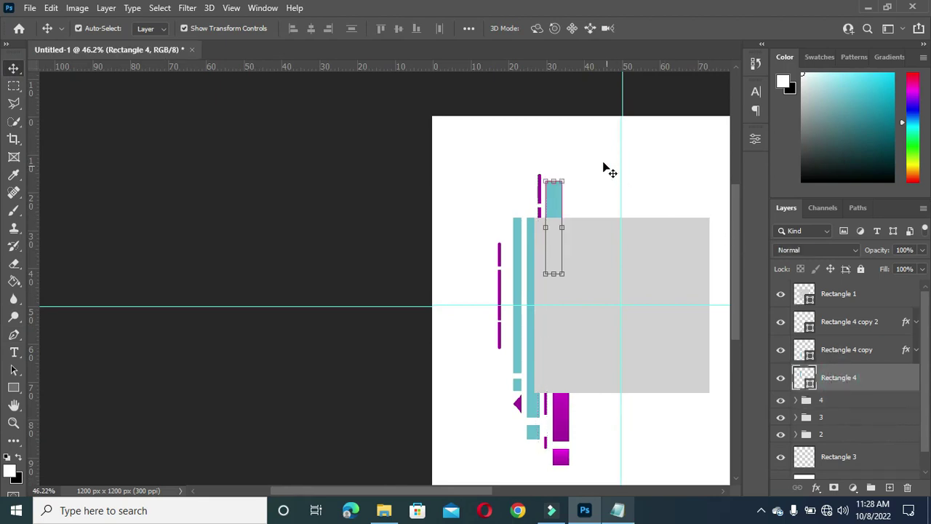
# Step: Draw a three-point teal triangle with the Pen tool above the short teal bar
pyautogui.scroll(1, 582, 177)
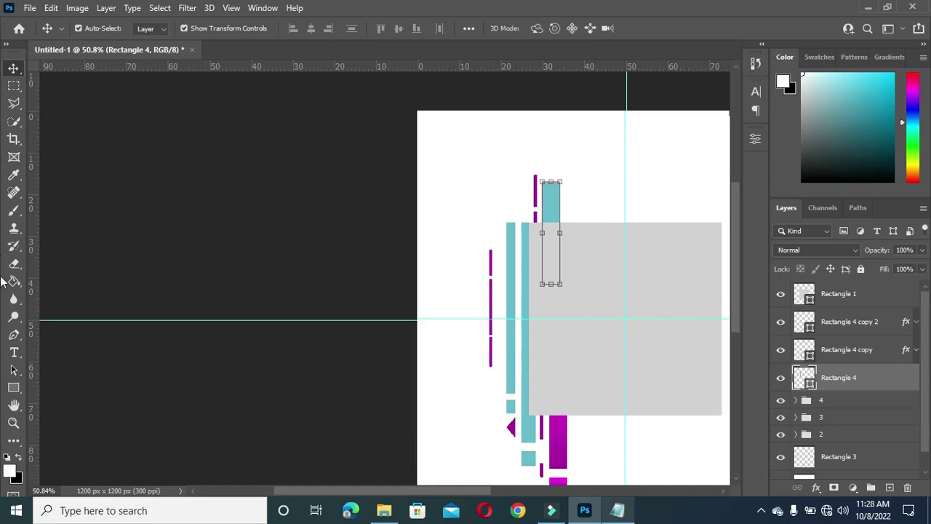
pyautogui.click(13, 334)
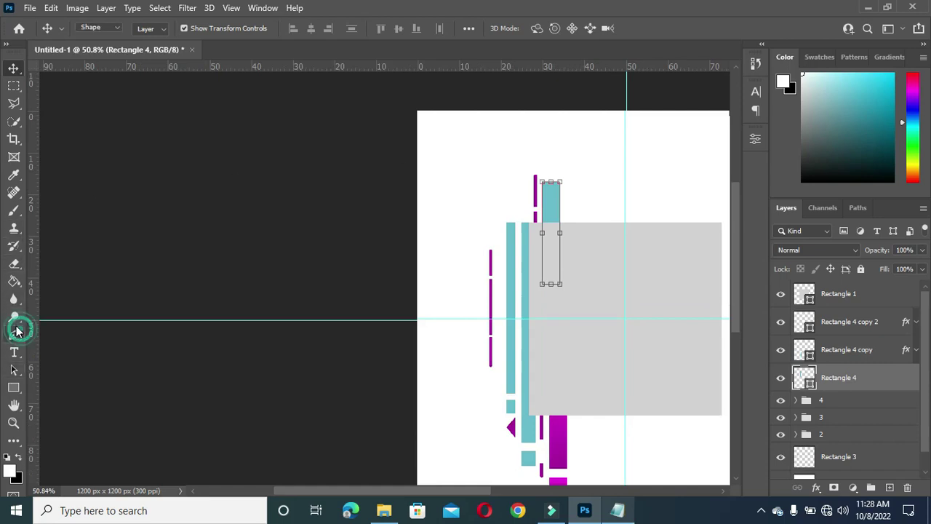
pyautogui.scroll(2, 550, 170)
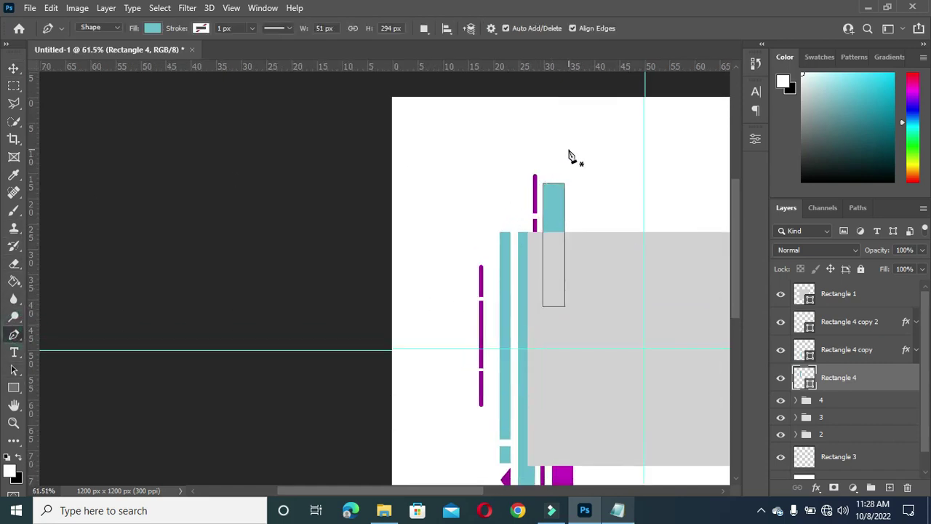
pyautogui.scroll(1, 572, 157)
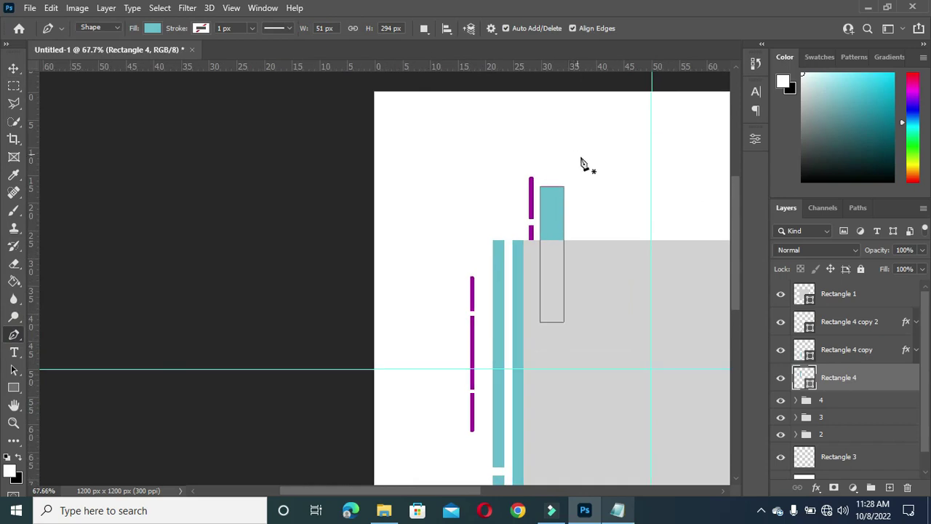
pyautogui.click(540, 181)
pyautogui.click(562, 176)
pyautogui.scroll(1, 565, 162)
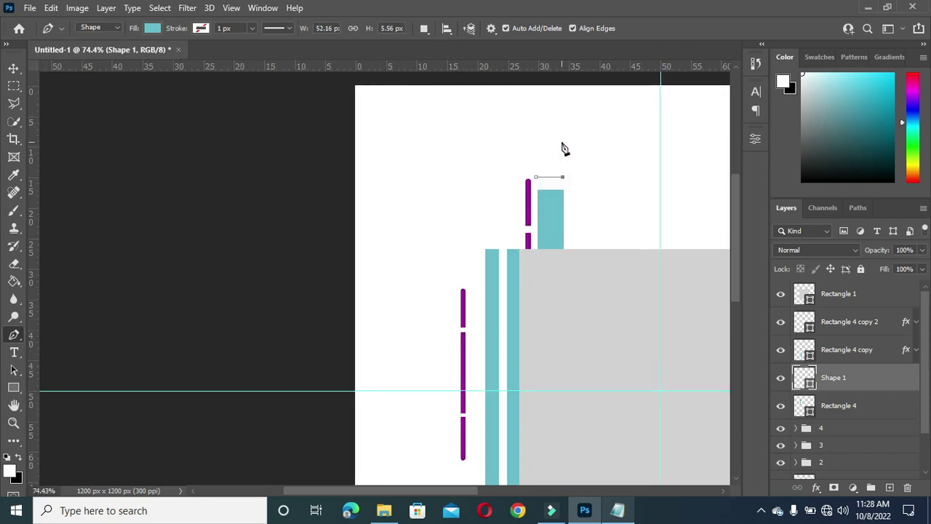
pyautogui.click(561, 143)
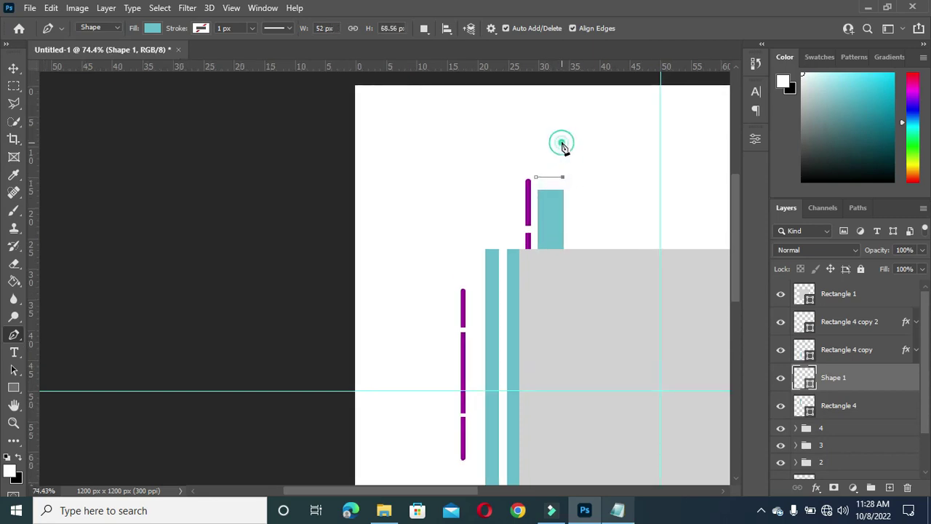
pyautogui.click(536, 178)
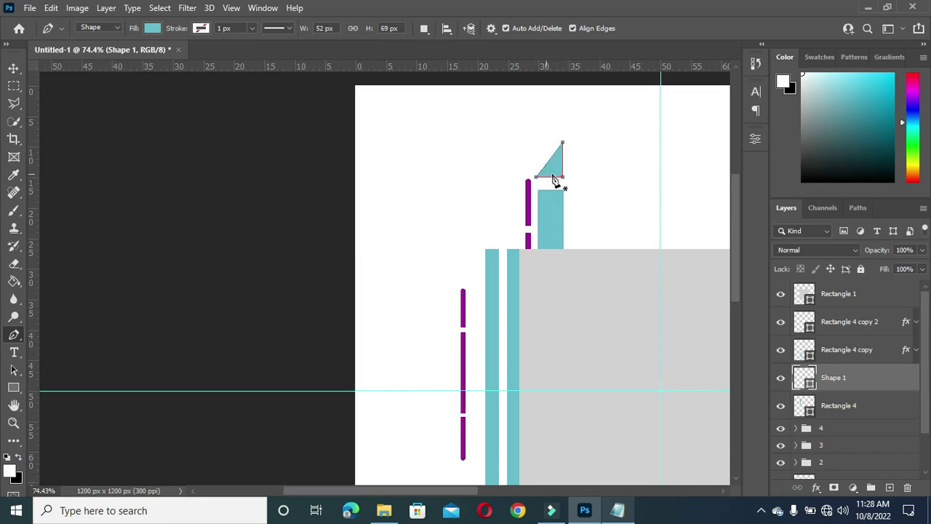
# Step: Scale the teal triangle Shape 1 down slightly and commit
pyautogui.click(13, 67)
pyautogui.click(312, 218)
pyautogui.scroll(3, 291, 189)
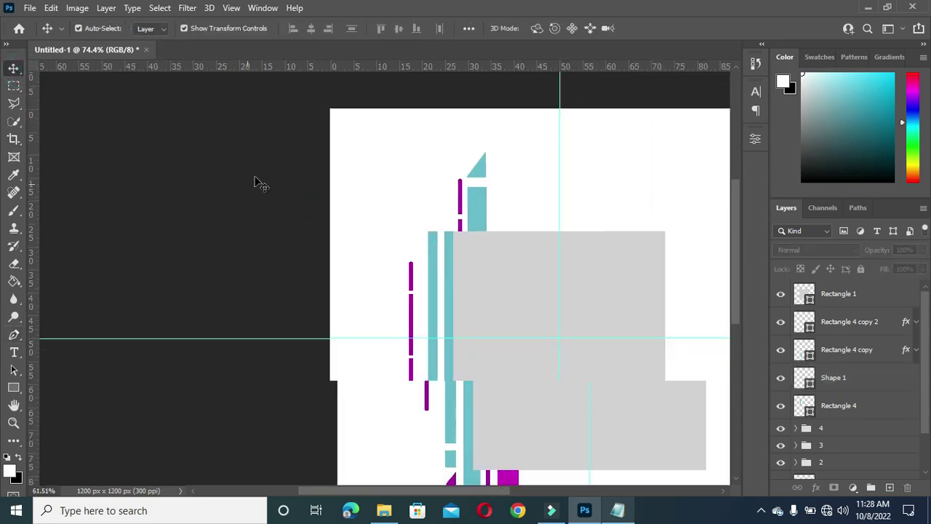
pyautogui.click(492, 183)
pyautogui.scroll(2, 478, 183)
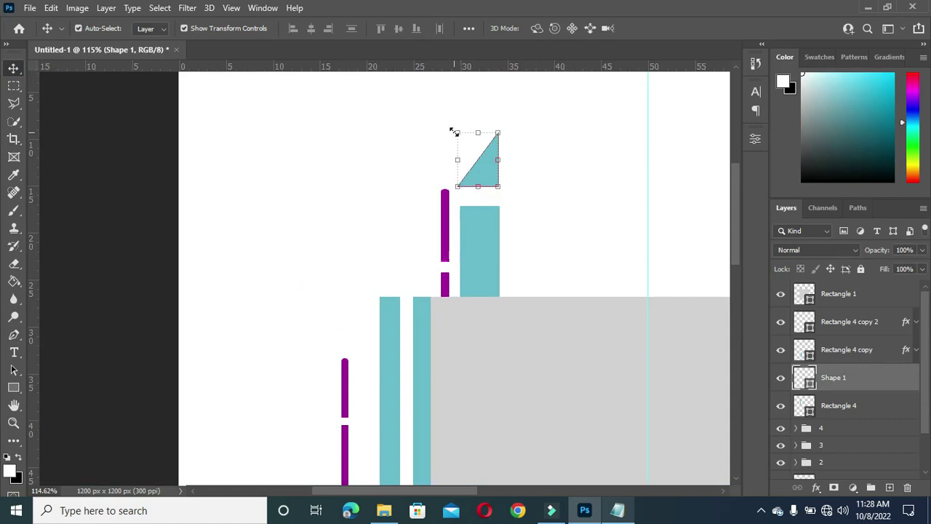
pyautogui.moveTo(456, 132); pyautogui.dragTo(457, 137)
pyautogui.press('Return')
# Step: Group Shape 1, Rectangle 4 and its two copies into a layer group named '5'
pyautogui.scroll(-2, 255, 183)
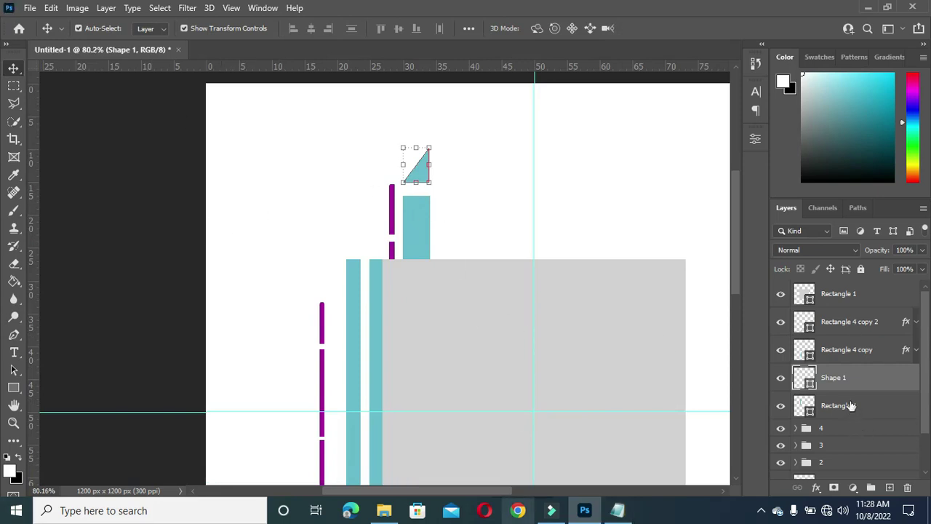
pyautogui.scroll(-3, 549, 238)
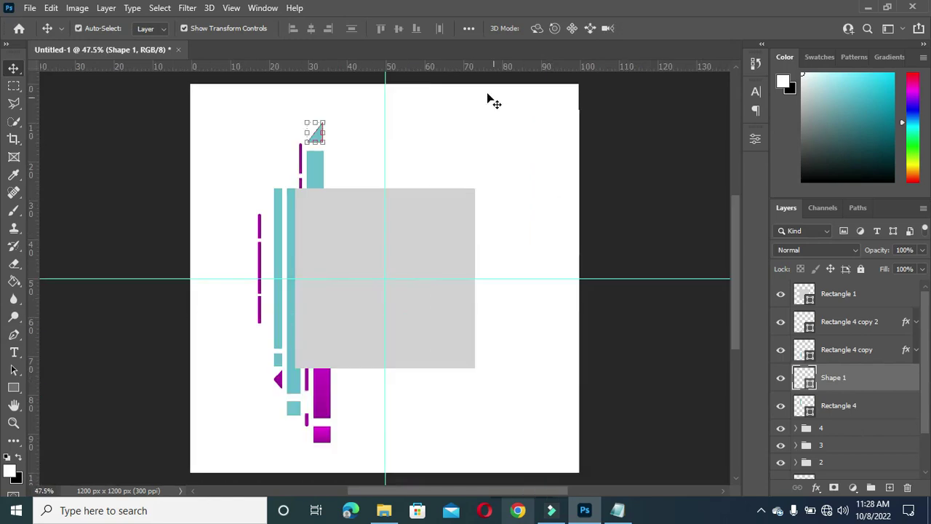
pyautogui.click(832, 402)
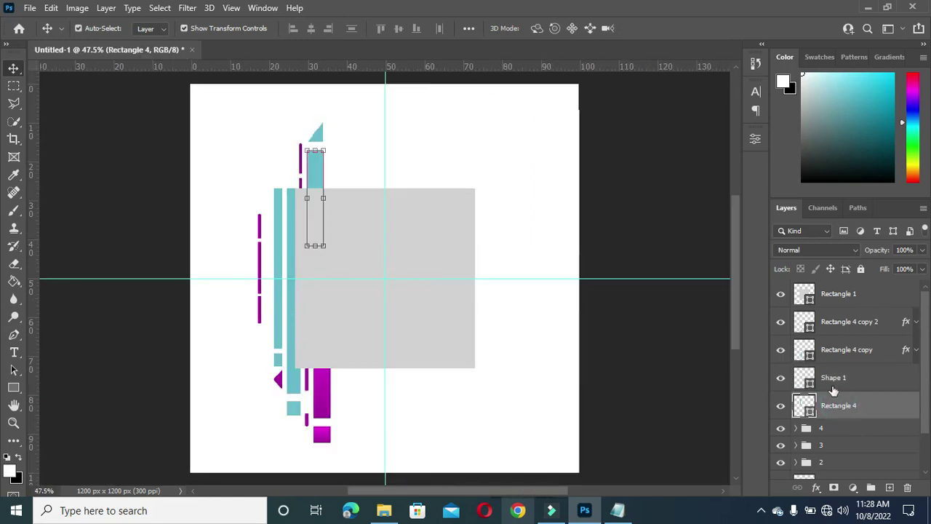
pyautogui.keyDown('shift'); pyautogui.click(840, 323); pyautogui.keyUp('shift')
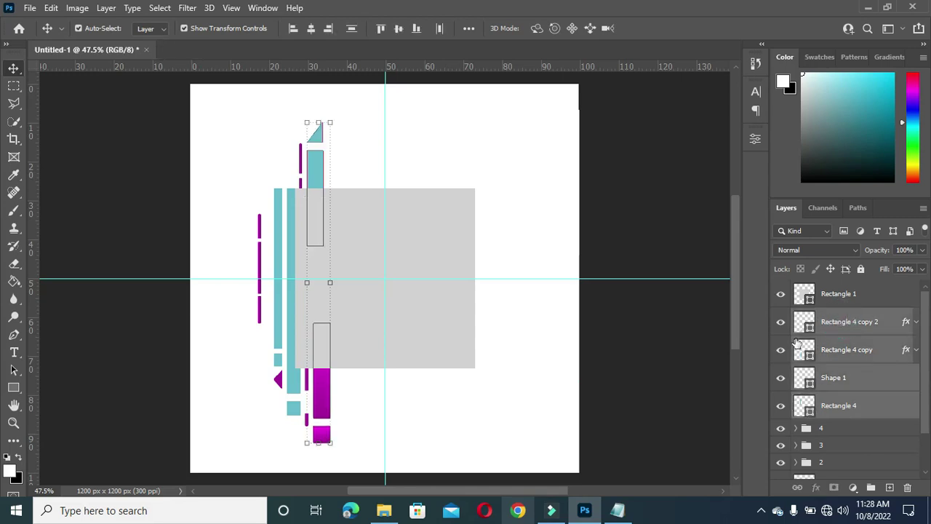
pyautogui.press('ctrl')
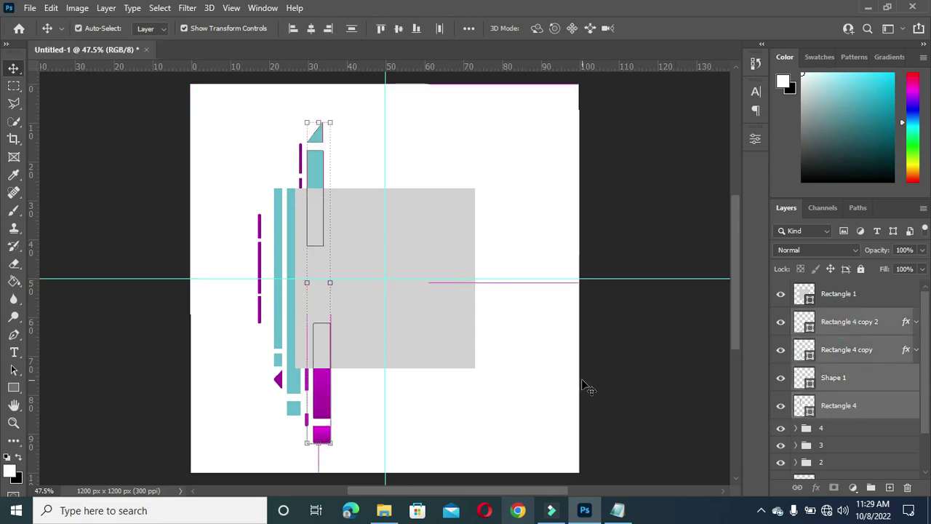
pyautogui.hotkey('ctrl', 'g')
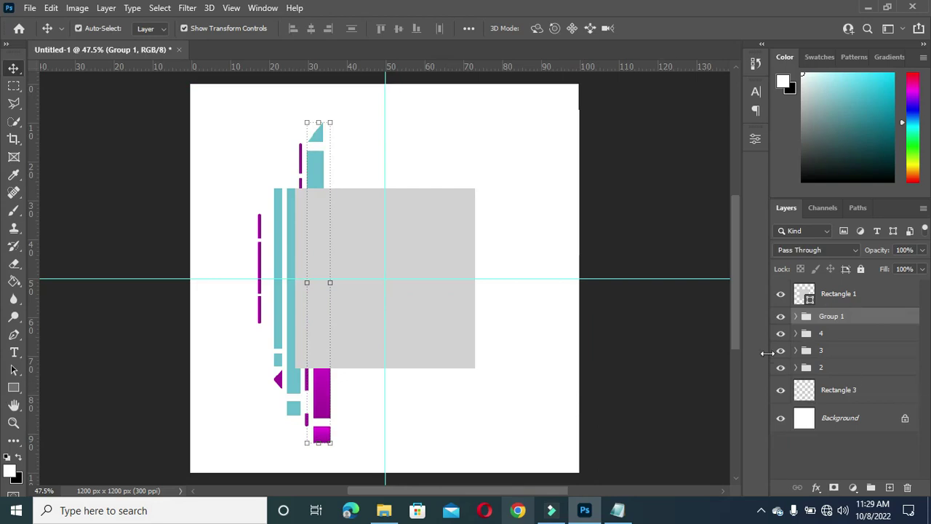
pyautogui.click(613, 368)
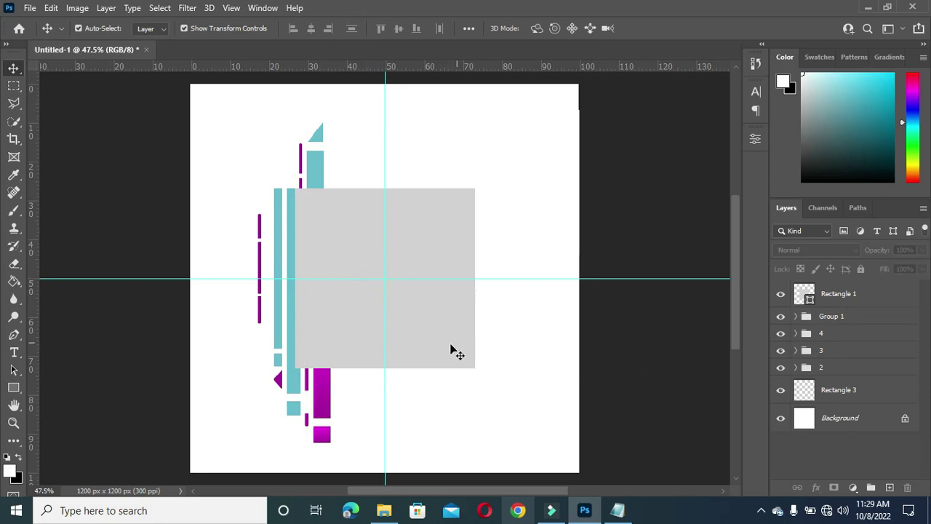
pyautogui.scroll(1, 386, 374)
pyautogui.scroll(-1, 332, 384)
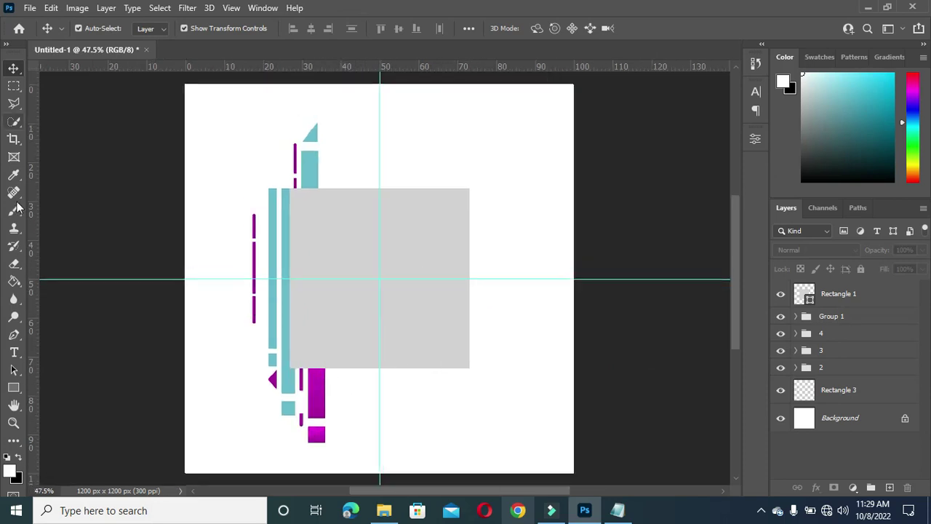
pyautogui.click(827, 317)
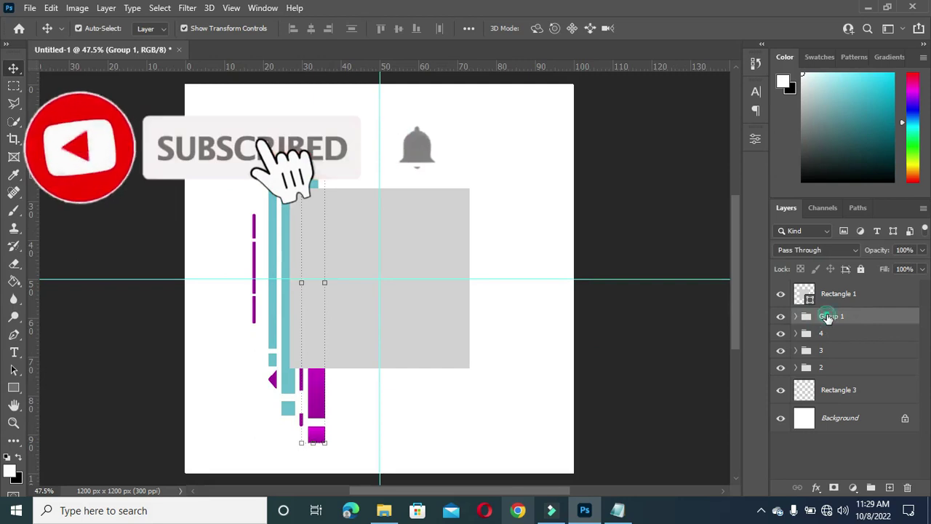
pyautogui.doubleClick(827, 317)
pyautogui.write('5')
pyautogui.press('Return')
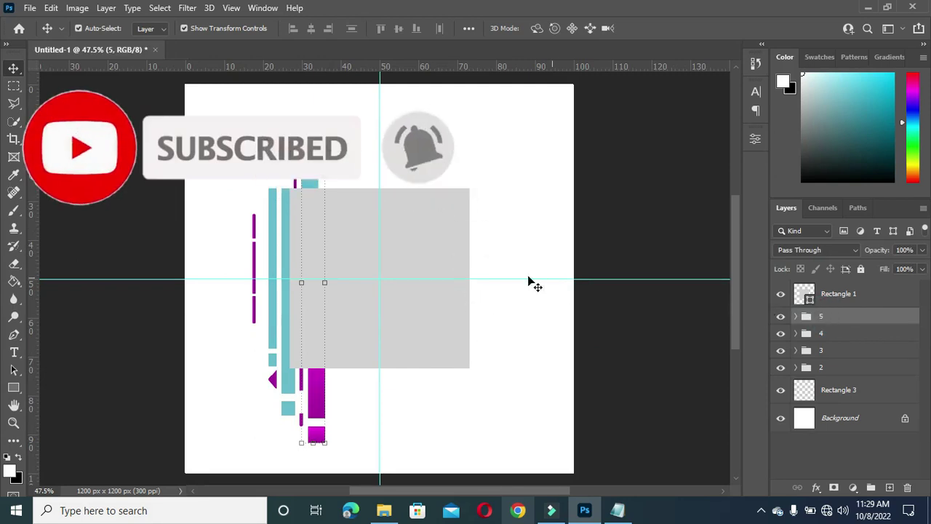
# Step: Draw a tall narrow rectangle right of the gray square and fill it magenta
pyautogui.click(13, 387)
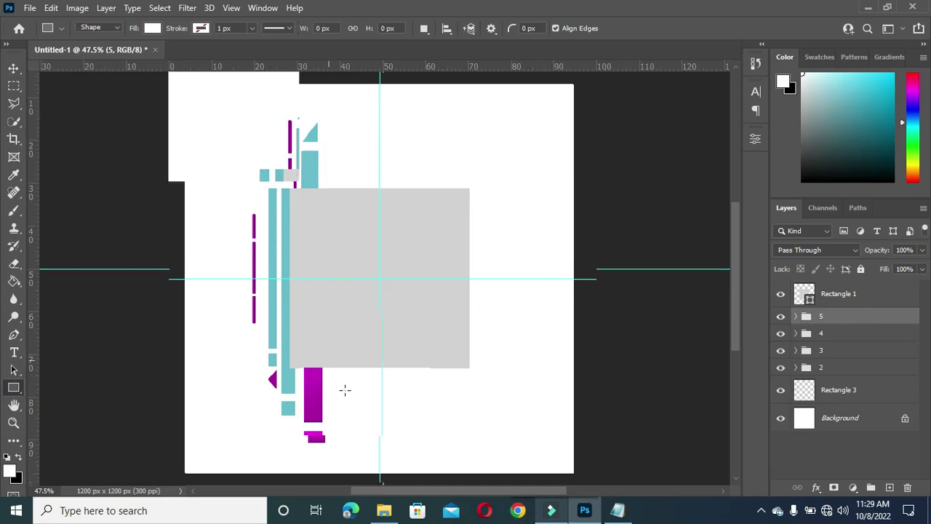
pyautogui.scroll(1, 345, 389)
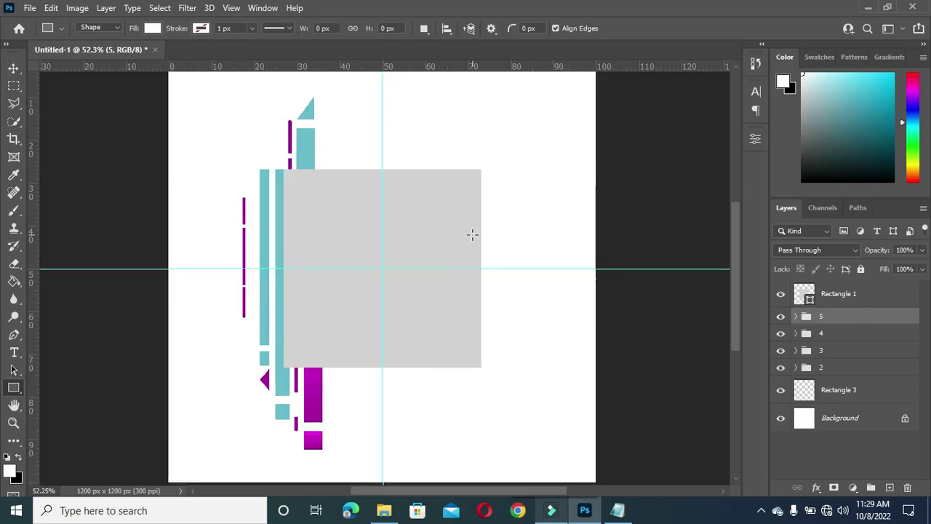
pyautogui.moveTo(508, 193); pyautogui.dragTo(515, 343)
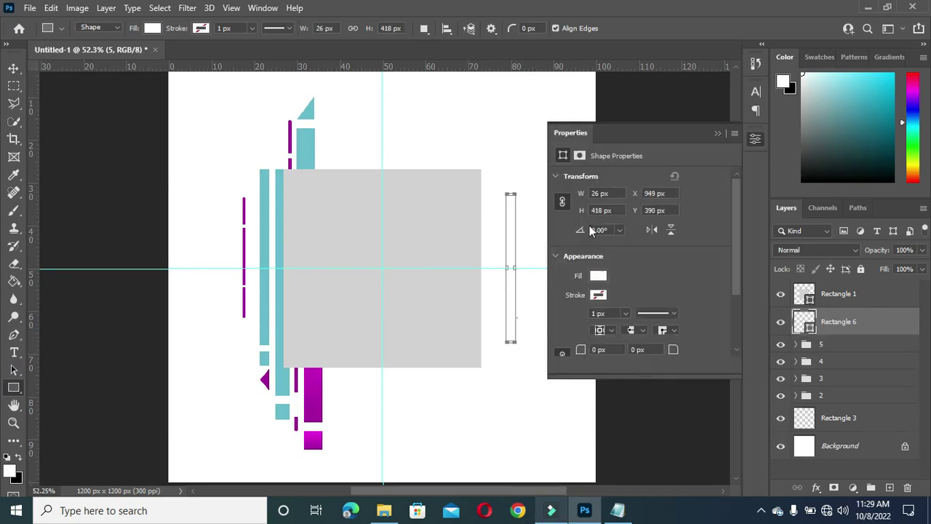
pyautogui.click(599, 277)
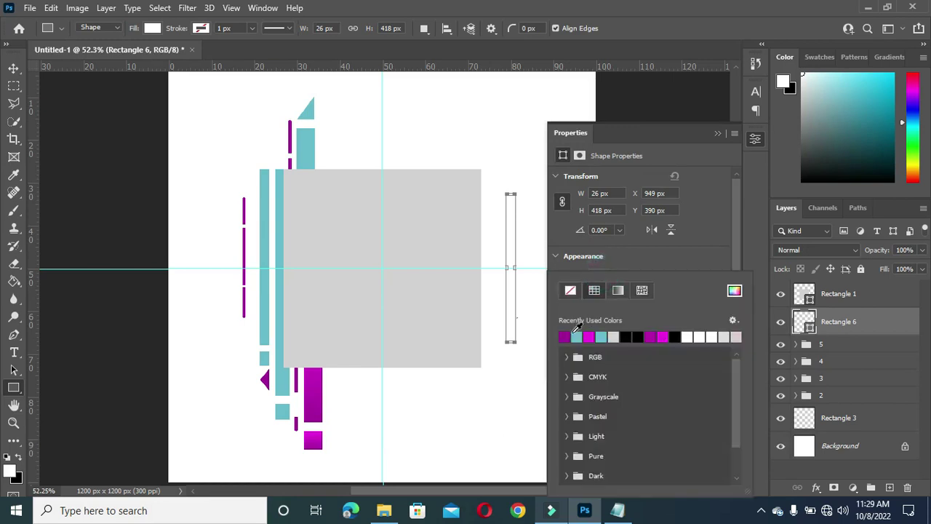
pyautogui.click(564, 336)
pyautogui.click(719, 135)
pyautogui.click(719, 134)
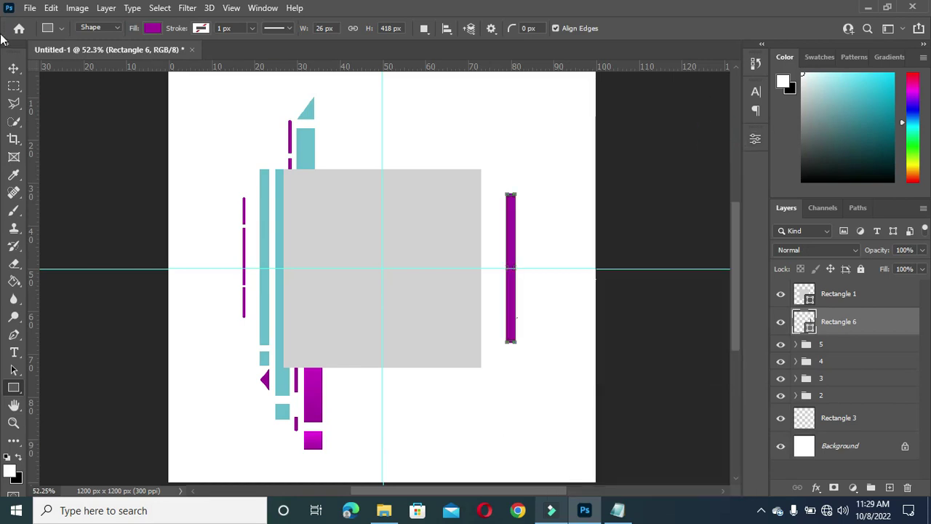
# Step: Duplicate Rectangle 6, move the copy below the gray square, and keep Rectangle 6 above it
pyautogui.click(13, 67)
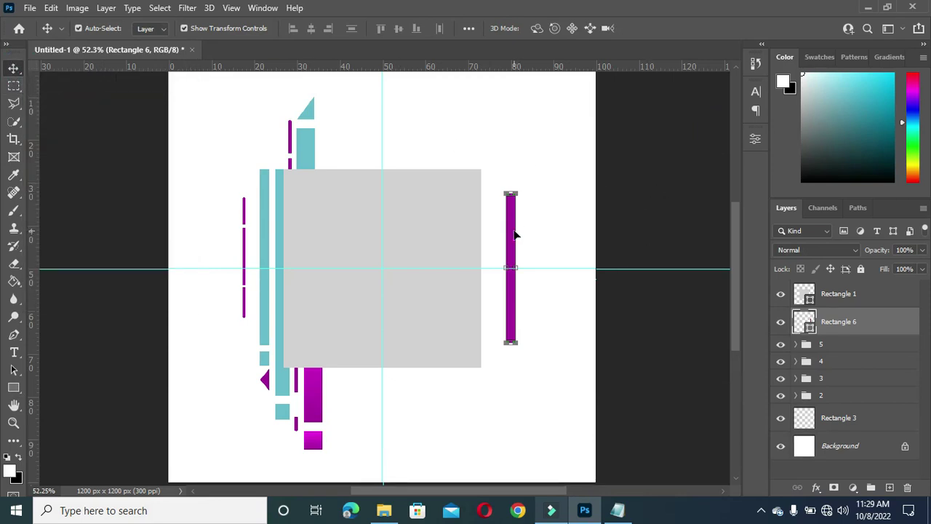
pyautogui.moveTo(857, 324); pyautogui.dragTo(892, 486)
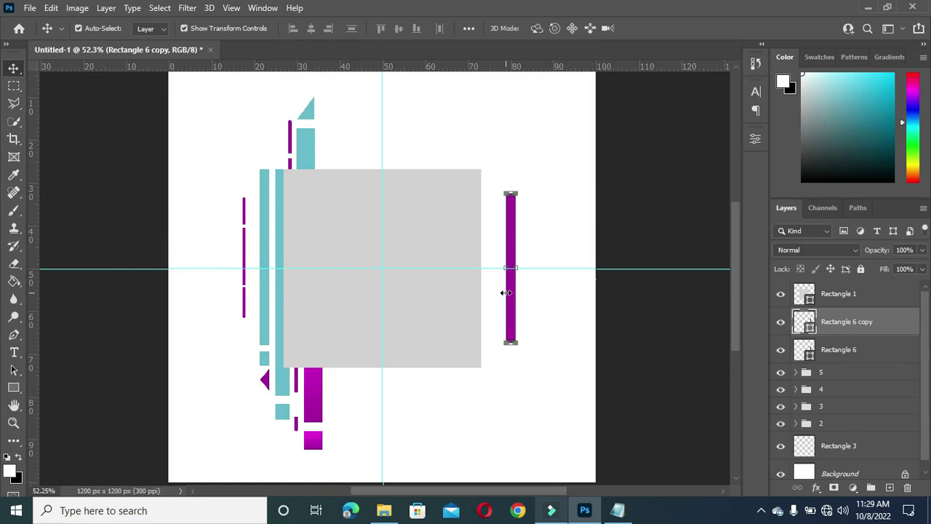
pyautogui.moveTo(512, 222); pyautogui.dragTo(341, 325)
pyautogui.moveTo(861, 352); pyautogui.dragTo(861, 316)
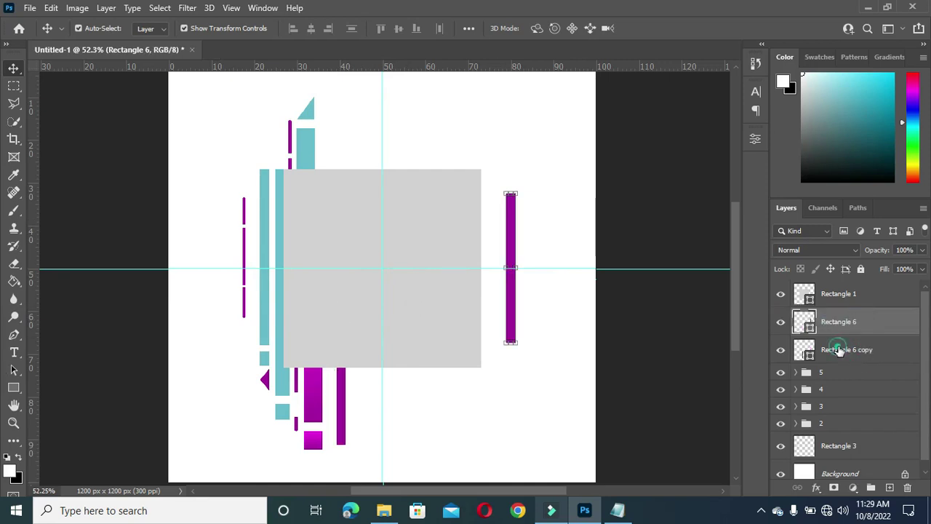
pyautogui.click(839, 350)
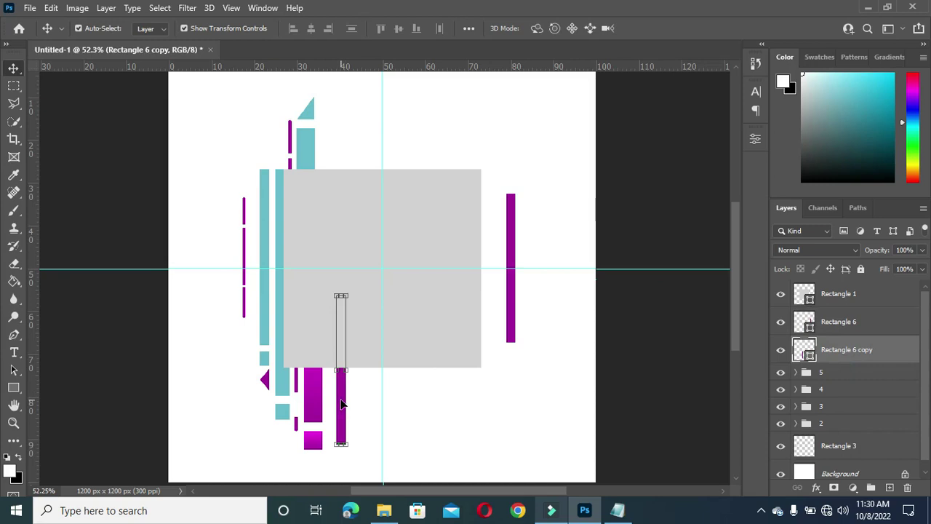
# Step: Shorten Rectangle 6 copy from the top and nudge it up under the square
pyautogui.moveTo(342, 406); pyautogui.dragTo(339, 387)
pyautogui.scroll(1, 345, 295)
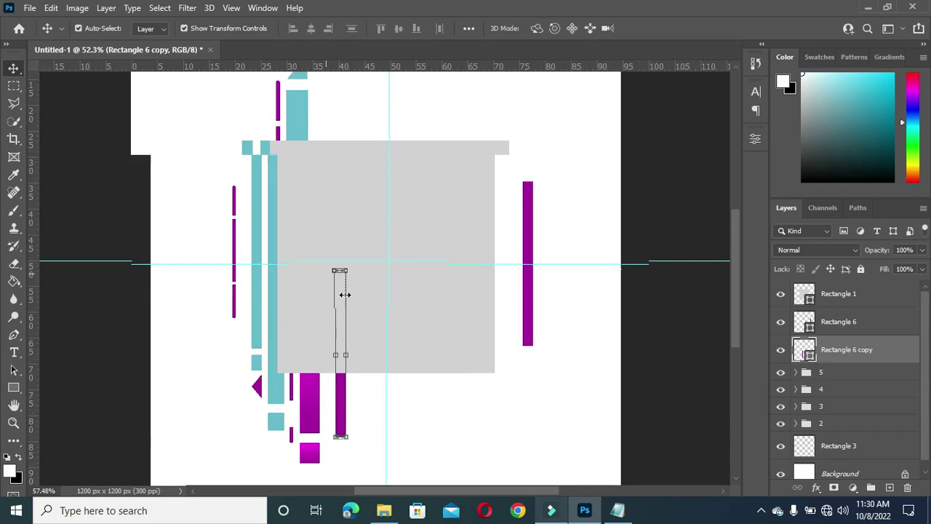
pyautogui.moveTo(339, 270); pyautogui.dragTo(337, 358)
pyautogui.moveTo(340, 418); pyautogui.dragTo(337, 390)
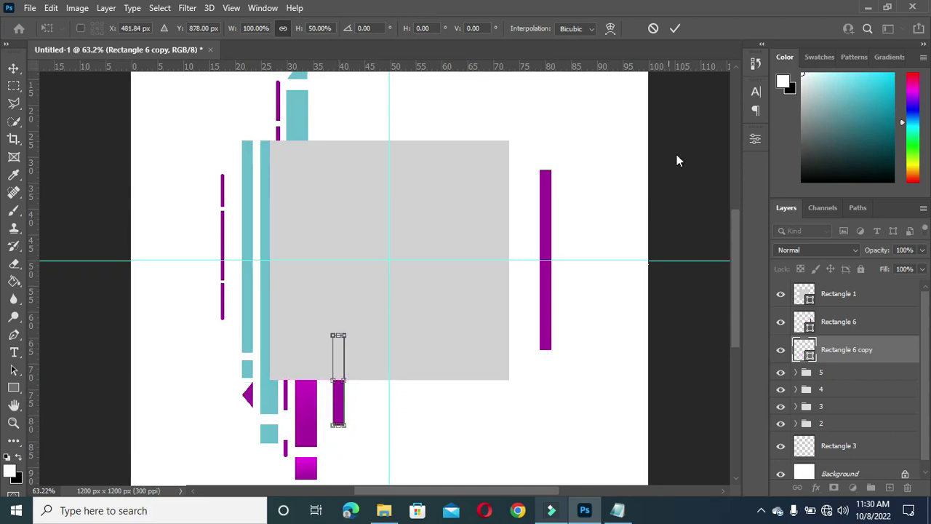
pyautogui.click(674, 29)
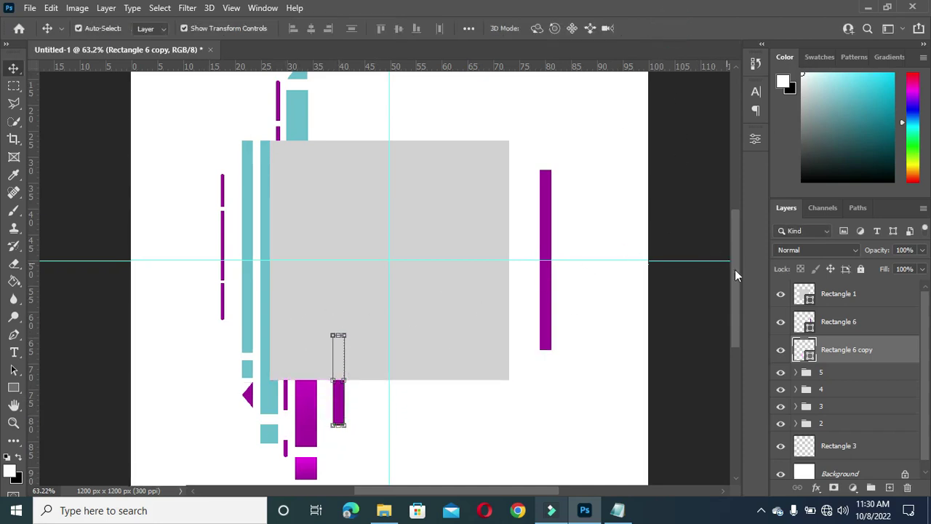
pyautogui.moveTo(340, 413)
pyautogui.mouseDown()
pyautogui.moveTo(329, 399)
pyautogui.moveTo(340, 401)
pyautogui.mouseUp()
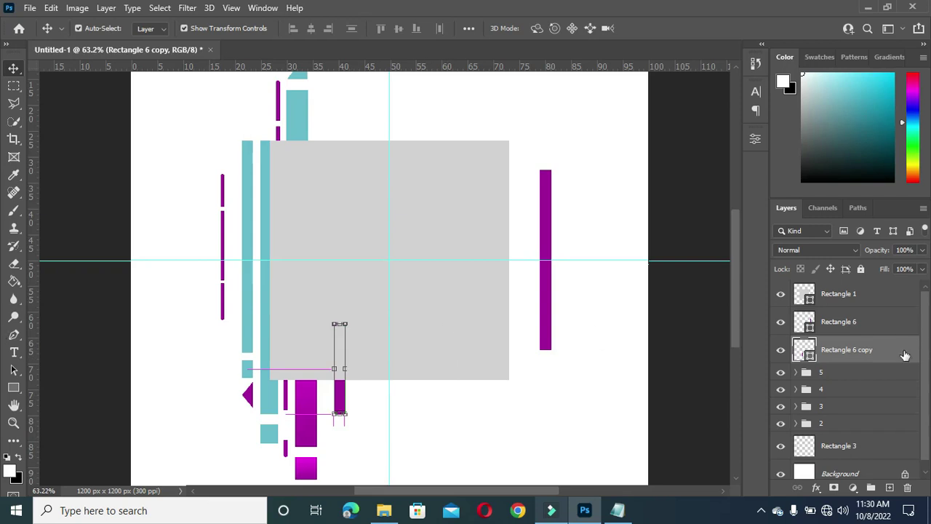
# Step: Duplicate the shortened bar and shrink the copy into a small square beneath it
pyautogui.moveTo(872, 354); pyautogui.dragTo(891, 486)
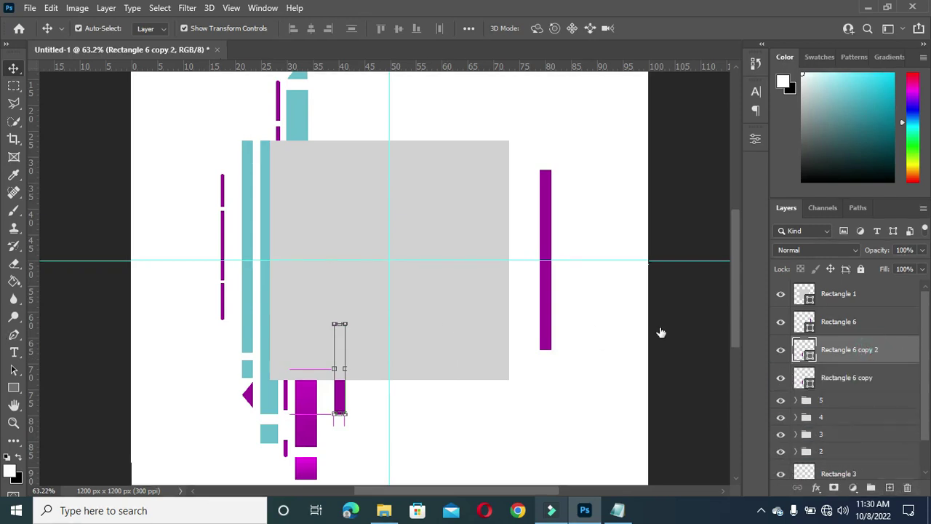
pyautogui.moveTo(340, 322); pyautogui.dragTo(342, 406)
pyautogui.press('Down')
pyautogui.press('Down')
pyautogui.press('Down')
pyautogui.press('Down')
pyautogui.press('Down')
pyautogui.press('Down')
pyautogui.press('Down')
pyautogui.press('Down')
pyautogui.press('Down')
pyautogui.press('Down')
pyautogui.press('Down')
pyautogui.press('Down')
pyautogui.press('Down')
pyautogui.press('Down')
pyautogui.press('Down')
pyautogui.press('Down')
pyautogui.press('Down')
pyautogui.press('Down')
pyautogui.press('Down')
pyautogui.press('Down')
pyautogui.press('Down')
pyautogui.press('Down')
pyautogui.press('Down')
pyautogui.press('Down')
pyautogui.press('Down')
pyautogui.press('Down')
pyautogui.press('Down')
pyautogui.press('Down')
pyautogui.press('Down')
pyautogui.press('Down')
pyautogui.press('Down')
pyautogui.press('Down')
pyautogui.press('Down')
pyautogui.press('Down')
pyautogui.press('Down')
pyautogui.press('Down')
pyautogui.press('Down')
pyautogui.press('Down')
pyautogui.press('Down')
pyautogui.press('Down')
pyautogui.press('Down')
pyautogui.press('Down')
pyautogui.press('Down')
pyautogui.press('Down')
pyautogui.press('Down')
pyautogui.press('Down')
pyautogui.press('Up')
pyautogui.press('Up')
pyautogui.press('Up')
# Step: Recolor the small square and the short bar teal, sampling the color from the artwork
pyautogui.click(676, 28)
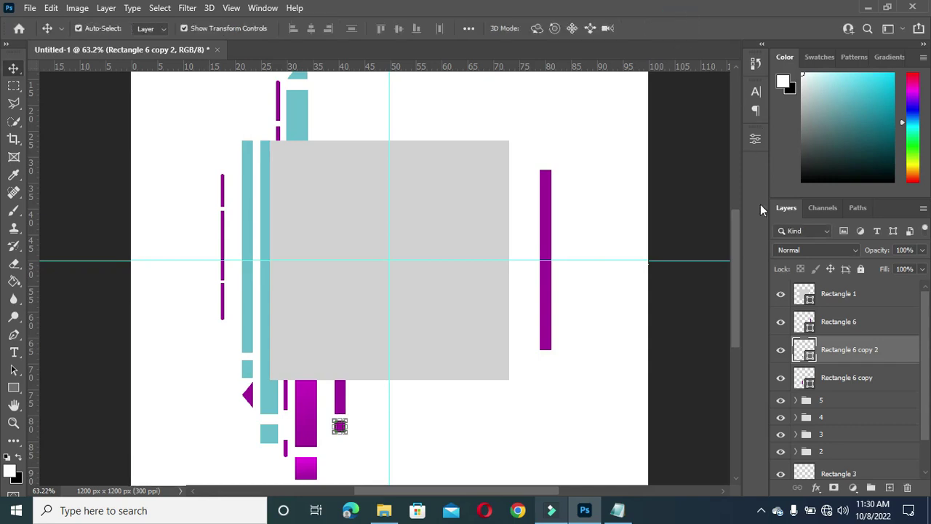
pyautogui.doubleClick(807, 357)
pyautogui.click(300, 113)
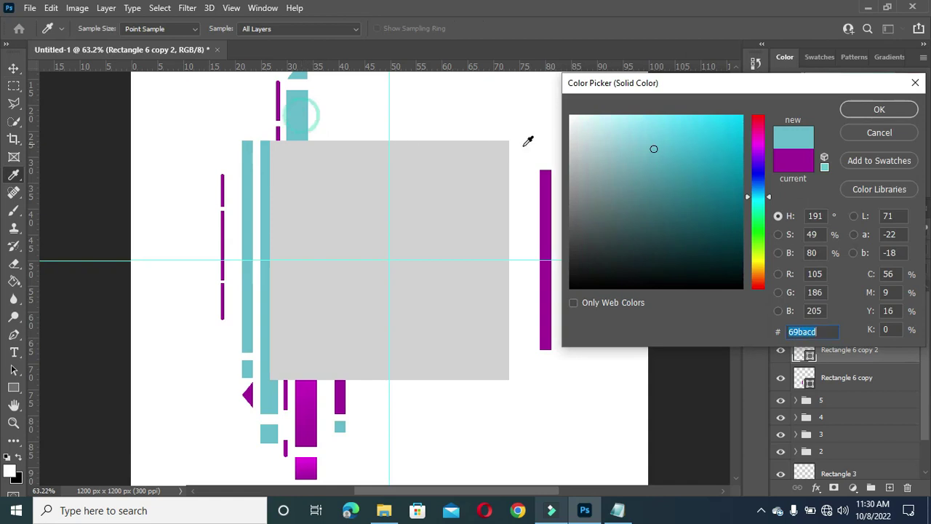
pyautogui.click(879, 109)
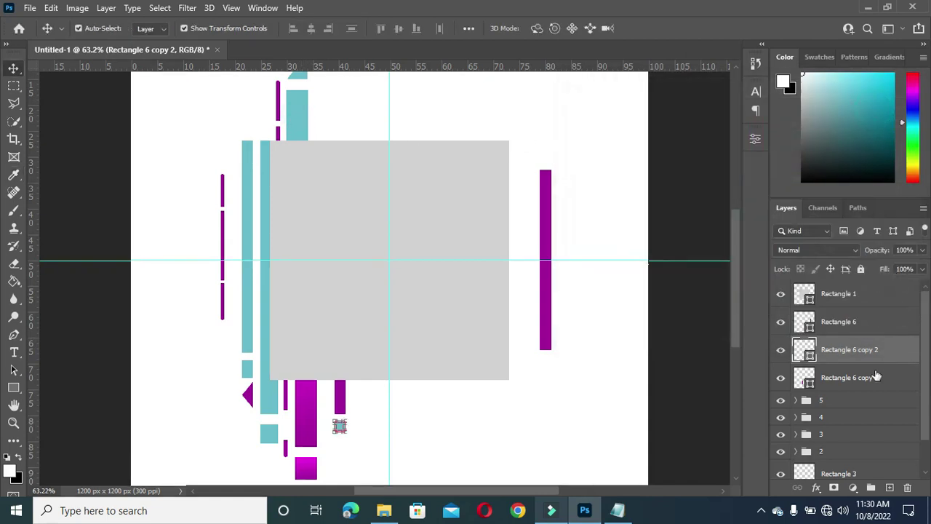
pyautogui.doubleClick(813, 382)
pyautogui.click(304, 114)
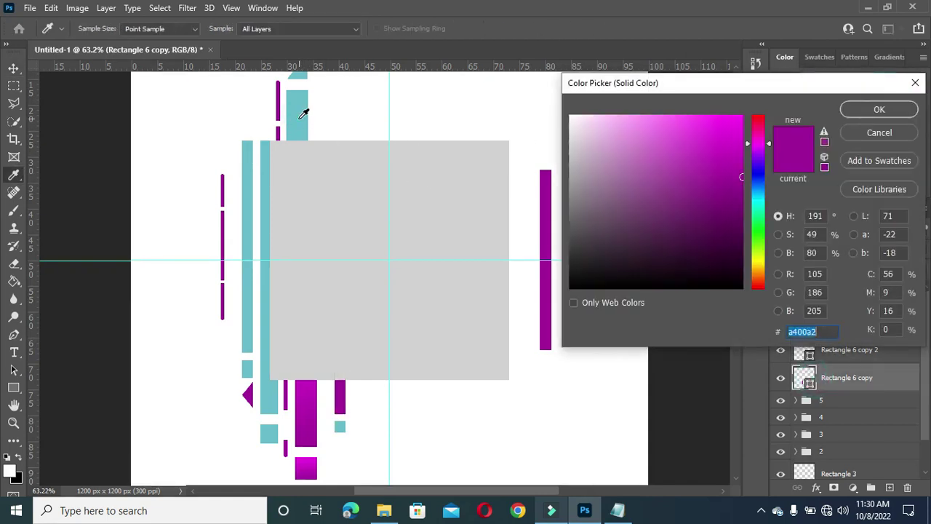
pyautogui.click(879, 109)
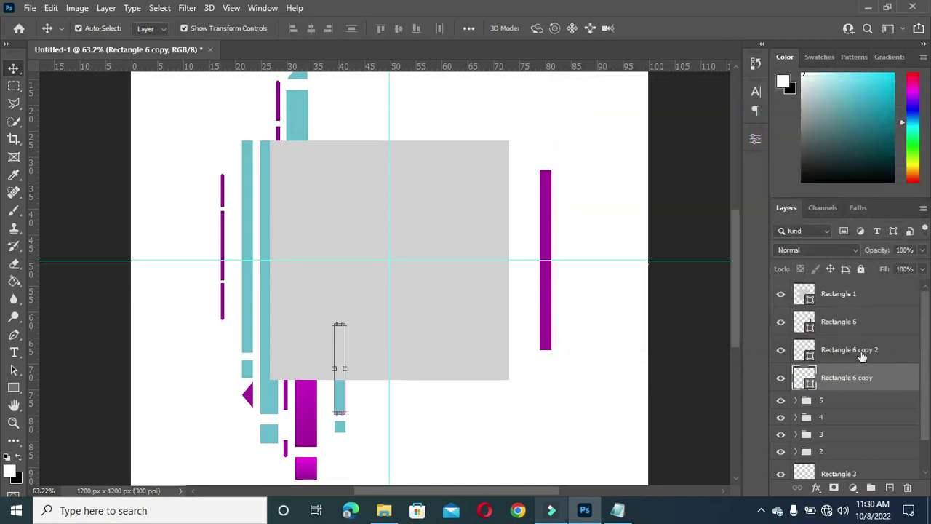
# Step: Group the two teal pieces as 'Top', move it above Rectangle 1, and nudge left
pyautogui.keyDown('shift'); pyautogui.click(856, 349); pyautogui.keyUp('shift')
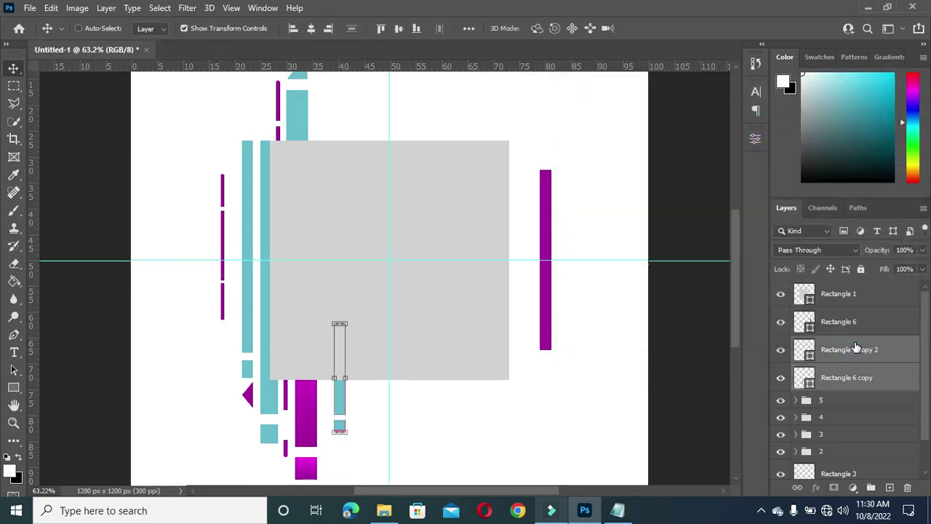
pyautogui.hotkey('ctrl', 'g')
pyautogui.doubleClick(831, 345)
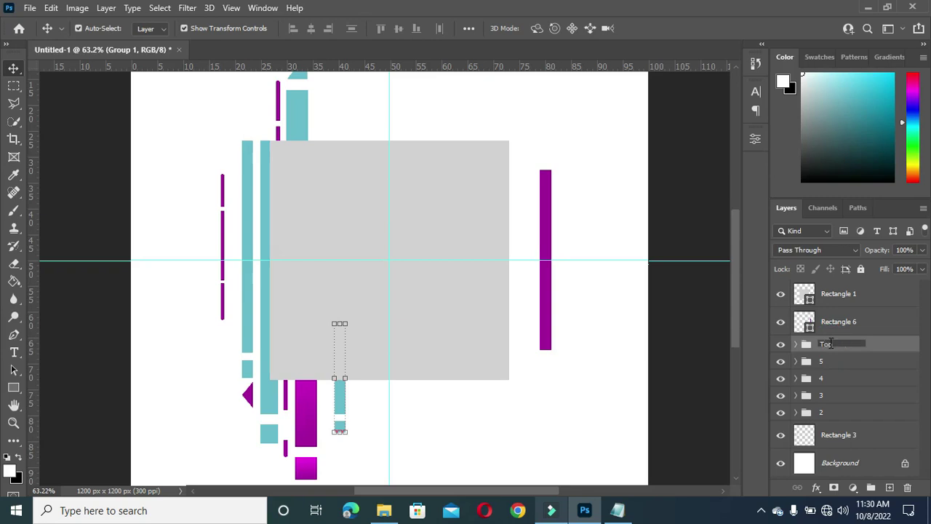
pyautogui.press('Return')
pyautogui.hotkey('ctrl', '+')
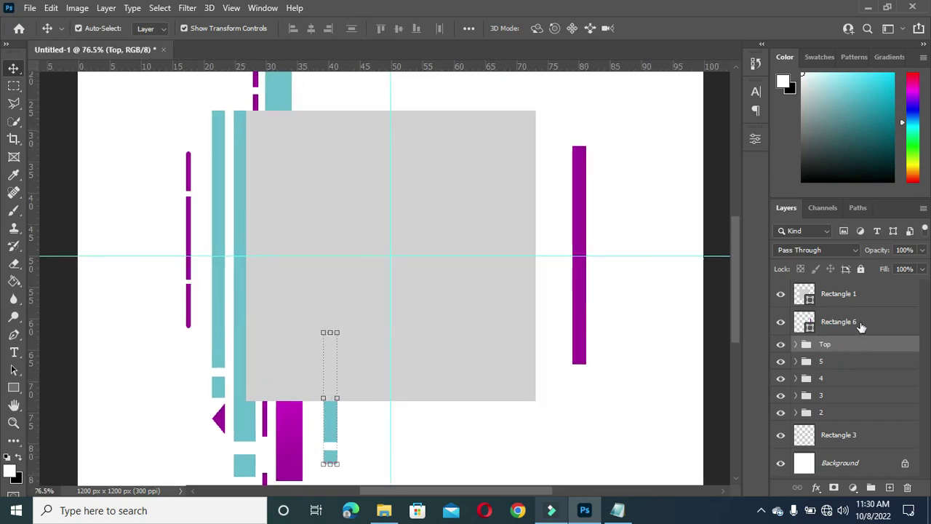
pyautogui.hotkey('ctrl', '-')
pyautogui.moveTo(834, 345); pyautogui.dragTo(832, 289)
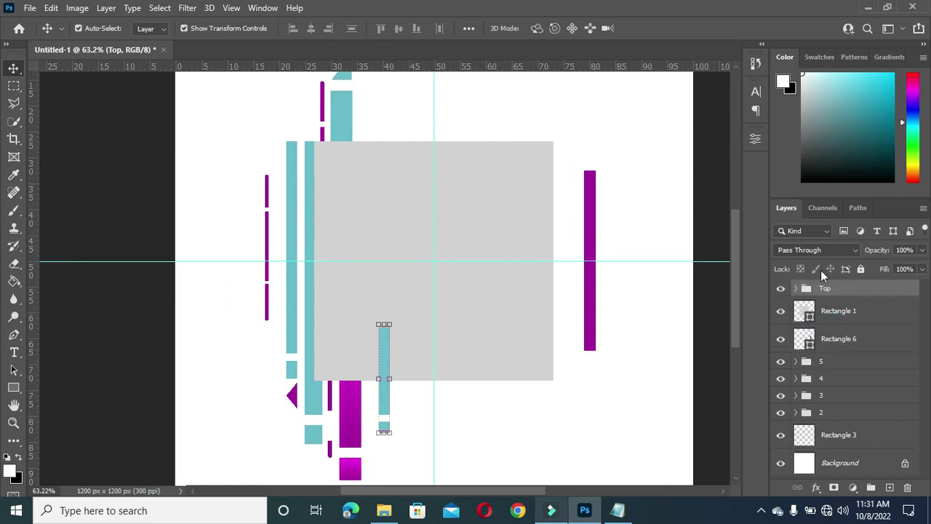
pyautogui.press('Left')
pyautogui.press('Left')
pyautogui.press('Left')
pyautogui.press('Left')
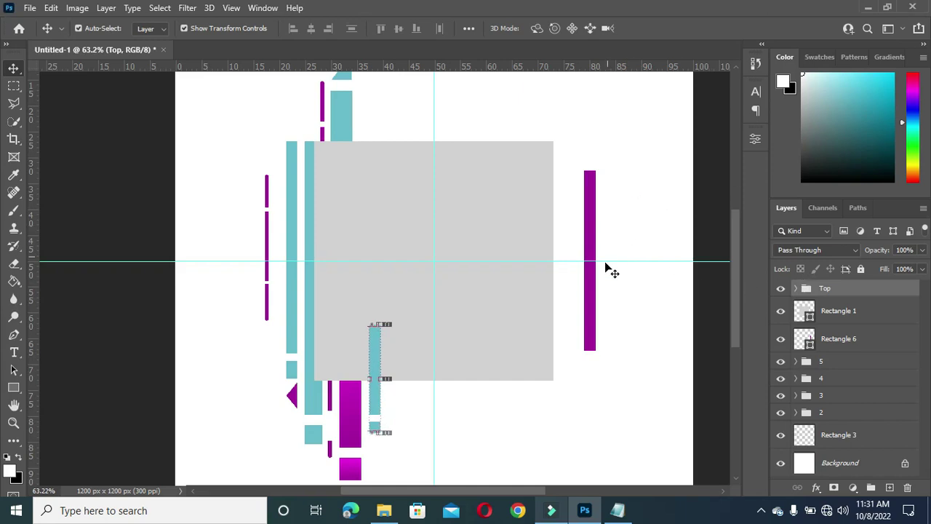
# Step: Move the right-hand magenta bar down beside the short cyan bar below the square
pyautogui.click(592, 310)
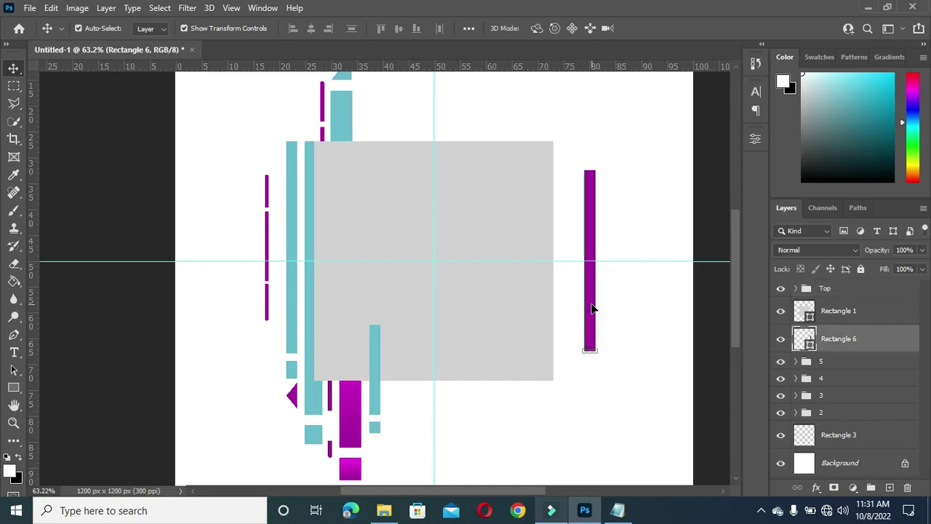
pyautogui.moveTo(592, 310); pyautogui.dragTo(397, 420)
pyautogui.scroll(-1, 476, 252)
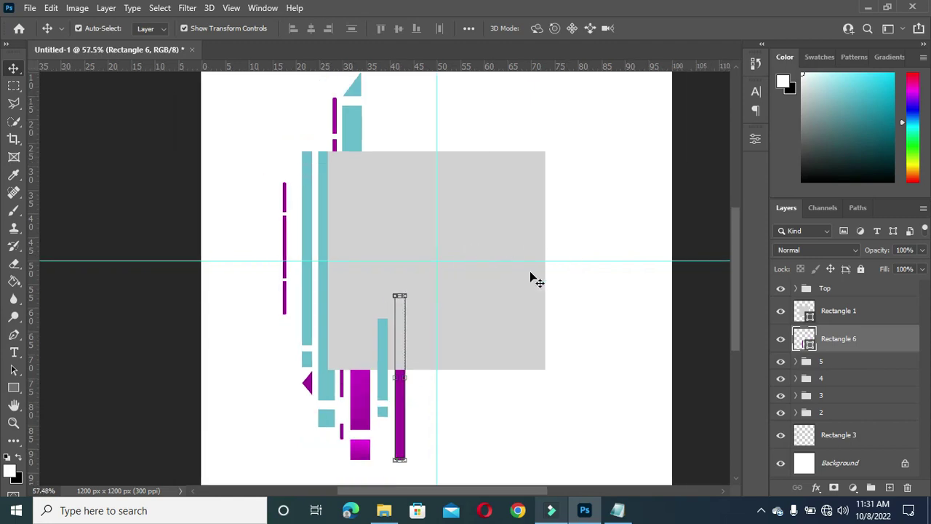
pyautogui.moveTo(397, 423); pyautogui.dragTo(395, 429)
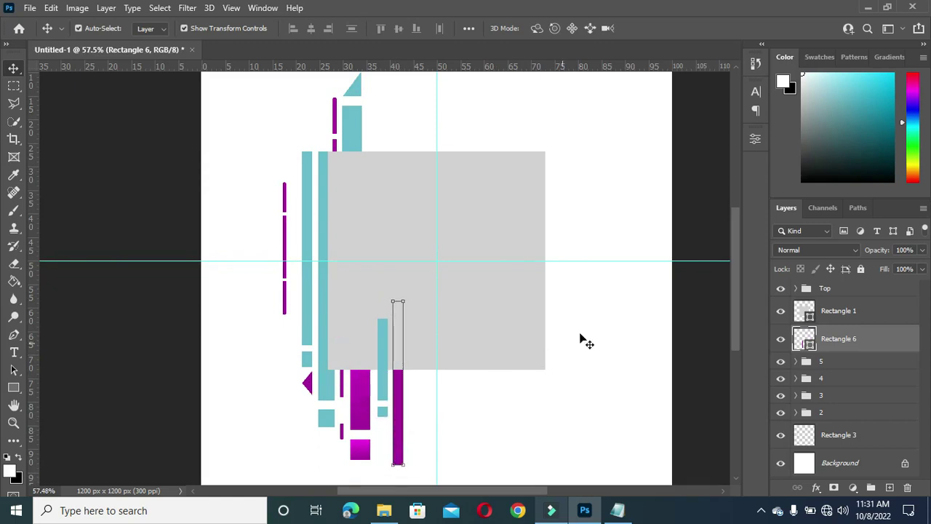
pyautogui.click(708, 326)
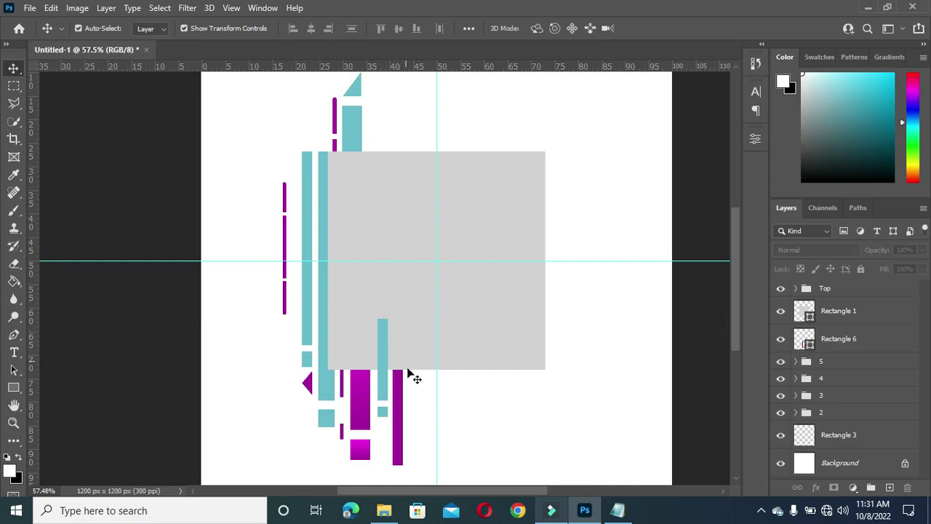
pyautogui.moveTo(738, 268); pyautogui.dragTo(739, 242)
# Step: Put Rectangle 6 into a new layer group named '6'
pyautogui.click(849, 340)
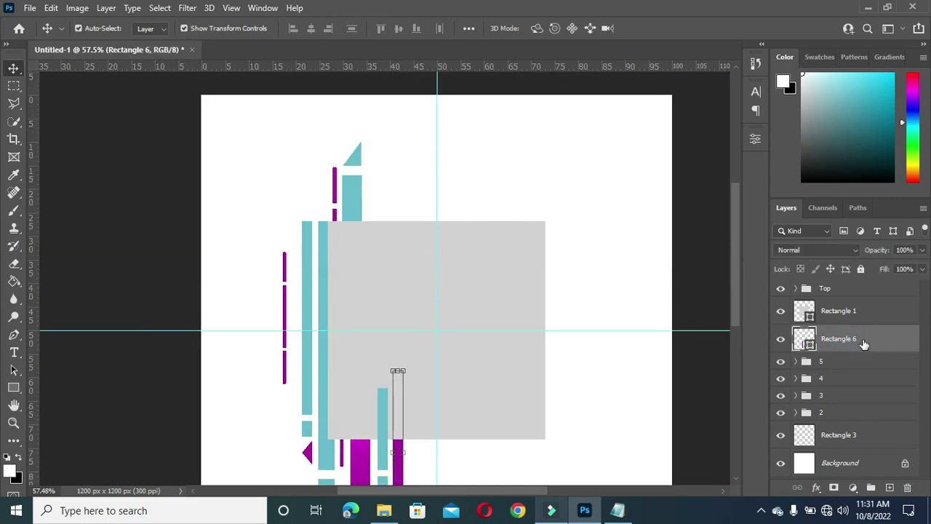
pyautogui.hotkey('ctrl', 'g')
pyautogui.click(797, 334)
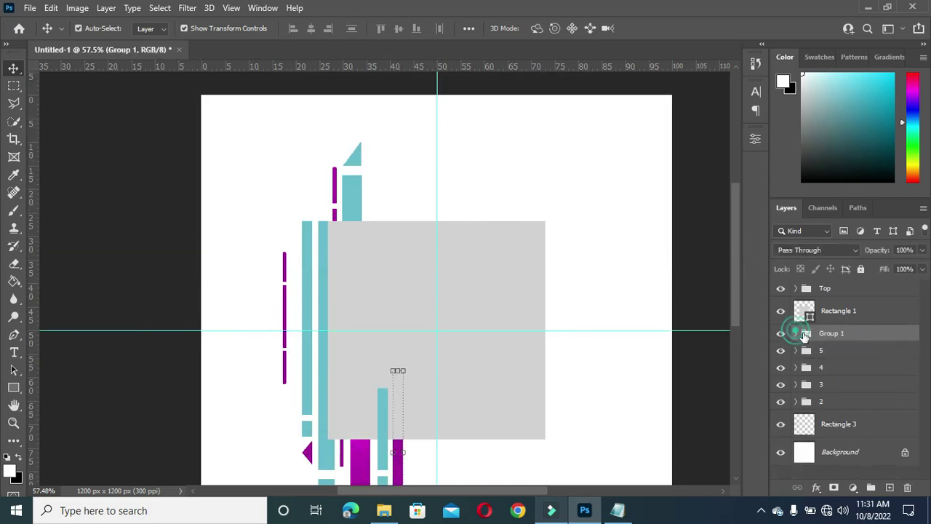
pyautogui.doubleClick(831, 332)
pyautogui.write('6')
pyautogui.click(692, 201)
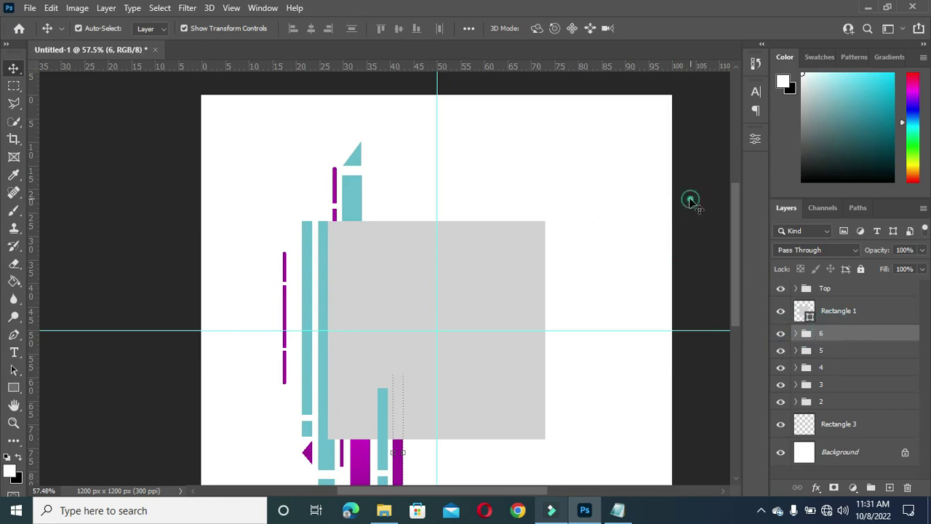
pyautogui.keyDown('alt'); pyautogui.scroll(-1, 518, 216); pyautogui.keyUp('alt')
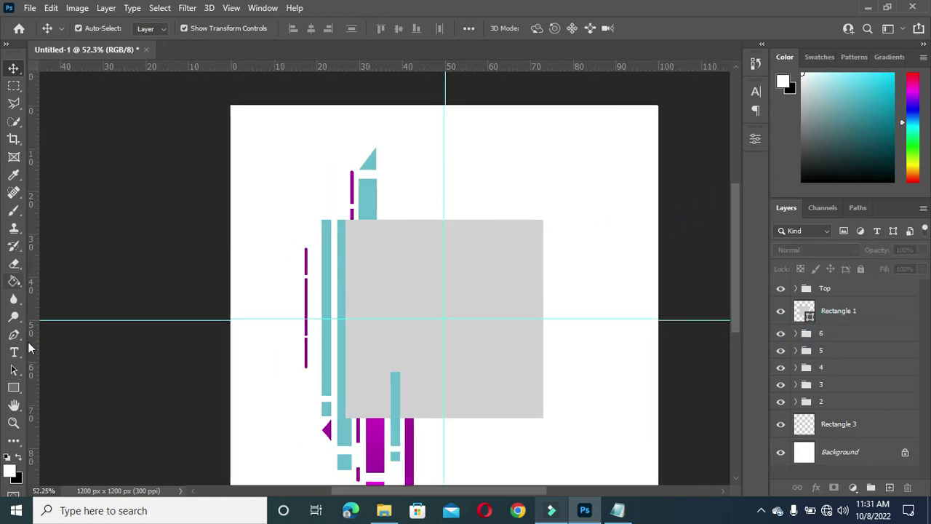
pyautogui.click(14, 388)
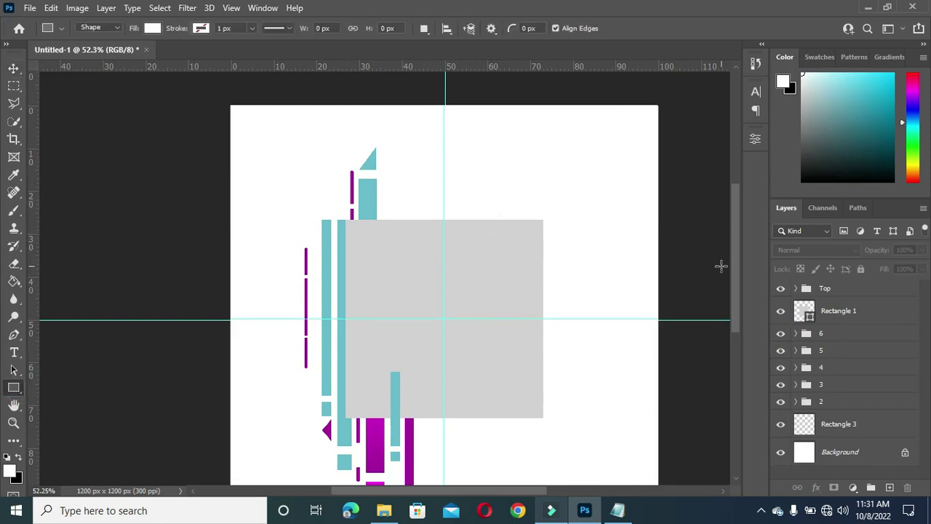
# Step: Draw a tall rectangle over the grey square's top centre and give it a magenta Gradient Overlay
pyautogui.moveTo(739, 280); pyautogui.dragTo(738, 294)
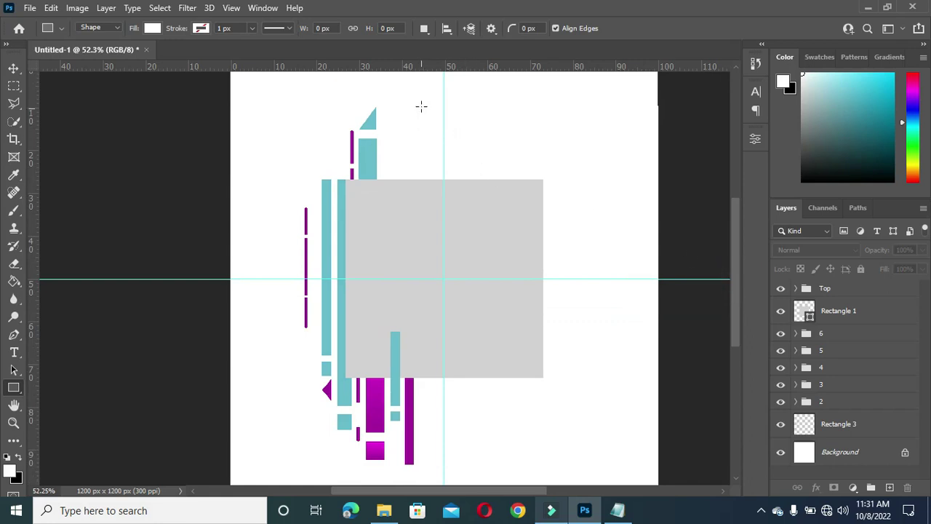
pyautogui.moveTo(420, 96); pyautogui.dragTo(462, 248)
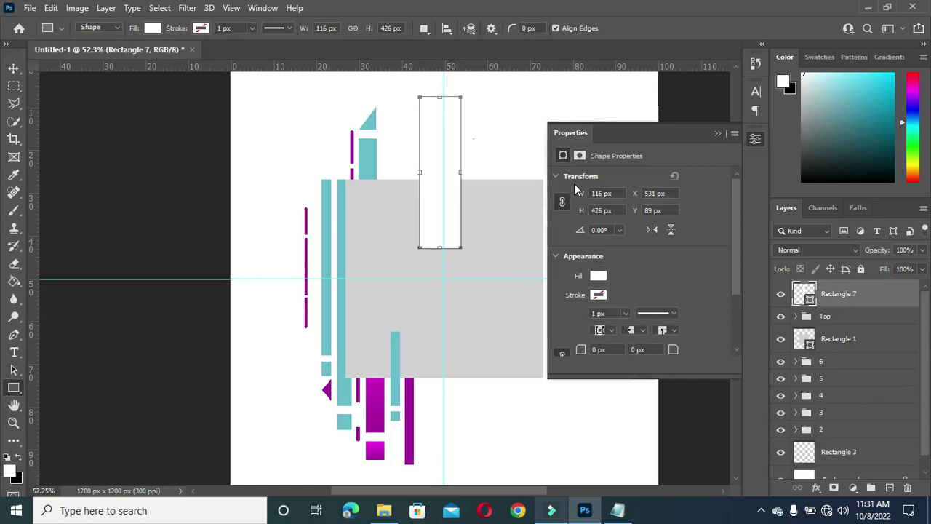
pyautogui.click(11, 69)
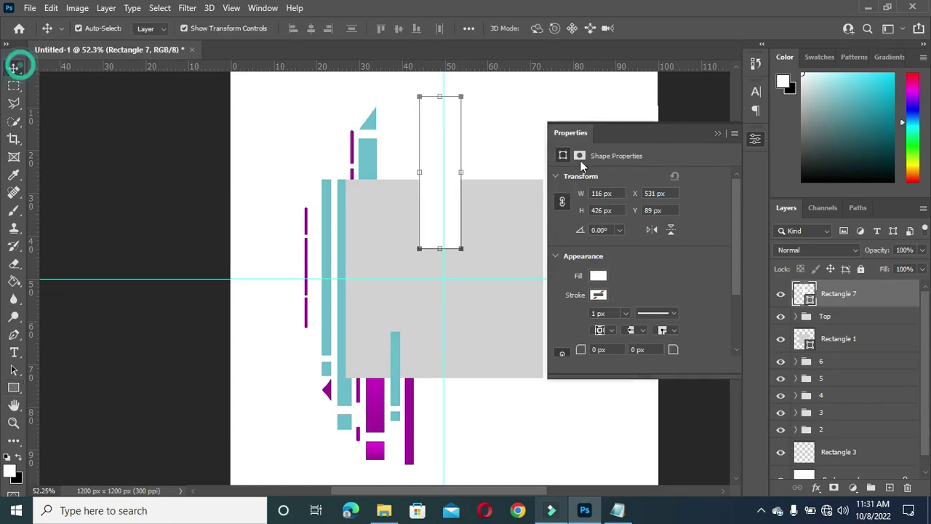
pyautogui.click(818, 492)
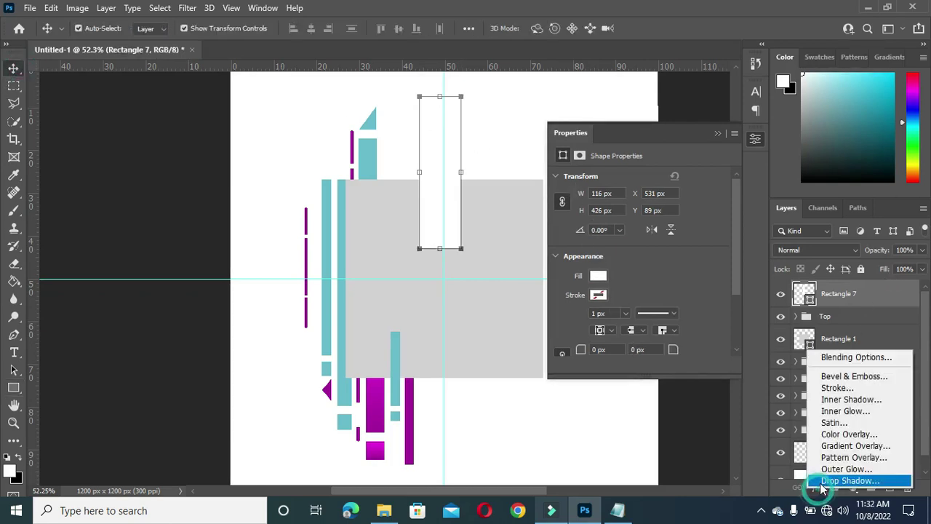
pyautogui.click(841, 433)
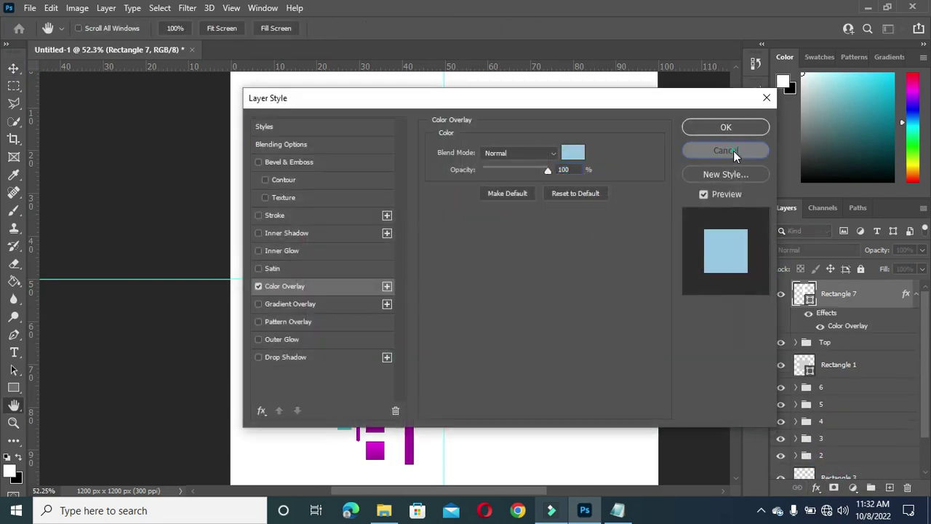
pyautogui.click(752, 127)
pyautogui.hotkey('ctrl', 'z')
pyautogui.click(816, 487)
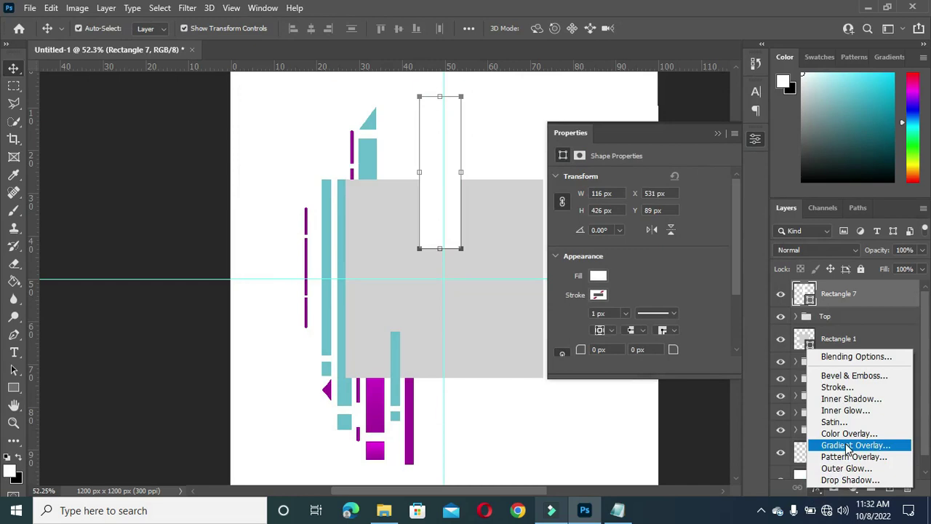
pyautogui.click(847, 446)
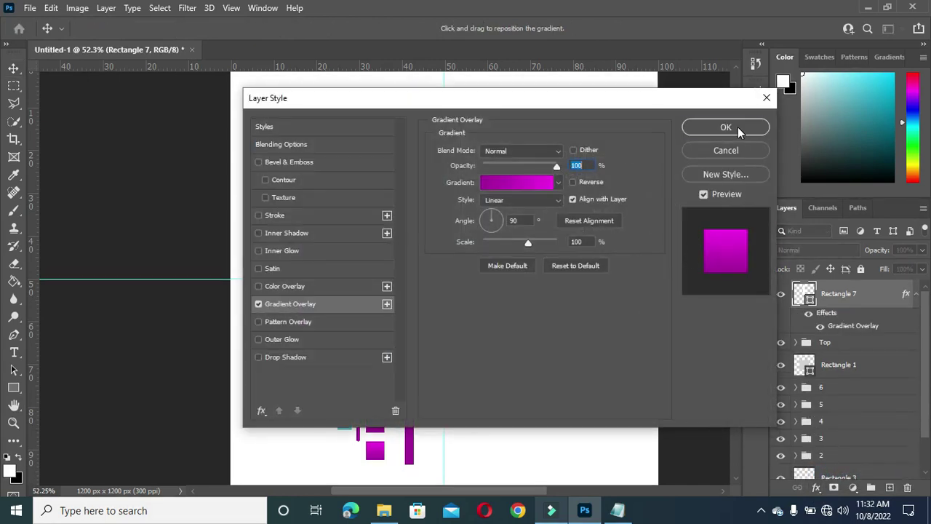
pyautogui.click(738, 126)
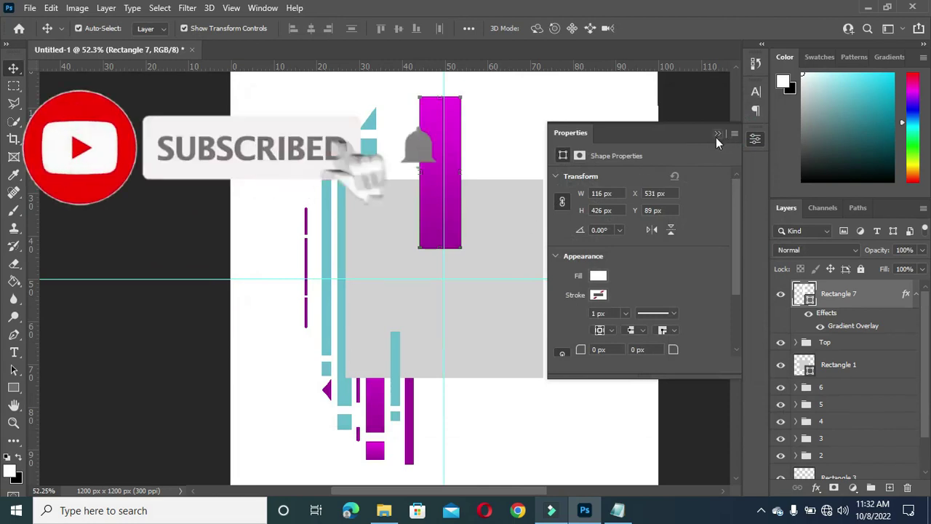
pyautogui.click(717, 133)
# Step: Apply the same magenta Gradient Overlay to the lower magenta bar, Rectangle 6
pyautogui.click(412, 460)
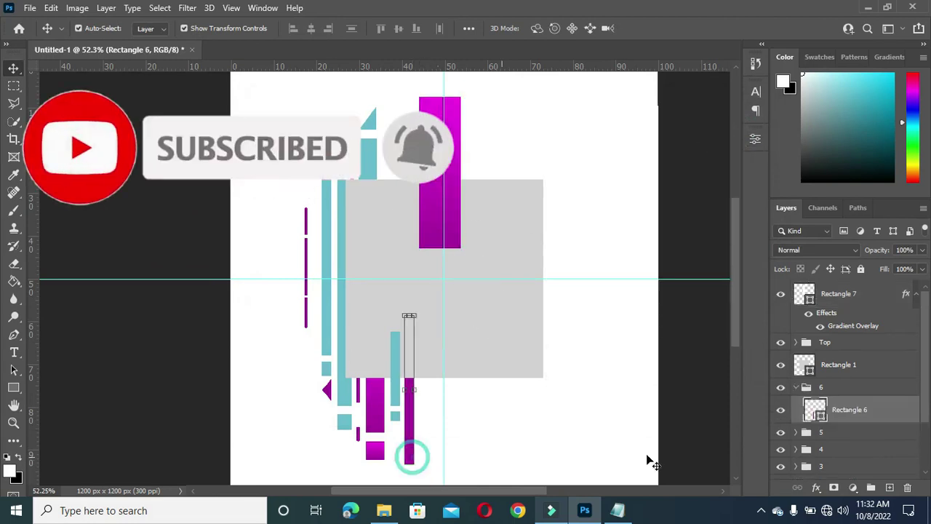
pyautogui.click(816, 487)
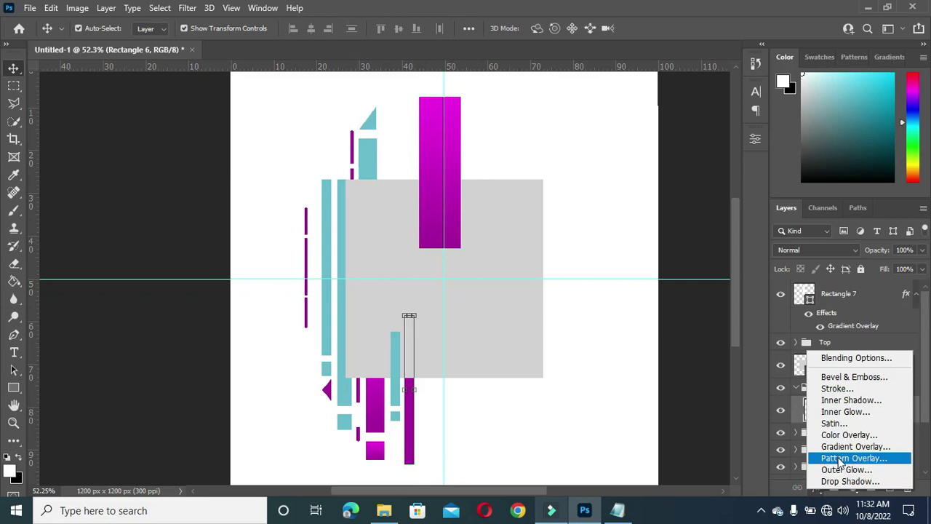
pyautogui.click(842, 458)
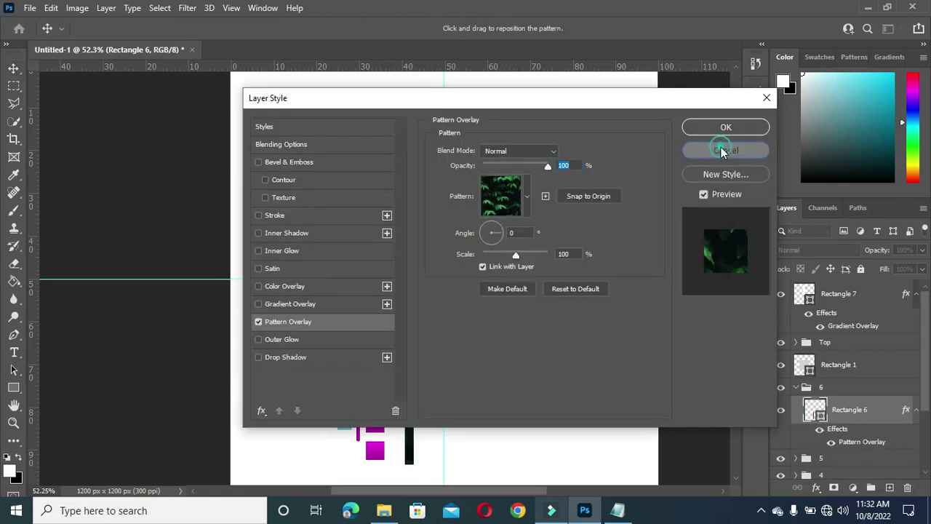
pyautogui.click(721, 127)
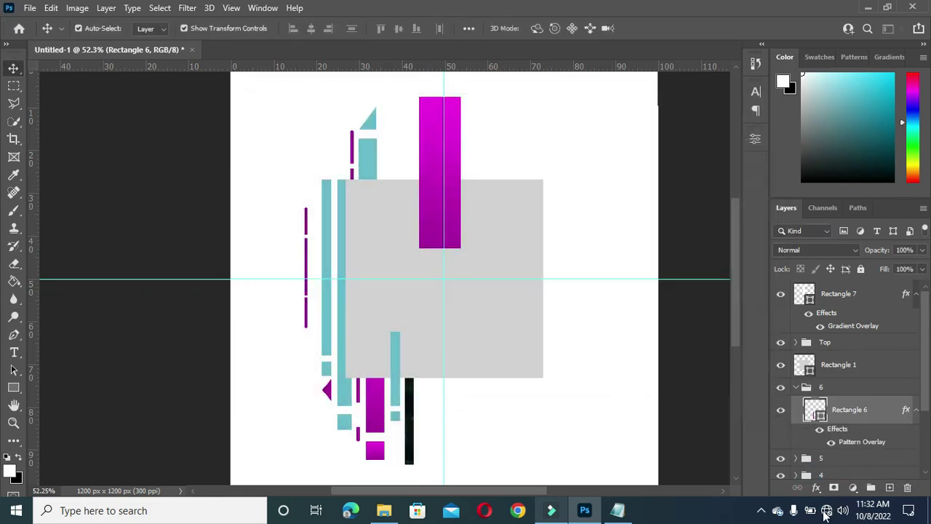
pyautogui.hotkey('ctrl', 'z')
pyautogui.click(817, 488)
pyautogui.click(845, 445)
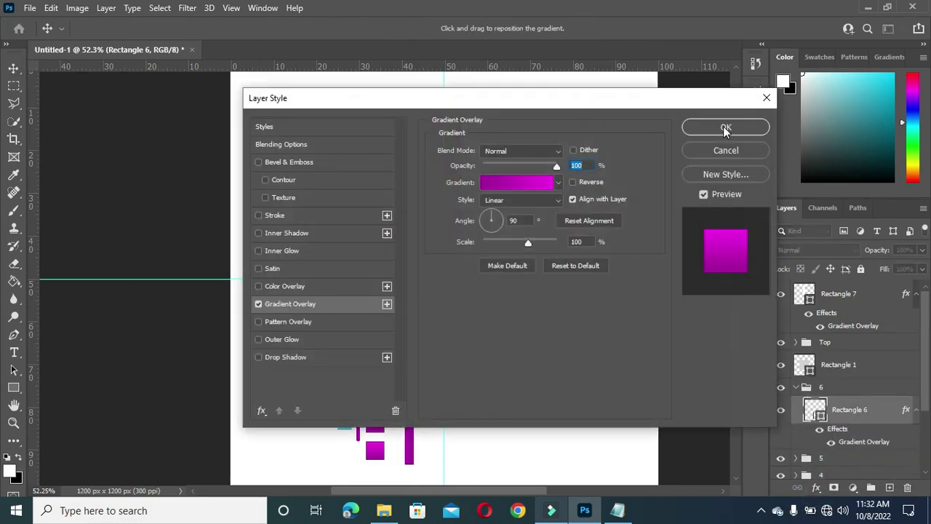
pyautogui.click(723, 128)
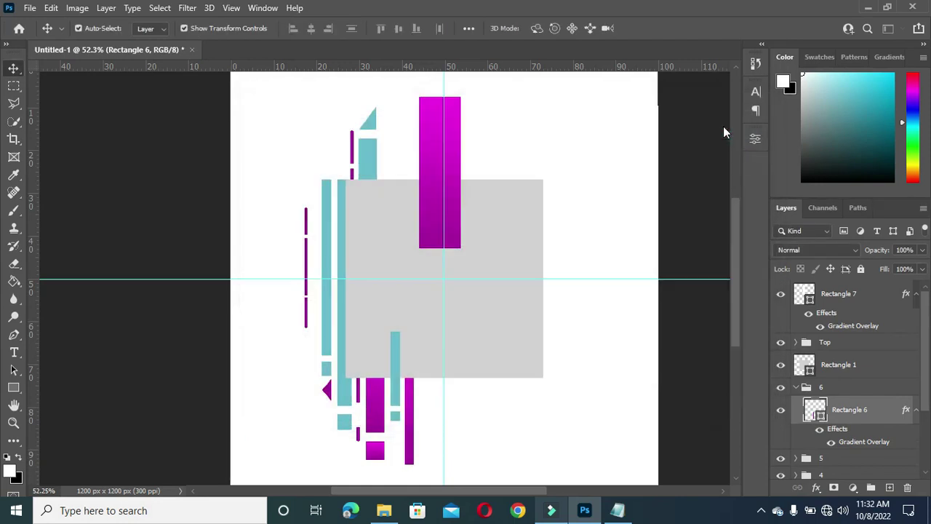
# Step: Move the Rectangle 7 layer beneath Rectangle 1 so it sits behind the grey square
pyautogui.click(454, 163)
pyautogui.click(915, 410)
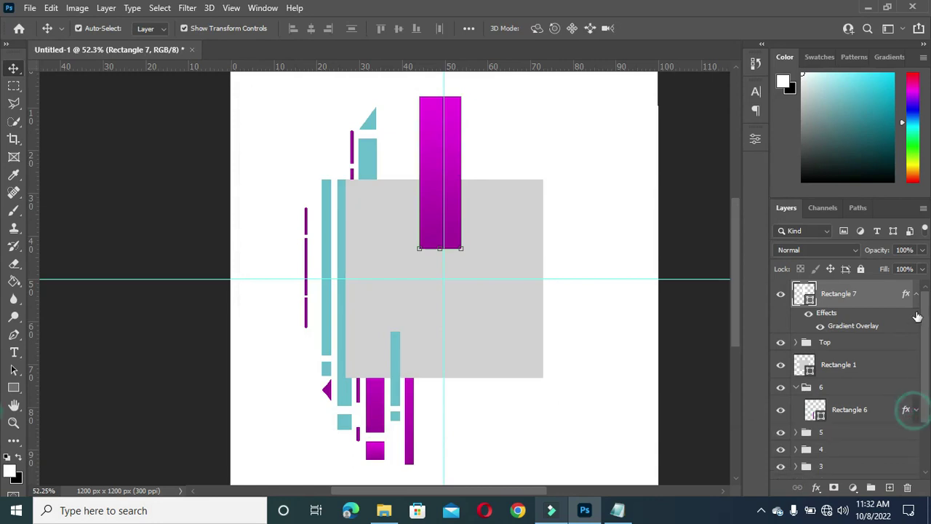
pyautogui.click(913, 294)
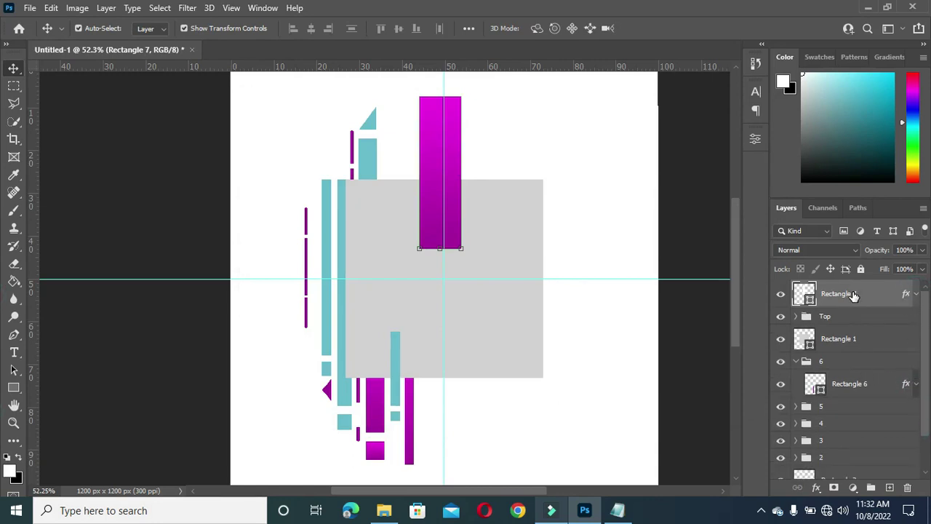
pyautogui.click(796, 361)
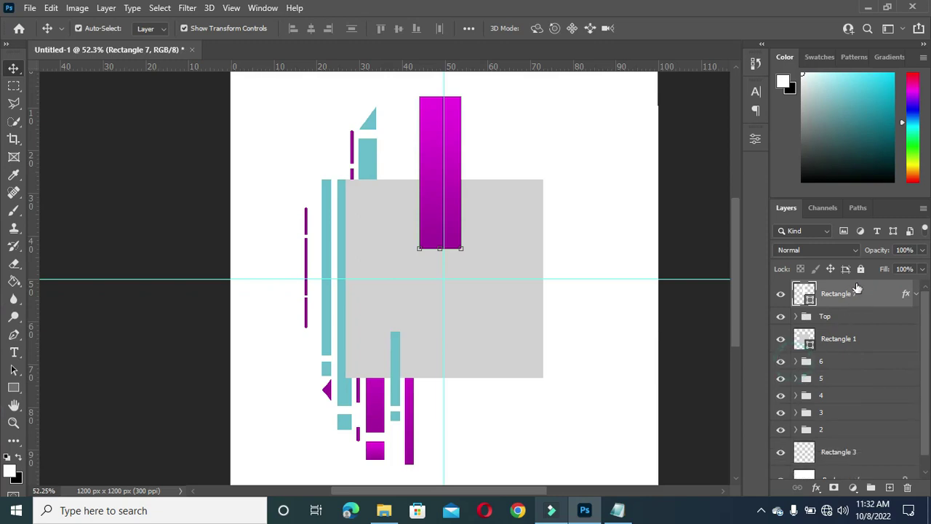
pyautogui.moveTo(860, 294); pyautogui.dragTo(800, 350)
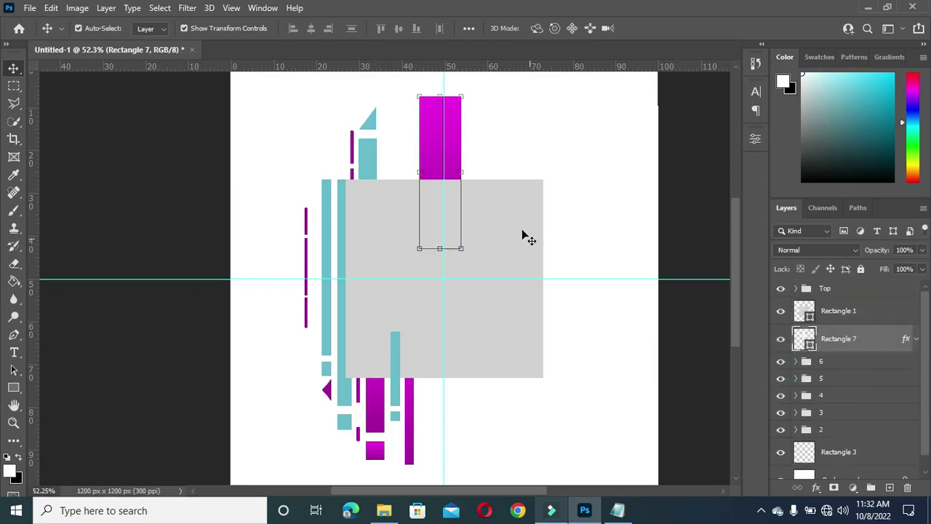
pyautogui.click(706, 221)
# Step: Convert Rectangle 7 into a smart object
pyautogui.click(431, 141)
pyautogui.rightClick(863, 342)
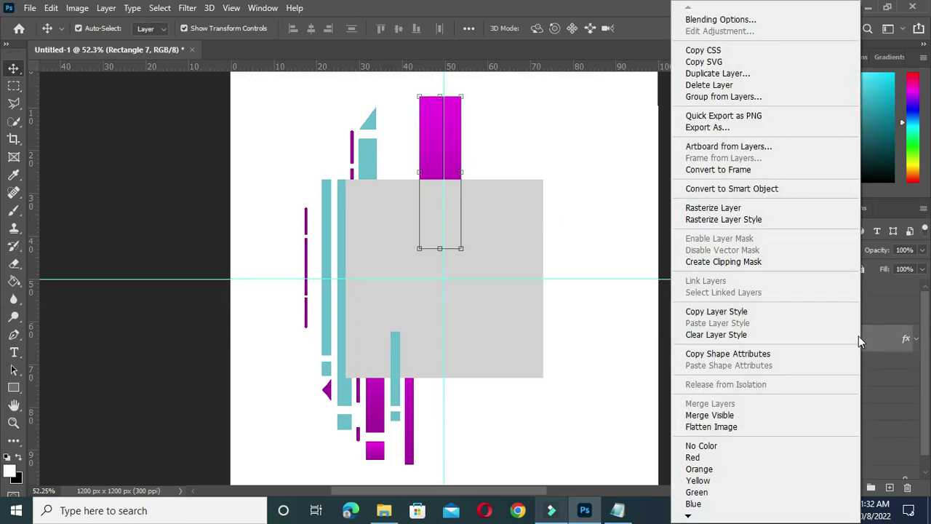
pyautogui.click(730, 187)
pyautogui.click(696, 210)
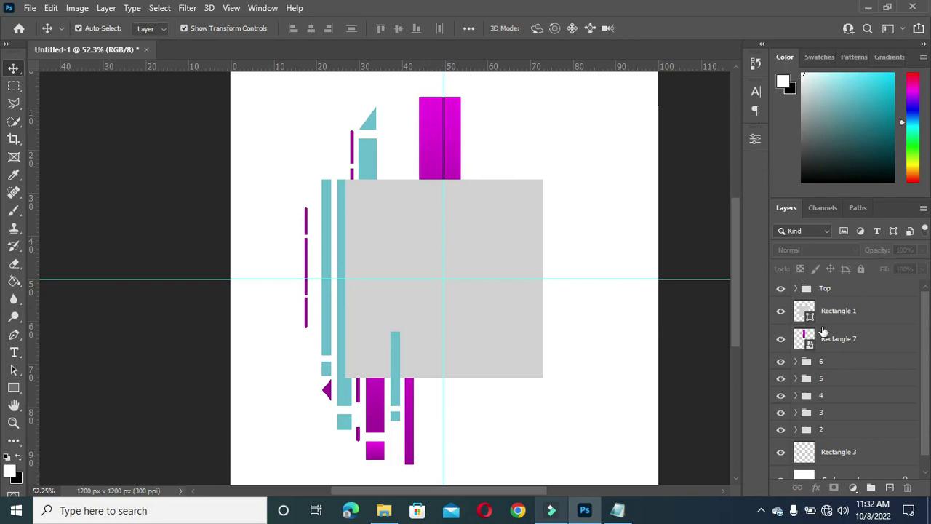
pyautogui.click(834, 339)
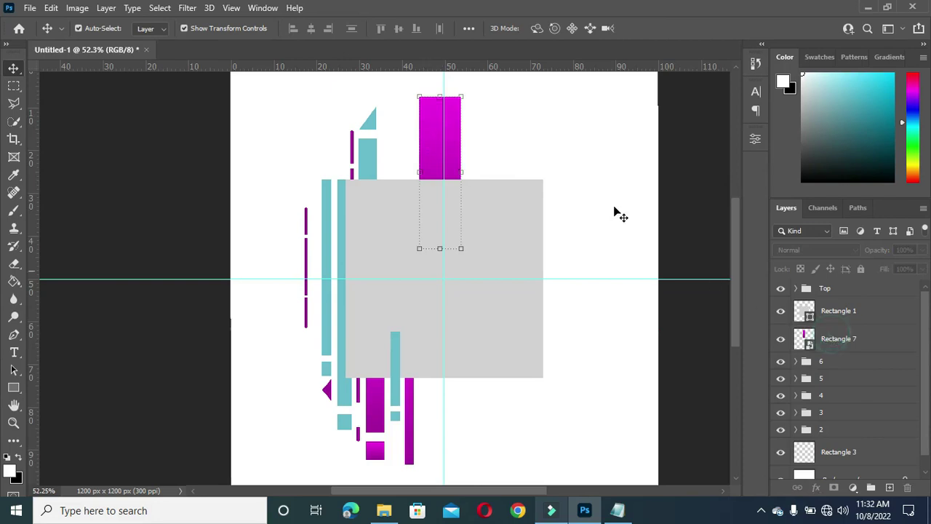
pyautogui.click(14, 387)
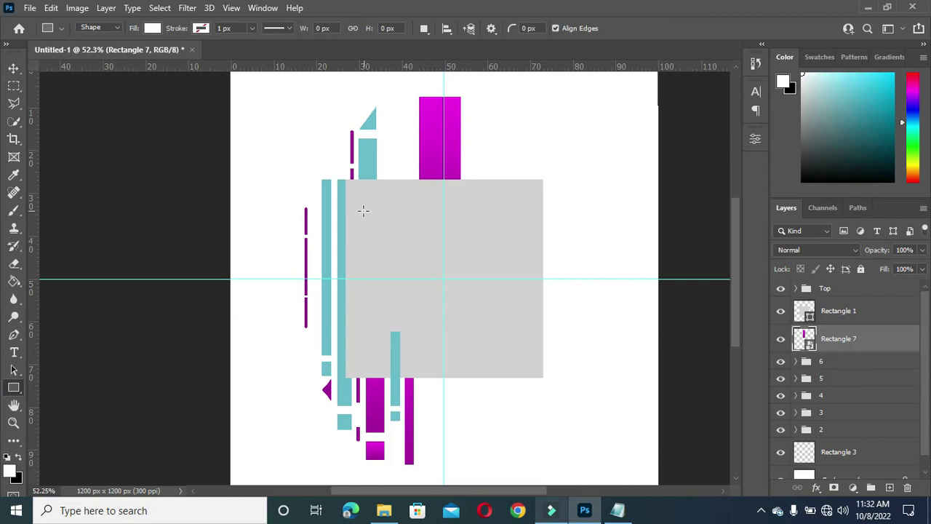
# Step: Draw a thin white bar across the grey square and move its layer above Rectangle 1
pyautogui.moveTo(391, 202); pyautogui.dragTo(540, 204)
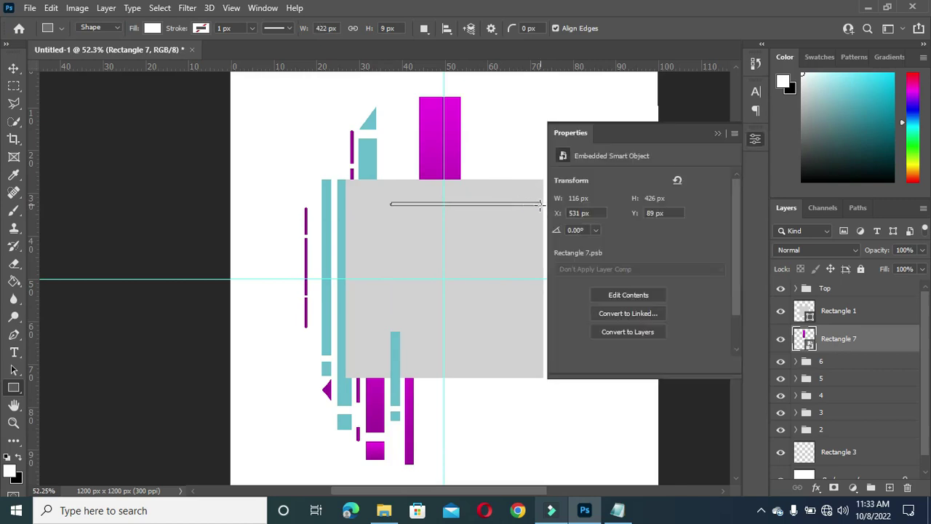
pyautogui.click(718, 135)
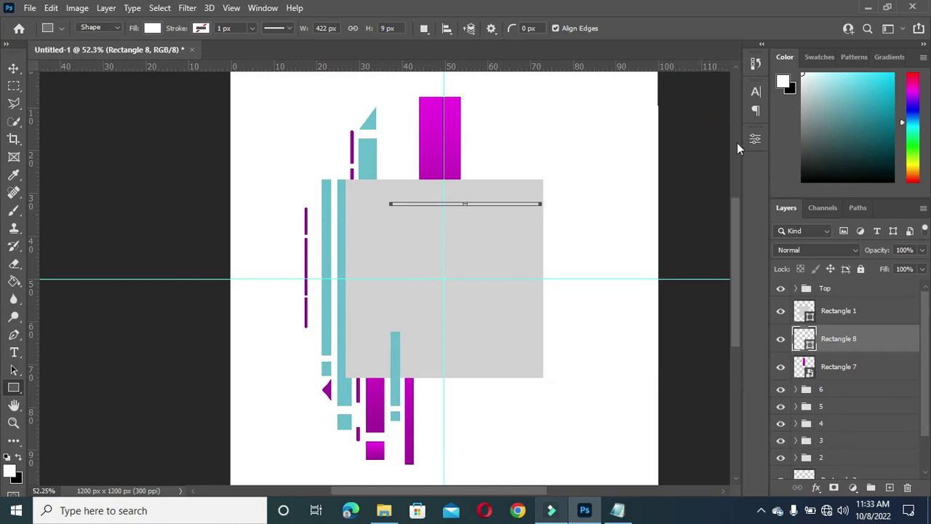
pyautogui.click(14, 68)
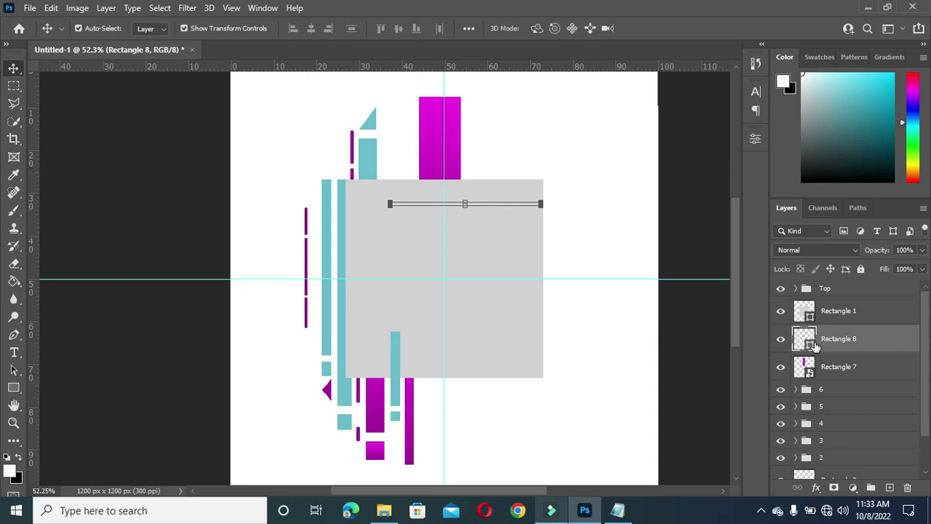
pyautogui.doubleClick(812, 345)
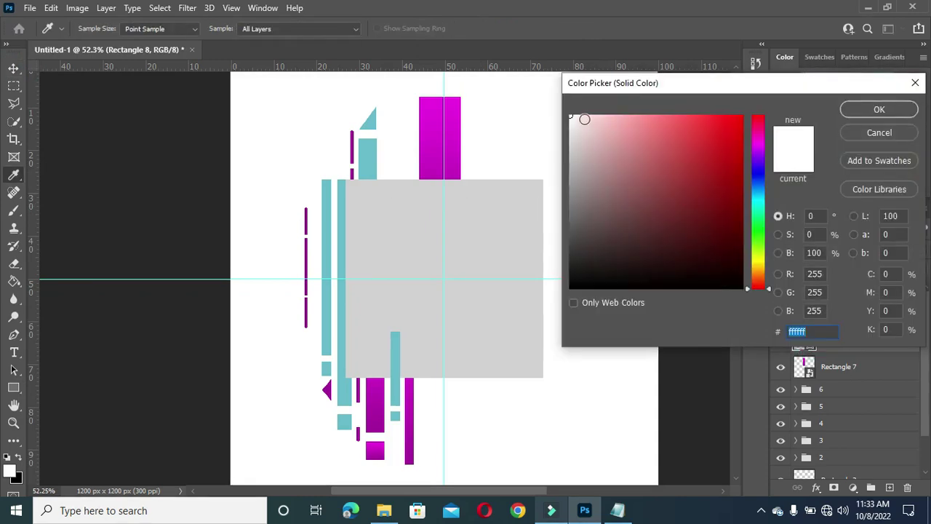
pyautogui.click(876, 110)
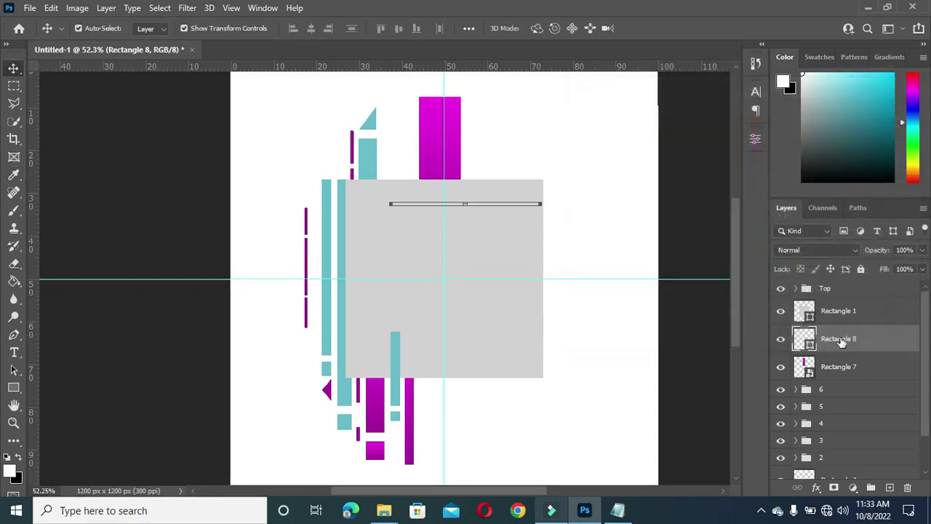
pyautogui.moveTo(842, 342); pyautogui.dragTo(837, 311)
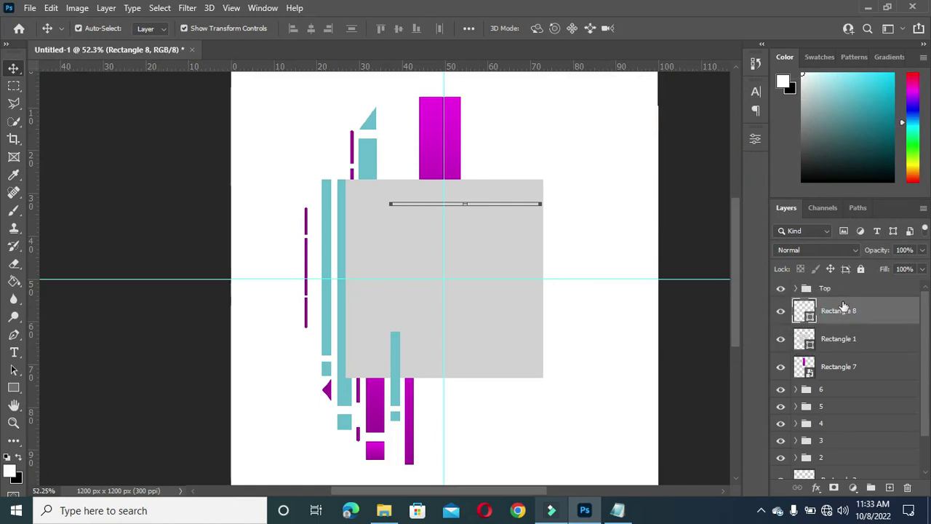
pyautogui.scroll(8, 538, 207)
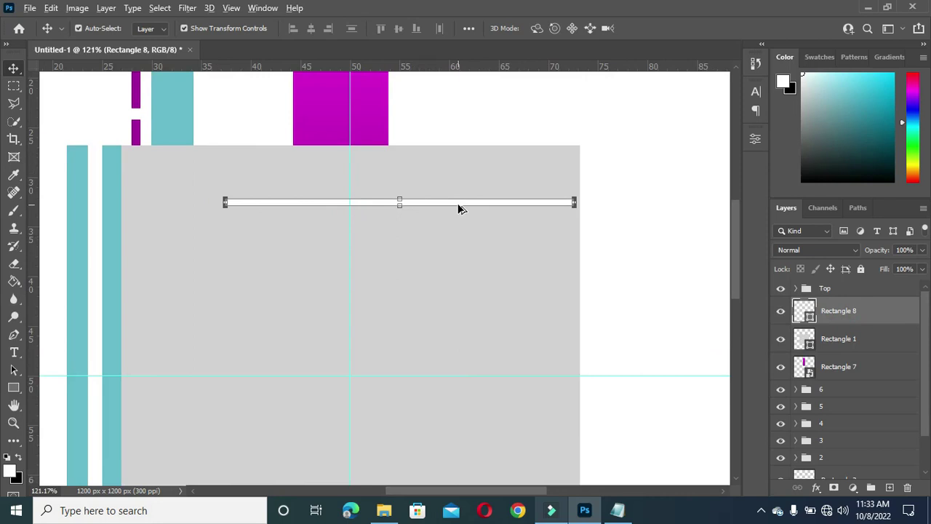
# Step: Duplicate the white bar downward into sixteen evenly stacked bars and select all their layers
pyautogui.moveTo(459, 206); pyautogui.dragTo(456, 318)
pyautogui.keyDown('shift'); pyautogui.click(848, 339); pyautogui.keyUp('shift')
pyautogui.hotkey('ctrl', 't')
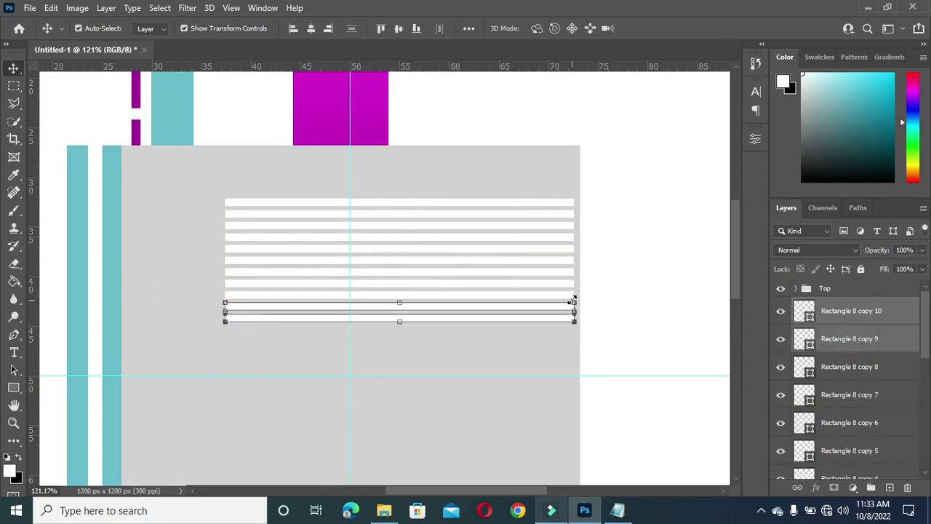
pyautogui.click(466, 326)
pyautogui.click(465, 318)
pyautogui.moveTo(465, 322); pyautogui.dragTo(474, 381)
pyautogui.scroll(-5, 427, 202)
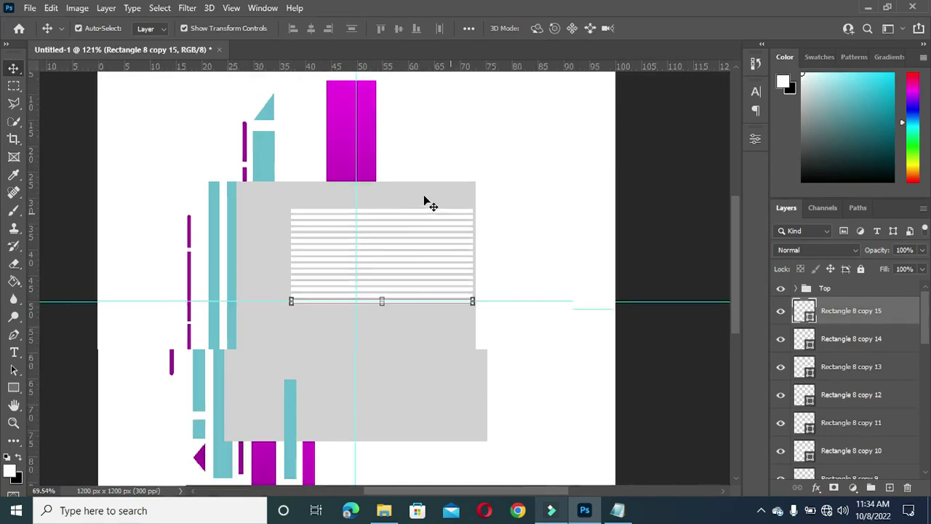
pyautogui.scroll(-3, 841, 338)
pyautogui.scroll(-3, 846, 378)
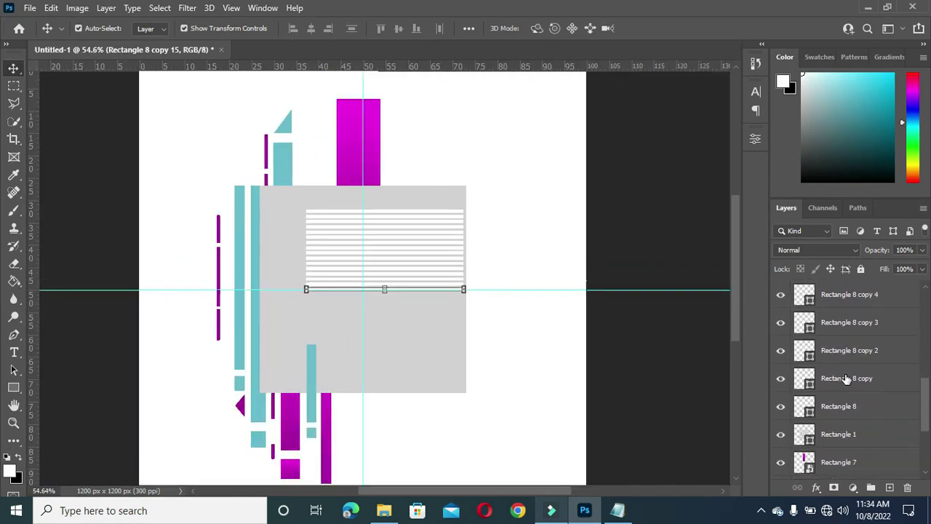
pyautogui.keyDown('shift'); pyautogui.click(839, 406); pyautogui.keyUp('shift')
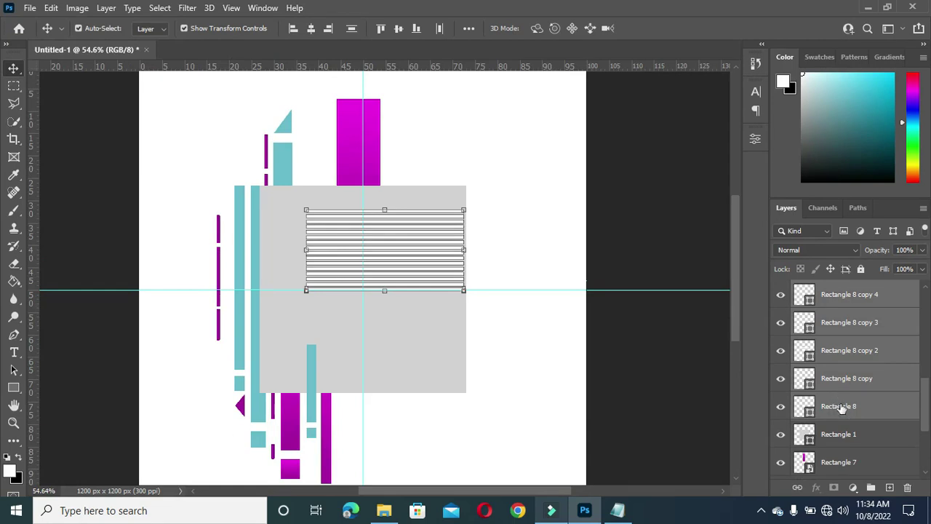
# Step: Merge the white bars into one shape, narrow it, and place it over Rectangle 7
pyautogui.rightClick(845, 410)
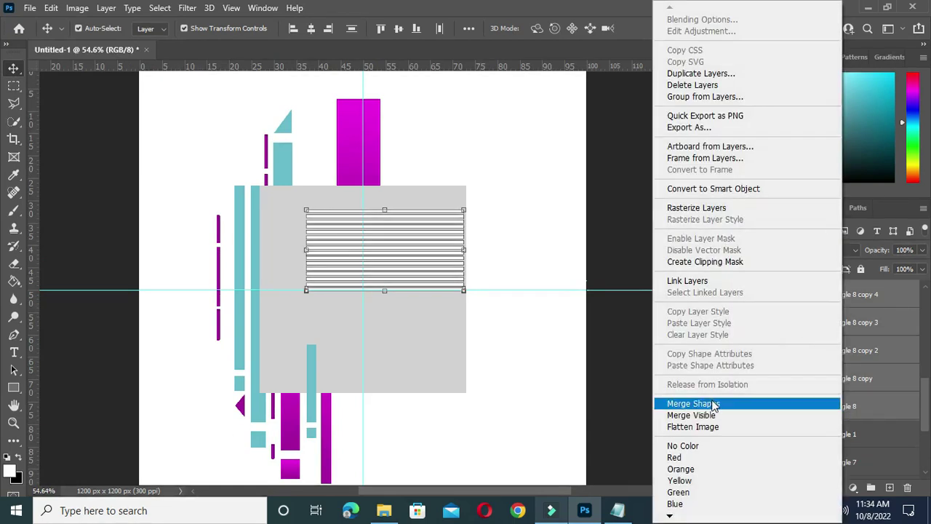
pyautogui.click(827, 404)
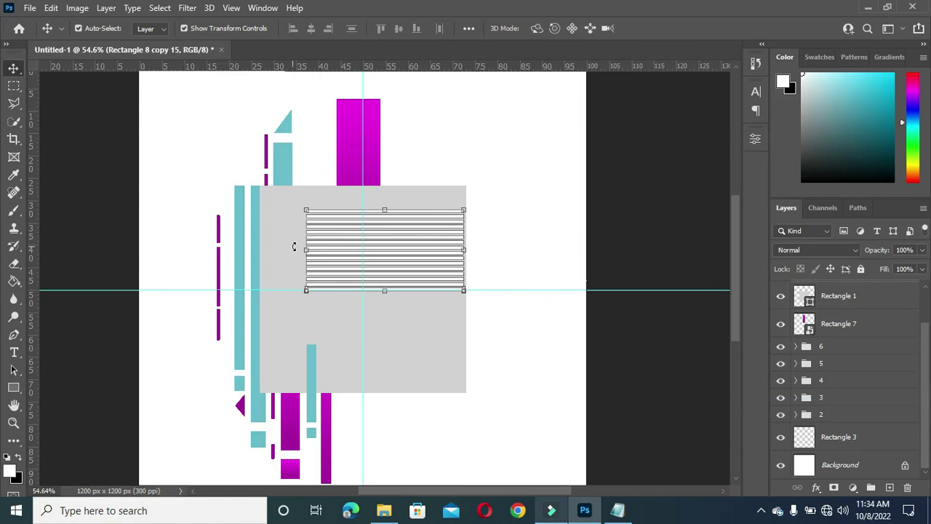
pyautogui.moveTo(309, 250); pyautogui.dragTo(345, 254)
pyautogui.click(676, 29)
pyautogui.moveTo(425, 230); pyautogui.dragTo(397, 123)
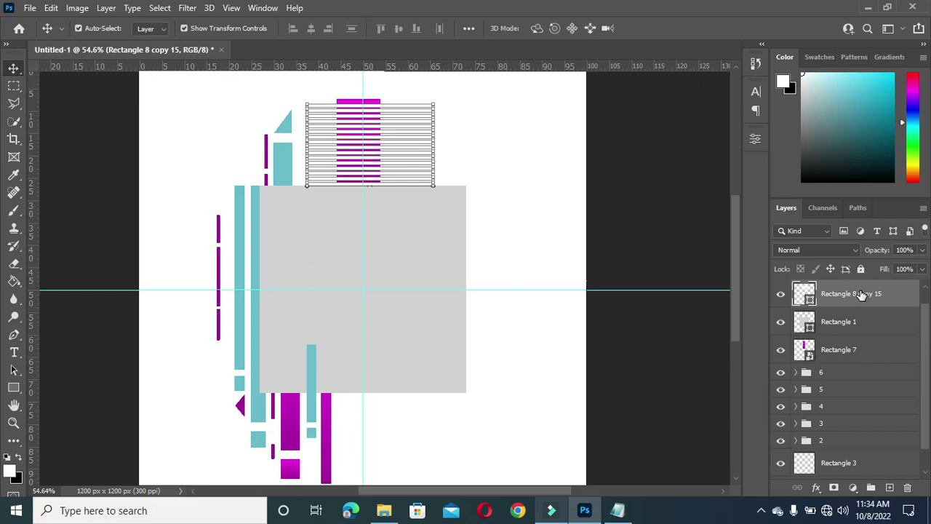
pyautogui.scroll(1, 833, 301)
pyautogui.moveTo(835, 311); pyautogui.dragTo(832, 343)
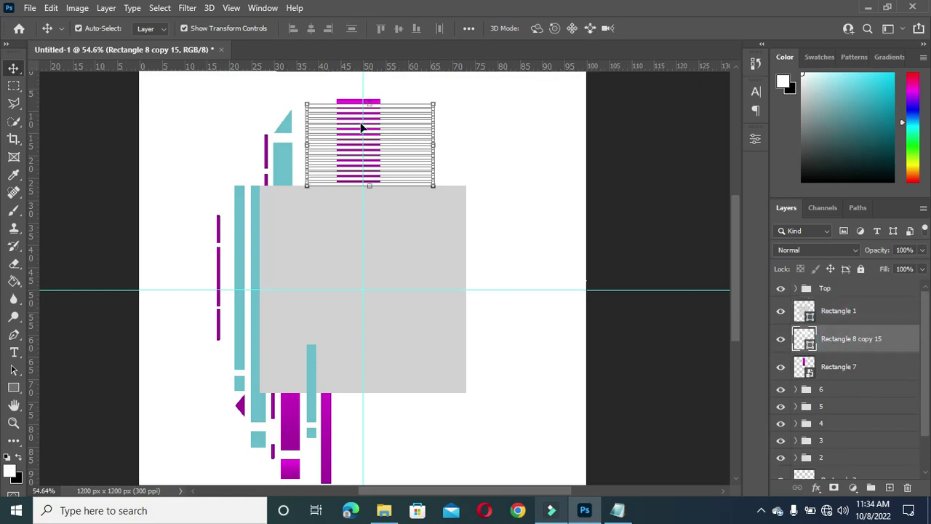
# Step: Rotate the stripes diagonally and enlarge them to cover the magenta bar
pyautogui.moveTo(447, 98); pyautogui.dragTo(424, 73)
pyautogui.moveTo(391, 136); pyautogui.dragTo(385, 140)
pyautogui.moveTo(384, 188); pyautogui.dragTo(395, 149)
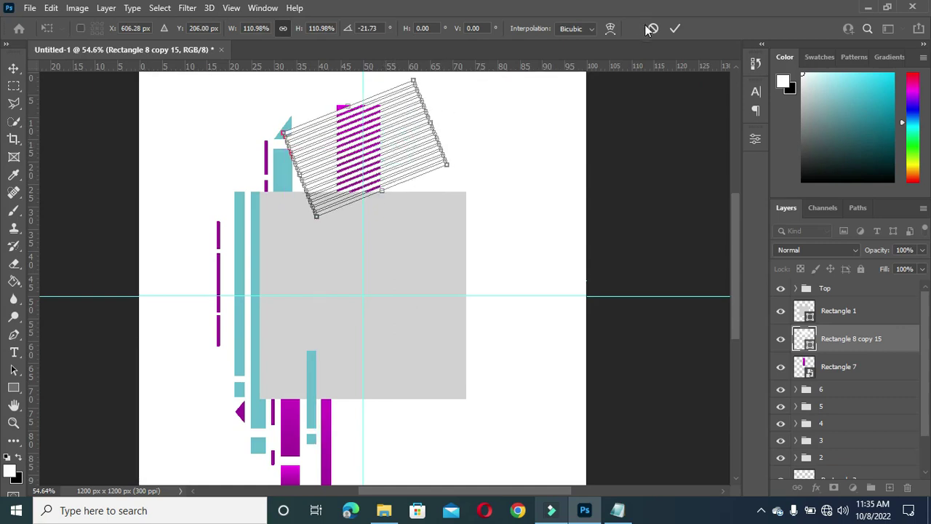
pyautogui.click(676, 29)
pyautogui.scroll(1, 391, 94)
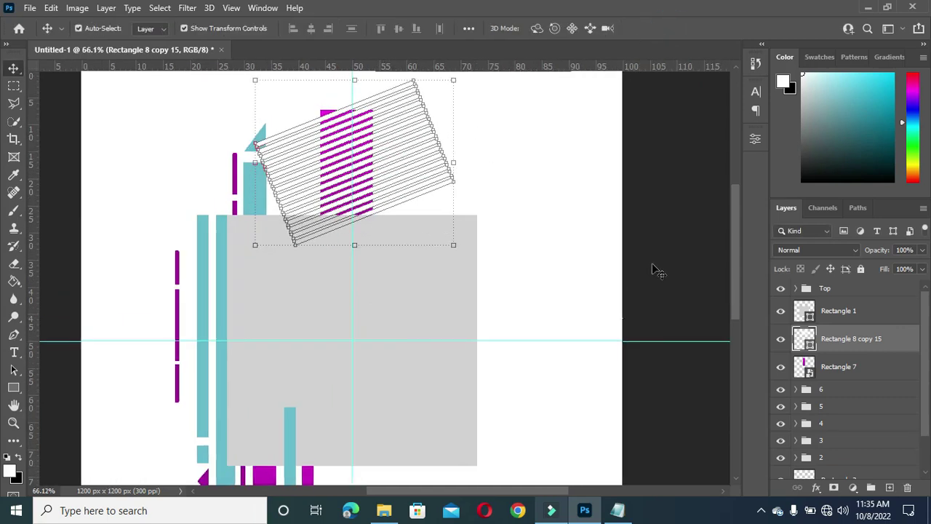
# Step: Clip the stripes to the magenta bar with a clipping mask
pyautogui.rightClick(833, 341)
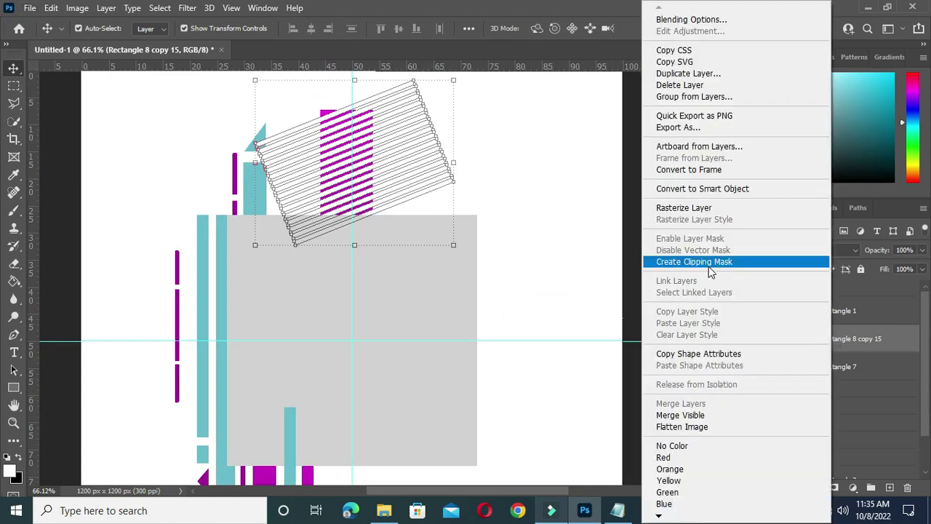
pyautogui.click(710, 264)
pyautogui.click(681, 290)
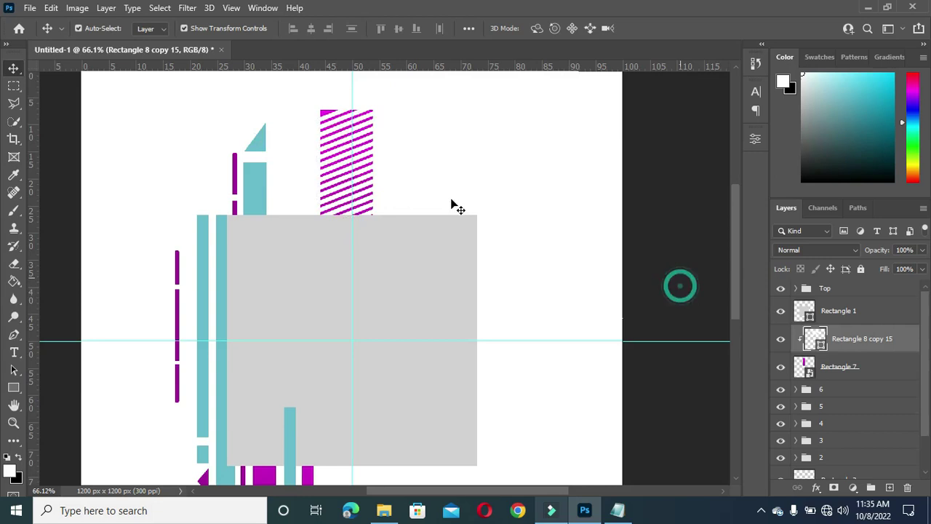
pyautogui.hotkey('ctrl', '-')
# Step: Group the stripes with Rectangle 7 and name the group '7'
pyautogui.keyDown('ctrl'); pyautogui.click(852, 370); pyautogui.keyUp('ctrl')
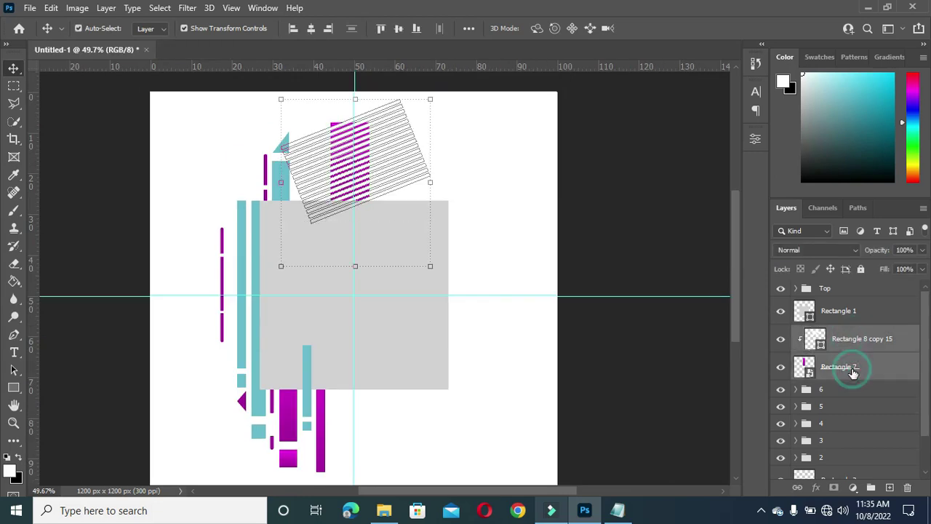
pyautogui.click(871, 487)
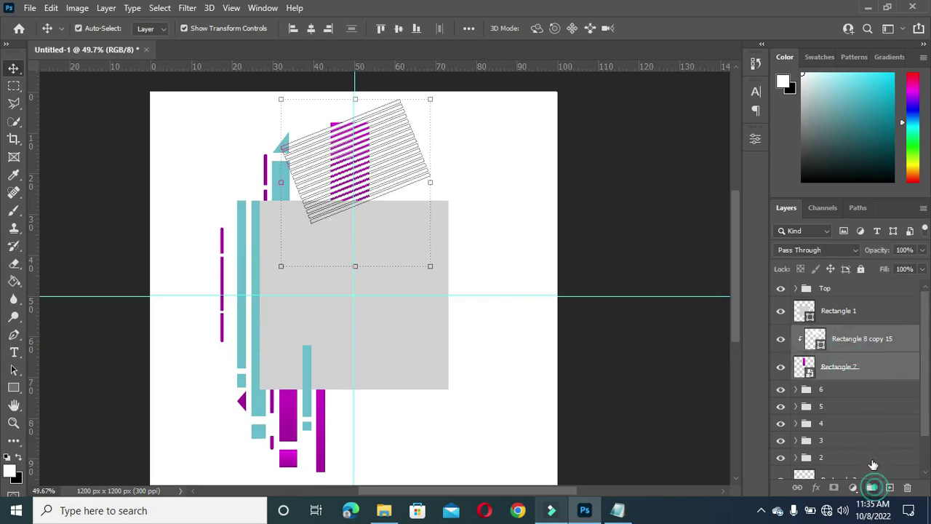
pyautogui.doubleClick(830, 333)
pyautogui.write('7')
pyautogui.click(631, 346)
pyautogui.click(631, 345)
pyautogui.scroll(1, 353, 166)
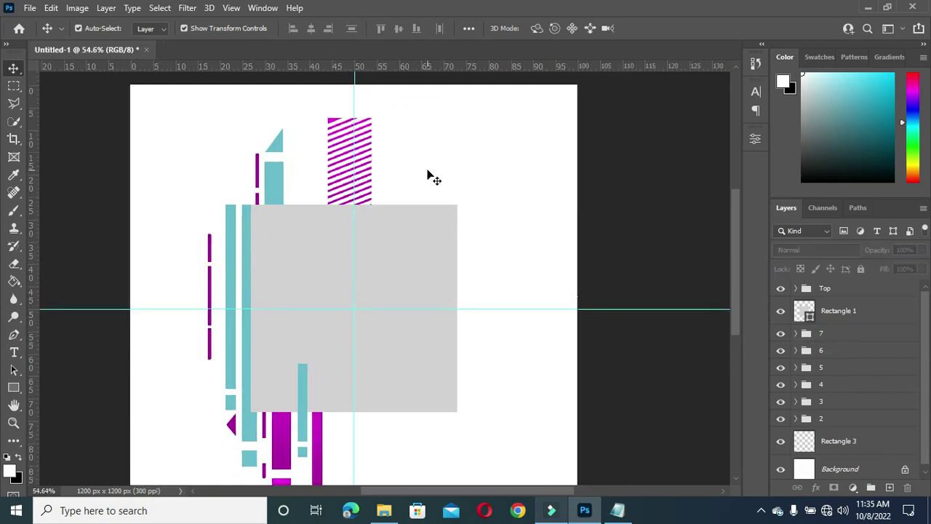
# Step: Draw a small square below the grey square and give it a magenta Gradient Overlay
pyautogui.moveTo(737, 249); pyautogui.dragTo(736, 260)
pyautogui.click(13, 387)
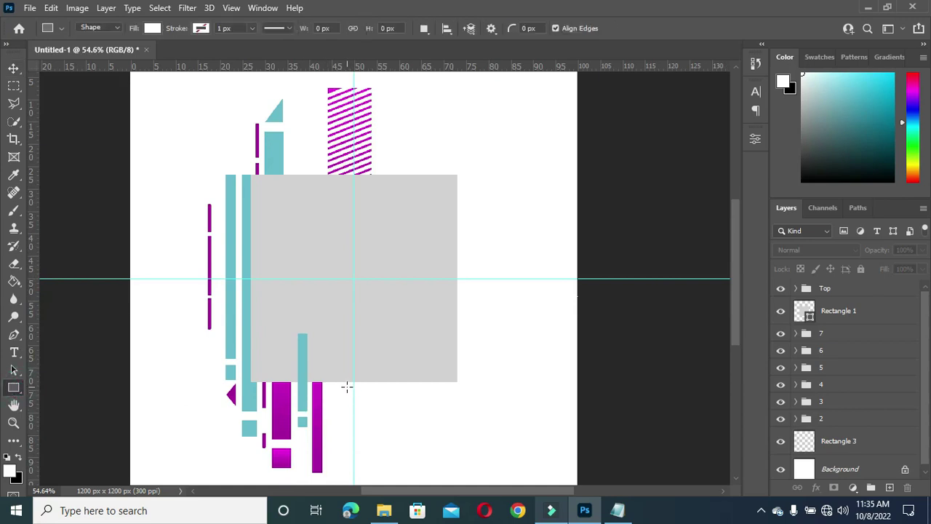
pyautogui.moveTo(347, 387); pyautogui.dragTo(373, 420)
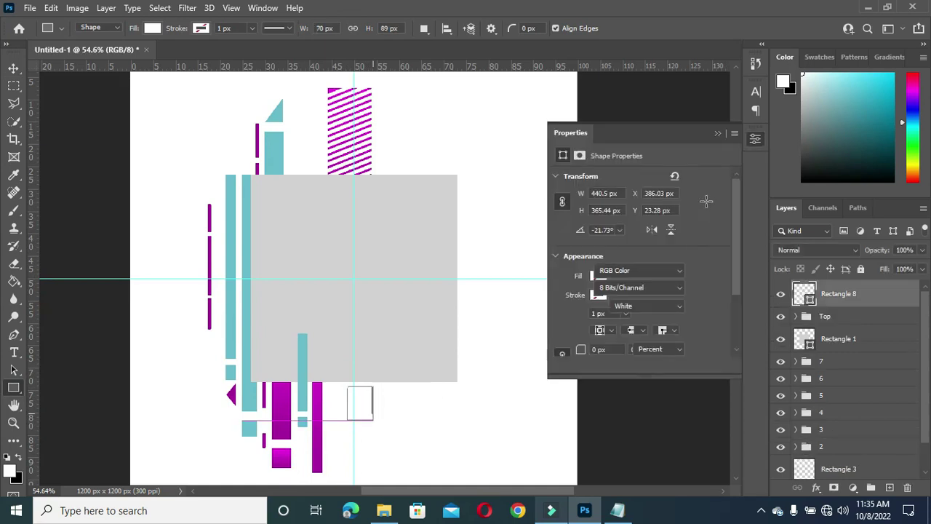
pyautogui.click(715, 134)
pyautogui.press('v')
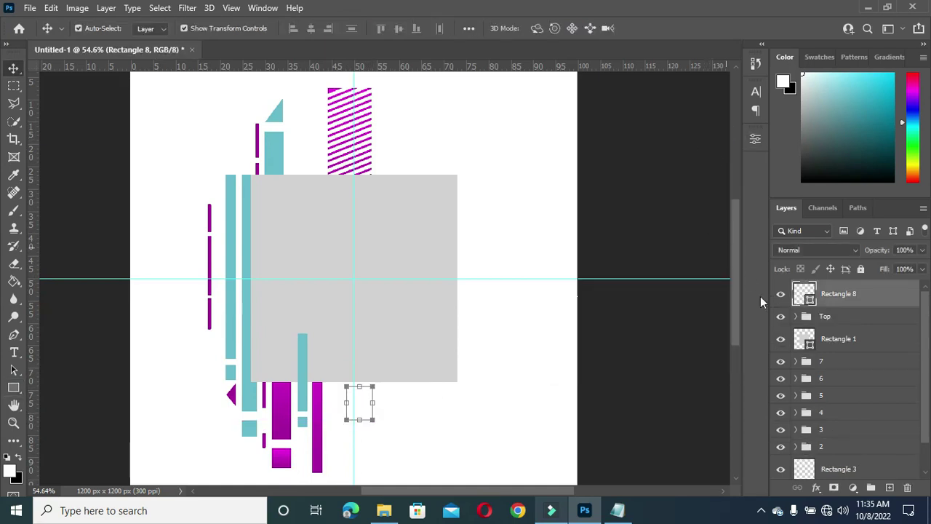
pyautogui.click(817, 488)
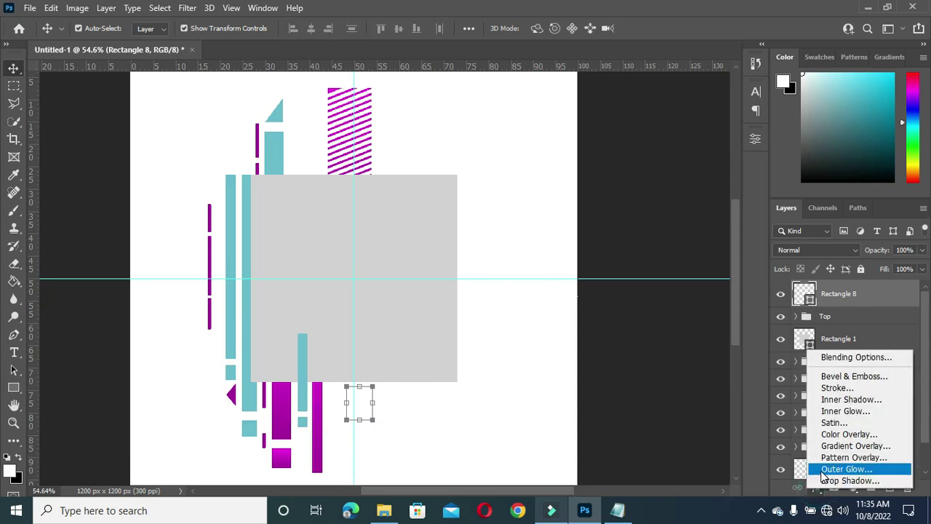
pyautogui.click(837, 443)
pyautogui.click(717, 150)
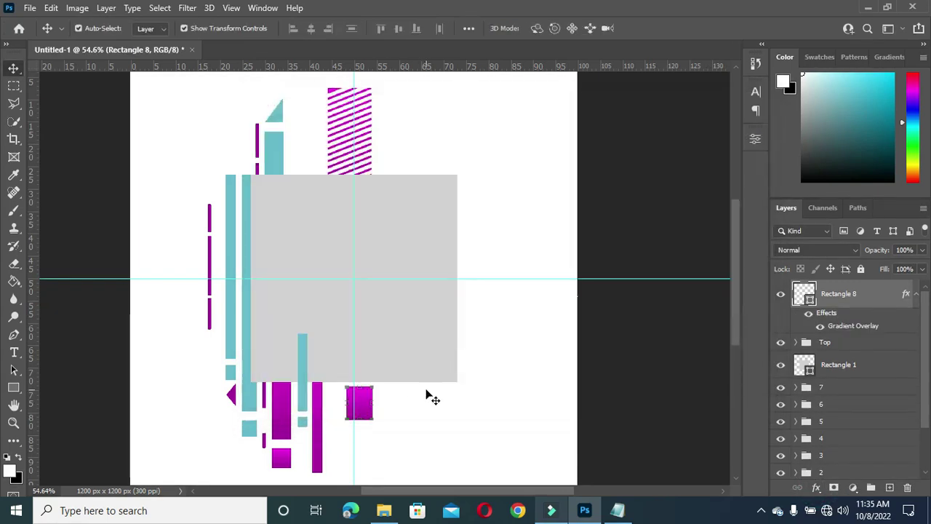
# Step: Nudge the square down and left, then move its layer below Rectangle 1
pyautogui.hotkey('shift', 'Down')
pyautogui.hotkey('shift', 'Down')
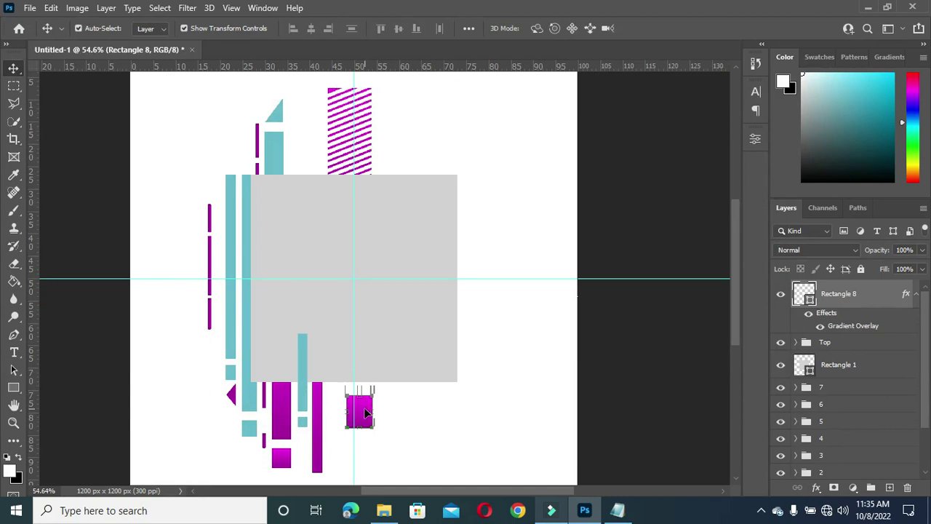
pyautogui.hotkey('shift', 'Left')
pyautogui.hotkey('shift', 'Left')
pyautogui.click(917, 295)
pyautogui.moveTo(840, 303); pyautogui.dragTo(837, 352)
pyautogui.click(653, 340)
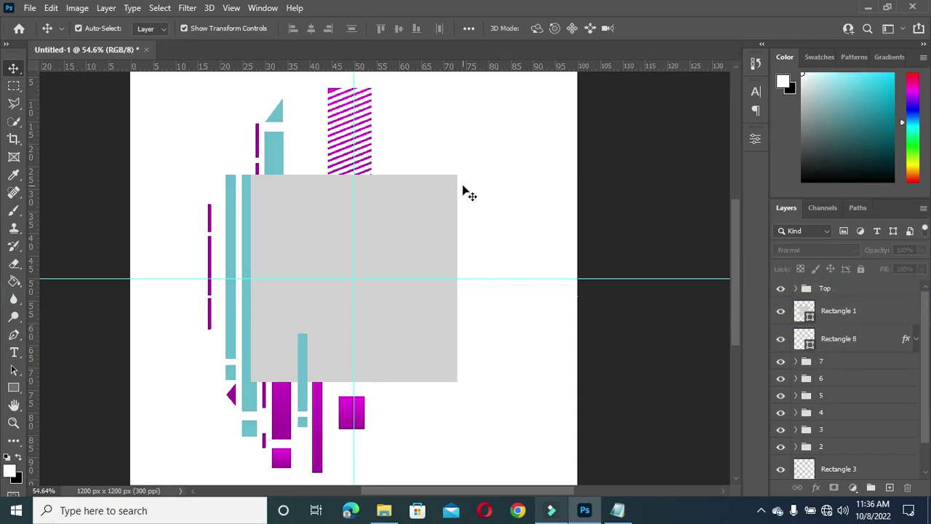
pyautogui.click(14, 388)
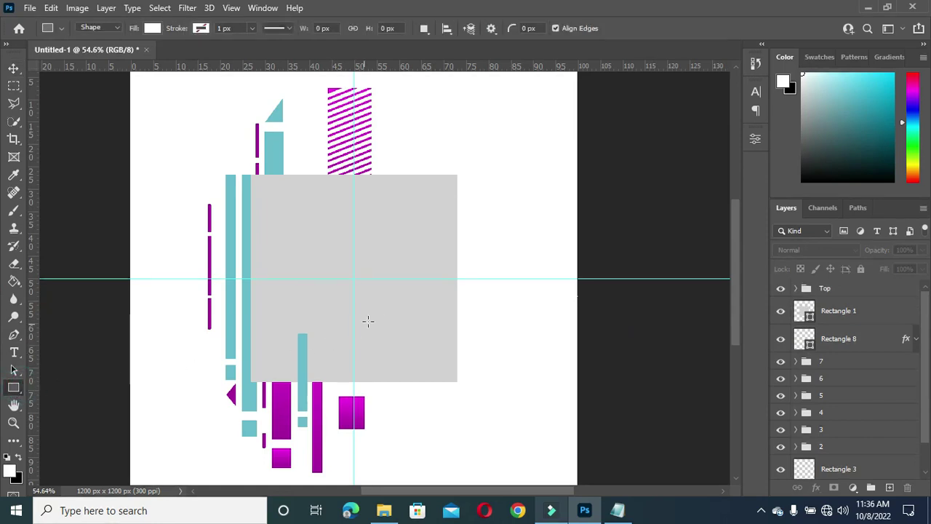
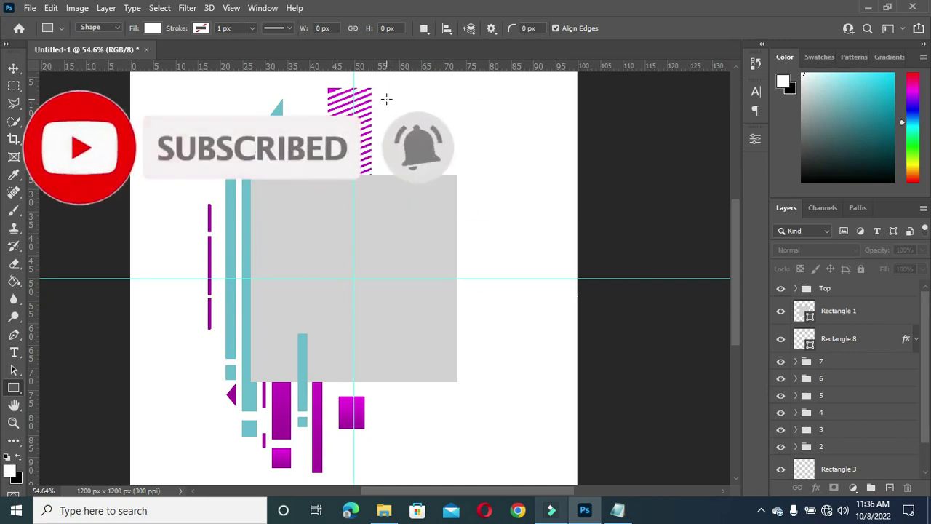
# Step: Draw a tall 63 × 997 px bar right of the grey square and stack it behind the grey block
pyautogui.moveTo(386, 98); pyautogui.dragTo(408, 469)
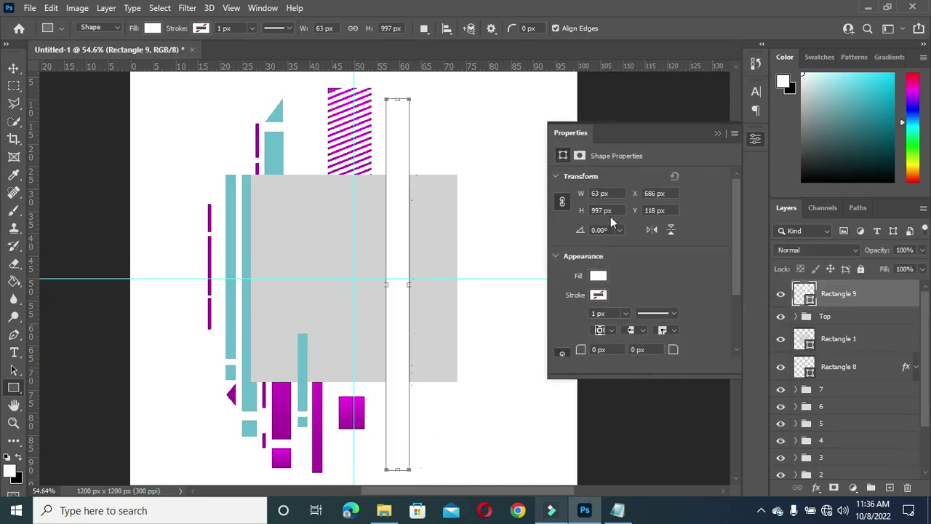
pyautogui.click(718, 133)
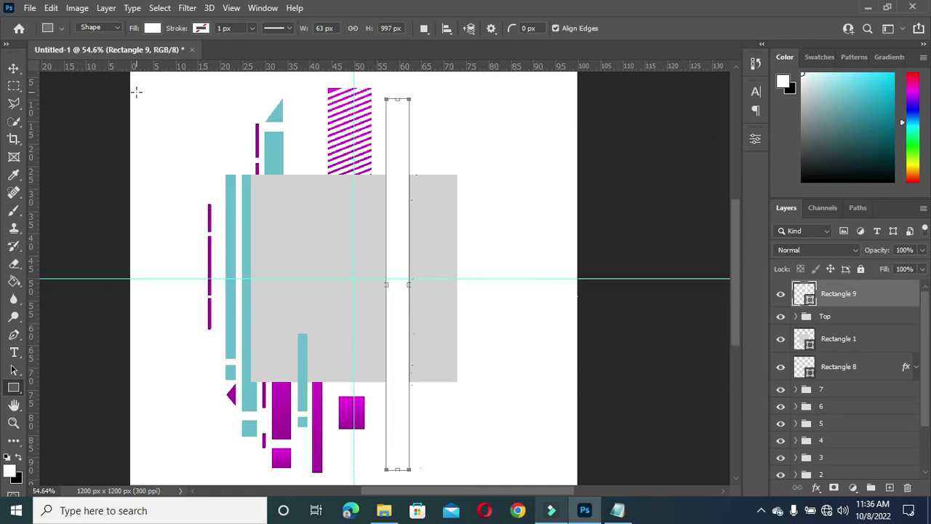
pyautogui.press('v')
pyautogui.moveTo(861, 299); pyautogui.dragTo(851, 349)
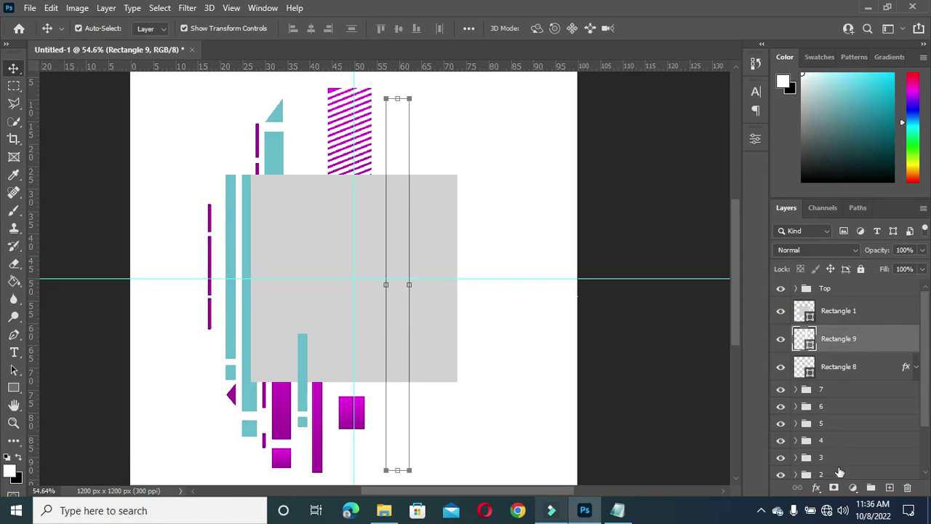
# Step: Give the new bar a magenta gradient overlay
pyautogui.click(816, 488)
pyautogui.click(841, 444)
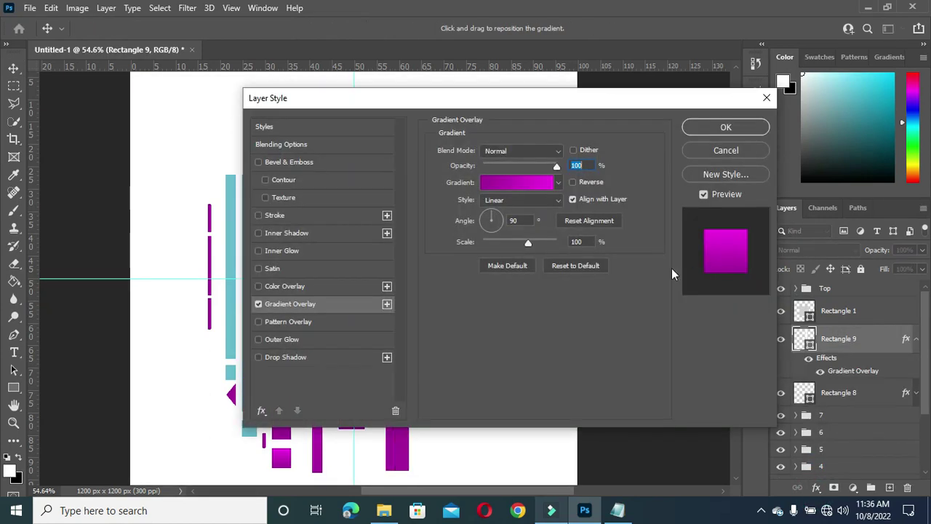
pyautogui.click(726, 128)
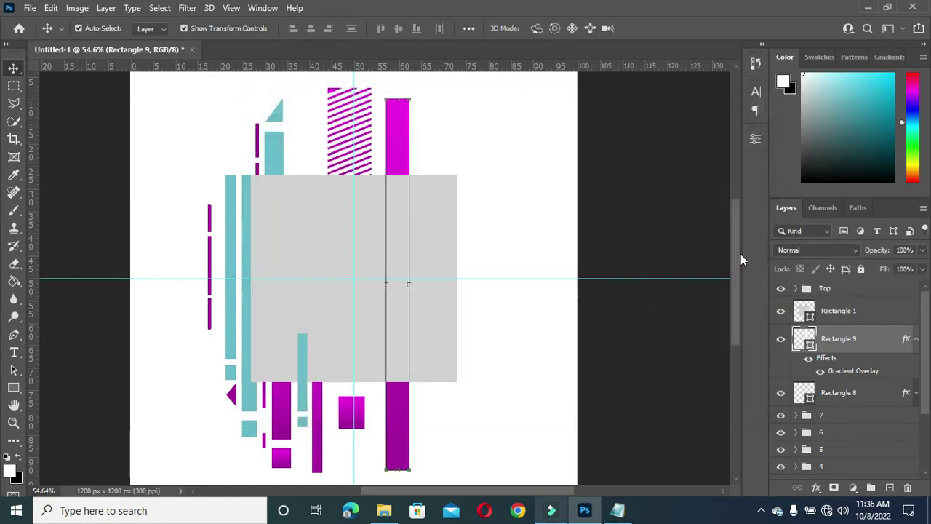
# Step: Duplicate the small magenta rectangle, stack the copy above Rectangle 9 and move it under the tall bar
pyautogui.moveTo(738, 257); pyautogui.dragTo(736, 275)
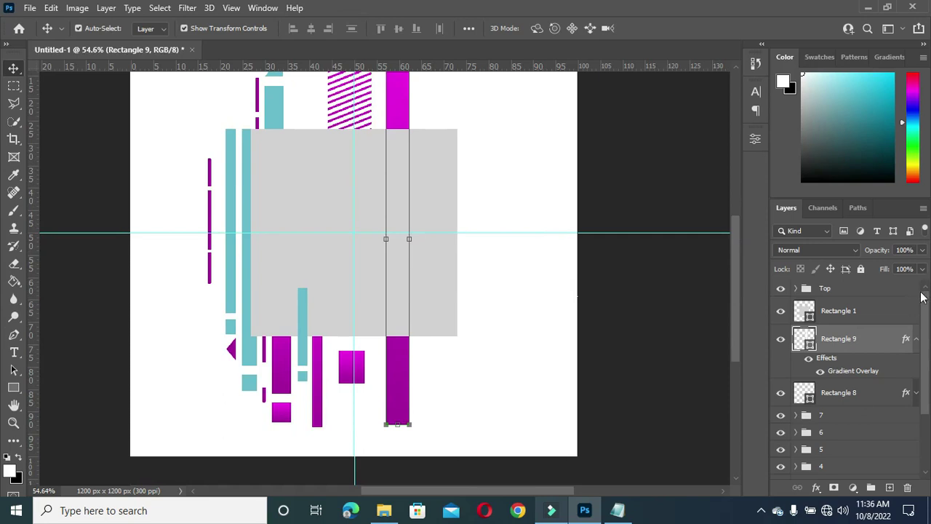
pyautogui.click(915, 341)
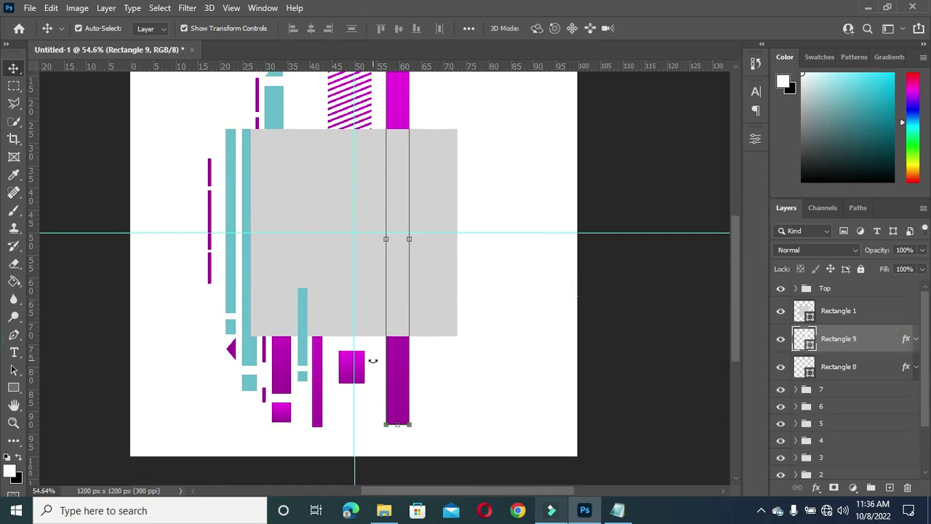
pyautogui.click(353, 371)
pyautogui.moveTo(839, 369); pyautogui.dragTo(888, 483)
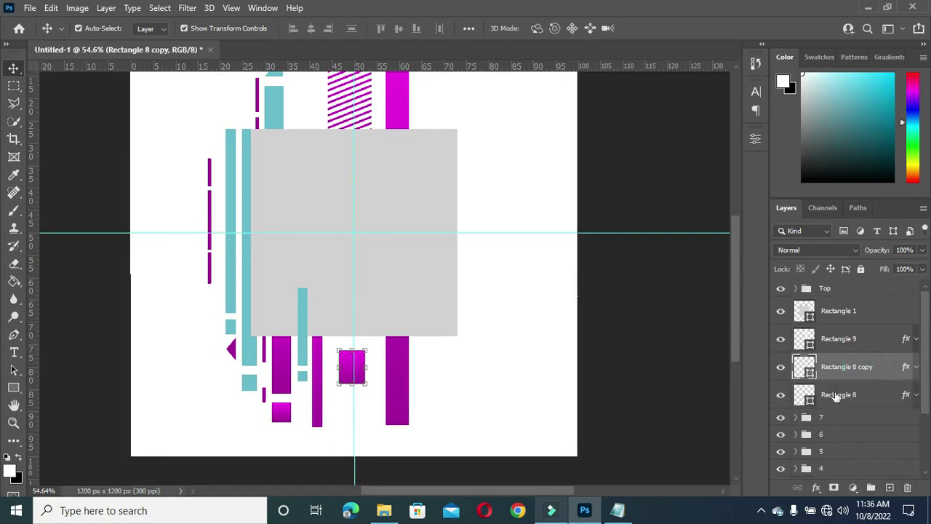
pyautogui.moveTo(863, 366); pyautogui.dragTo(856, 326)
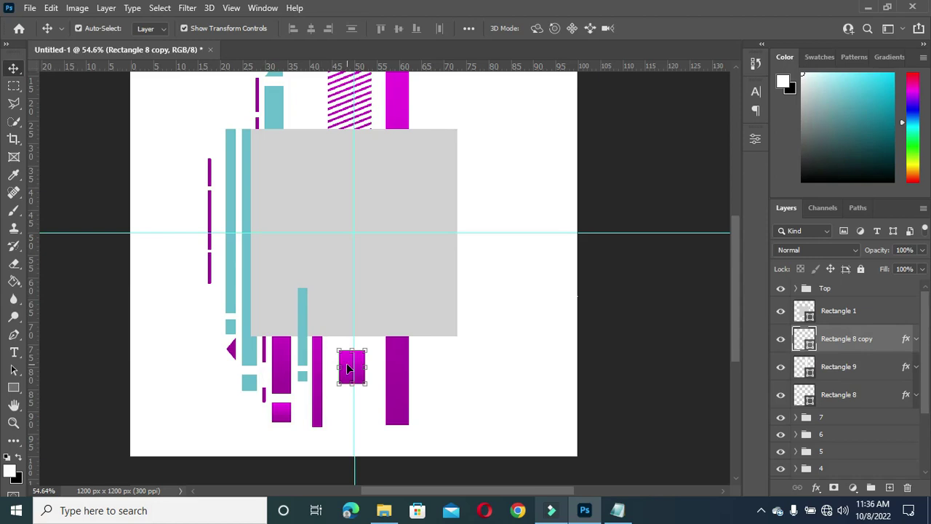
pyautogui.moveTo(352, 370); pyautogui.dragTo(399, 445)
# Step: Shorten the tall bar to 94% height and stretch the copy to 124% into a square
pyautogui.moveTo(734, 315); pyautogui.dragTo(731, 345)
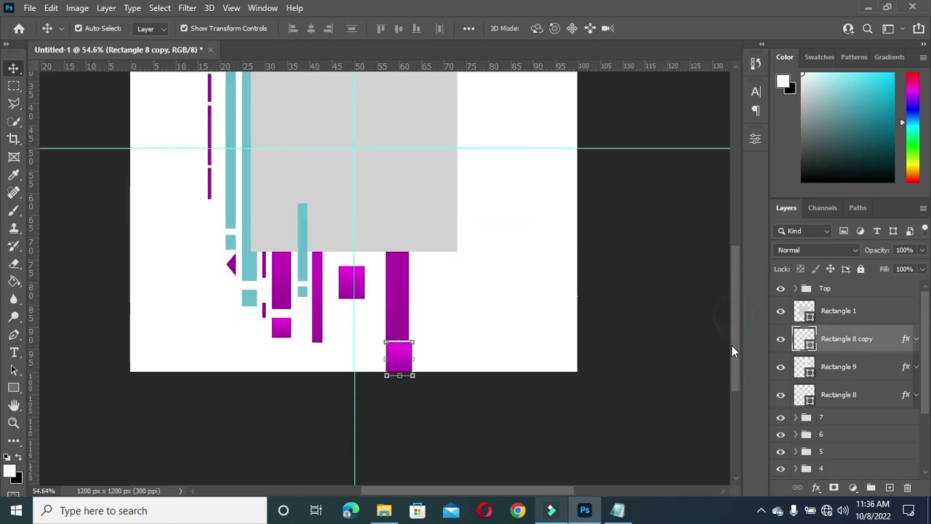
pyautogui.moveTo(399, 376); pyautogui.dragTo(399, 362)
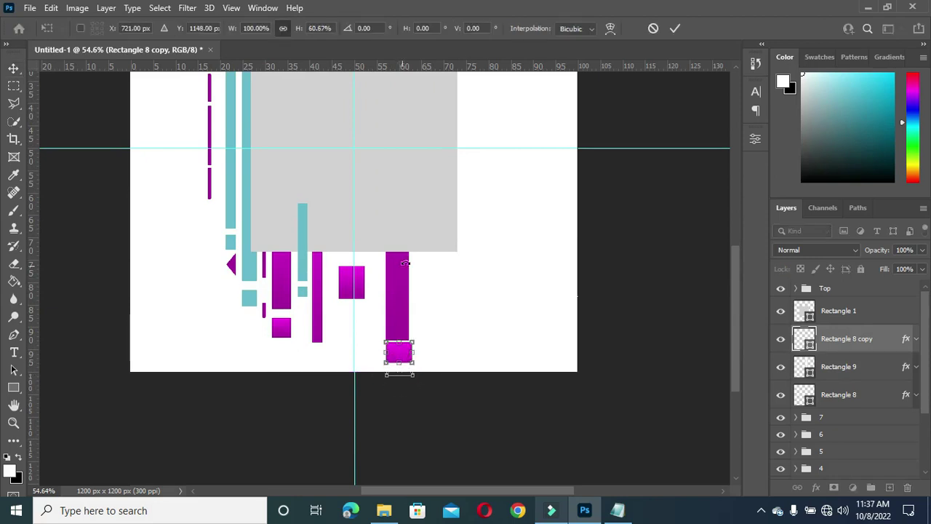
pyautogui.click(674, 29)
pyautogui.click(398, 304)
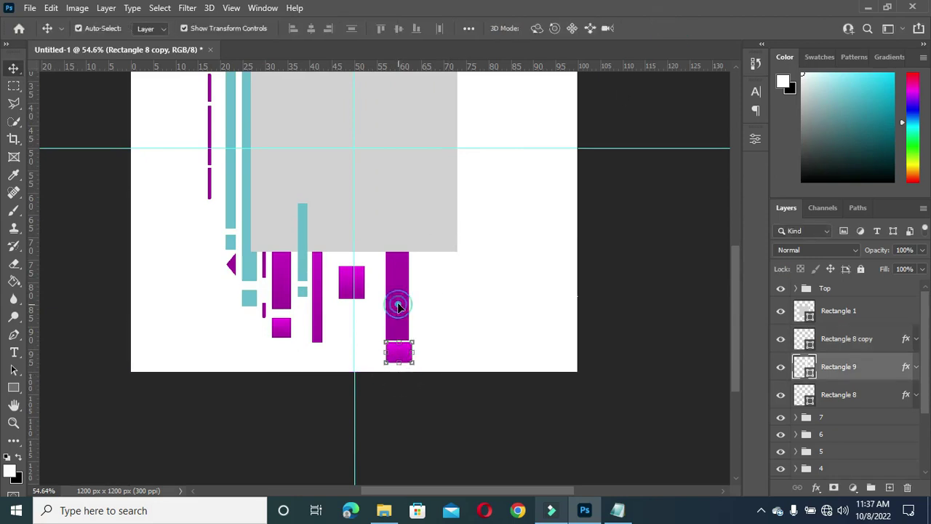
pyautogui.moveTo(397, 342); pyautogui.dragTo(396, 319)
pyautogui.click(675, 29)
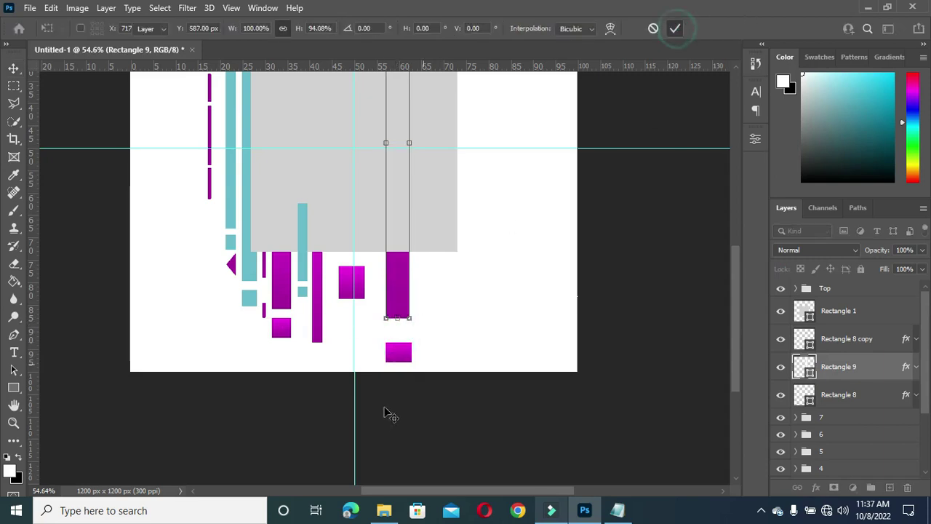
pyautogui.click(394, 352)
pyautogui.moveTo(398, 343); pyautogui.dragTo(401, 338)
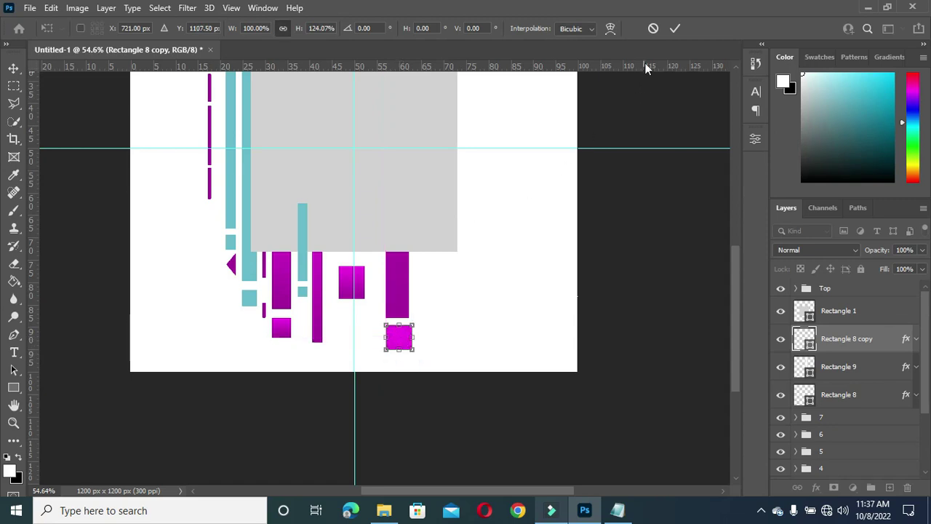
pyautogui.click(676, 29)
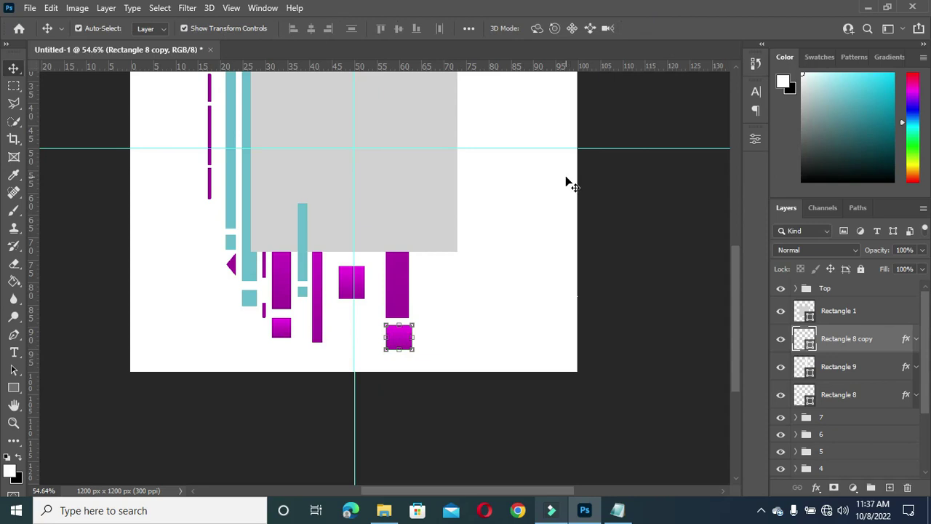
# Step: Scale Rectangle 8 copy to 68.57% width by 91.04% height, narrower than the bar
pyautogui.scroll(2, 393, 347)
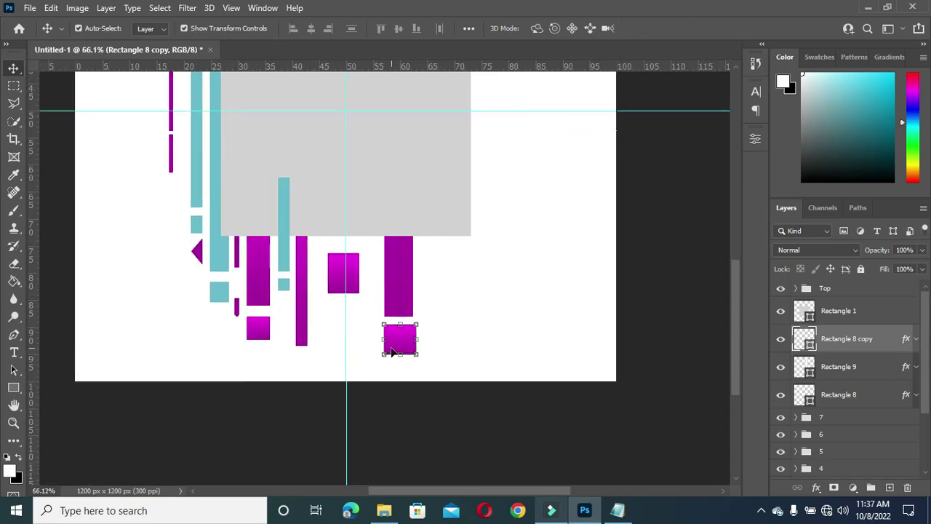
pyautogui.hotkey('ctrl', 't')
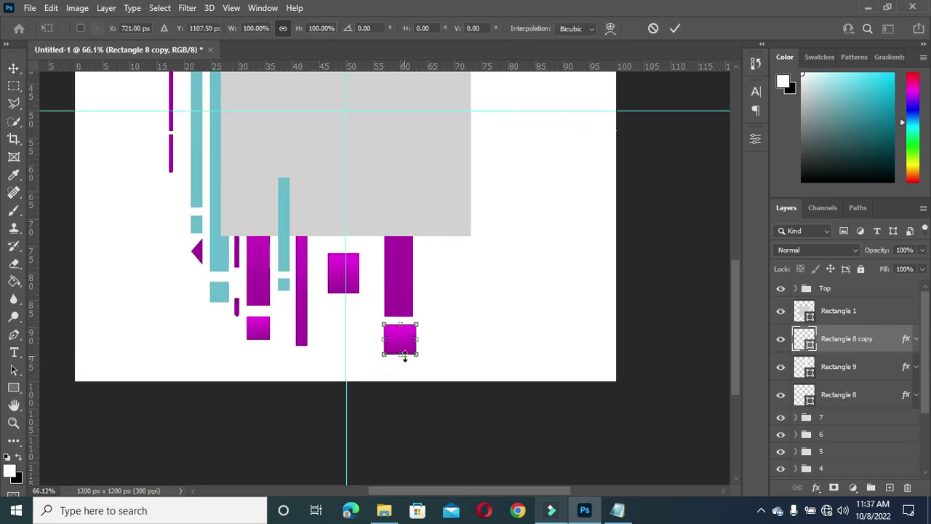
pyautogui.moveTo(419, 354); pyautogui.dragTo(392, 355)
pyautogui.scroll(1, 409, 336)
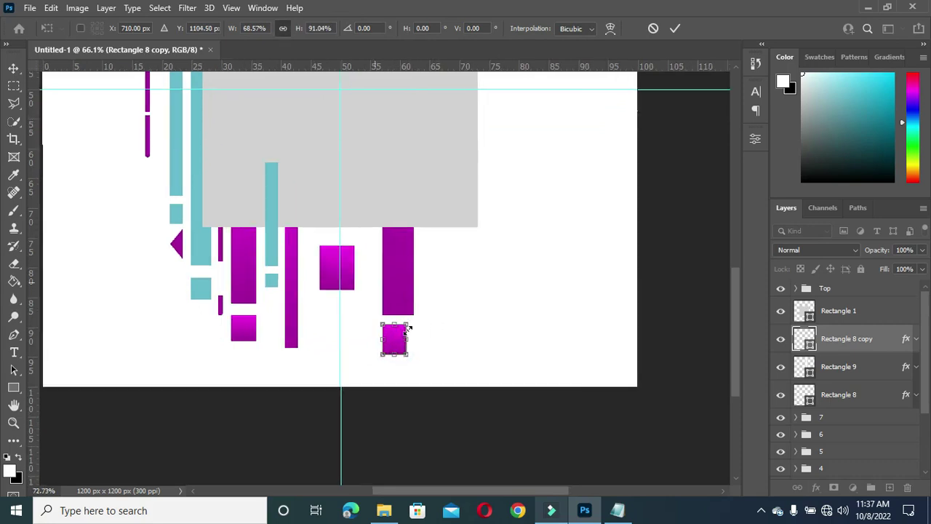
pyautogui.click(675, 28)
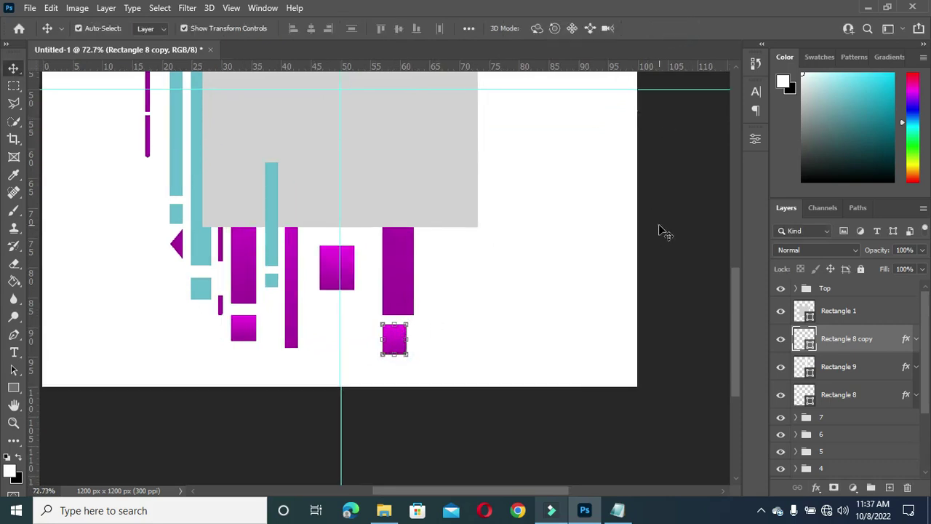
pyautogui.click(657, 225)
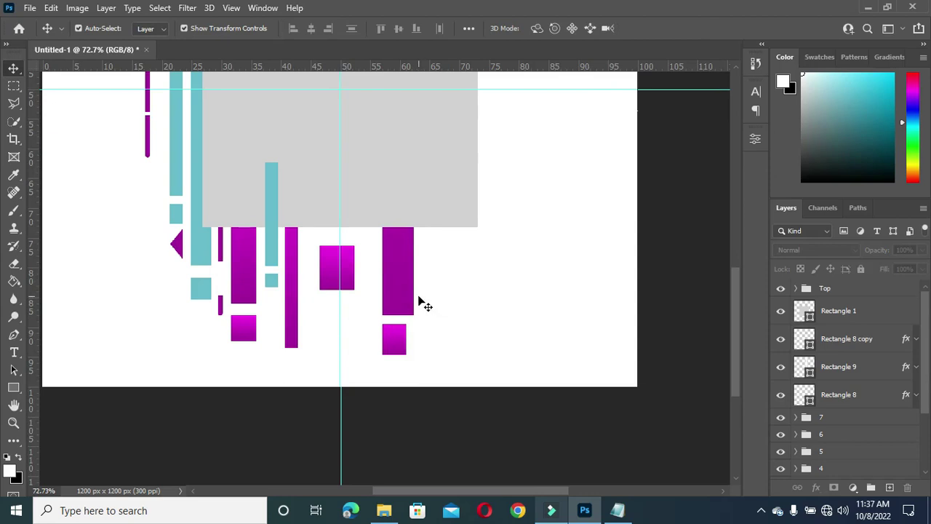
pyautogui.scroll(-1, 419, 298)
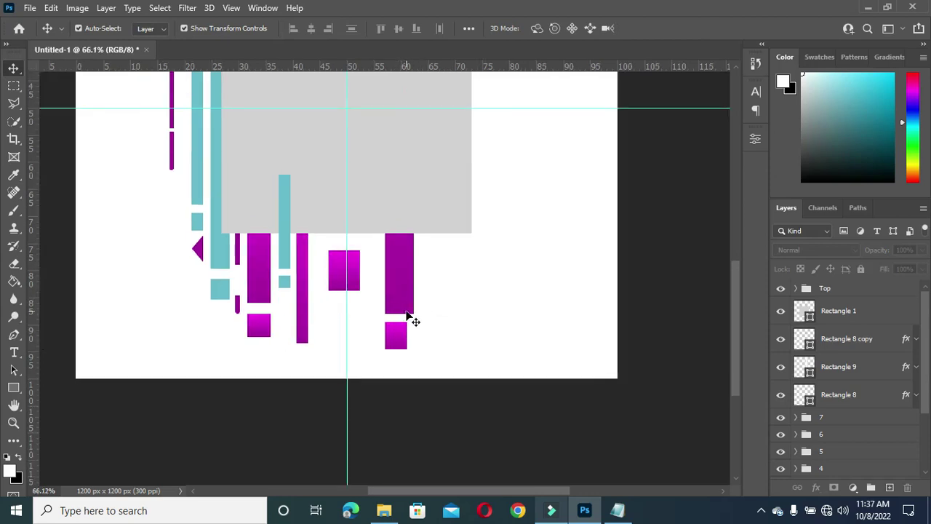
pyautogui.moveTo(735, 368); pyautogui.dragTo(734, 318)
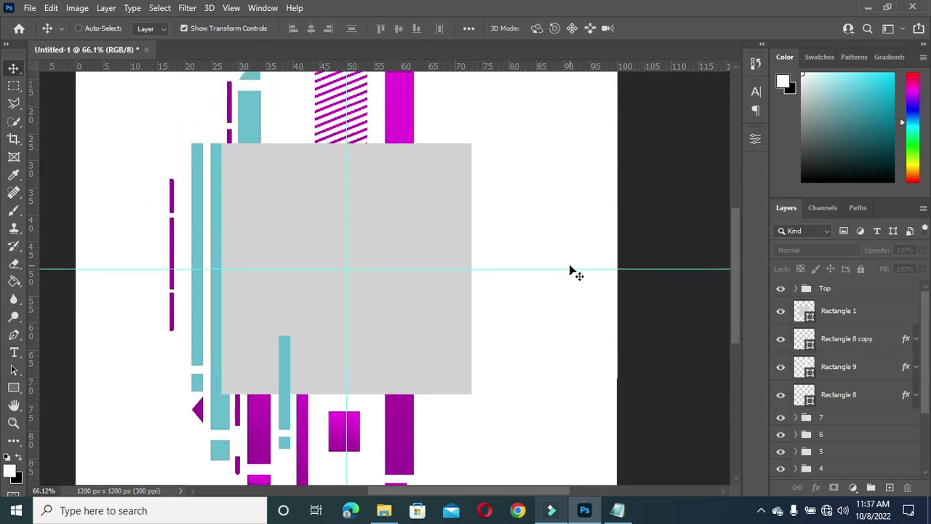
pyautogui.scroll(-1, 569, 271)
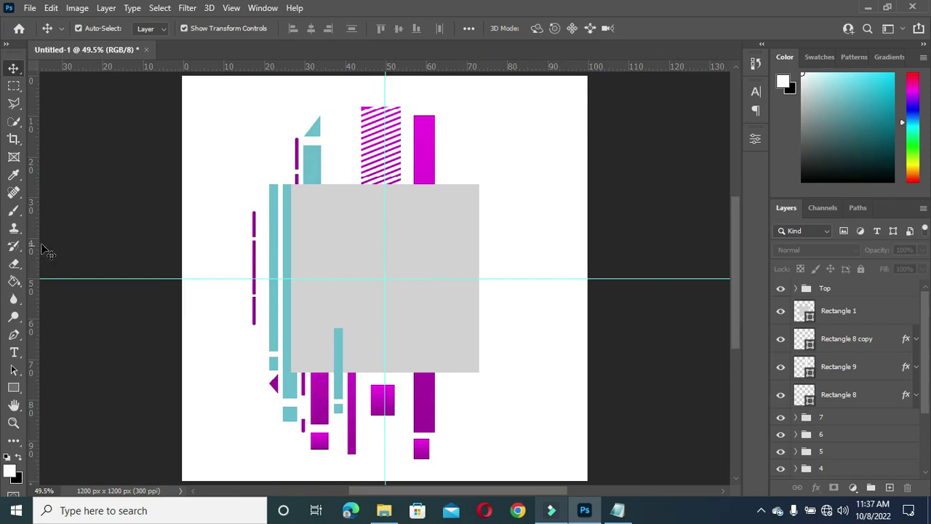
# Step: Group Rectangle 8 copy together with Rectangle 9
pyautogui.click(13, 387)
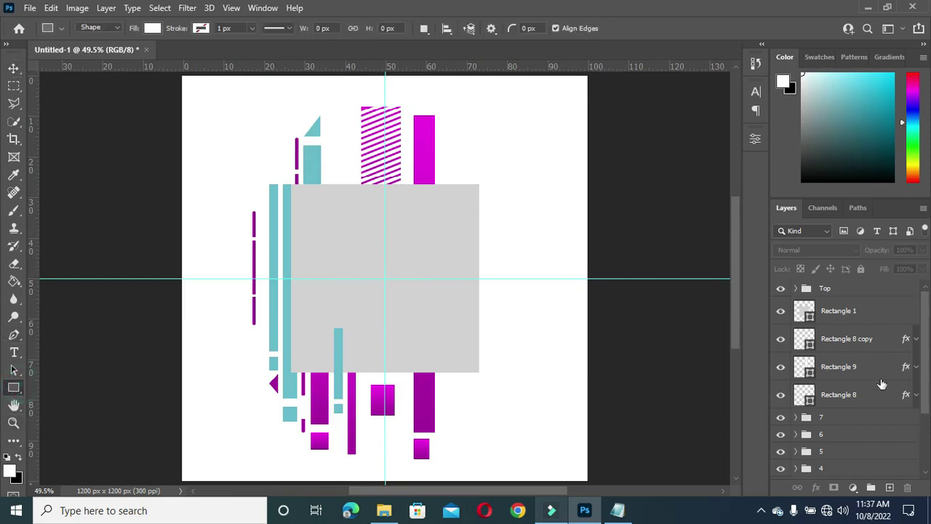
pyautogui.click(851, 339)
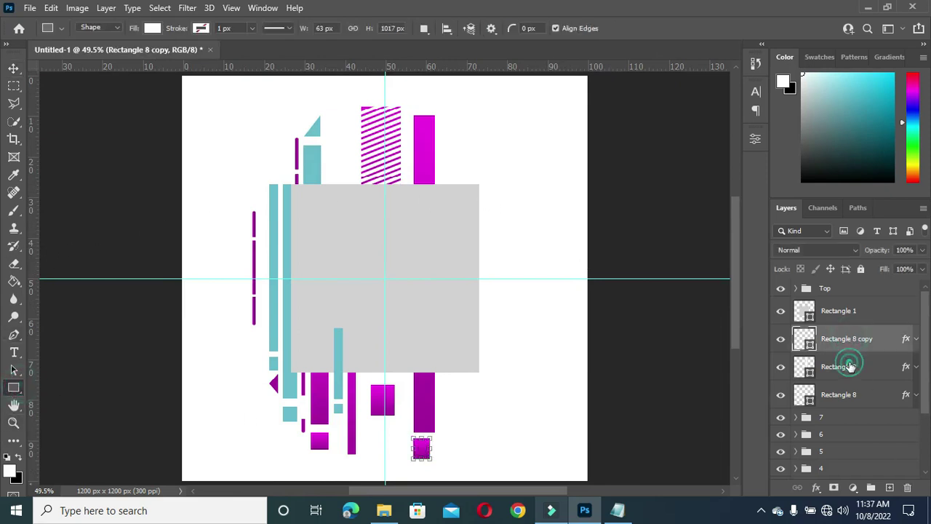
pyautogui.keyDown('shift'); pyautogui.click(853, 366); pyautogui.keyUp('shift')
pyautogui.click(872, 487)
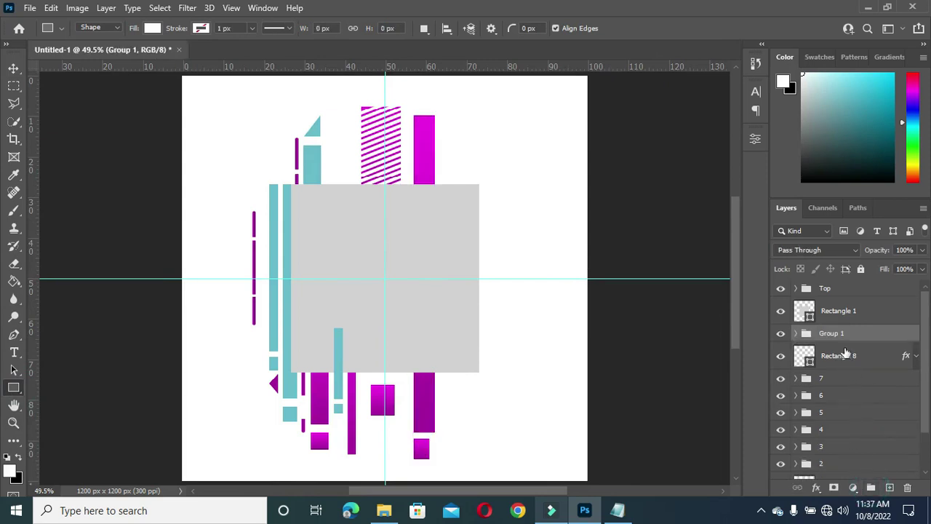
# Step: Put Rectangle 8 in its own group and rename the two groups 8 and 9
pyautogui.click(840, 360)
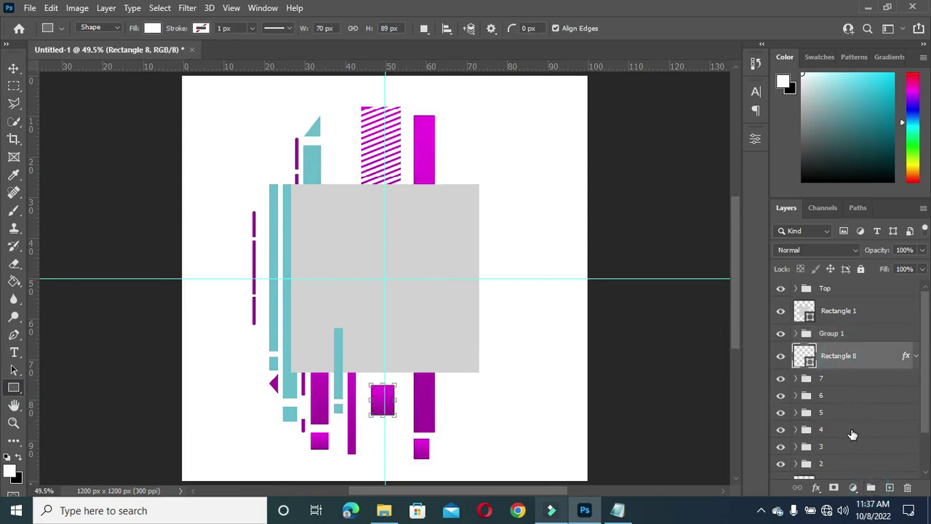
pyautogui.hotkey('ctrl', 'g')
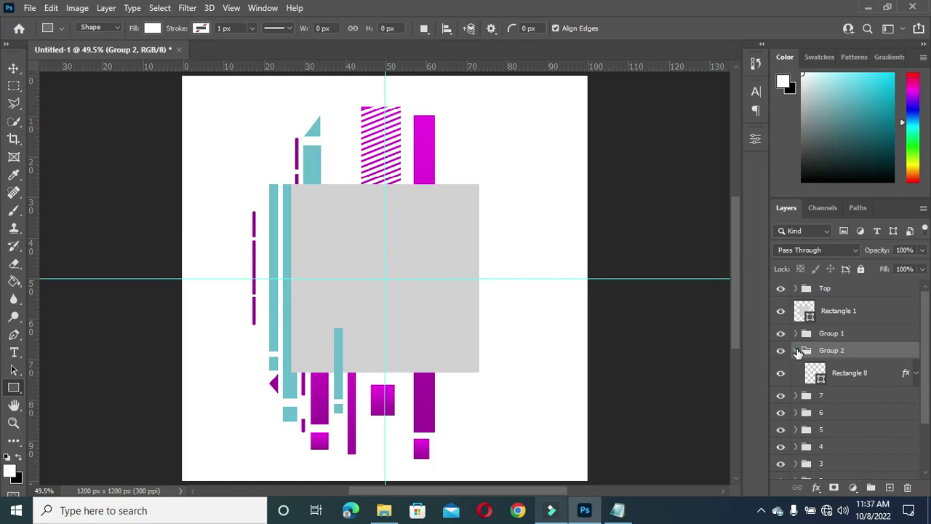
pyautogui.click(797, 352)
pyautogui.doubleClick(832, 351)
pyautogui.write('8')
pyautogui.press('Return')
pyautogui.doubleClick(832, 334)
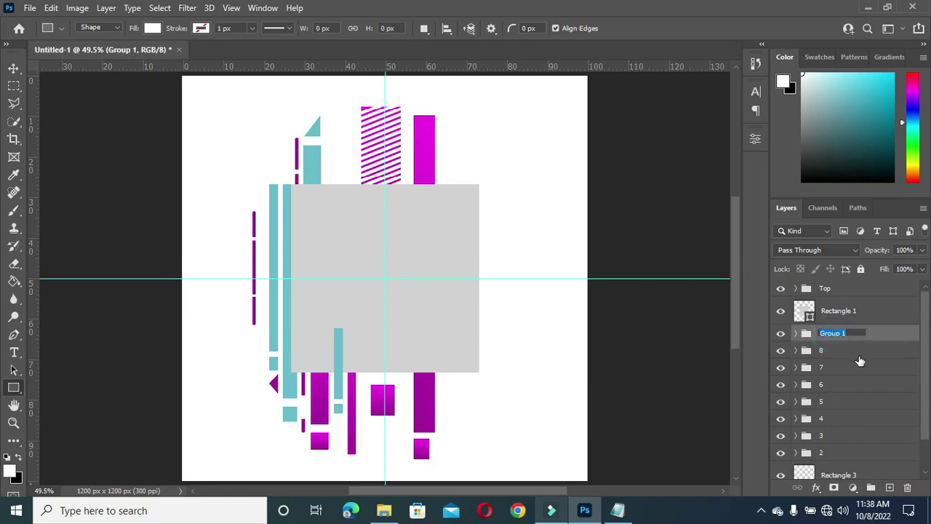
pyautogui.press('Return')
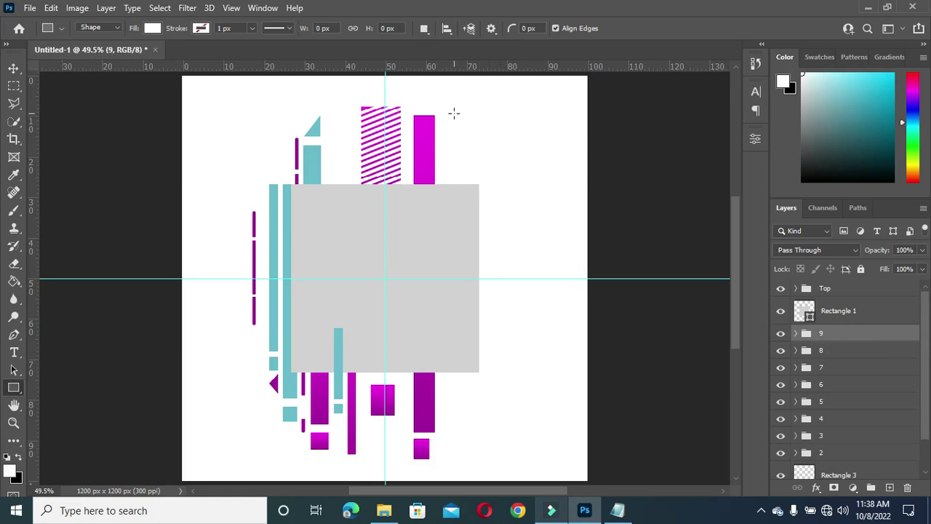
# Step: Draw a new tall narrow rectangle, Rectangle 10, right of the magenta bar
pyautogui.moveTo(452, 106); pyautogui.dragTo(478, 273)
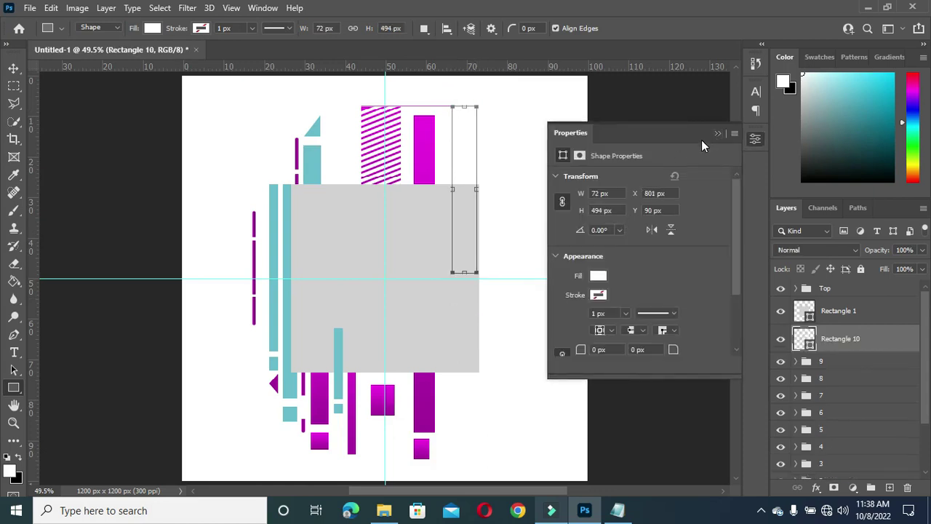
pyautogui.press('v')
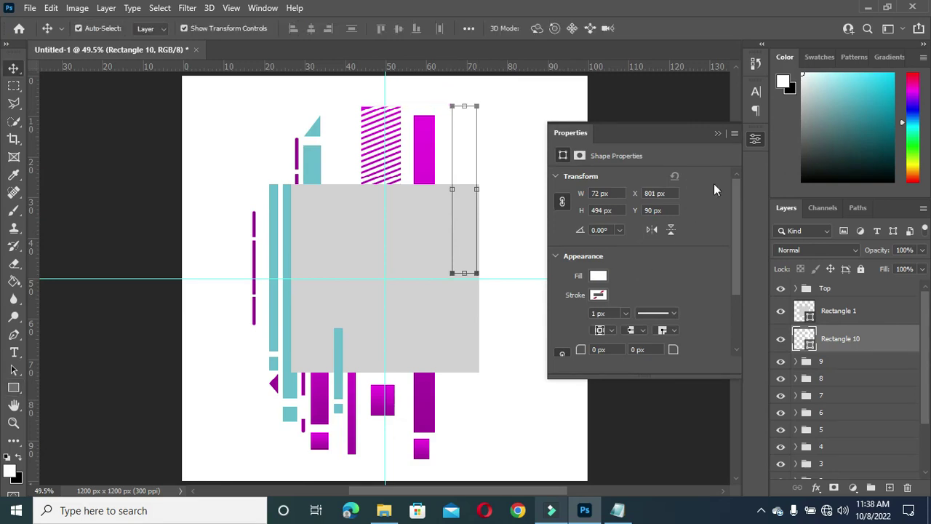
pyautogui.click(717, 134)
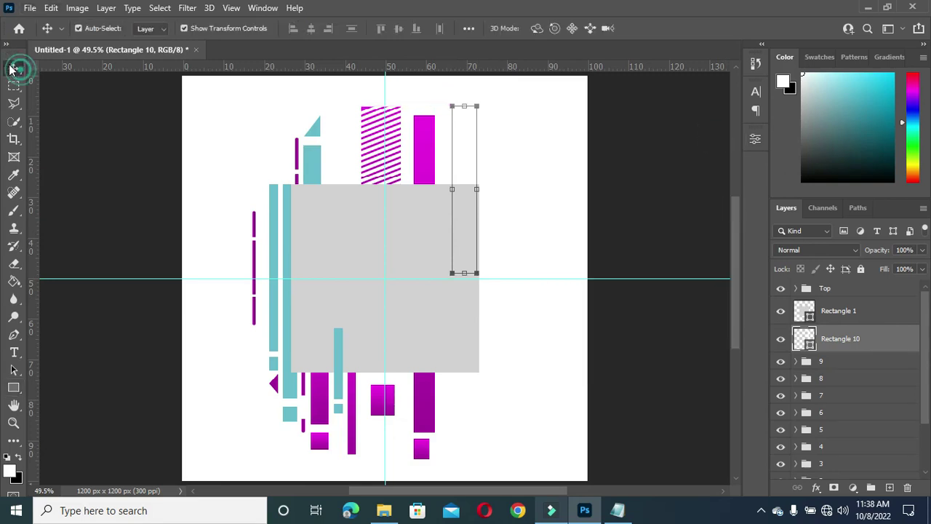
# Step: Give Rectangle 10 a magenta gradient overlay matching the other bars
pyautogui.click(816, 490)
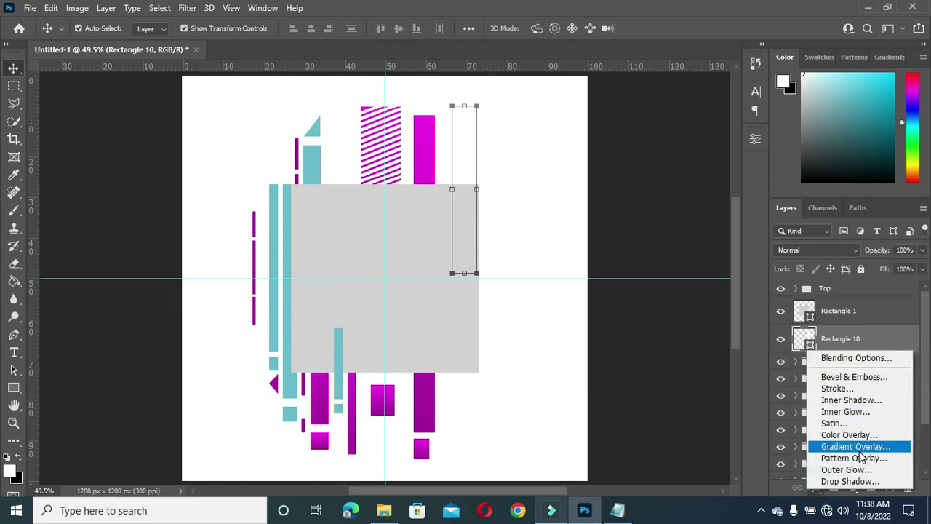
pyautogui.click(806, 339)
pyautogui.doubleClick(806, 339)
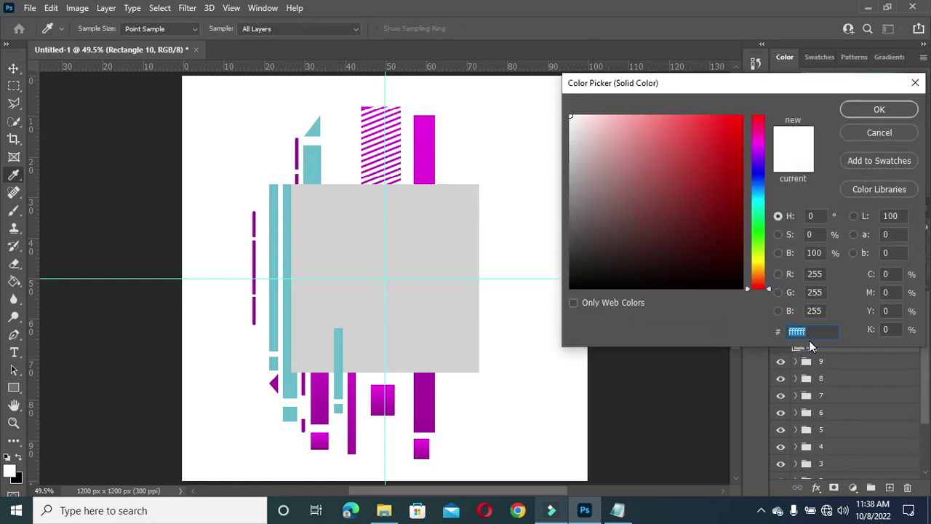
pyautogui.click(888, 136)
pyautogui.click(817, 487)
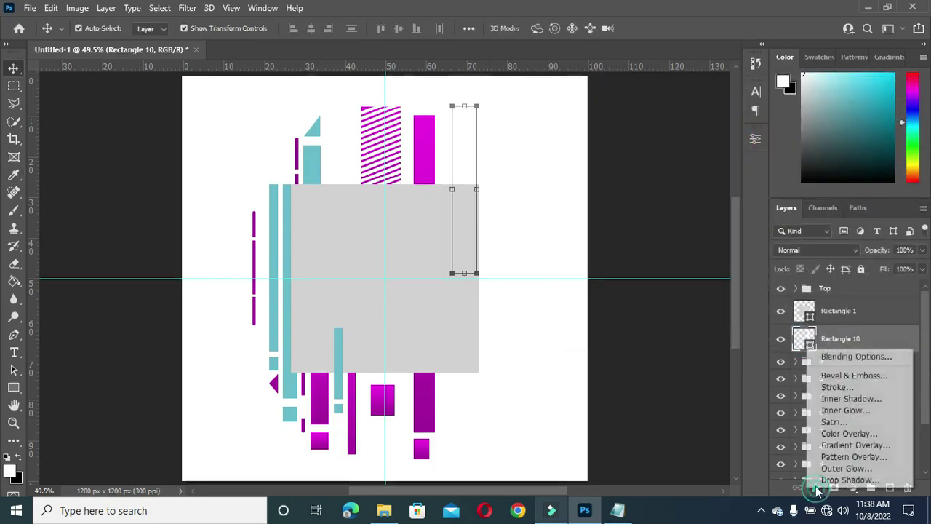
pyautogui.click(832, 451)
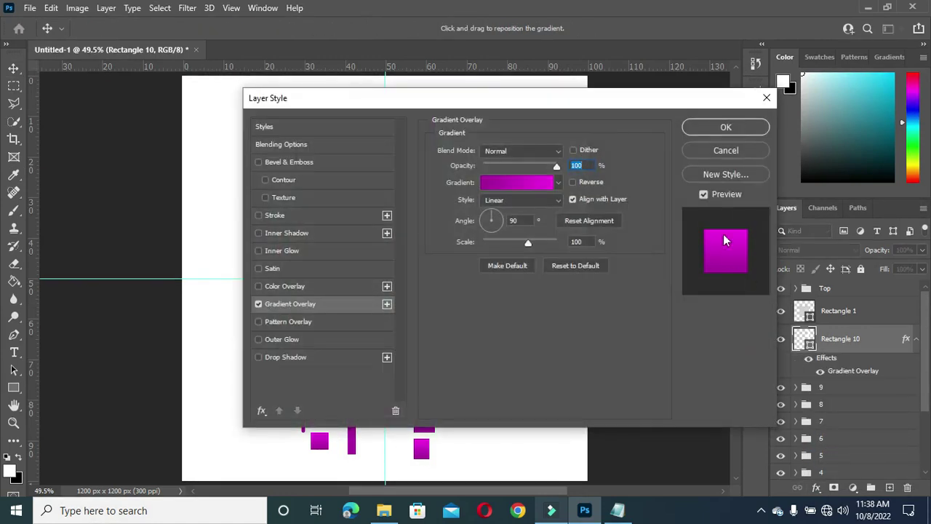
pyautogui.click(711, 129)
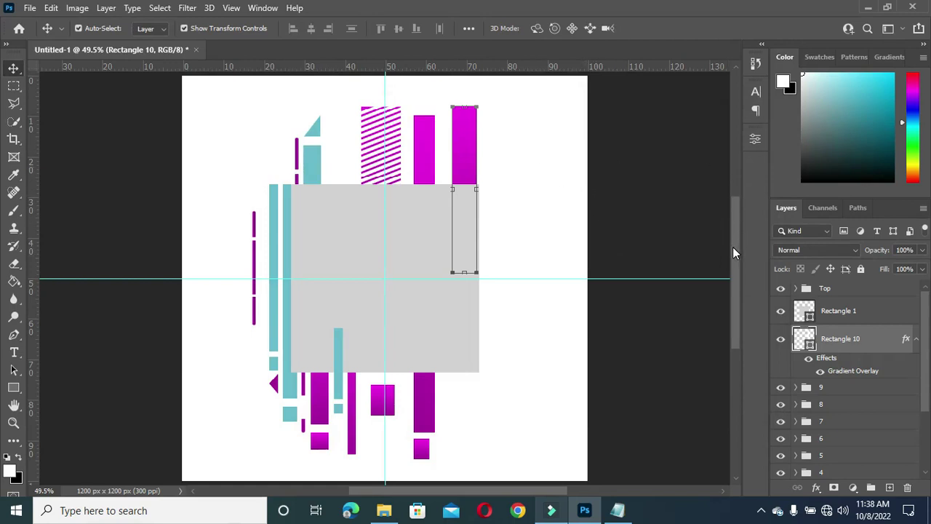
# Step: Nudge the rightmost bar's top edge and lower the top of the middle magenta bar
pyautogui.moveTo(733, 248); pyautogui.dragTo(737, 222)
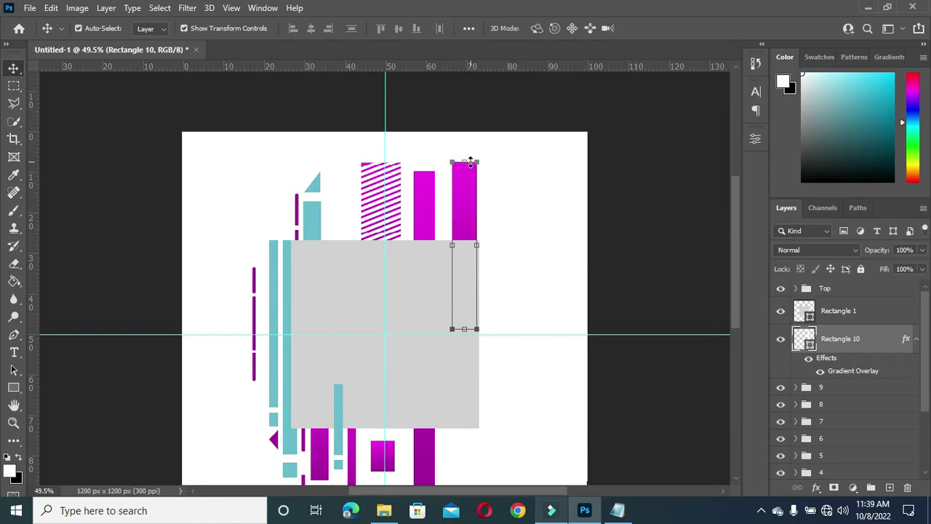
pyautogui.moveTo(465, 162); pyautogui.dragTo(465, 169)
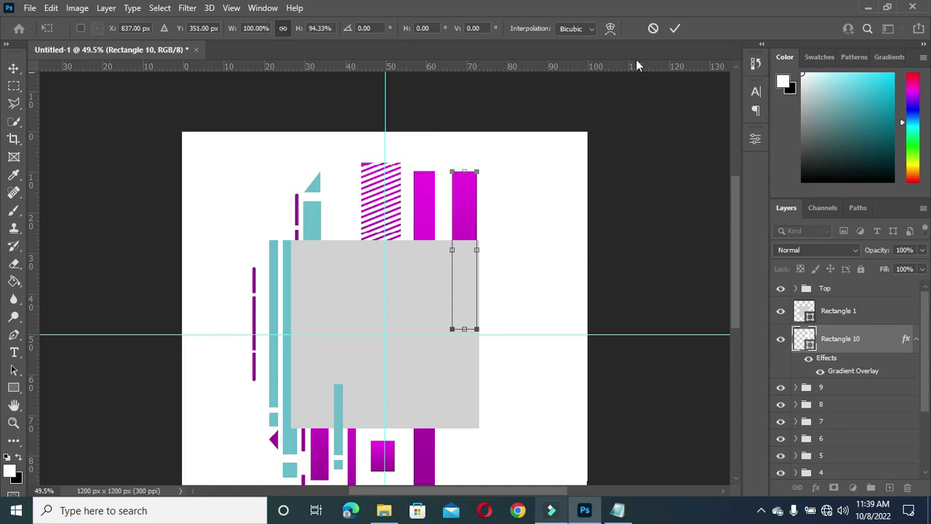
pyautogui.click(675, 29)
pyautogui.click(435, 195)
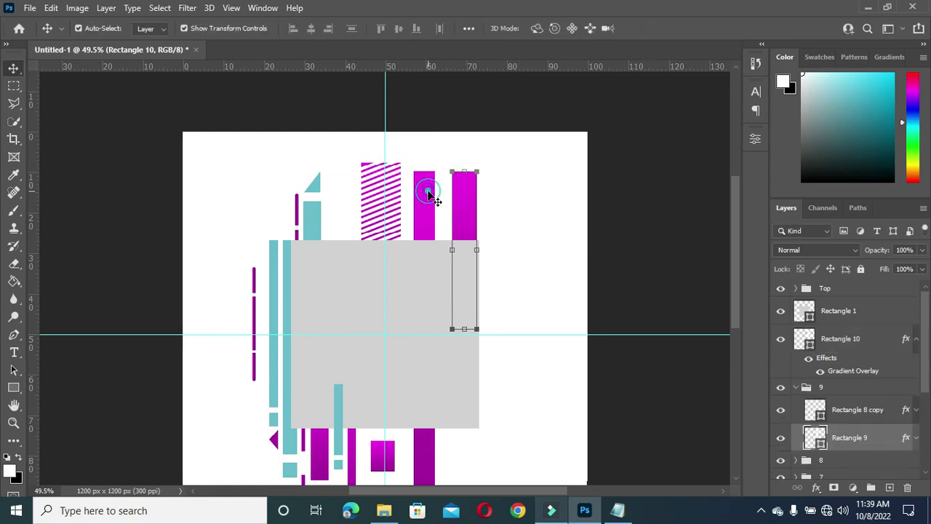
pyautogui.moveTo(423, 175); pyautogui.dragTo(424, 183)
pyautogui.click(675, 29)
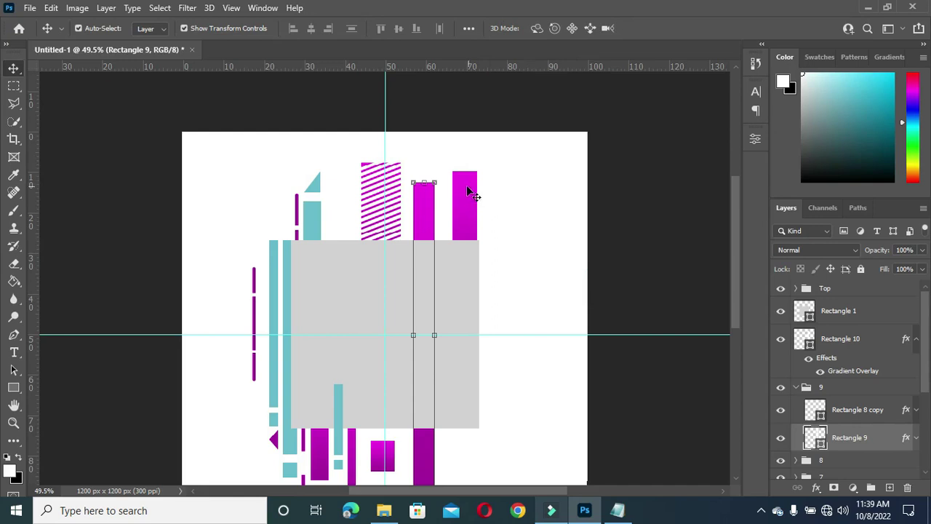
# Step: Duplicate Rectangle 10, squash the copy to about 14% height and move it above the bar
pyautogui.click(470, 213)
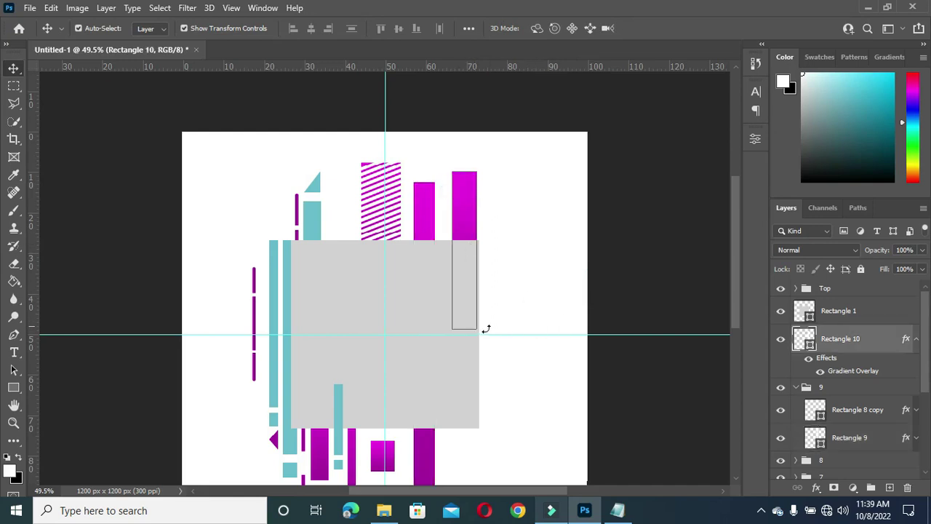
pyautogui.click(916, 340)
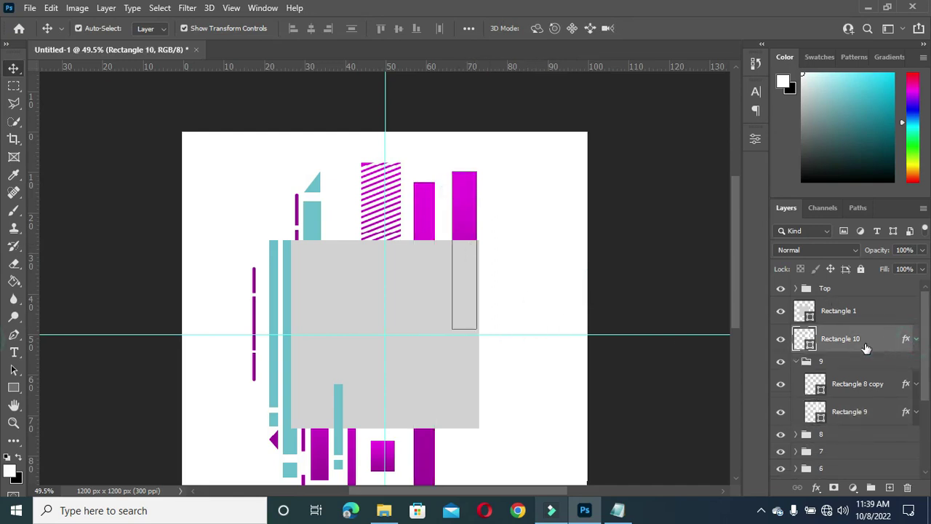
pyautogui.click(797, 364)
pyautogui.moveTo(844, 340); pyautogui.dragTo(891, 487)
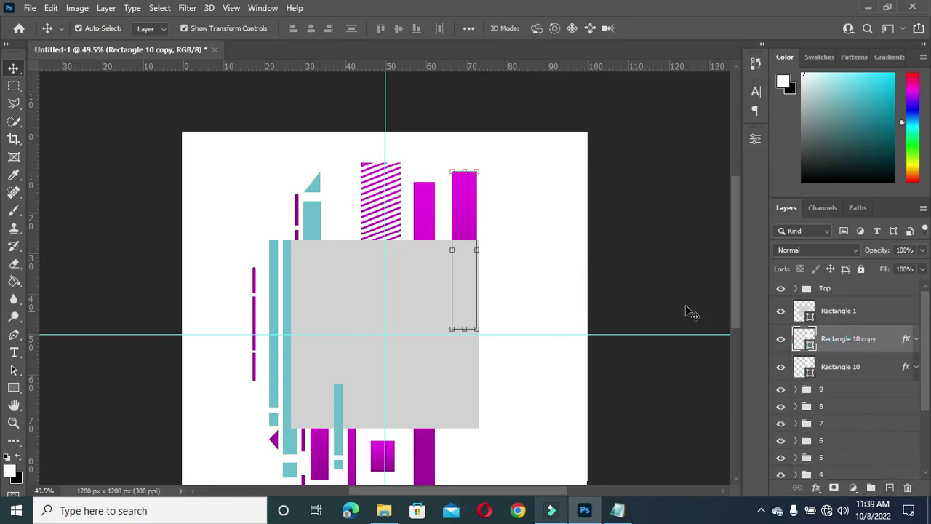
pyautogui.moveTo(463, 329); pyautogui.dragTo(464, 194)
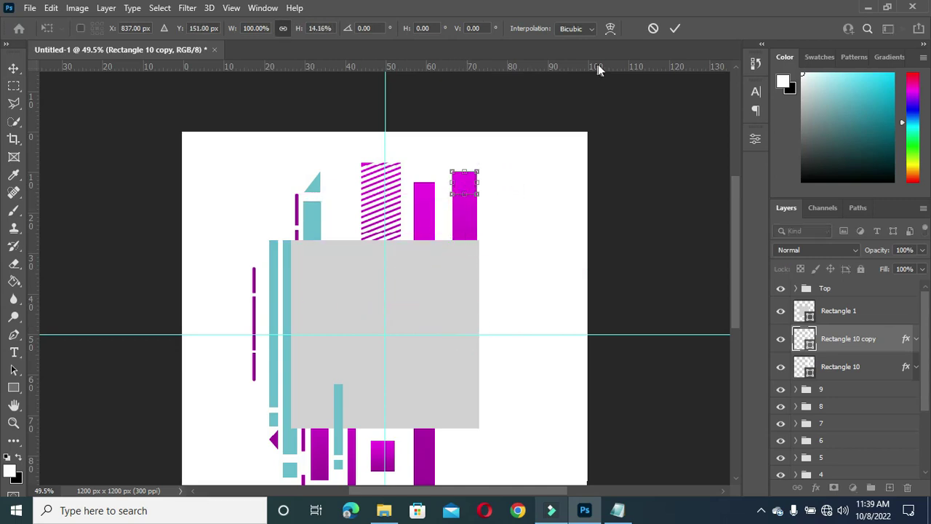
pyautogui.click(674, 28)
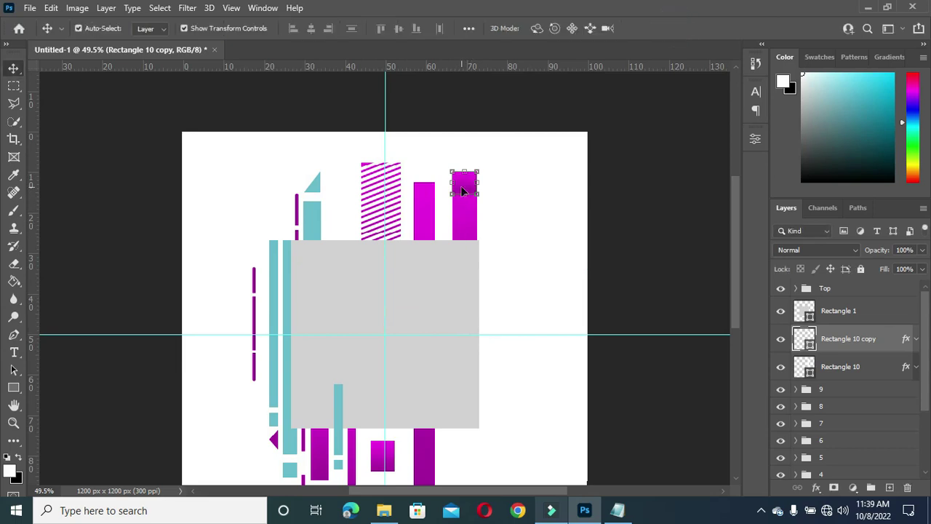
pyautogui.moveTo(466, 171); pyautogui.dragTo(466, 139)
pyautogui.click(630, 182)
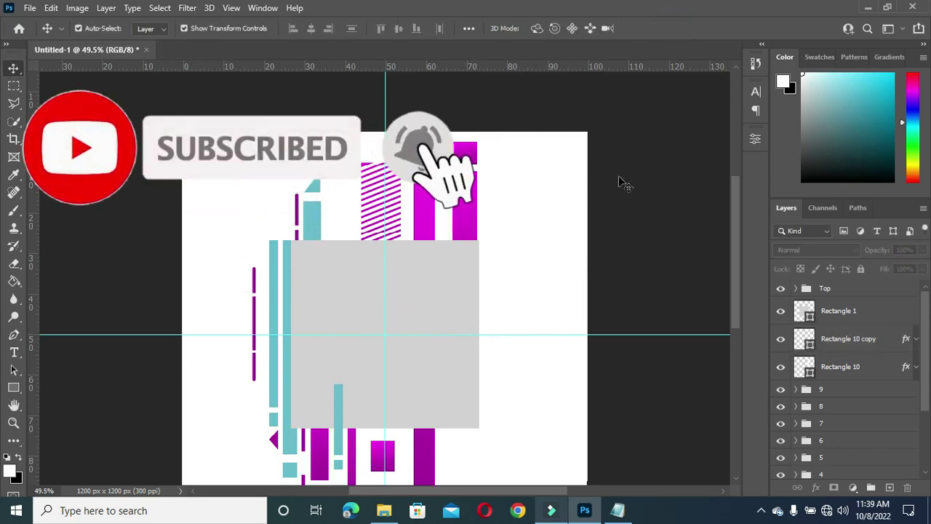
pyautogui.click(850, 347)
pyautogui.click(853, 368)
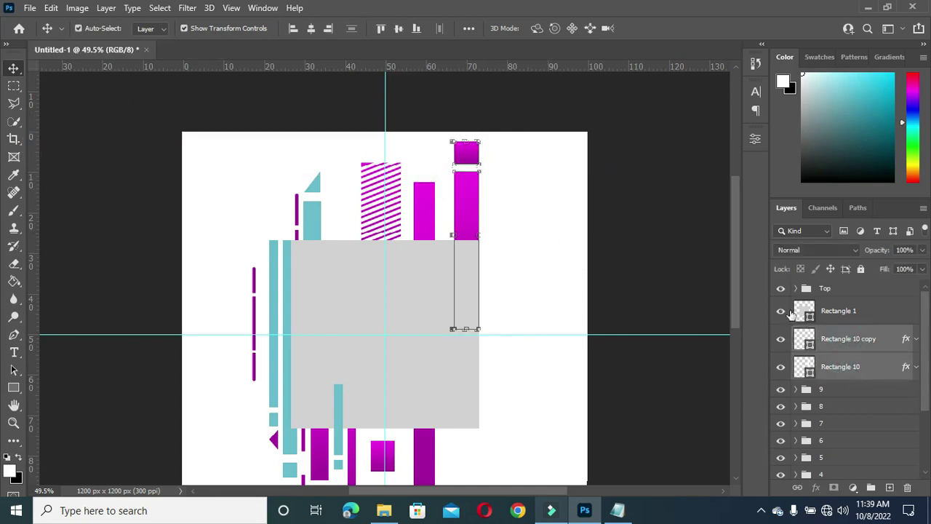
pyautogui.click(689, 283)
# Step: Draw a thin tall white bar, Rectangle 11, on the grey panel
pyautogui.press('u')
pyautogui.scroll(1, 513, 196)
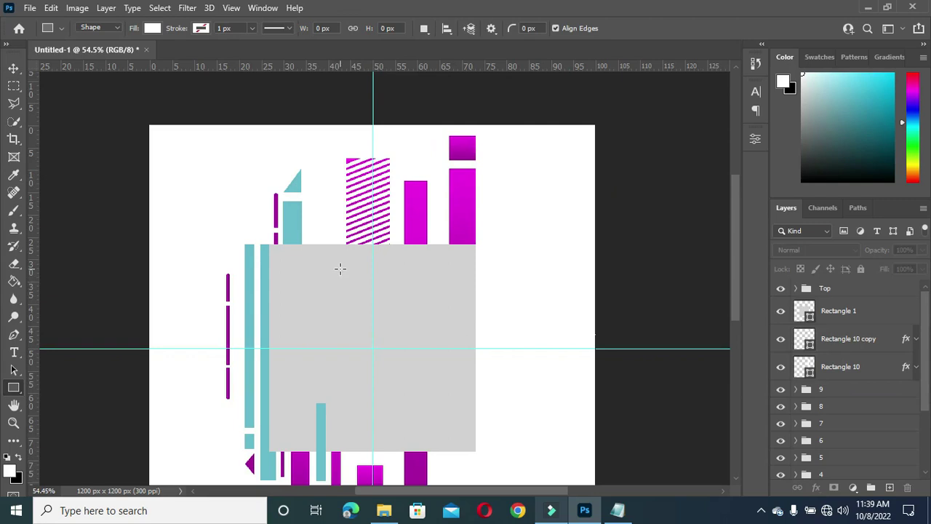
pyautogui.moveTo(340, 268); pyautogui.dragTo(342, 335)
pyautogui.scroll(1, 359, 296)
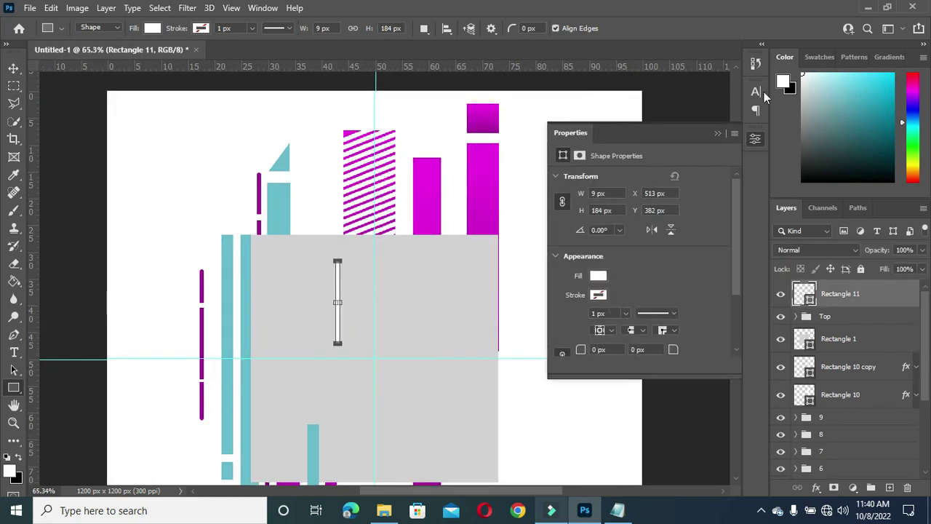
pyautogui.scroll(4, 312, 284)
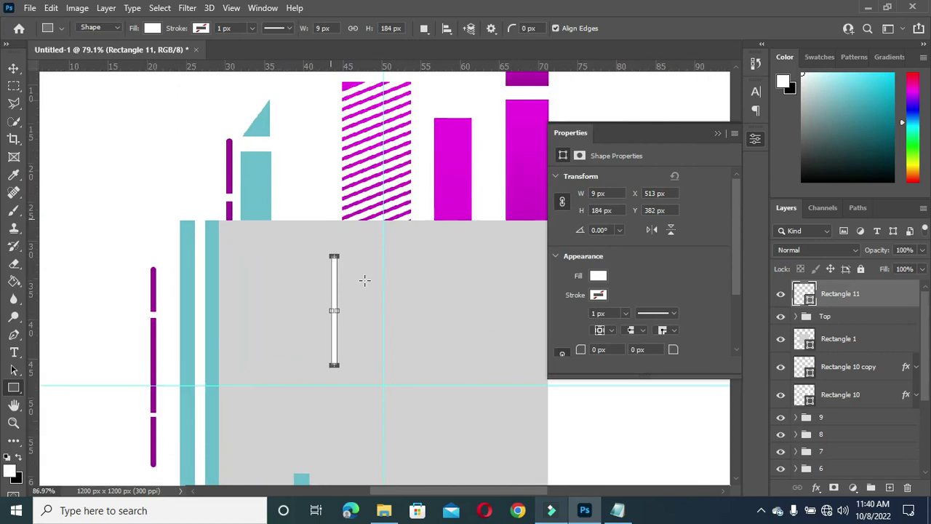
pyautogui.click(717, 133)
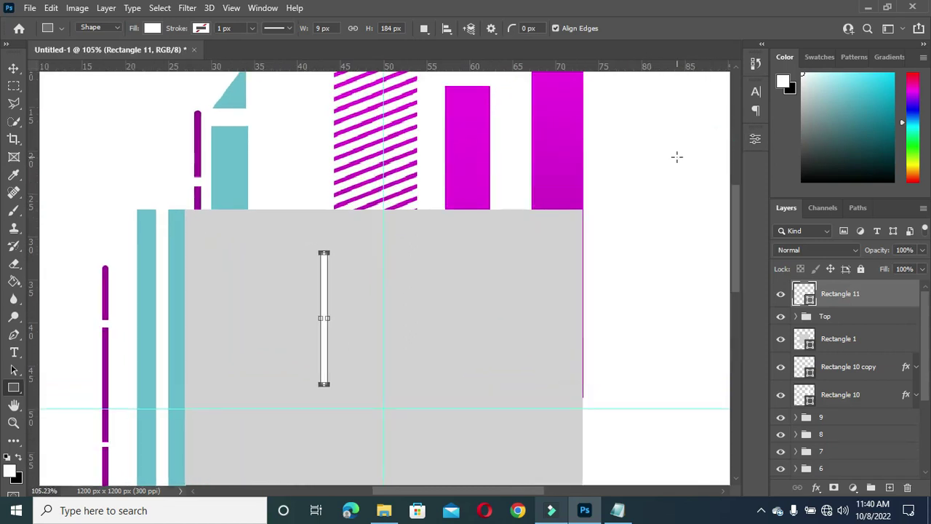
pyautogui.press('v')
pyautogui.scroll(1, 331, 311)
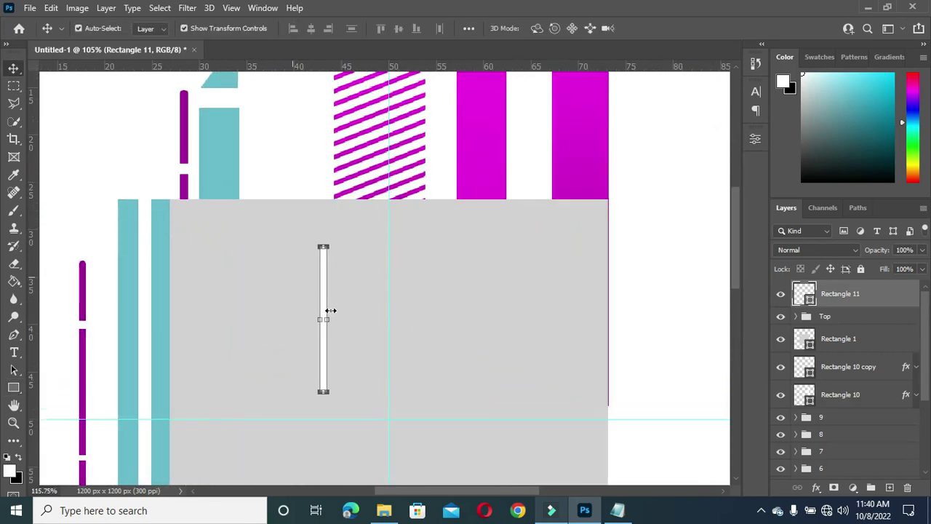
# Step: Copy the white bar ten times into an evenly spaced row of eleven stripes and select them all
pyautogui.moveTo(324, 307); pyautogui.dragTo(393, 314)
pyautogui.moveTo(390, 308); pyautogui.dragTo(410, 315)
pyautogui.moveTo(411, 310); pyautogui.dragTo(424, 316)
pyautogui.moveTo(424, 317); pyautogui.dragTo(467, 312)
pyautogui.moveTo(468, 313); pyautogui.dragTo(480, 313)
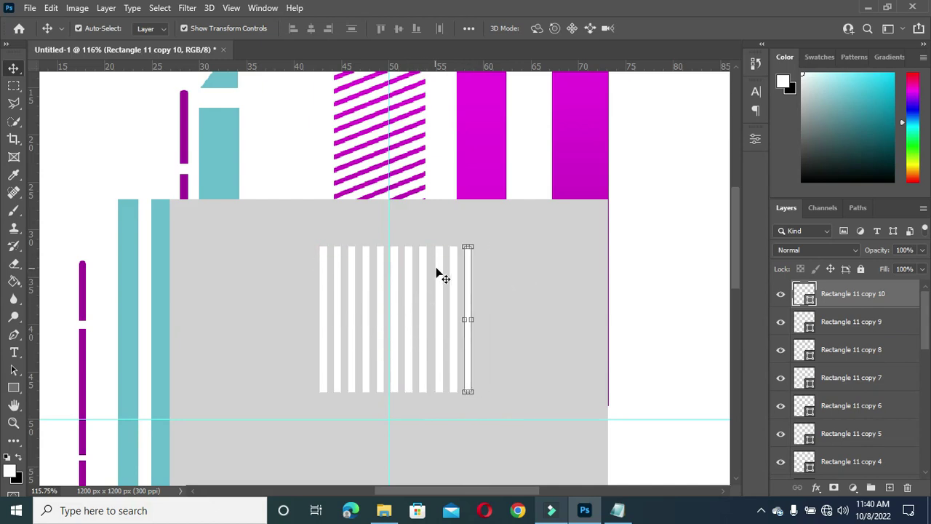
pyautogui.scroll(-1, 438, 272)
pyautogui.scroll(-3, 894, 381)
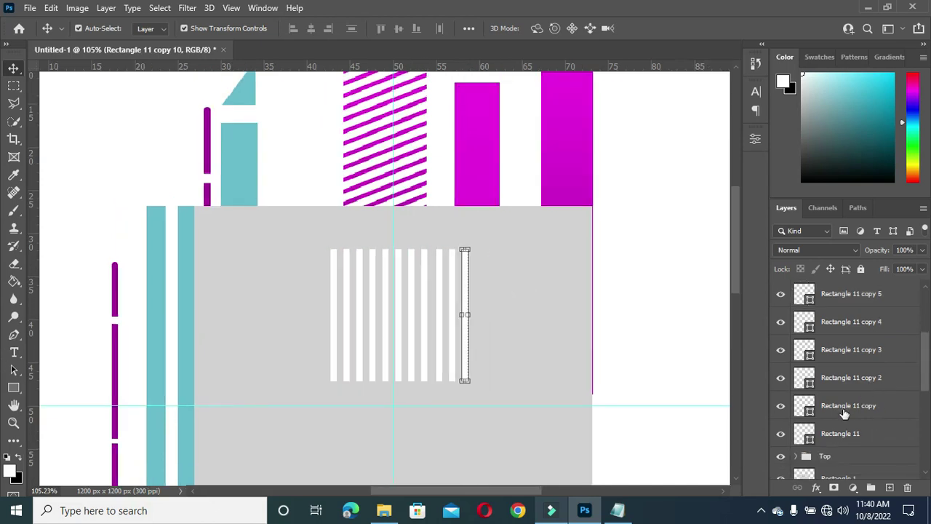
pyautogui.keyDown('shift'); pyautogui.click(841, 435); pyautogui.keyUp('shift')
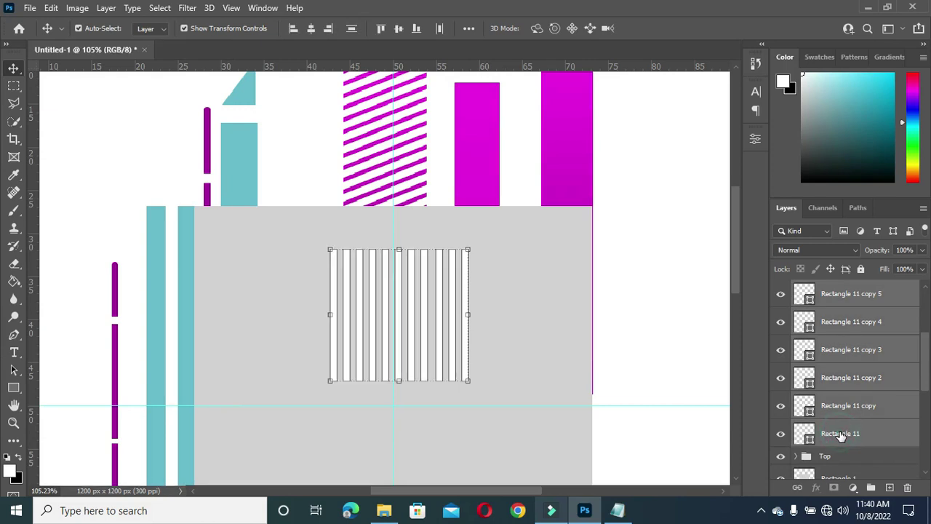
# Step: Merge the stripes into one shape, scale it to 80% and align it onto the top-right magenta bar
pyautogui.rightClick(840, 291)
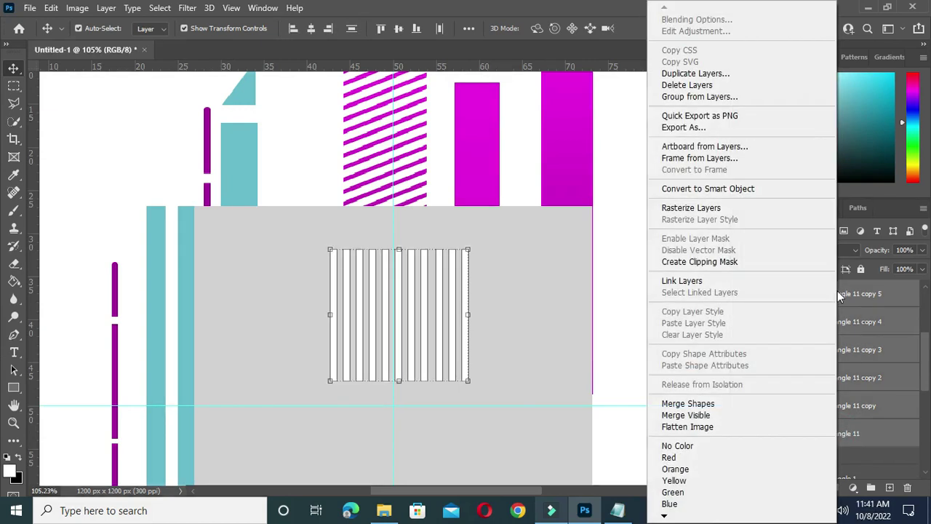
pyautogui.click(704, 403)
pyautogui.scroll(-1, 473, 283)
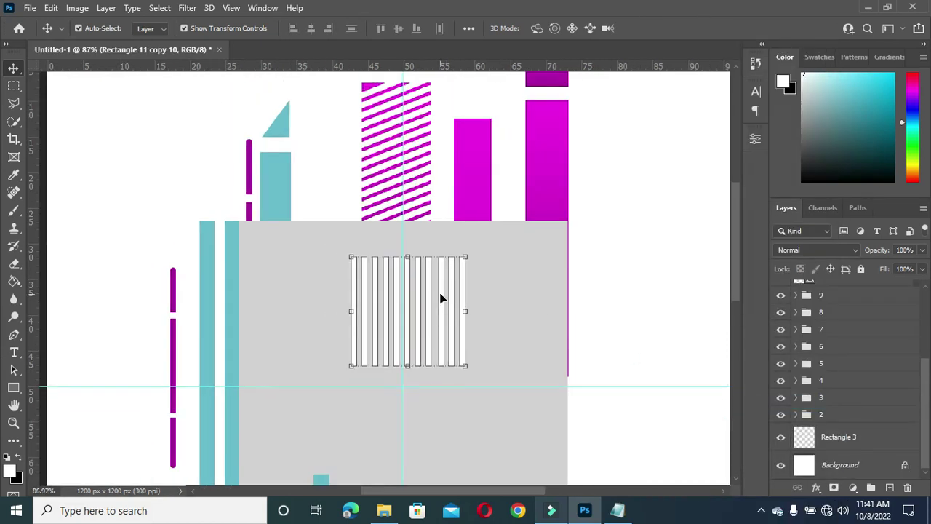
pyautogui.moveTo(441, 297); pyautogui.dragTo(624, 157)
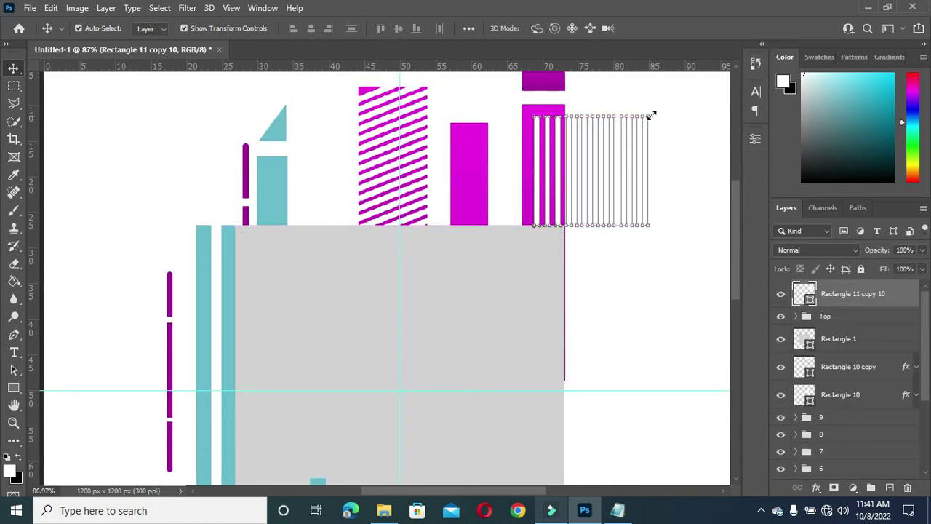
pyautogui.scroll(1, 652, 115)
pyautogui.moveTo(652, 115); pyautogui.dragTo(624, 139)
pyautogui.moveTo(578, 176); pyautogui.dragTo(574, 168)
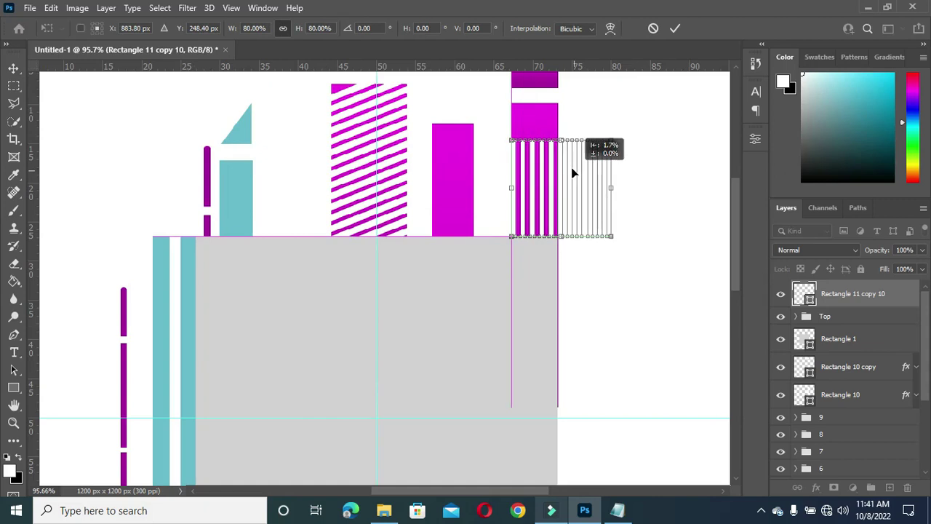
pyautogui.click(676, 28)
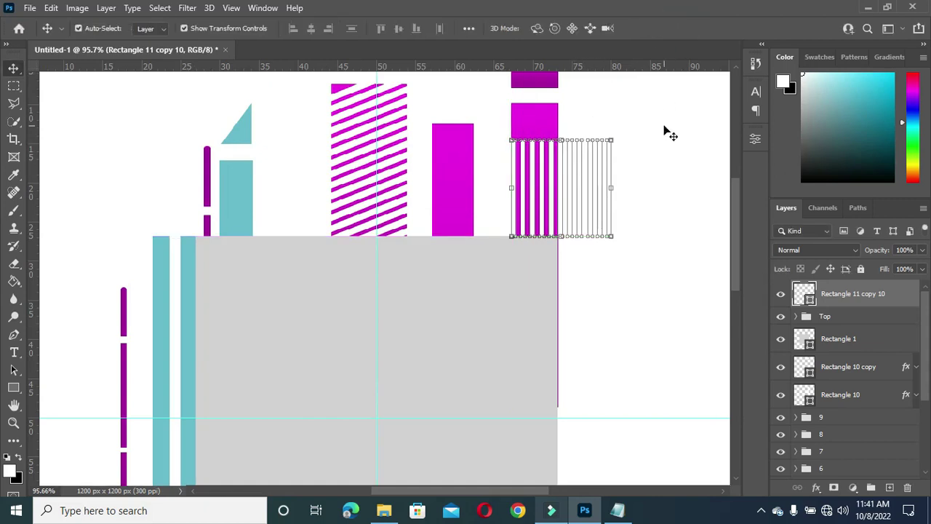
pyautogui.scroll(-3, 662, 171)
pyautogui.click(651, 187)
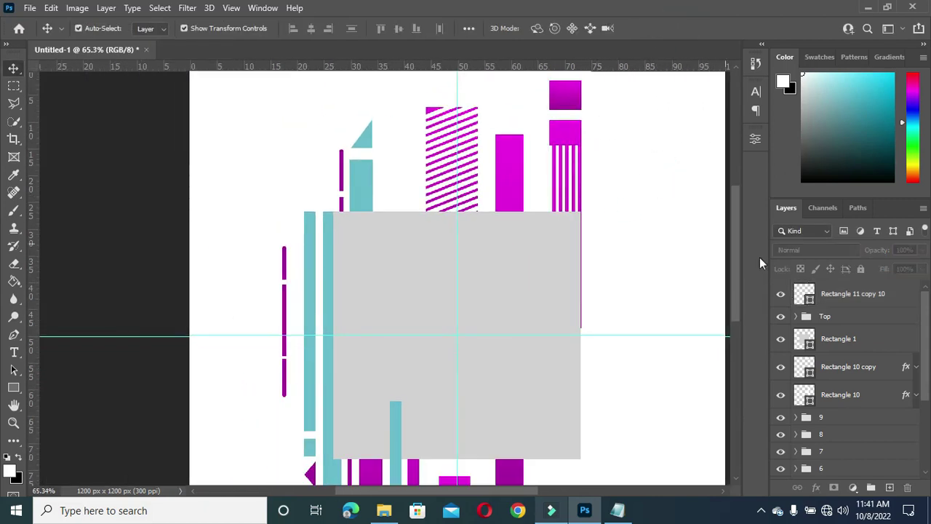
# Step: Move the stripe layer below Rectangle 1 and group it with Rectangle 10 and its copy as group 10
pyautogui.click(839, 298)
pyautogui.moveTo(841, 296); pyautogui.dragTo(847, 360)
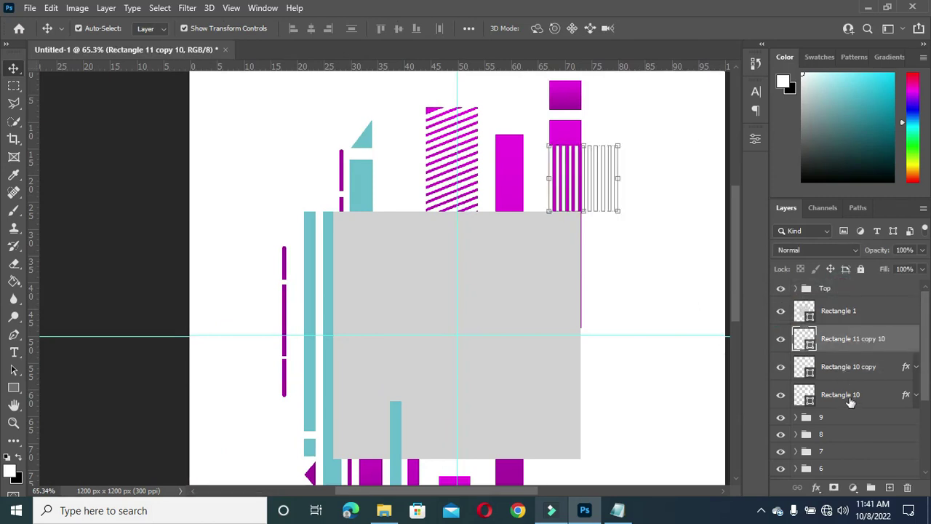
pyautogui.keyDown('shift'); pyautogui.click(842, 393); pyautogui.keyUp('shift')
pyautogui.click(871, 487)
pyautogui.doubleClick(831, 335)
pyautogui.write('10')
pyautogui.press('Return')
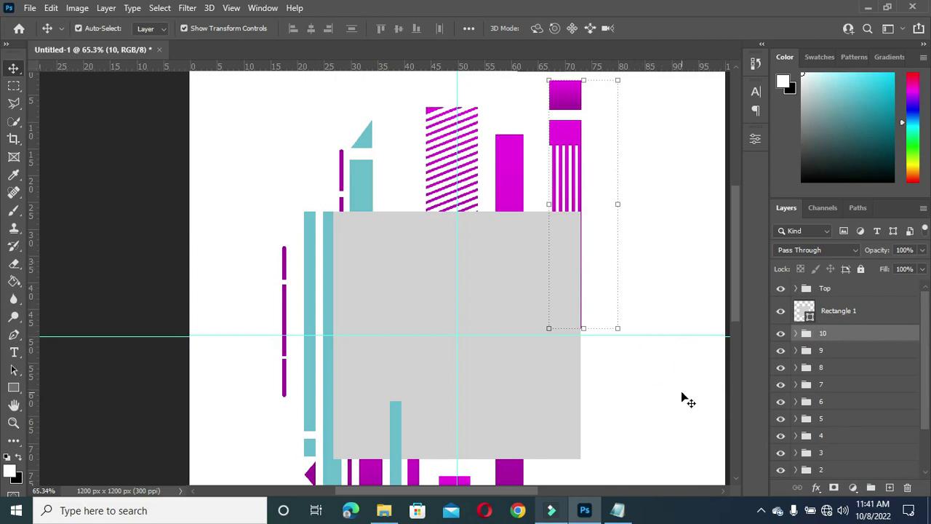
# Step: Draw a tall teal-filled rectangle, Rectangle 11, at the grey square's lower right
pyautogui.moveTo(444, 495); pyautogui.dragTo(459, 495)
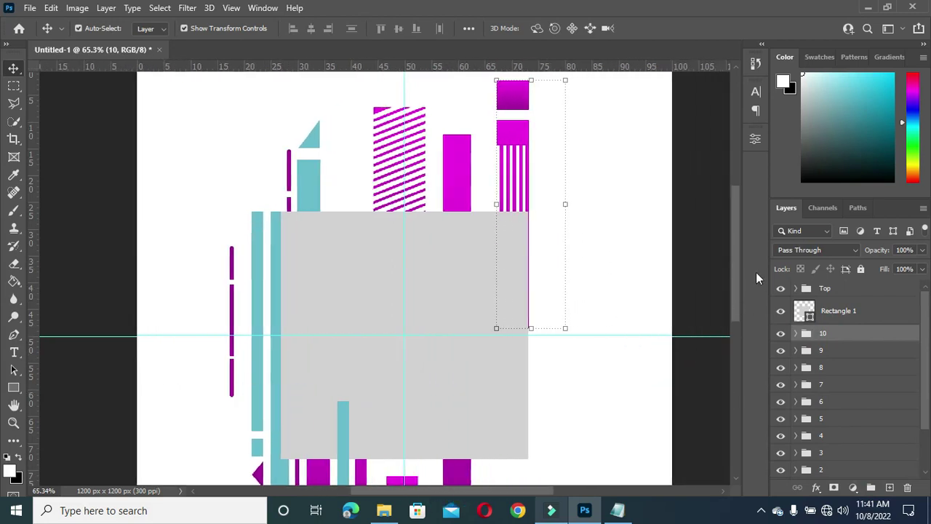
pyautogui.moveTo(736, 284); pyautogui.dragTo(733, 304)
pyautogui.click(645, 326)
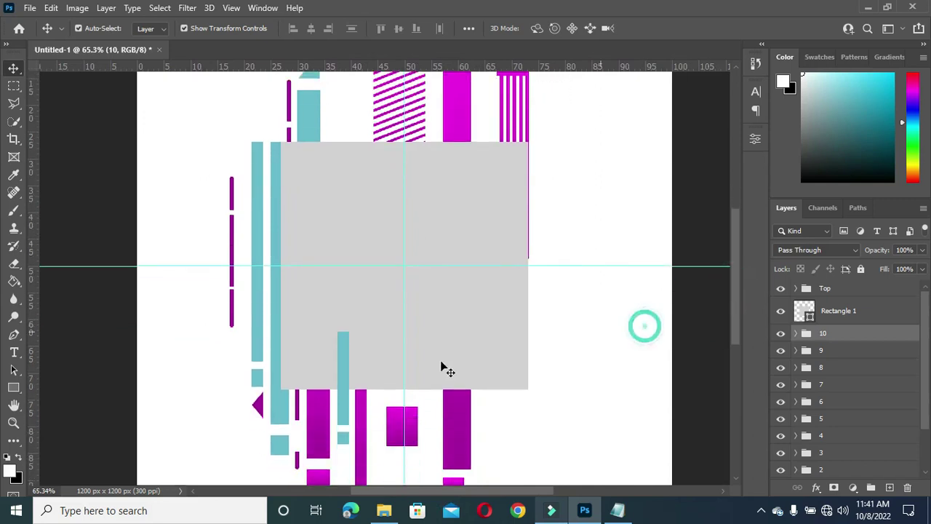
pyautogui.click(13, 387)
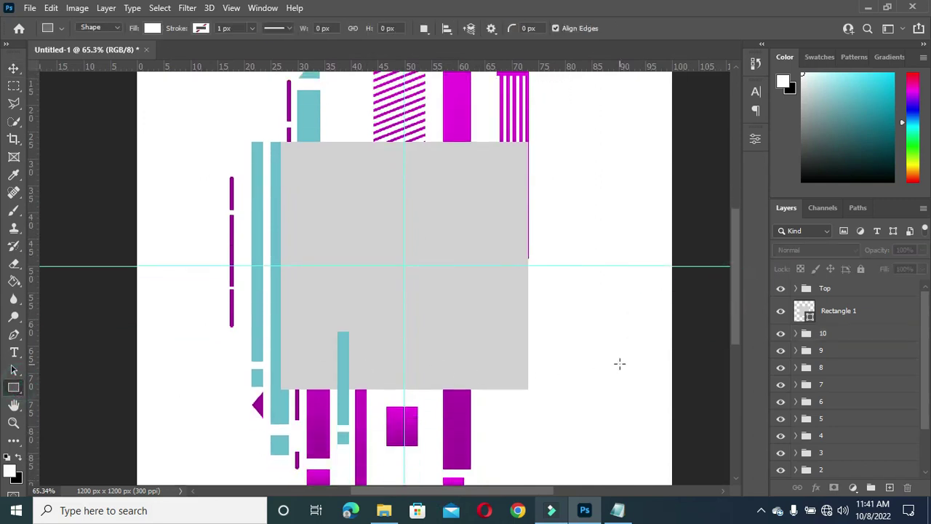
pyautogui.click(825, 334)
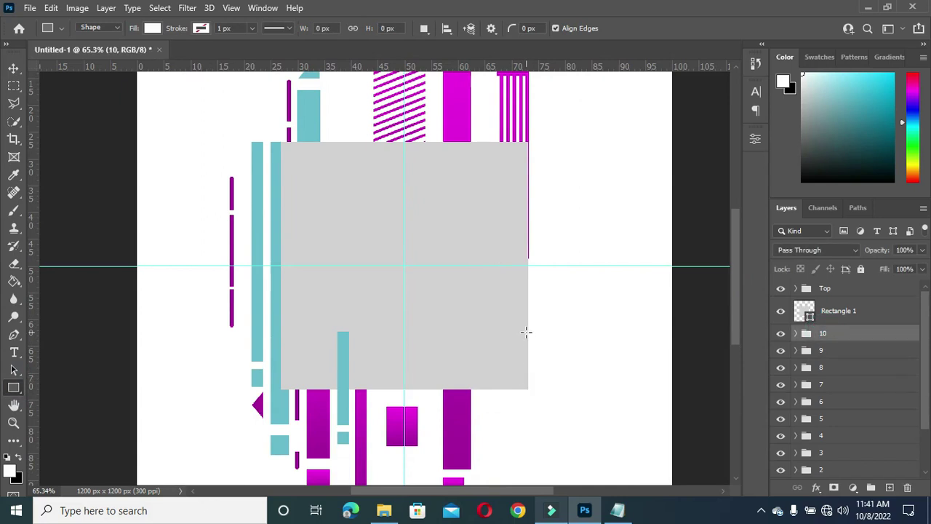
pyautogui.moveTo(526, 335); pyautogui.dragTo(502, 452)
pyautogui.click(601, 274)
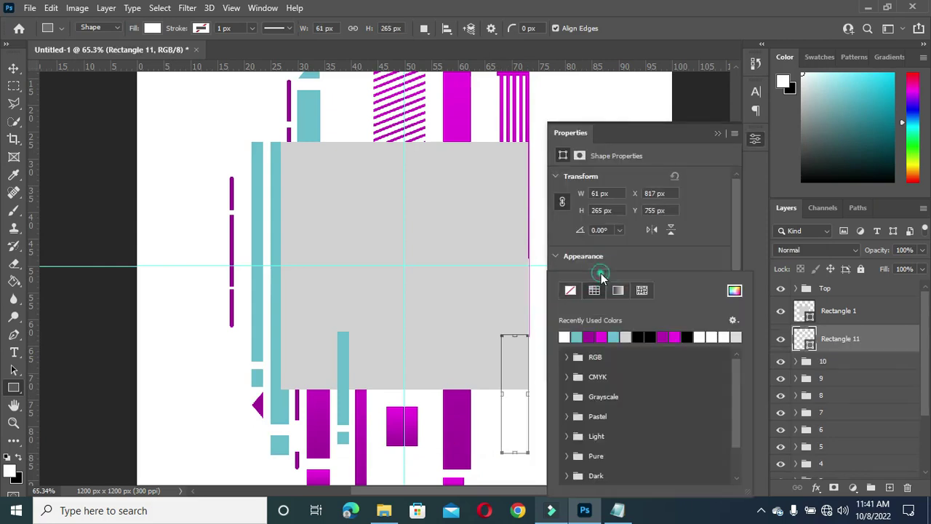
pyautogui.click(577, 337)
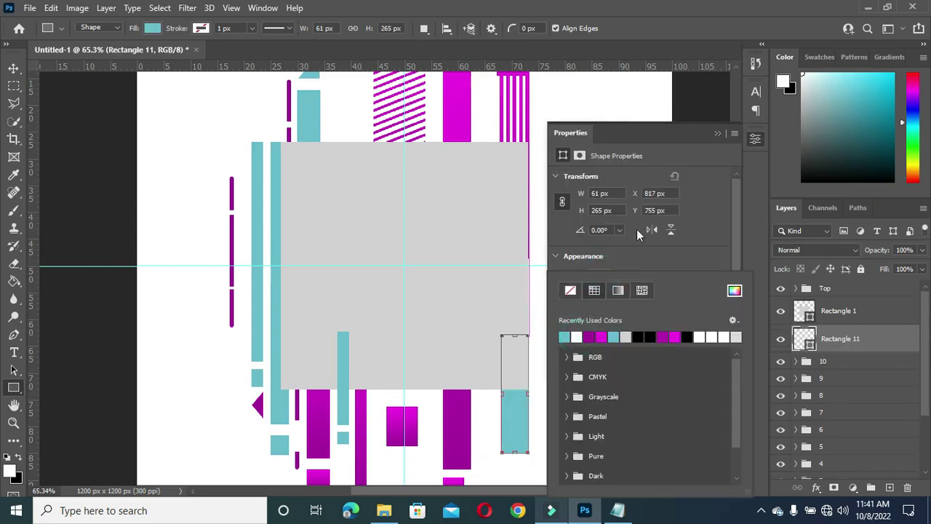
pyautogui.click(716, 133)
# Step: Widen and lengthen the teal bar to 75 × 386 px, extending below the square
pyautogui.press('v')
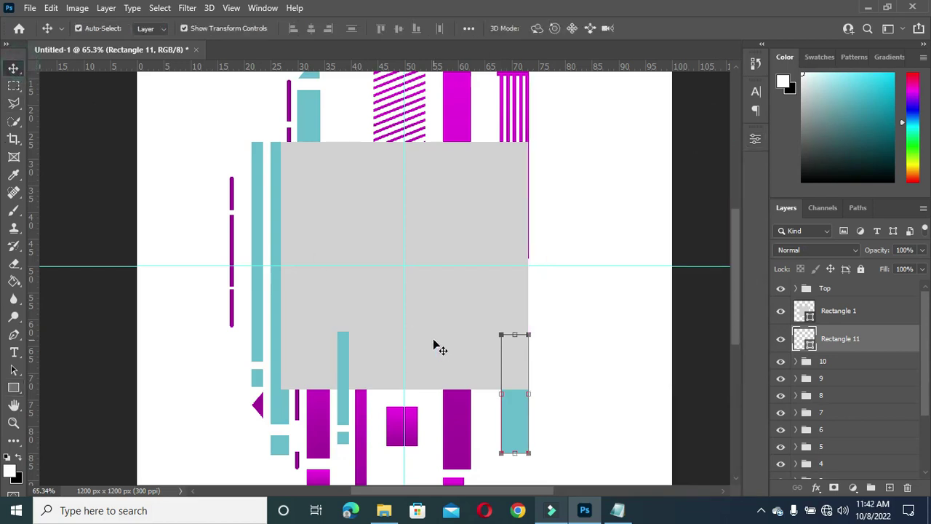
pyautogui.scroll(1, 508, 371)
pyautogui.moveTo(532, 395); pyautogui.dragTo(508, 399)
pyautogui.click(674, 28)
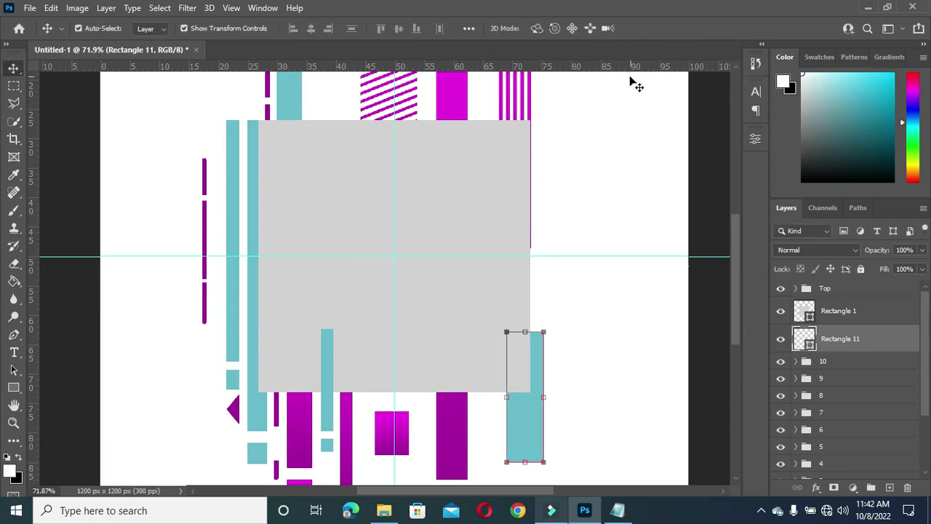
pyautogui.moveTo(527, 332); pyautogui.dragTo(526, 291)
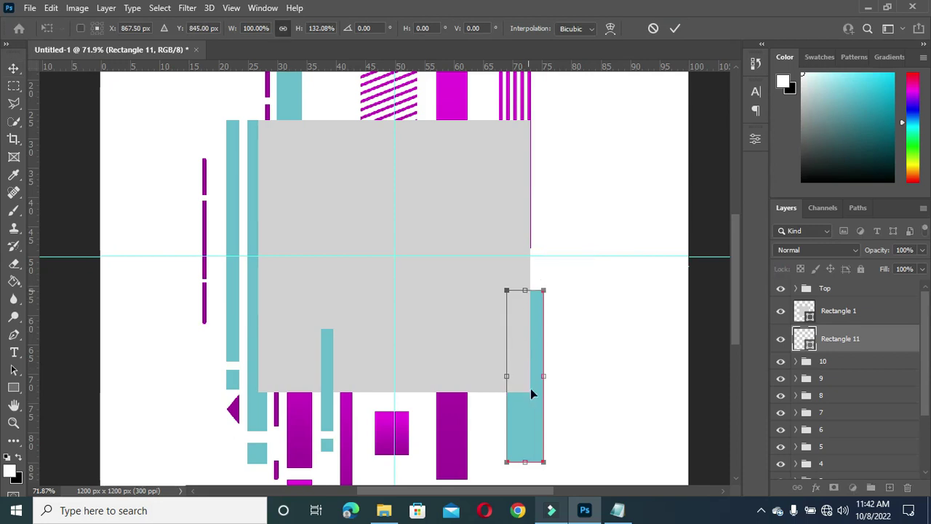
pyautogui.scroll(-3, 520, 389)
pyautogui.moveTo(524, 443); pyautogui.dragTo(523, 451)
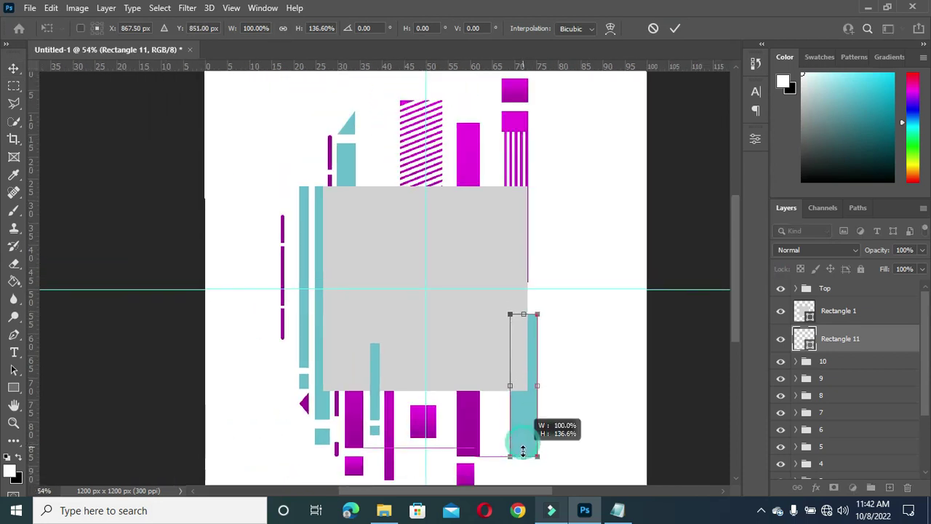
pyautogui.click(675, 28)
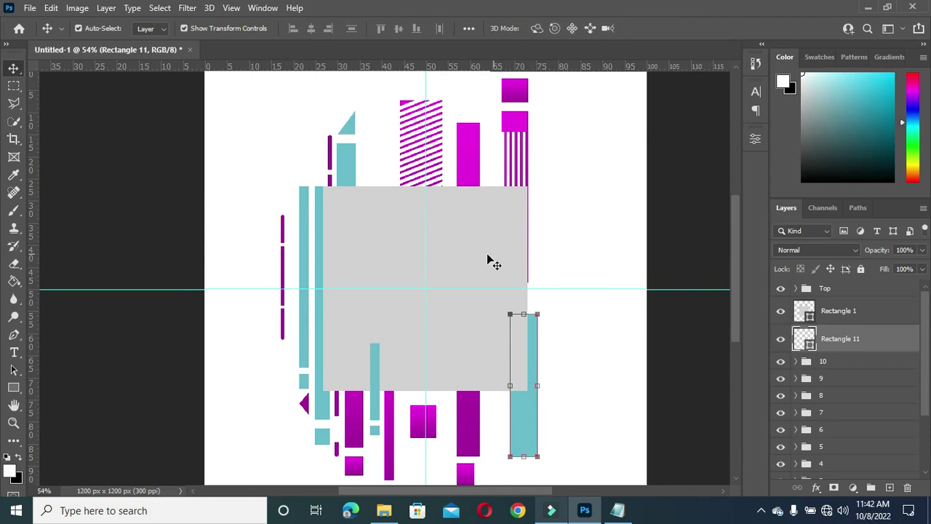
pyautogui.scroll(1, 682, 233)
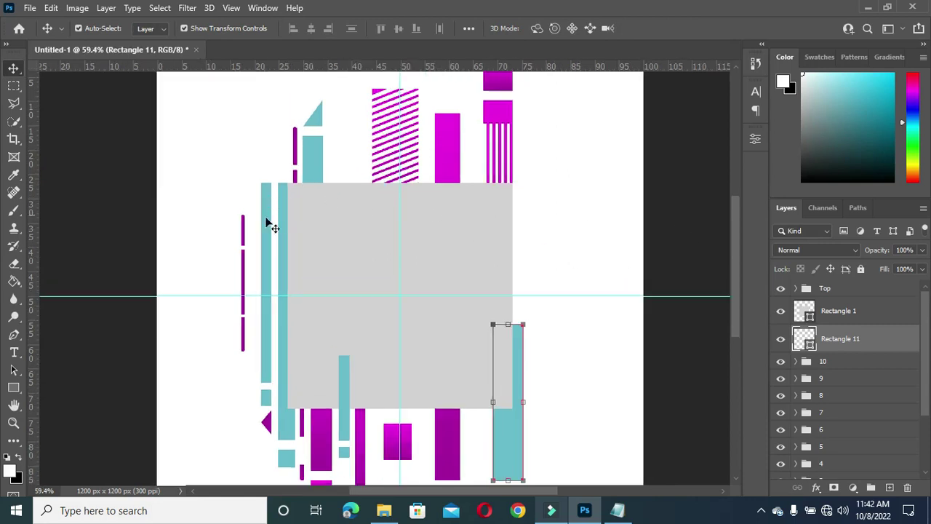
pyautogui.click(13, 389)
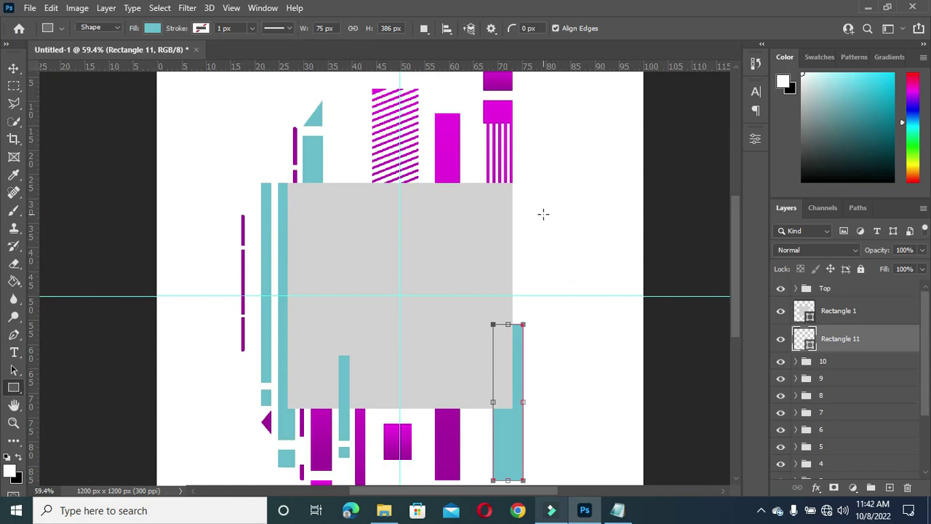
pyautogui.click(13, 334)
# Step: Draw a triangle with the Pen tool above the teal bar and fill it with sampled teal 69bacd
pyautogui.scroll(1, 523, 306)
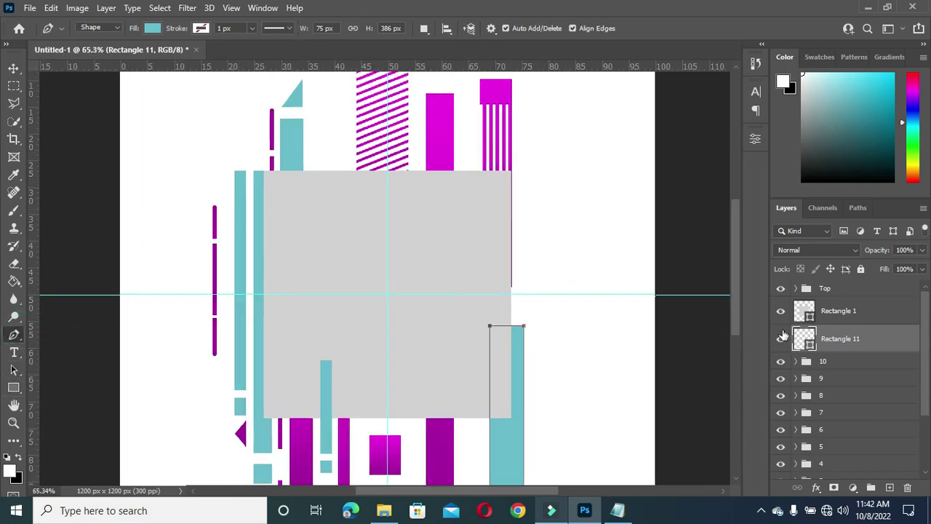
pyautogui.click(855, 356)
pyautogui.scroll(1, 513, 291)
pyautogui.click(513, 291)
pyautogui.click(536, 285)
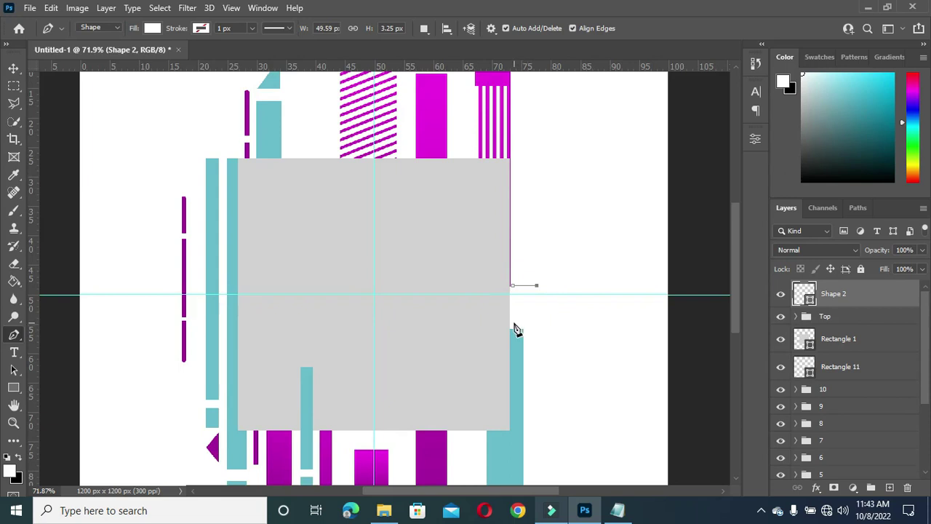
pyautogui.click(513, 323)
pyautogui.click(513, 287)
pyautogui.click(13, 69)
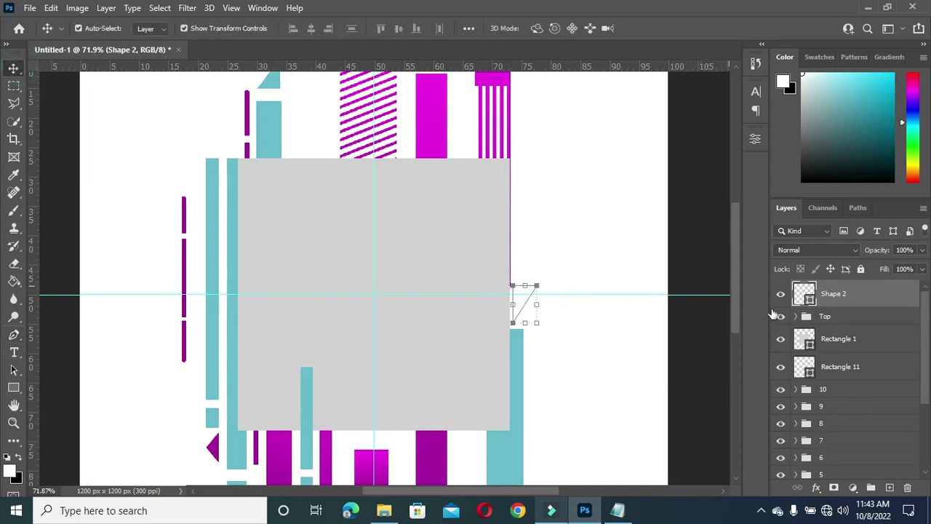
pyautogui.doubleClick(810, 302)
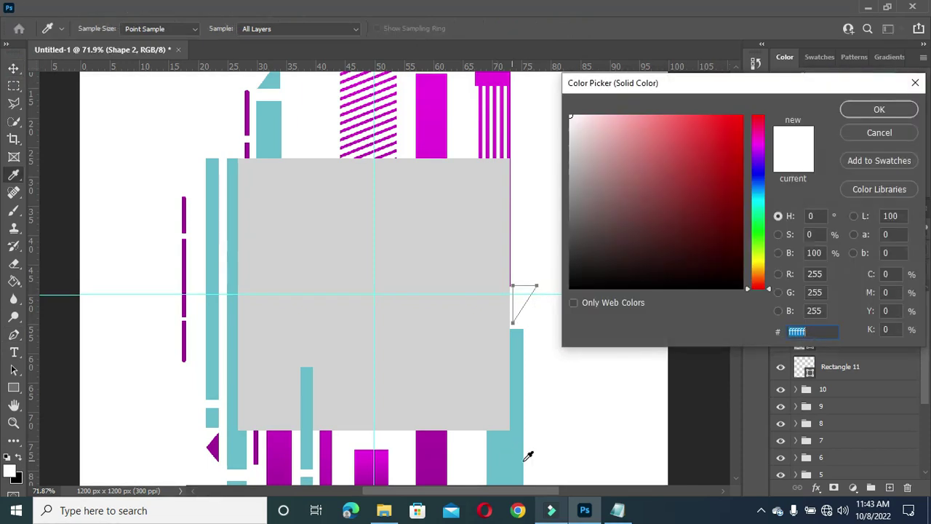
pyautogui.click(504, 457)
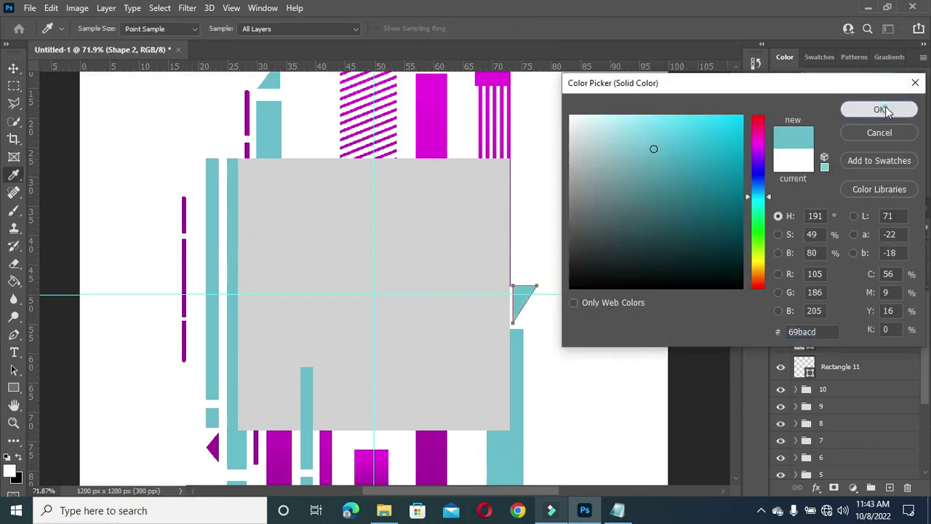
pyautogui.click(878, 109)
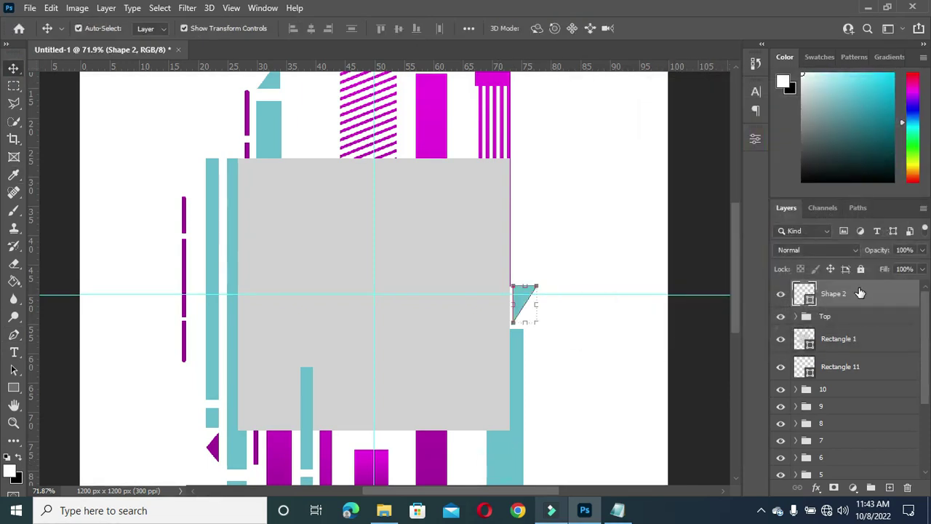
# Step: Move the triangle above Rectangle 11 and group the two into a folder named 11
pyautogui.moveTo(860, 294); pyautogui.dragTo(844, 367)
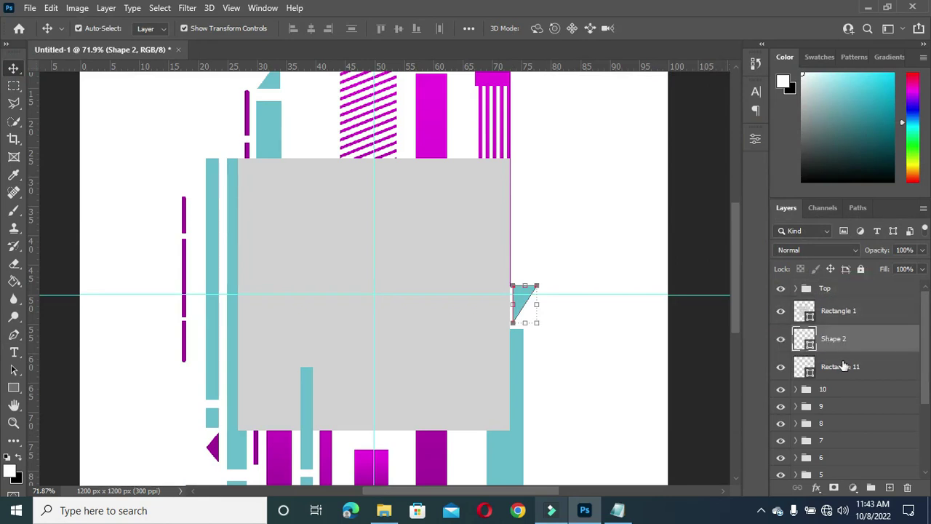
pyautogui.keyDown('shift'); pyautogui.click(842, 368); pyautogui.keyUp('shift')
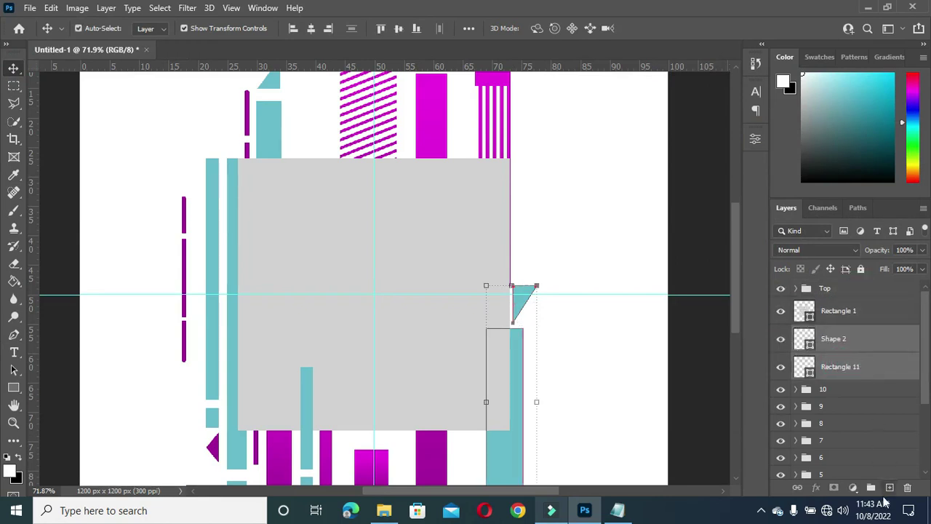
pyautogui.click(870, 487)
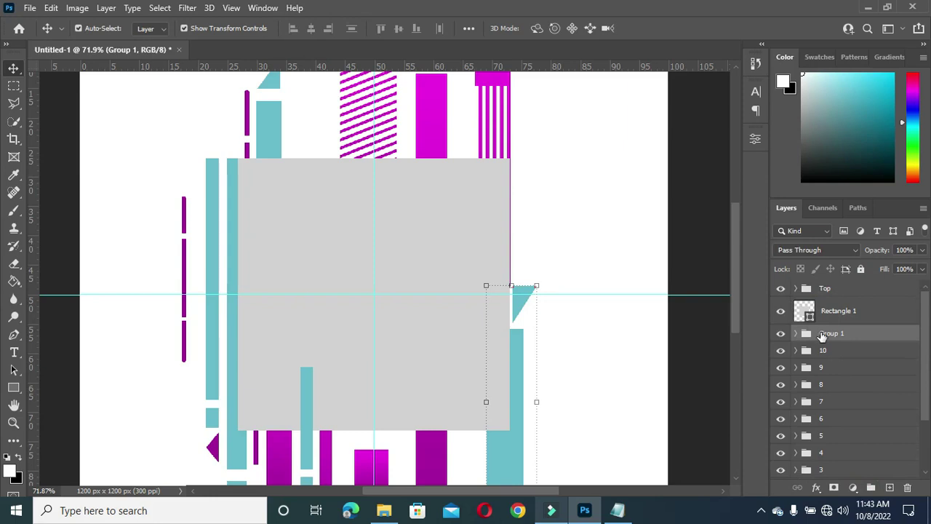
pyautogui.doubleClick(831, 334)
pyautogui.write('11')
pyautogui.press('Return')
# Step: Draw a tall thin 34 × 517 px rectangle, Rectangle 12, right of the triangle
pyautogui.scroll(-2, 493, 276)
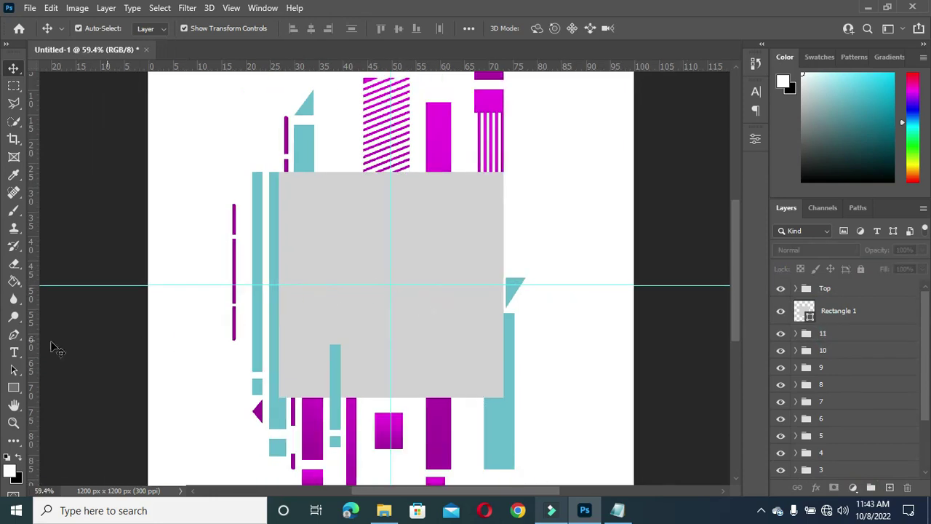
pyautogui.click(13, 387)
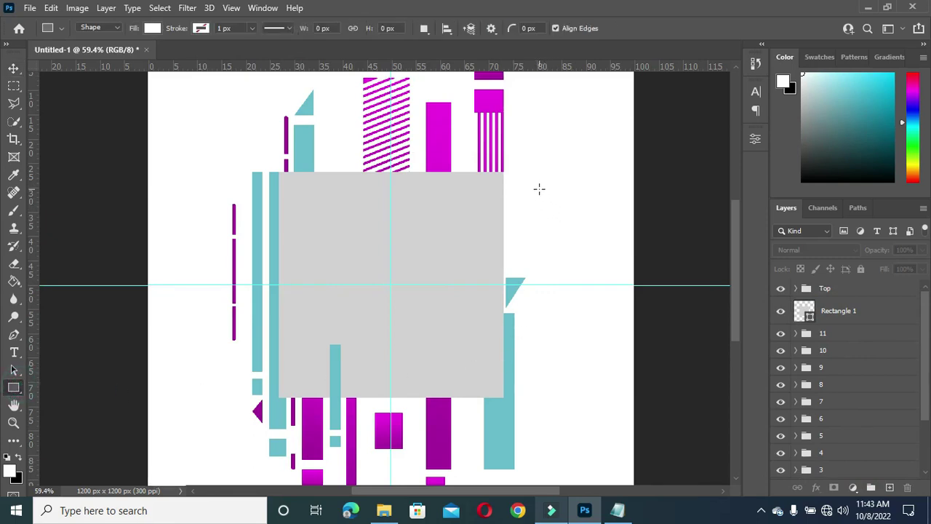
pyautogui.moveTo(533, 186); pyautogui.dragTo(545, 395)
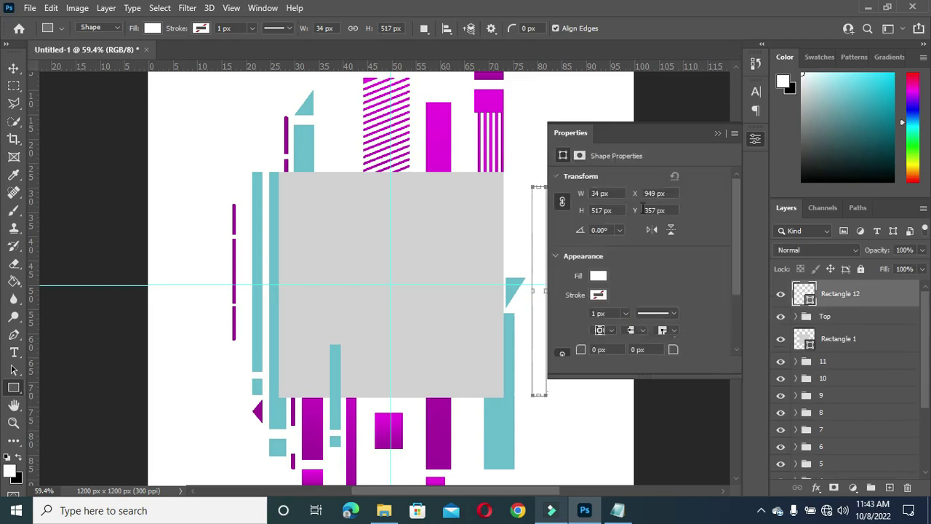
# Step: Give Rectangle 12 a magenta gradient overlay
pyautogui.click(597, 276)
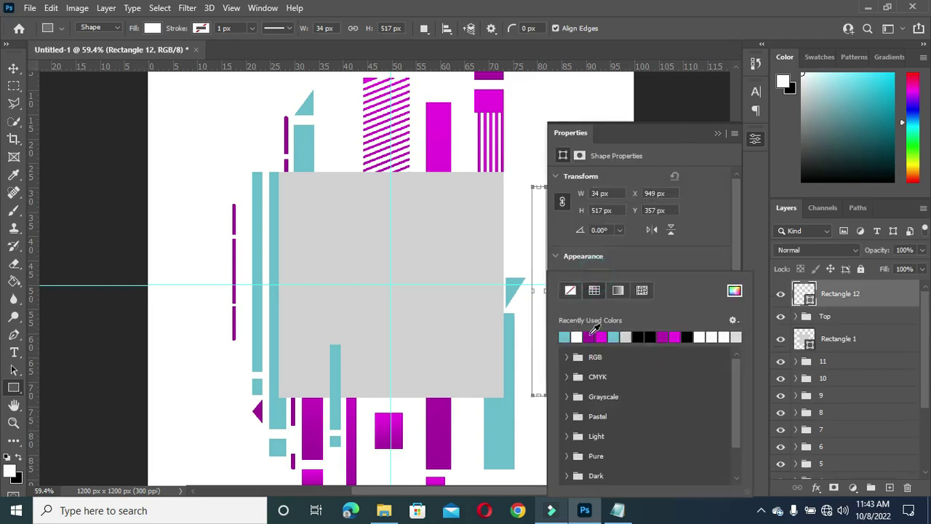
pyautogui.click(720, 134)
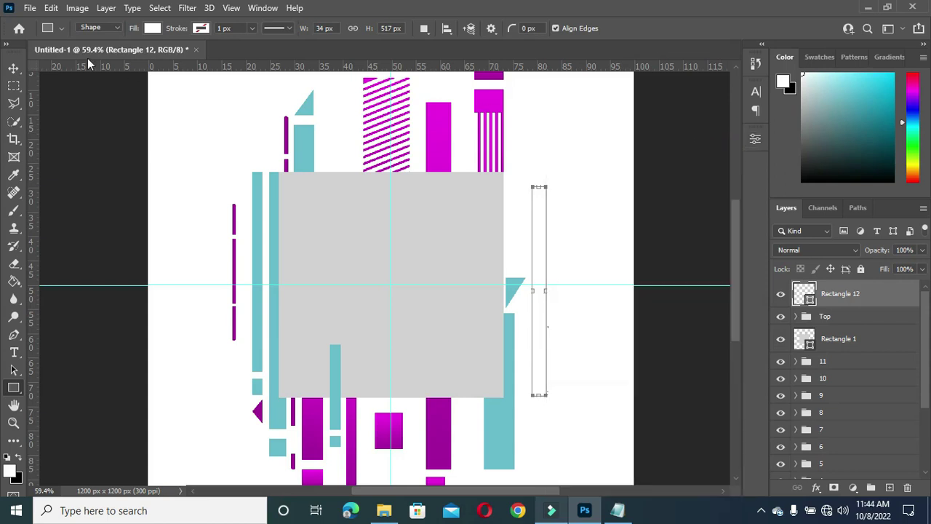
pyautogui.click(13, 67)
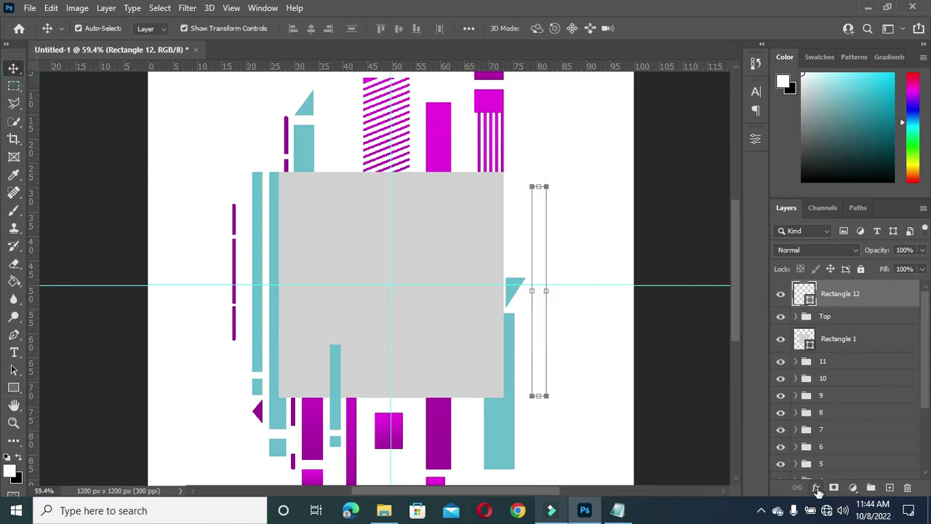
pyautogui.click(826, 489)
pyautogui.click(836, 442)
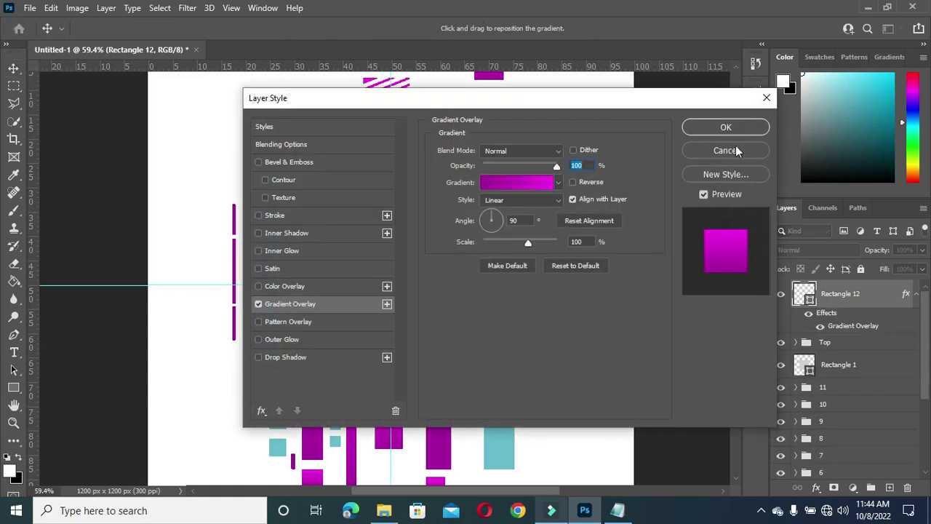
pyautogui.click(736, 131)
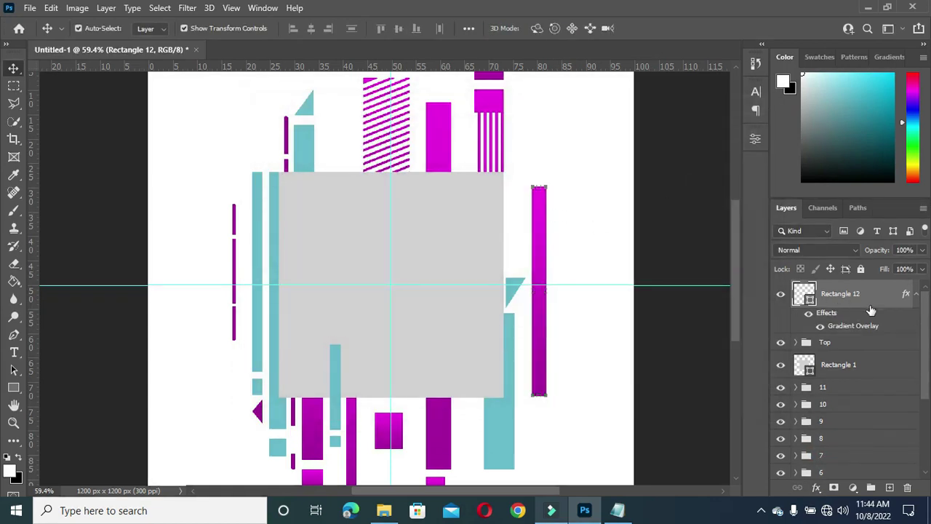
pyautogui.click(918, 300)
# Step: Place Rectangle 12 between Rectangle 1 and group 11, and squash its copy into a small square
pyautogui.moveTo(840, 291); pyautogui.dragTo(890, 487)
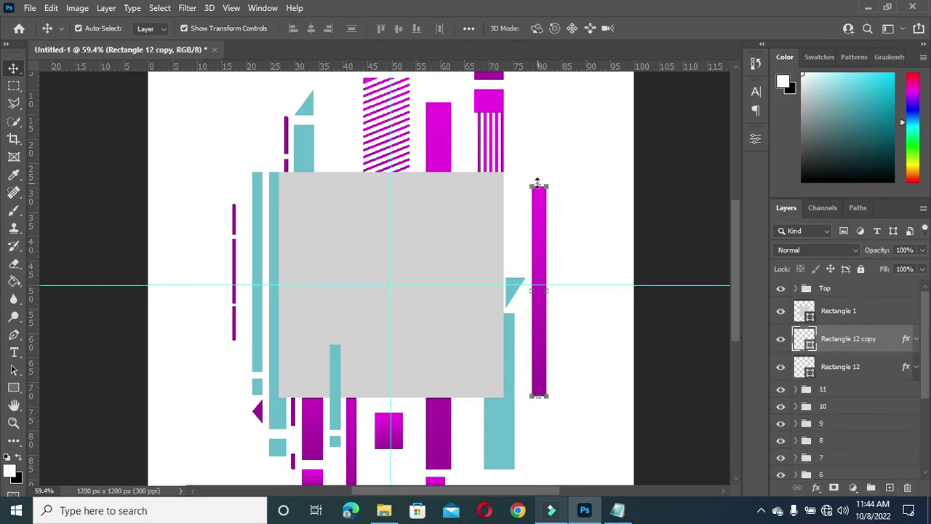
pyautogui.moveTo(539, 187); pyautogui.dragTo(535, 378)
pyautogui.click(675, 28)
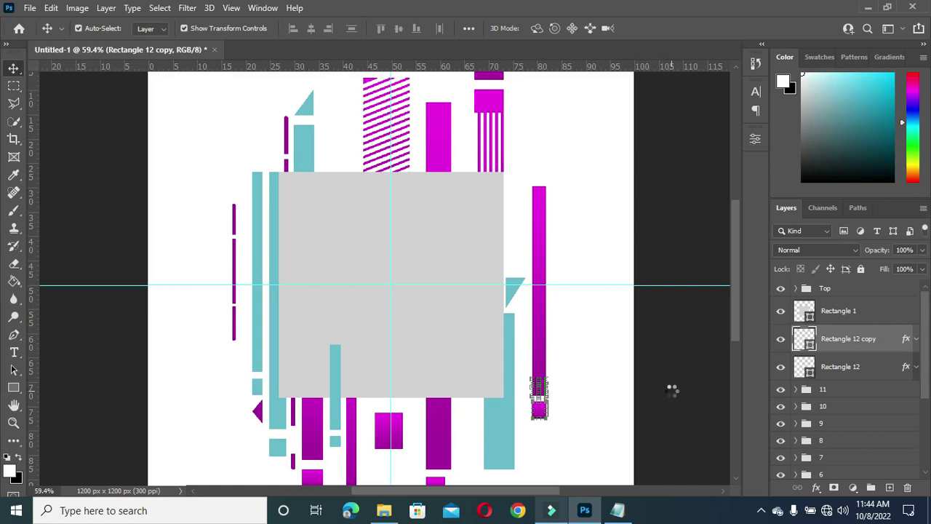
pyautogui.scroll(1, 619, 382)
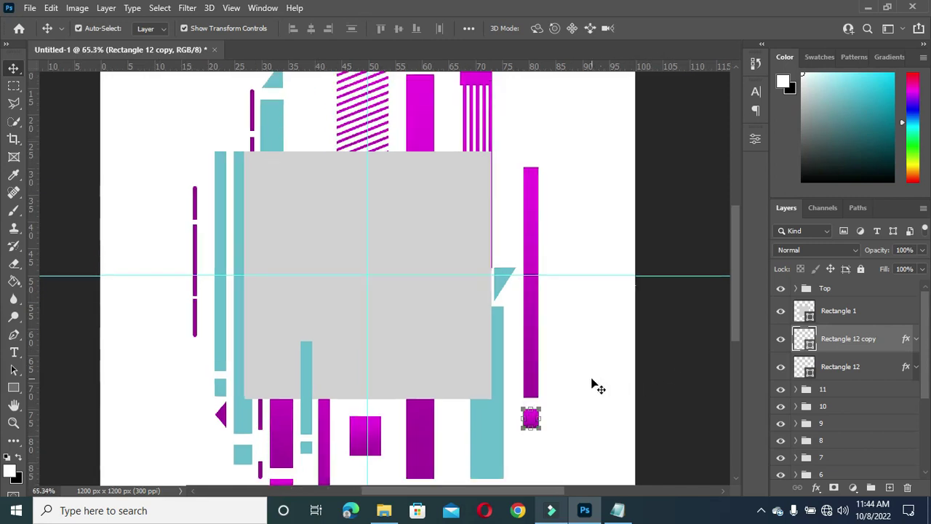
pyautogui.scroll(-1, 604, 266)
# Step: Group the two right-side bar layers into a group named 12
pyautogui.click(848, 338)
pyautogui.keyDown('shift'); pyautogui.click(844, 366); pyautogui.keyUp('shift')
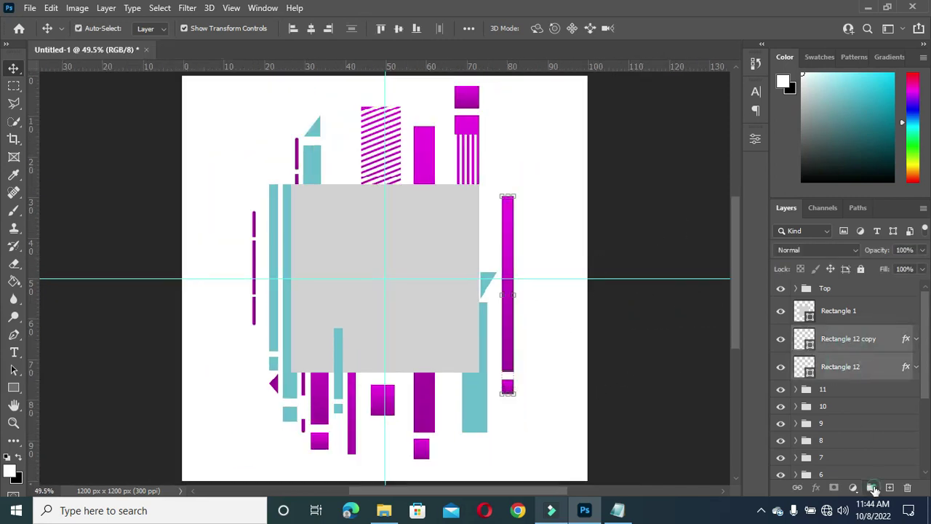
pyautogui.hotkey('ctrl', 'g')
pyautogui.doubleClick(831, 334)
pyautogui.write('12')
pyautogui.press('Return')
# Step: Check the small purple bar at lower left and collapse group 4 in the layer list
pyautogui.scroll(1, 313, 385)
pyautogui.click(306, 393)
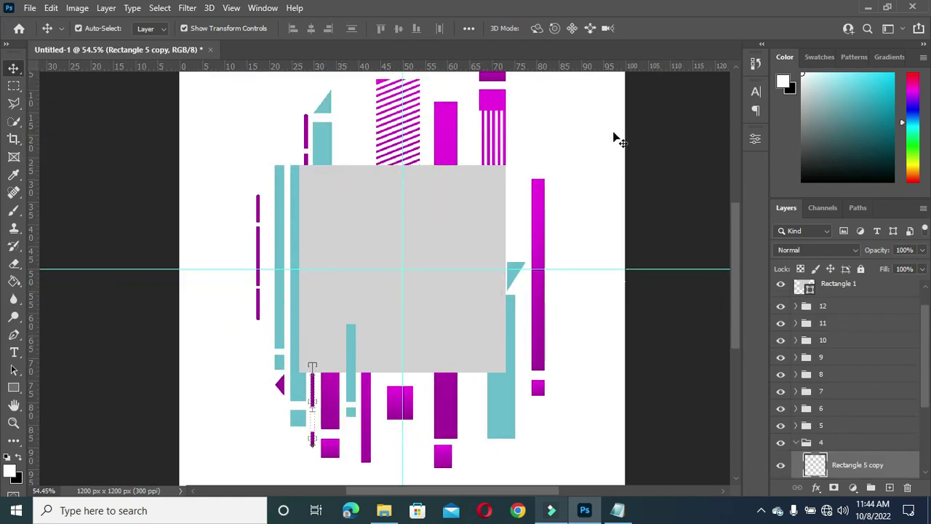
pyautogui.click(604, 235)
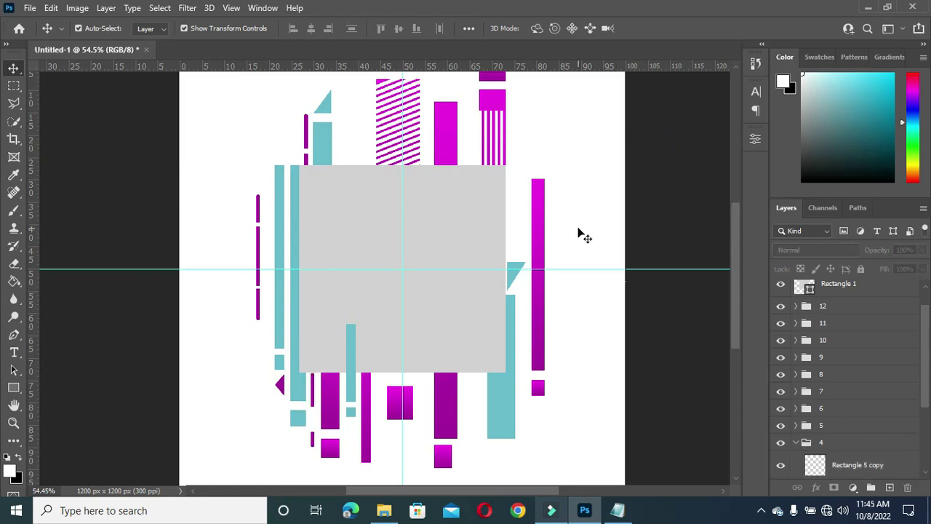
pyautogui.scroll(-2, 593, 240)
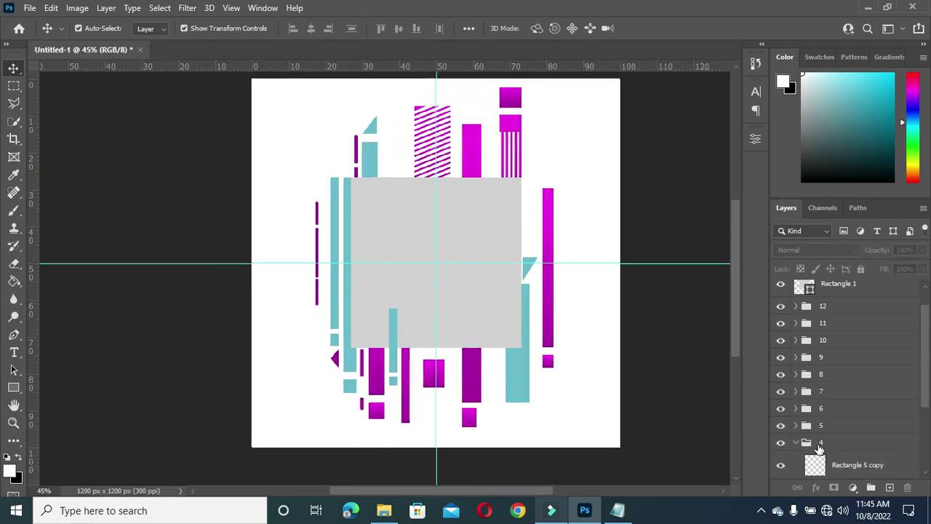
pyautogui.click(797, 443)
pyautogui.scroll(-1, 404, 158)
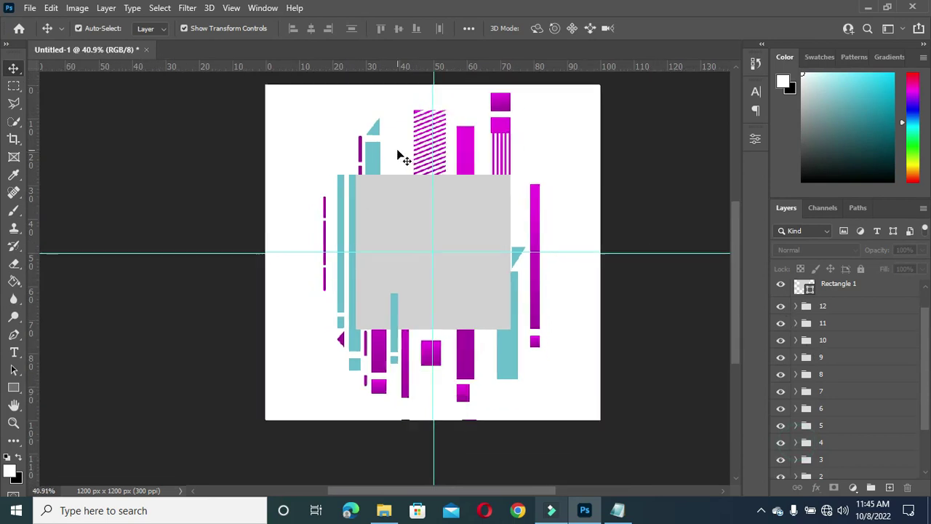
pyautogui.moveTo(737, 234); pyautogui.dragTo(736, 220)
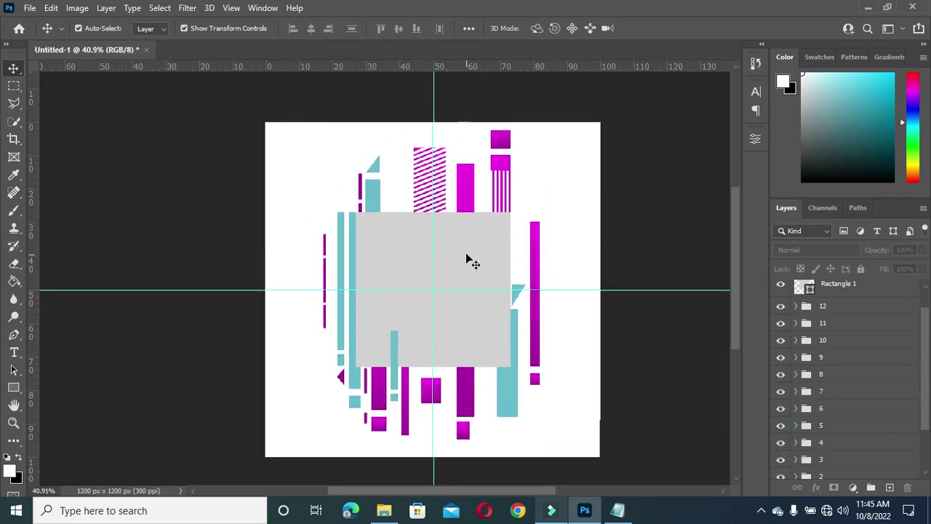
pyautogui.scroll(1, 468, 255)
# Step: Change the grey centre square's colour to white
pyautogui.click(469, 254)
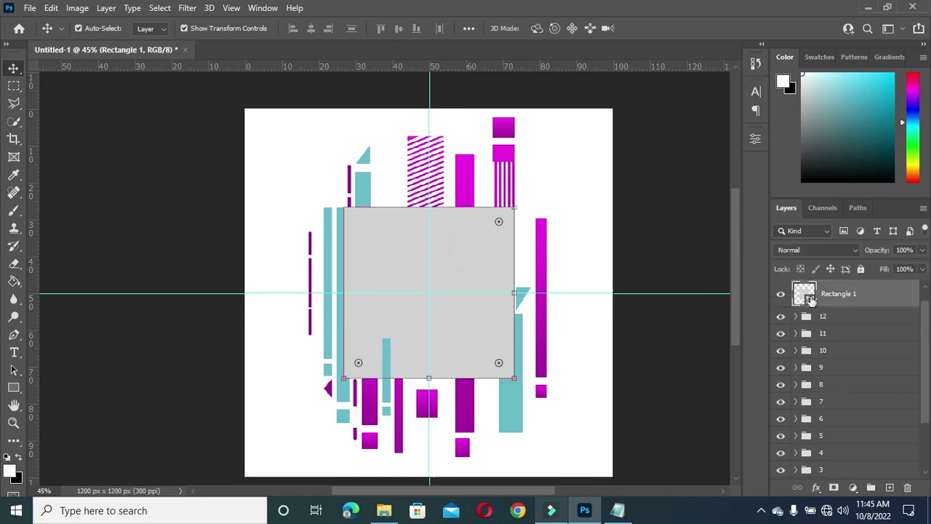
pyautogui.doubleClick(804, 294)
pyautogui.moveTo(597, 156); pyautogui.dragTo(566, 83)
pyautogui.click(879, 110)
pyautogui.press('v')
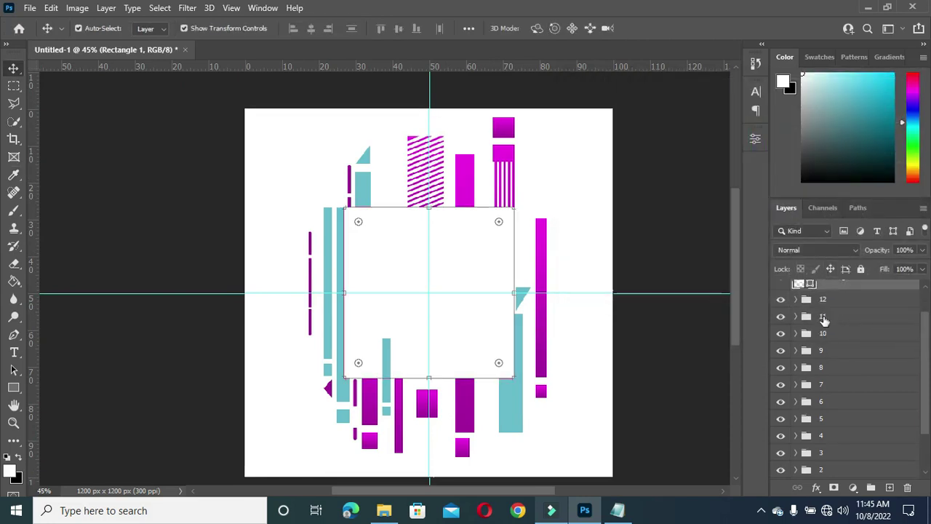
# Step: Rename the group containing the left purple bar to 1
pyautogui.scroll(1, 826, 290)
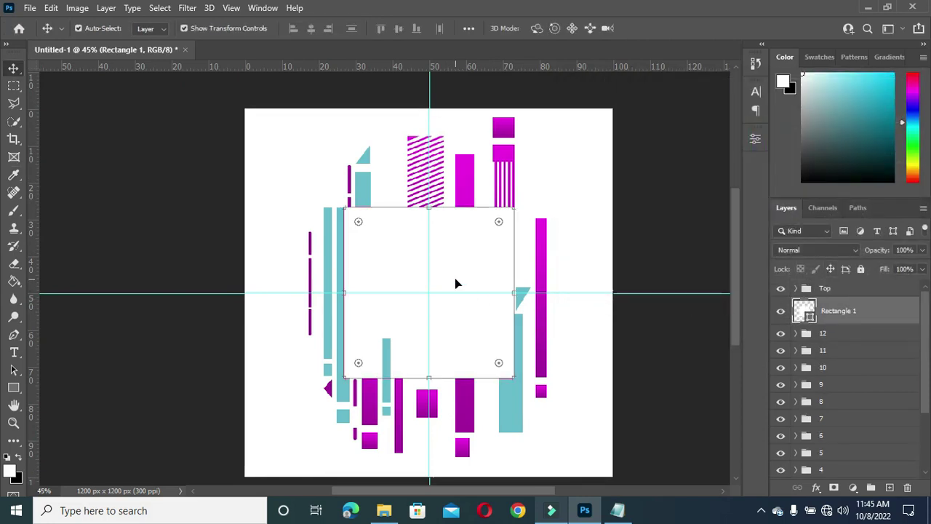
pyautogui.scroll(-5, 831, 407)
pyautogui.click(832, 441)
pyautogui.doubleClick(831, 441)
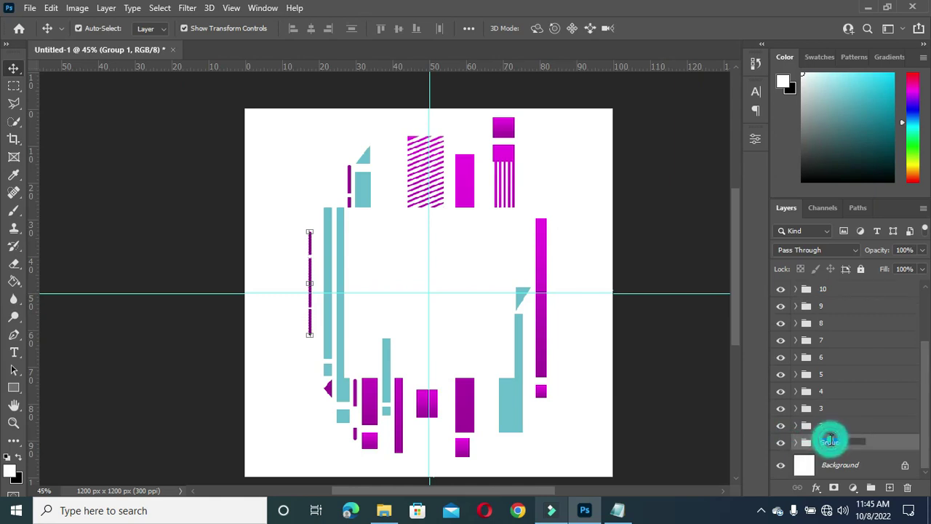
pyautogui.write('1')
pyautogui.press('Return')
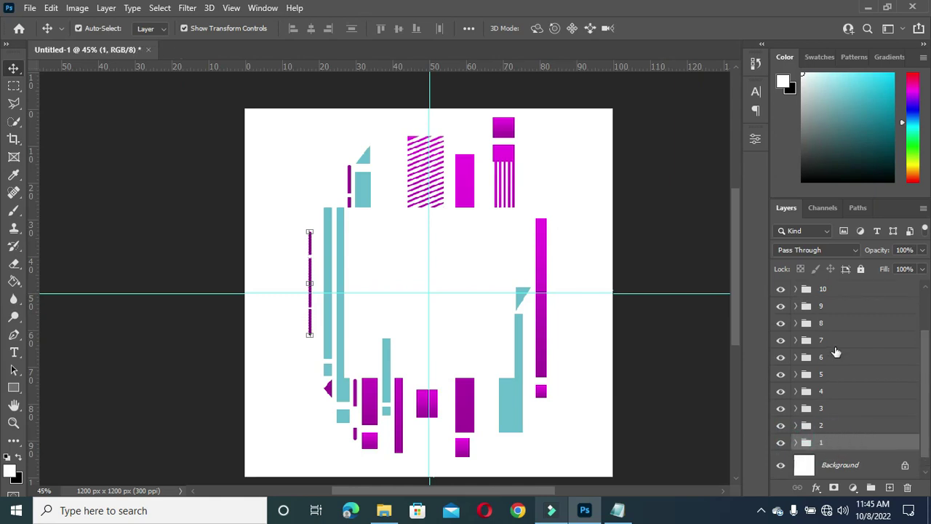
# Step: Group all the bar groups together and name the group Birthday Flyer Design
pyautogui.keyDown('shift'); pyautogui.click(836, 444); pyautogui.keyUp('shift')
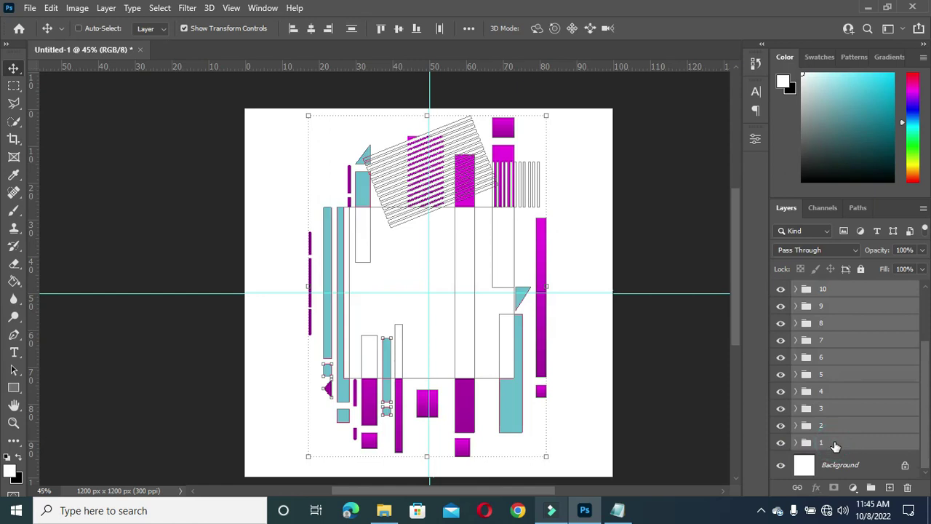
pyautogui.hotkey('ctrl', 'g')
pyautogui.doubleClick(832, 289)
pyautogui.write('Birthday Flyer Desig')
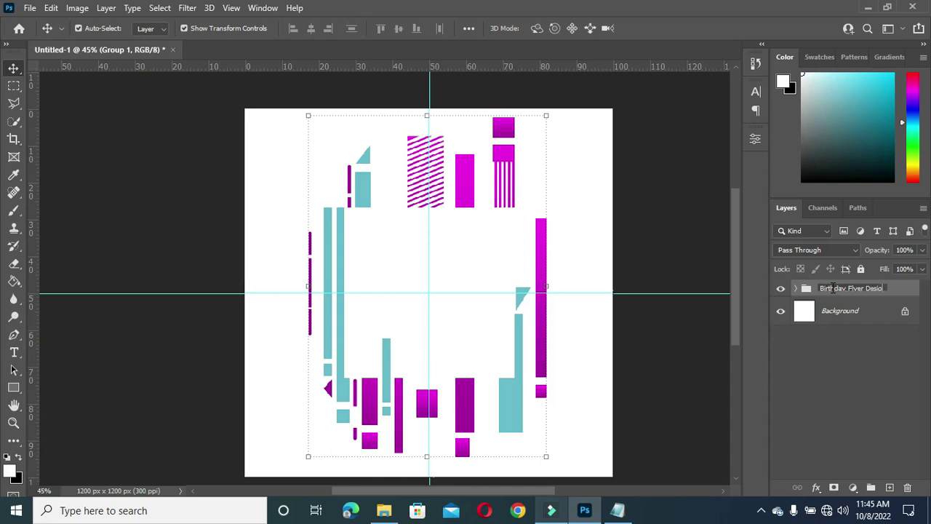
pyautogui.press('Return')
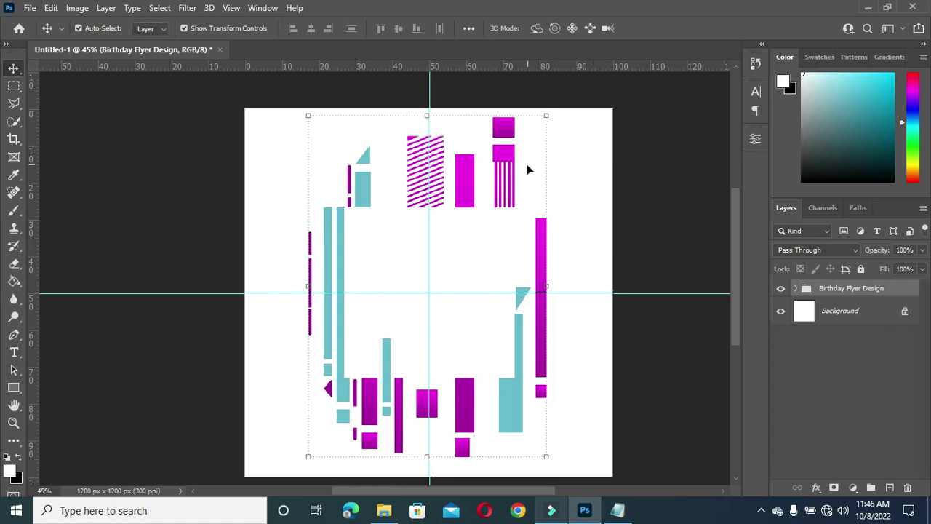
pyautogui.scroll(-1, 520, 170)
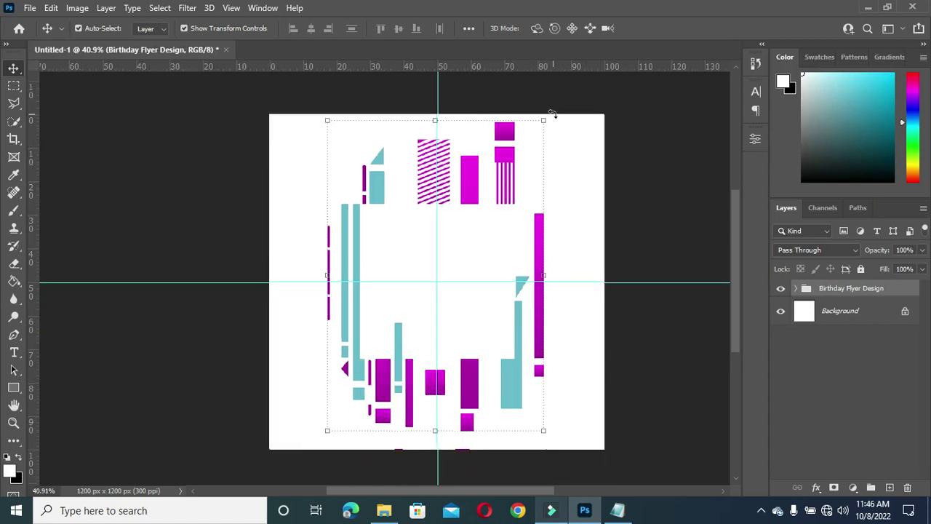
# Step: Rotate the Birthday Flyer Design group about 45°, scale it to roughly 88%, recentre it, and commit
pyautogui.moveTo(553, 114); pyautogui.dragTo(615, 248)
pyautogui.moveTo(443, 241)
pyautogui.mouseDown()
pyautogui.moveTo(451, 239)
pyautogui.moveTo(447, 231)
pyautogui.mouseUp()
pyautogui.moveTo(471, 76); pyautogui.dragTo(461, 118)
pyautogui.moveTo(446, 237); pyautogui.dragTo(459, 211)
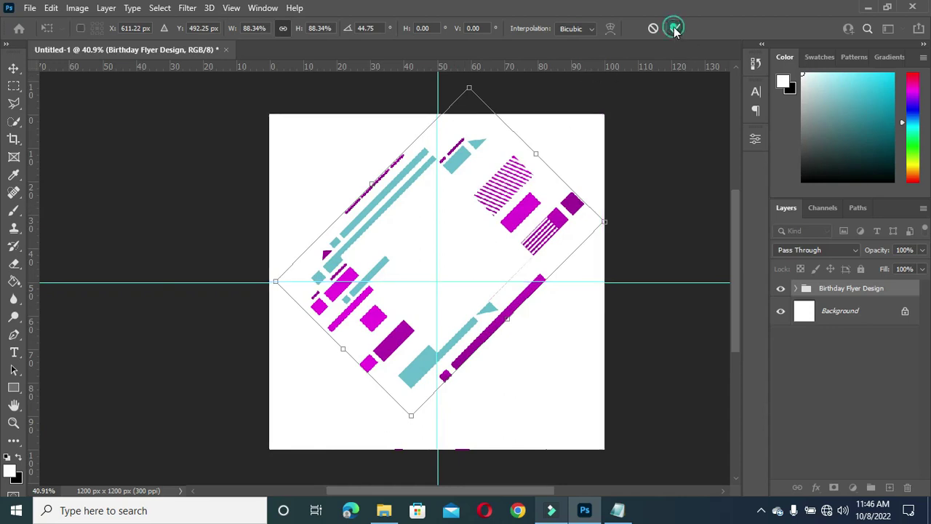
pyautogui.click(675, 28)
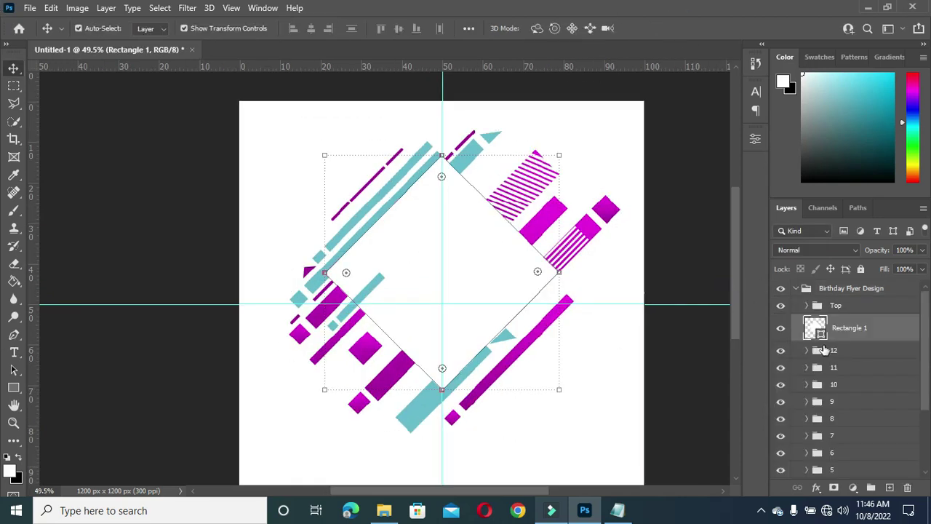
# Step: Select group 12 so new shapes land above it
pyautogui.click(193, 192)
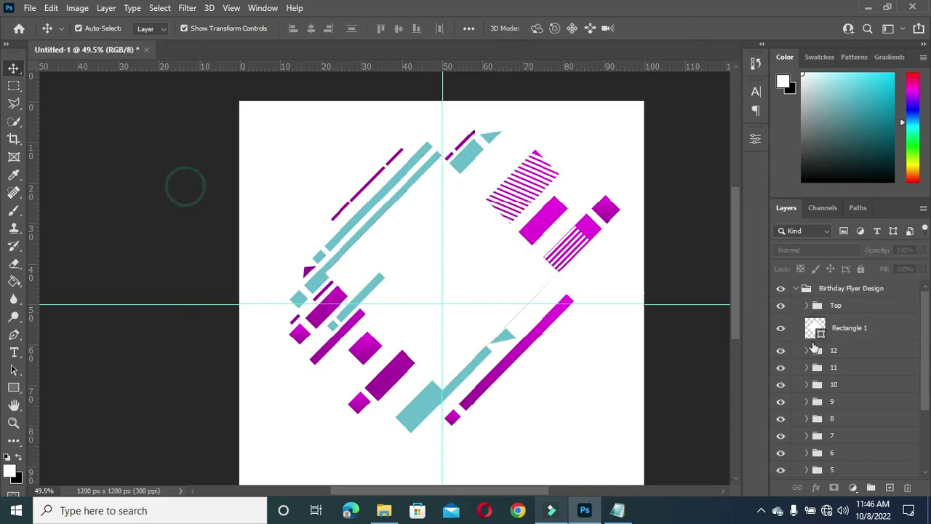
pyautogui.click(830, 353)
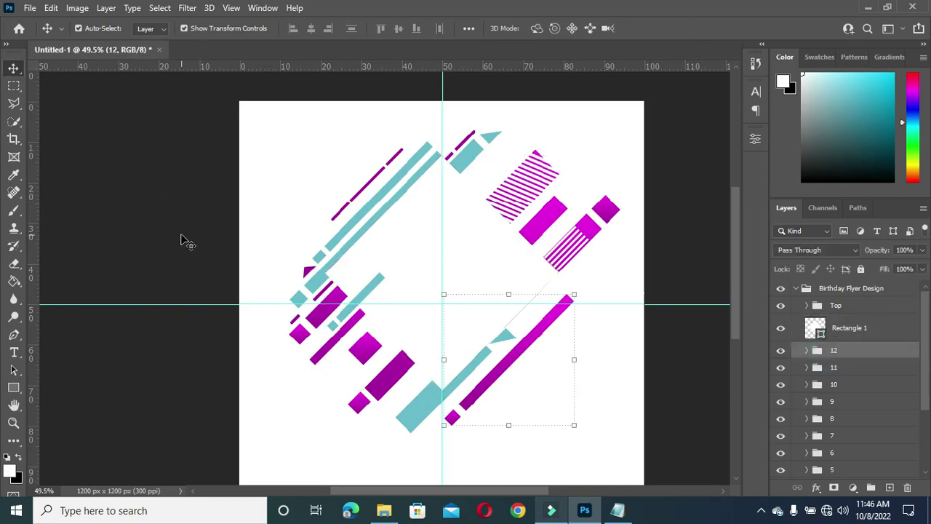
pyautogui.scroll(1, 417, 265)
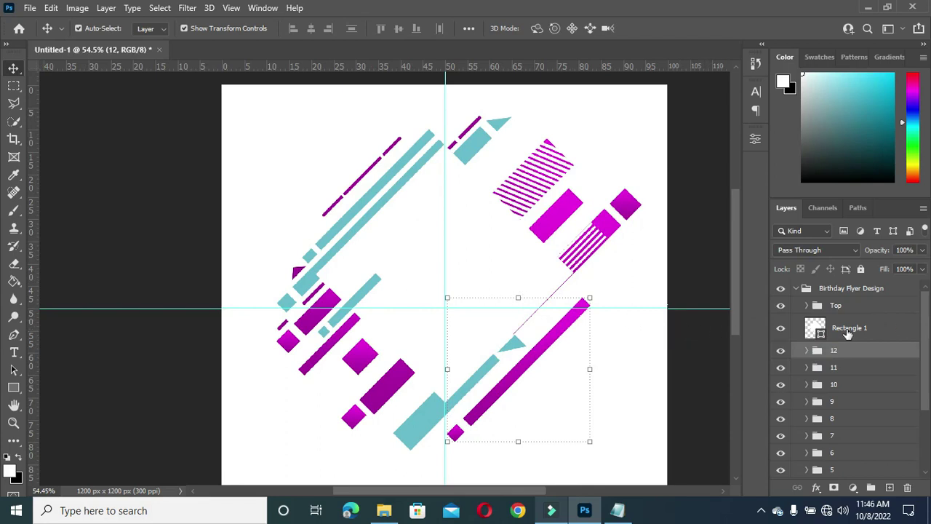
pyautogui.click(843, 330)
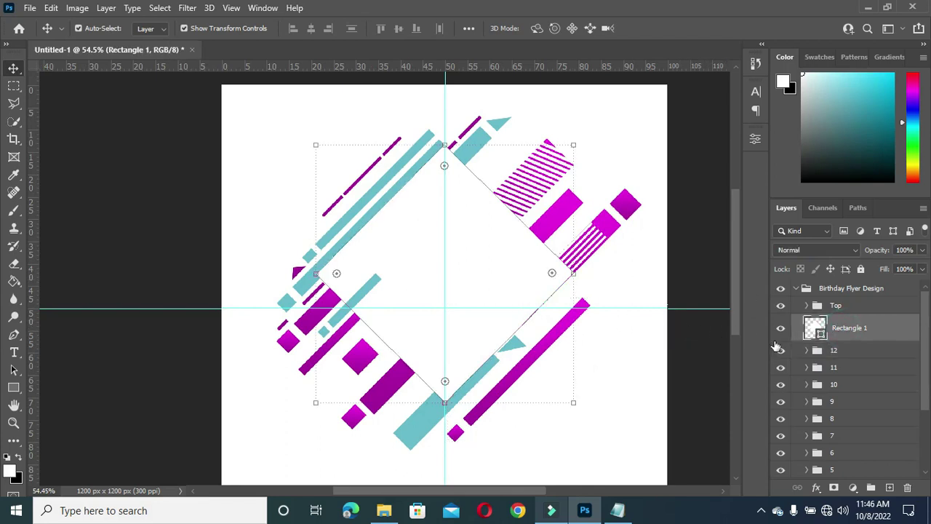
pyautogui.click(846, 352)
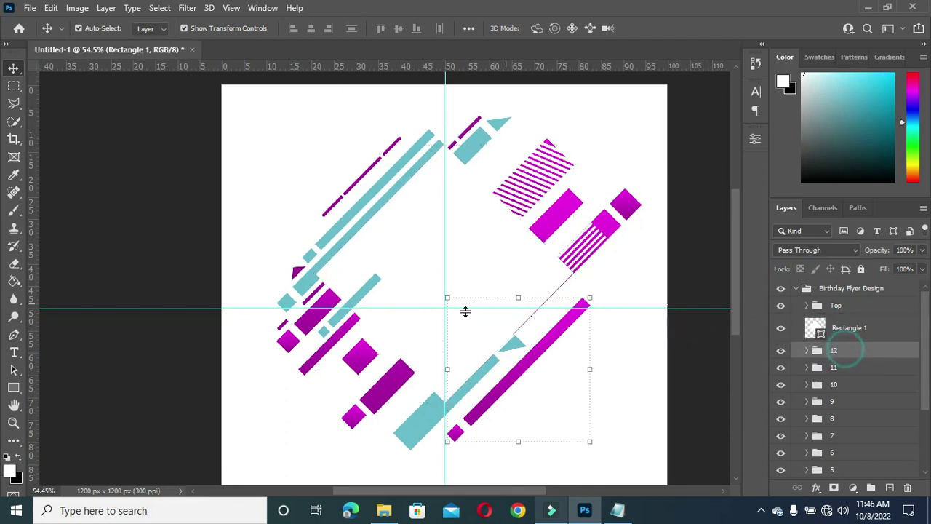
# Step: Draw a white square, Rectangle 13, over the diamond centre, shrink it to about 95.6%, and nudge it right
pyautogui.click(13, 388)
pyautogui.moveTo(325, 153); pyautogui.dragTo(556, 386)
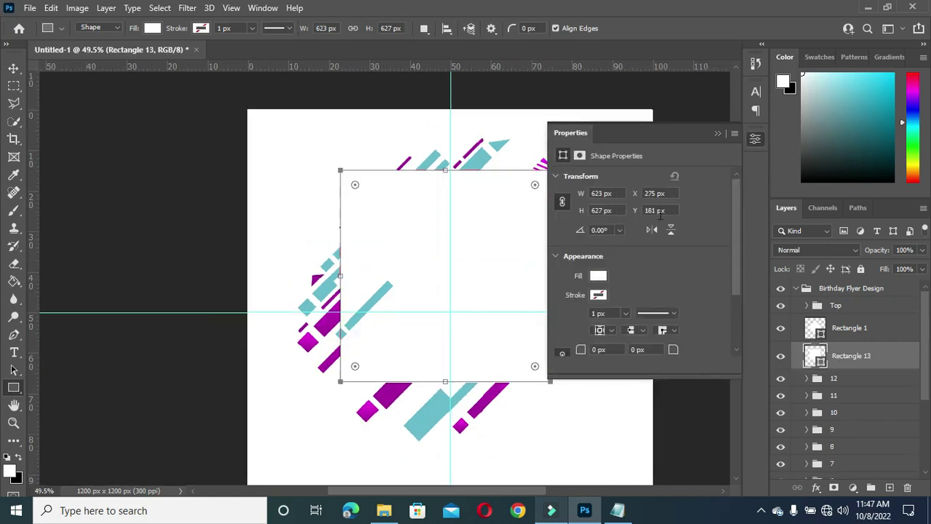
pyautogui.click(717, 134)
pyautogui.press('v')
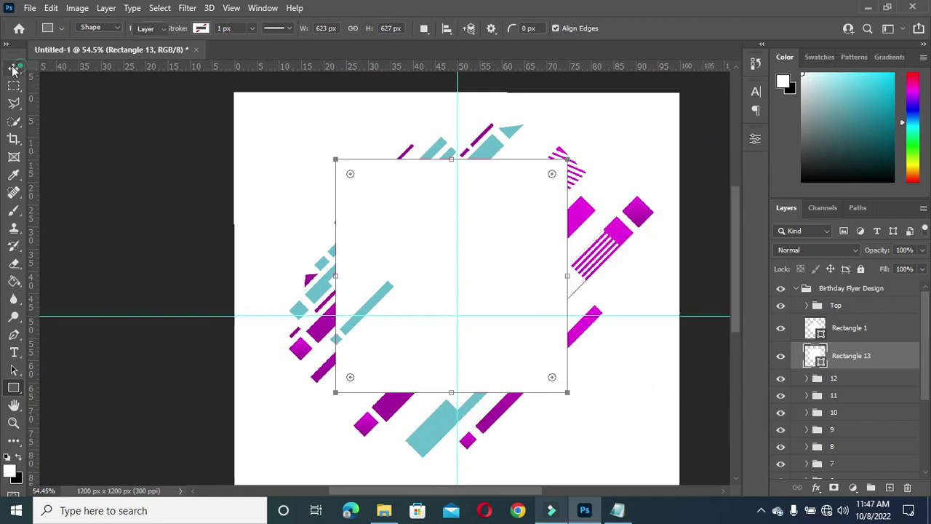
pyautogui.moveTo(329, 157); pyautogui.dragTo(346, 169)
pyautogui.moveTo(509, 244); pyautogui.dragTo(513, 245)
# Step: Commit the square's resize, make its fill transparent, and set a 14 px stroke width
pyautogui.click(675, 28)
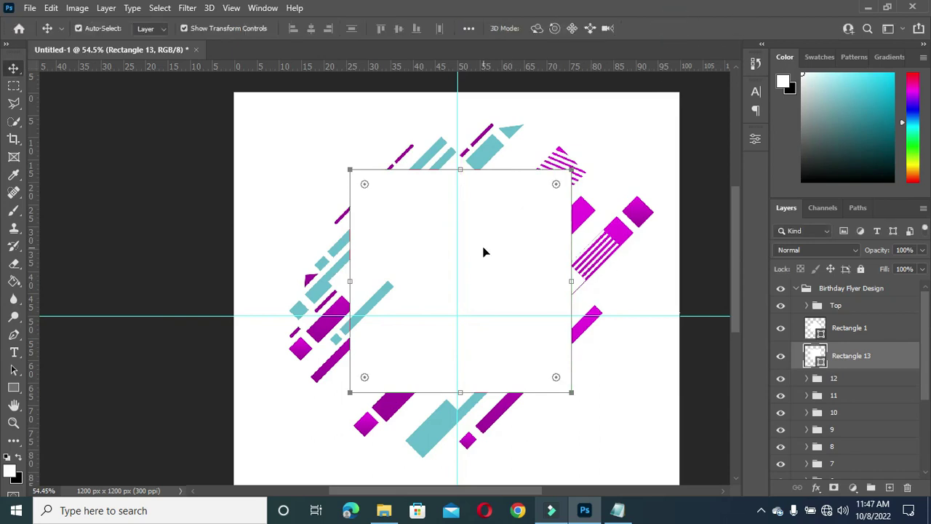
pyautogui.moveTo(885, 270); pyautogui.dragTo(748, 285)
pyautogui.click(755, 138)
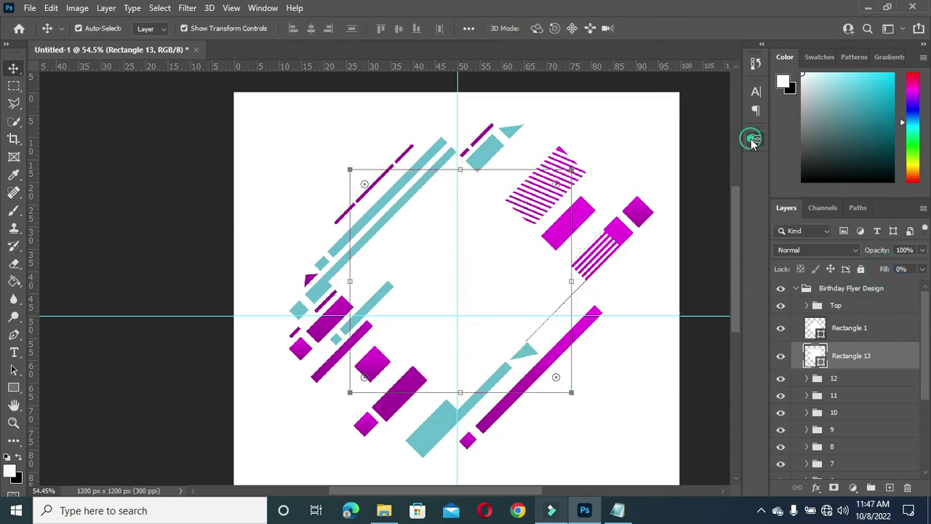
pyautogui.click(616, 313)
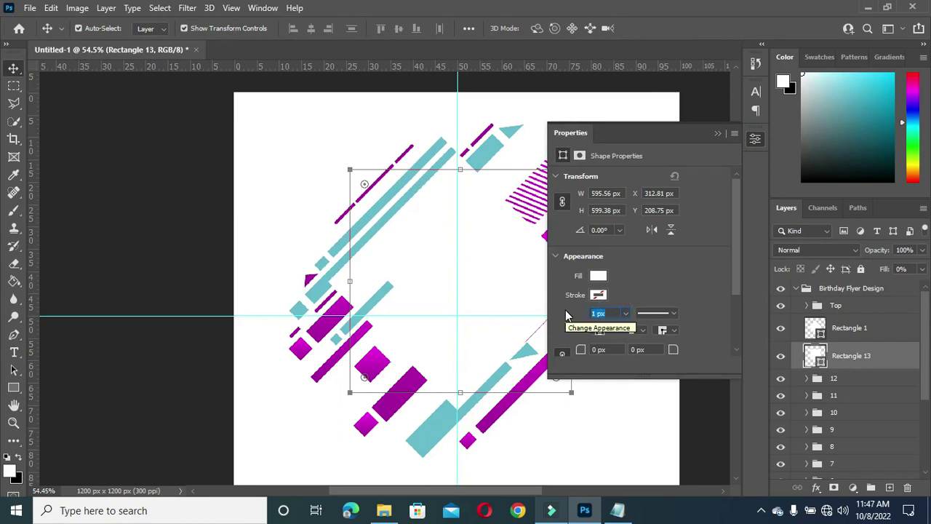
pyautogui.write('14')
pyautogui.press('Return')
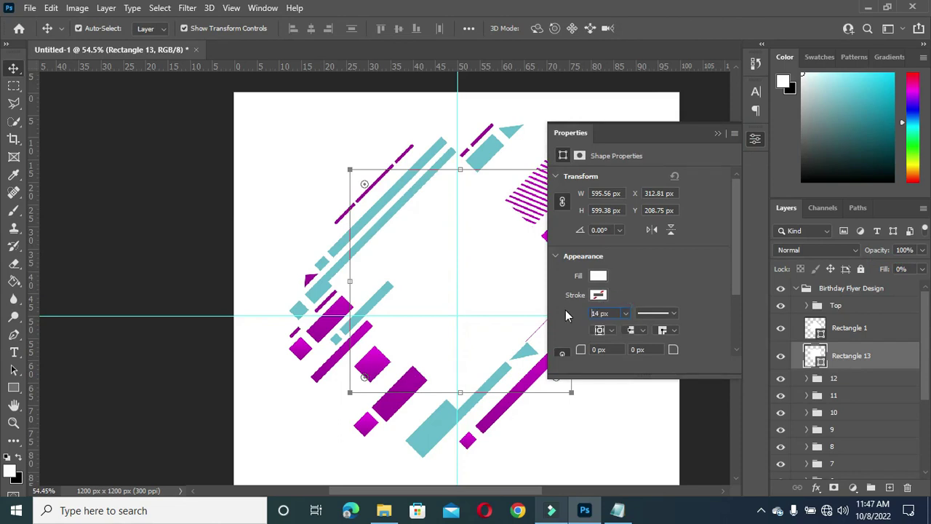
# Step: Remove the black outline from Rectangle 13 by setting its stroke to none
pyautogui.click(598, 294)
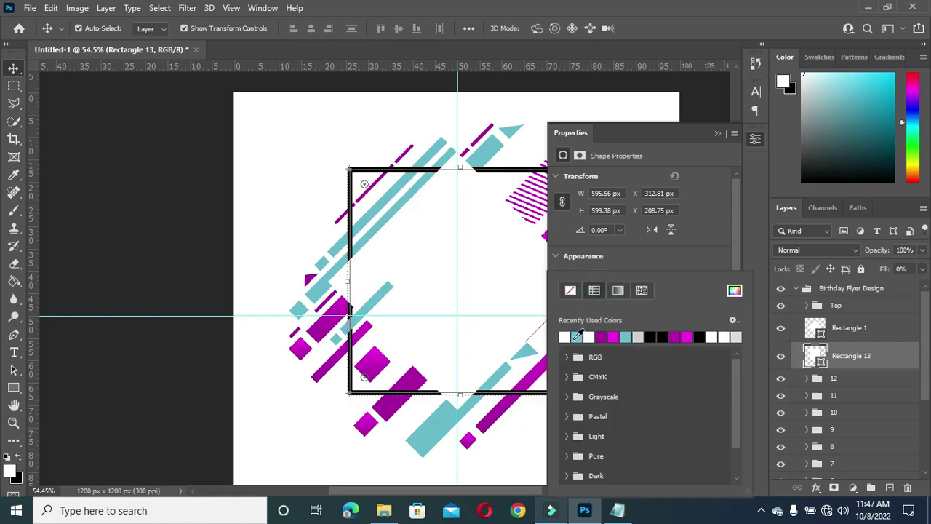
pyautogui.click(566, 334)
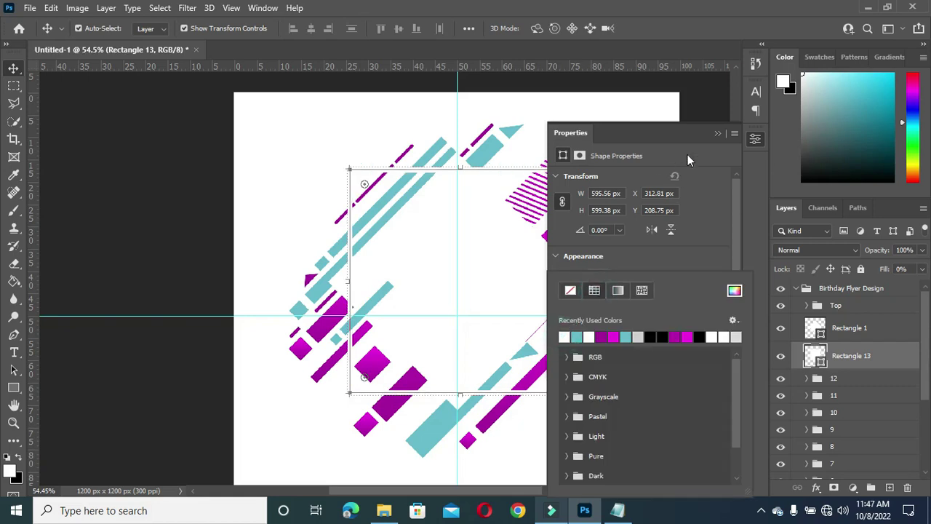
pyautogui.click(718, 135)
pyautogui.click(718, 136)
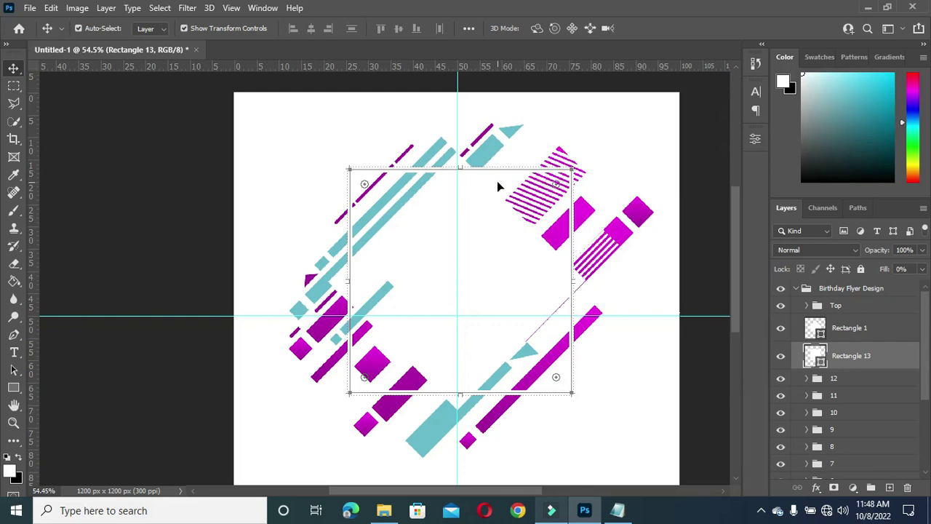
pyautogui.scroll(-1, 498, 187)
pyautogui.scroll(1, 425, 237)
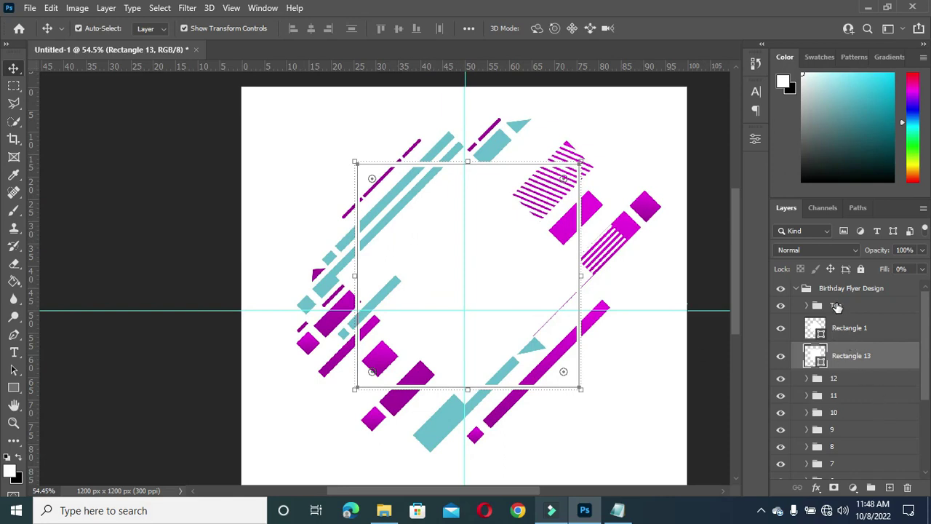
pyautogui.scroll(-1, 837, 309)
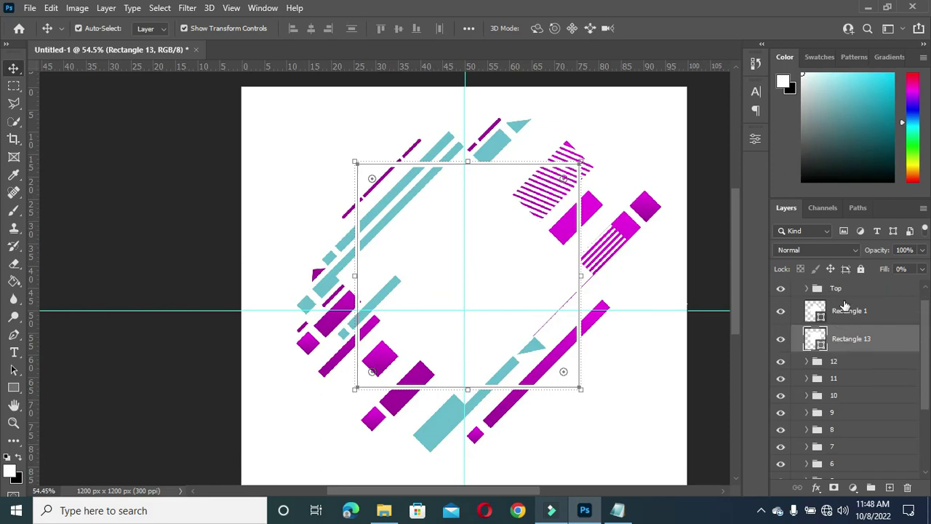
pyautogui.scroll(1, 844, 305)
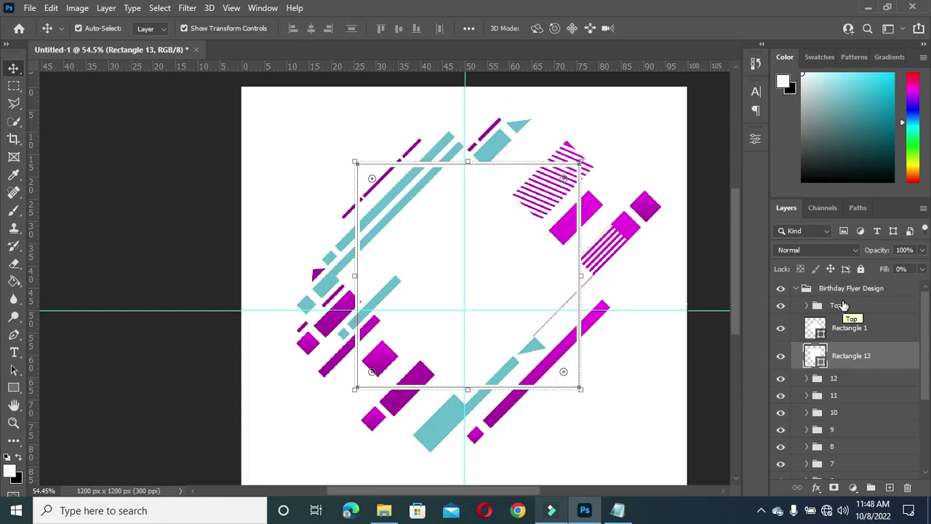
pyautogui.scroll(-1, 564, 274)
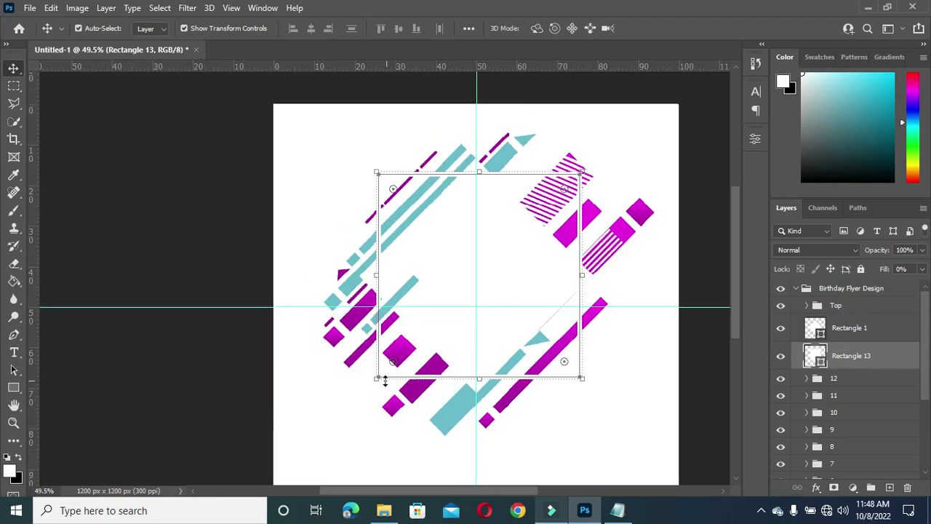
pyautogui.scroll(-1, 385, 379)
pyautogui.scroll(2, 548, 376)
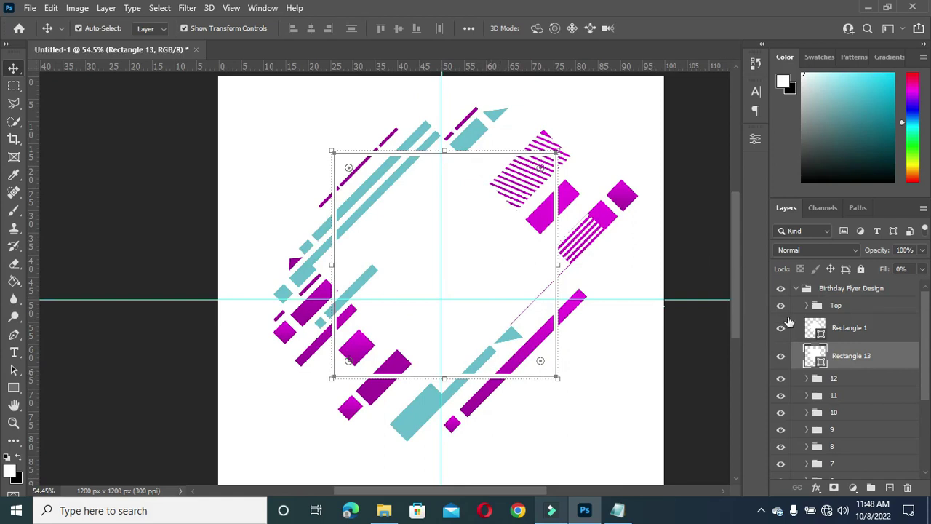
# Step: Convert Rectangle 13 to a smart object and keep it selected
pyautogui.rightClick(856, 359)
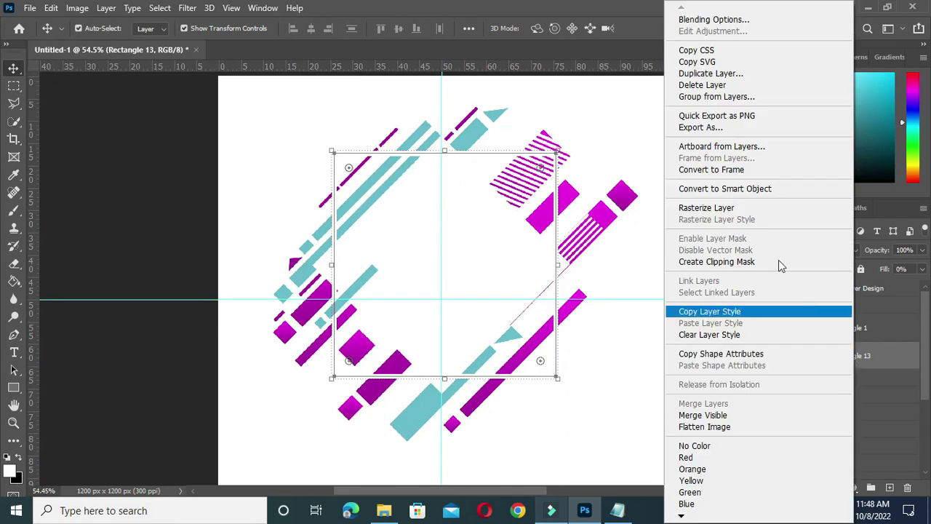
pyautogui.click(735, 190)
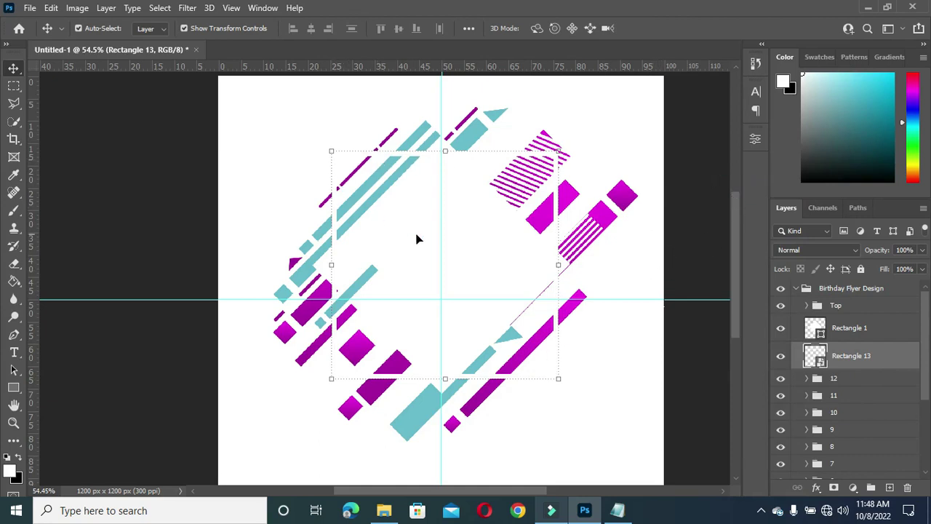
pyautogui.click(459, 245)
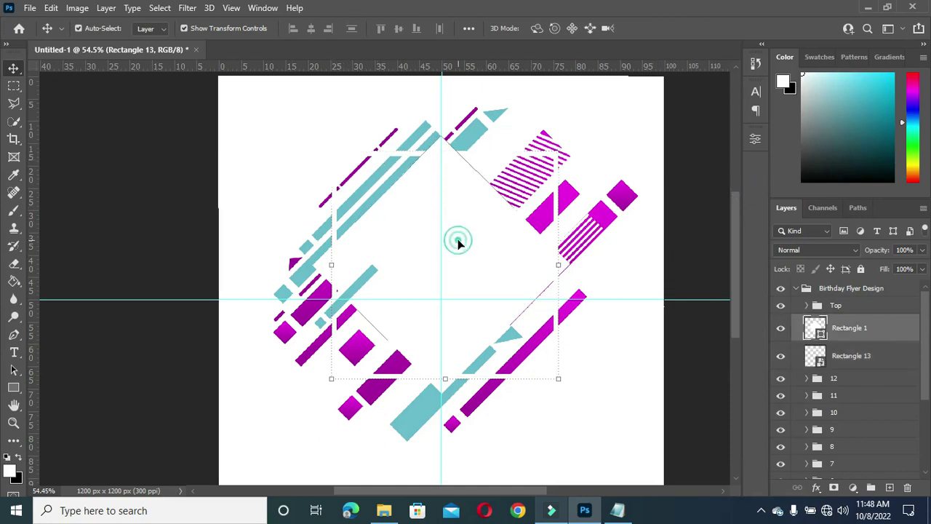
pyautogui.click(861, 355)
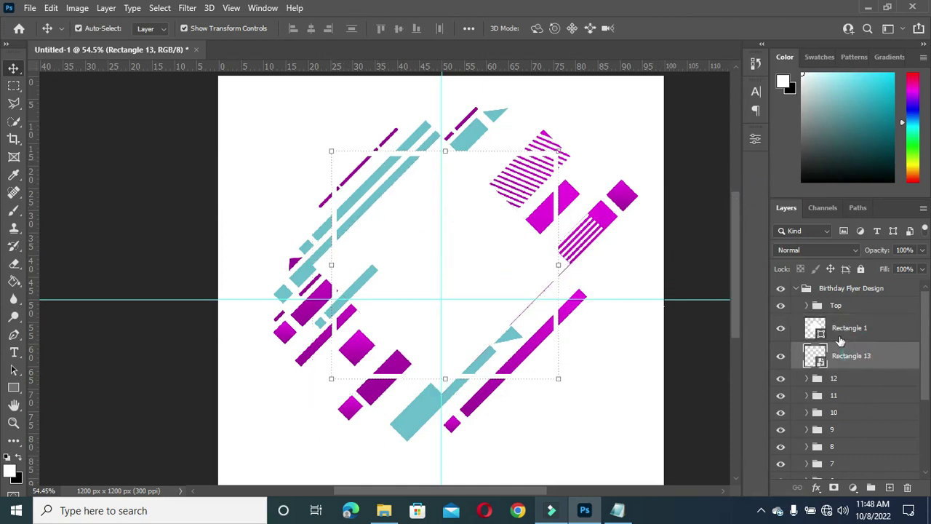
# Step: Draw a 528 × 528 px black-filled circle, Ellipse 1, over the artwork centre
pyautogui.click(13, 388)
pyautogui.click(59, 403)
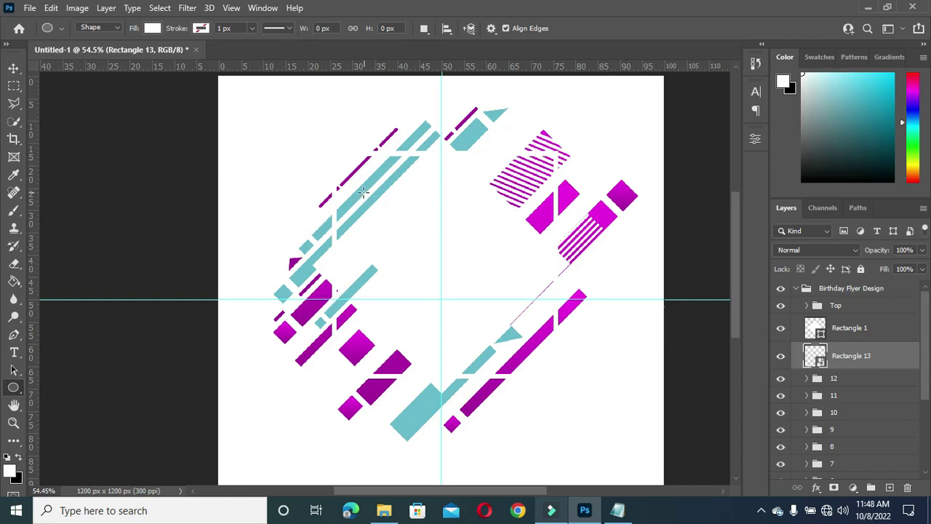
pyautogui.moveTo(363, 191); pyautogui.dragTo(557, 451)
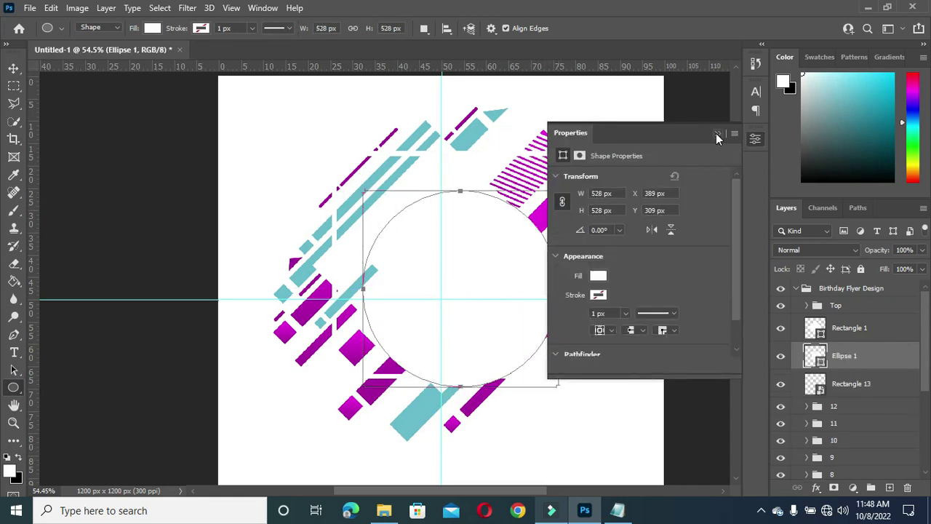
pyautogui.click(599, 277)
pyautogui.click(662, 337)
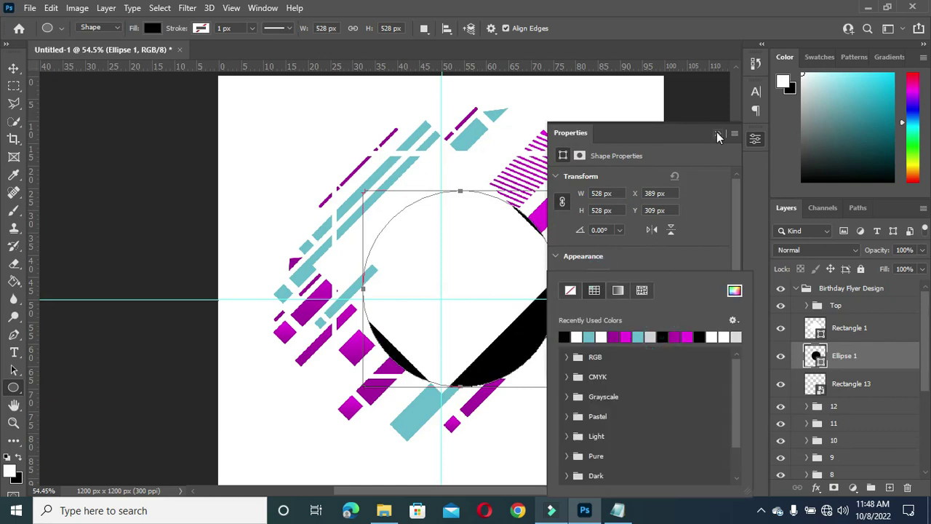
pyautogui.click(717, 134)
# Step: Move the black circle behind the diamond, shift it lower, and commit
pyautogui.click(13, 67)
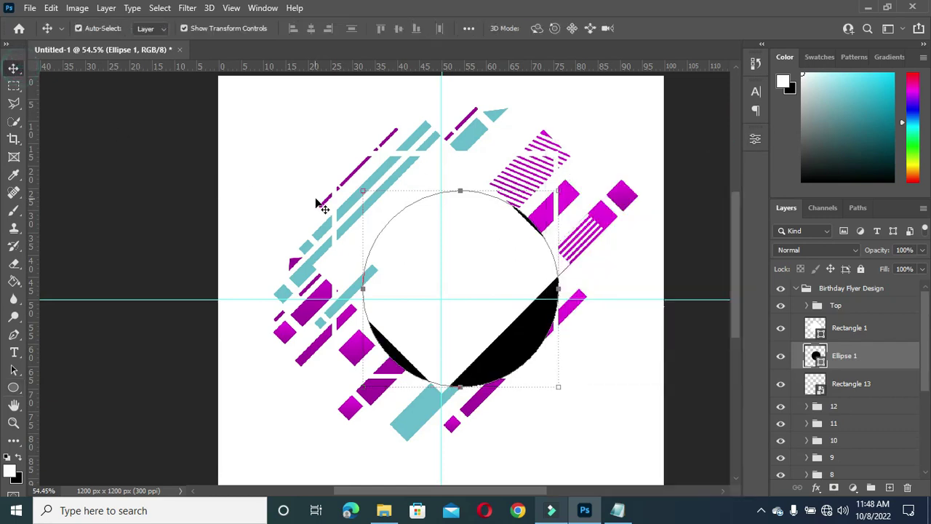
pyautogui.scroll(1, 430, 239)
pyautogui.moveTo(460, 186); pyautogui.dragTo(428, 144)
pyautogui.moveTo(433, 196); pyautogui.dragTo(436, 216)
pyautogui.click(675, 27)
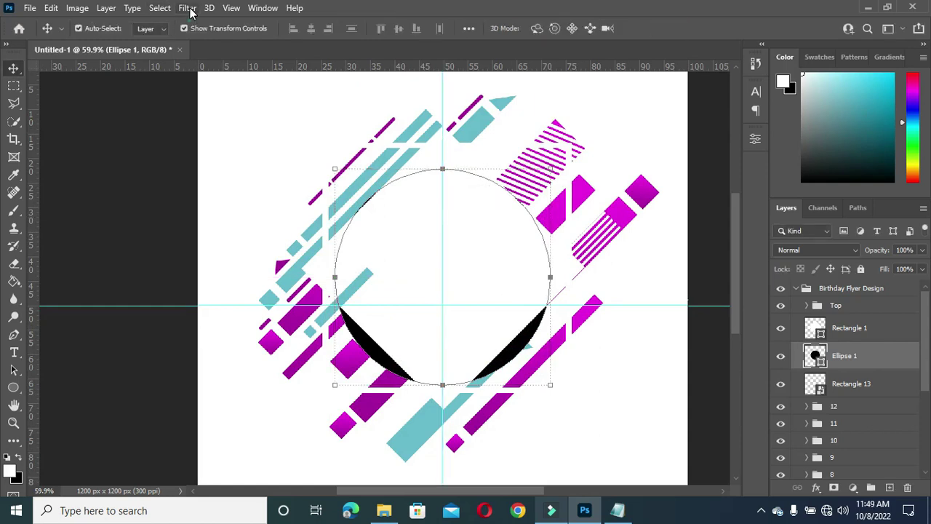
# Step: Apply a 36 px Gaussian Blur to the circle as a smart filter
pyautogui.click(188, 9)
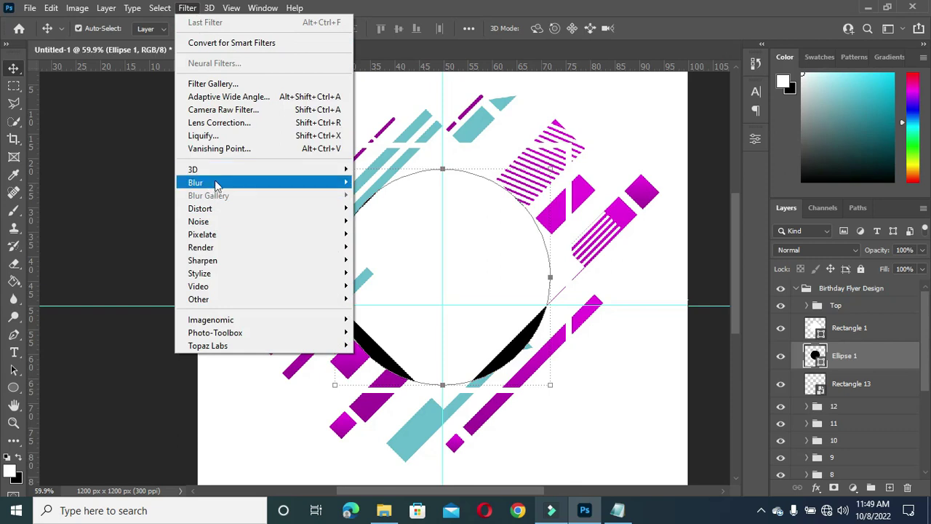
pyautogui.moveTo(217, 184)
pyautogui.click(375, 233)
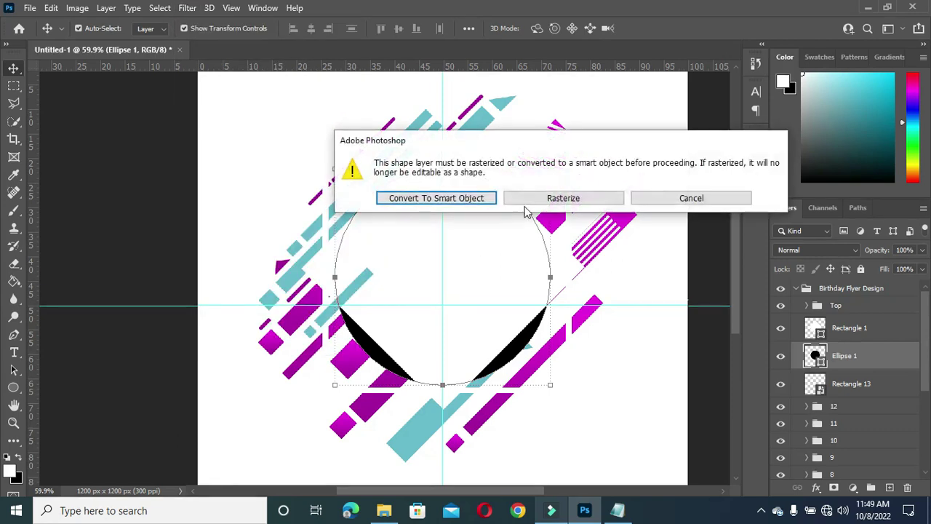
pyautogui.click(473, 197)
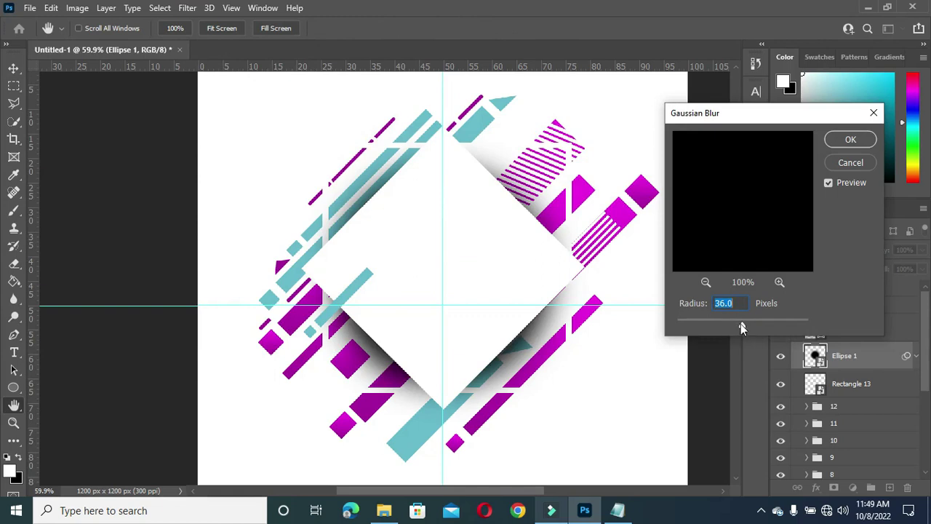
pyautogui.click(851, 139)
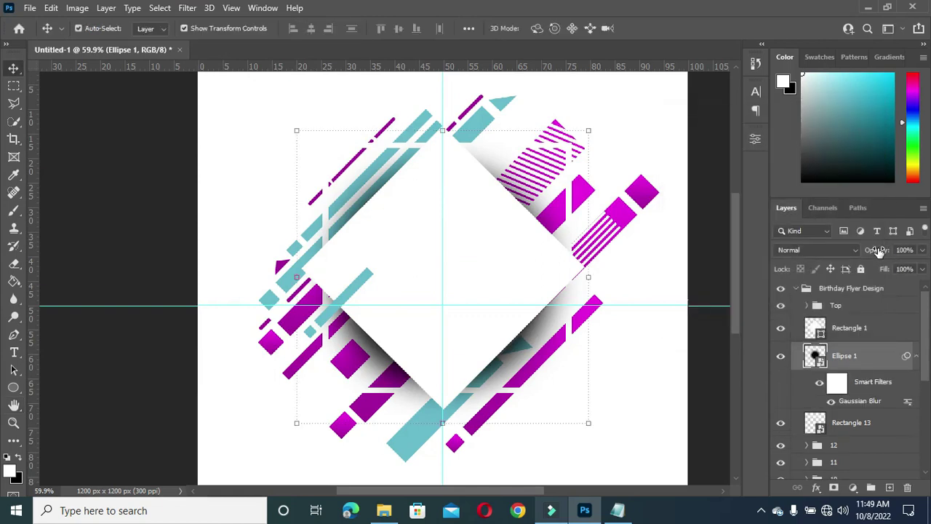
# Step: Lower the shadow circle's opacity to 71% and select the Rectangle 13 layer
pyautogui.moveTo(882, 256); pyautogui.dragTo(870, 259)
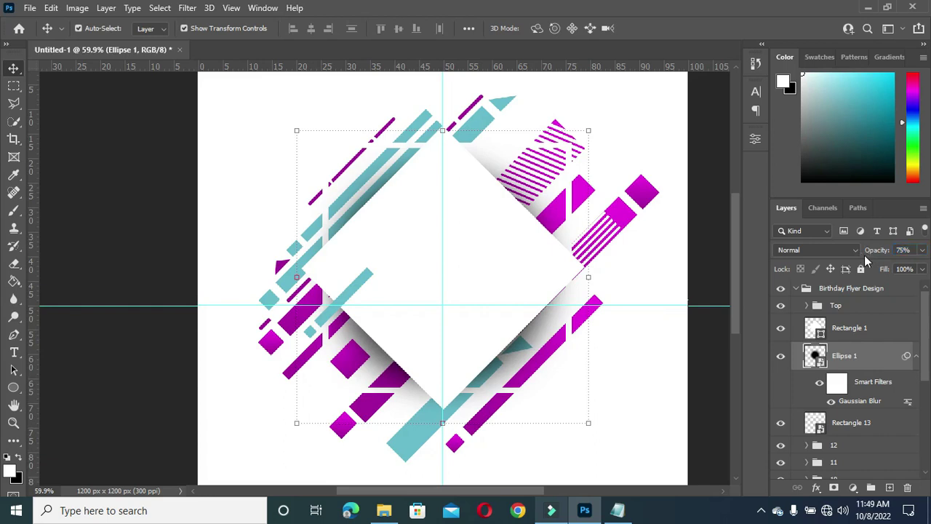
pyautogui.click(880, 250)
pyautogui.click(879, 252)
pyautogui.click(915, 355)
pyautogui.scroll(-1, 828, 320)
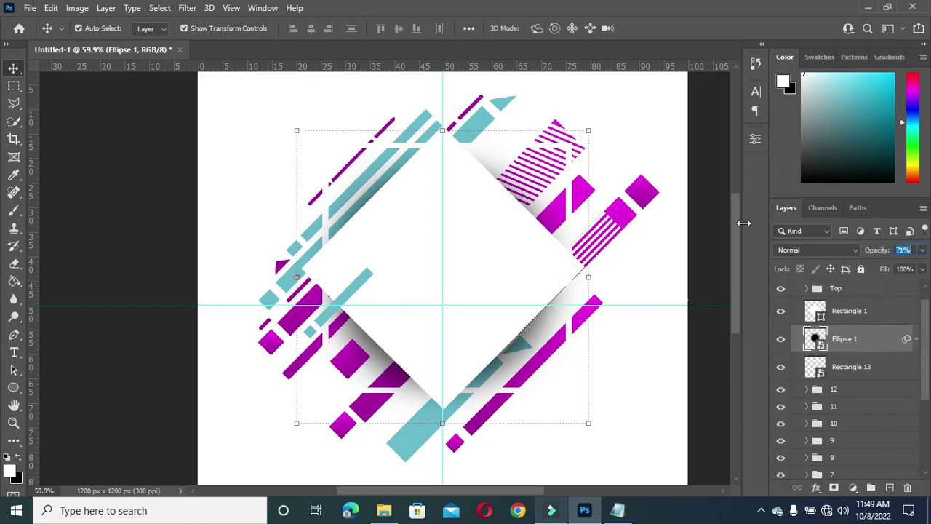
pyautogui.click(851, 366)
# Step: Add a layer mask to Rectangle 13 and hide the frame over the lower-left stripes with a 100 px soft brush
pyautogui.click(835, 489)
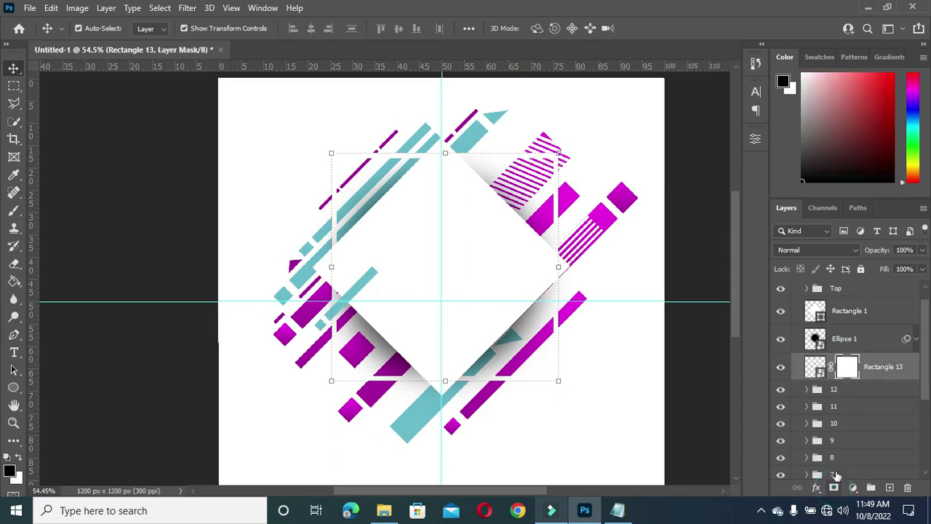
pyautogui.scroll(1, 371, 374)
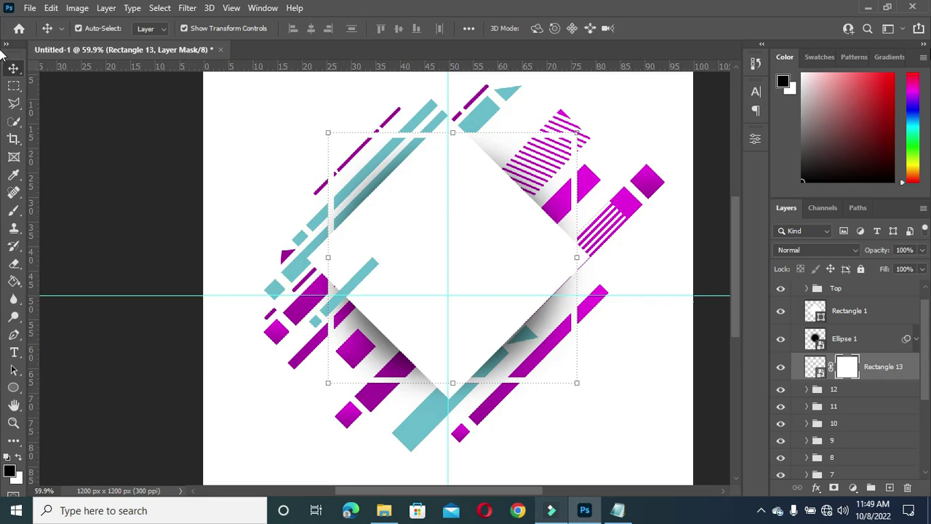
pyautogui.click(13, 210)
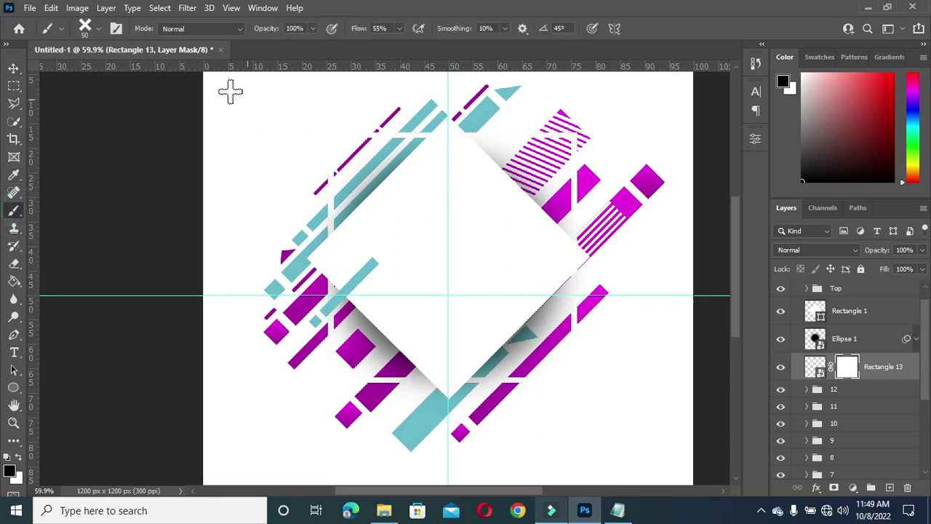
pyautogui.click(97, 30)
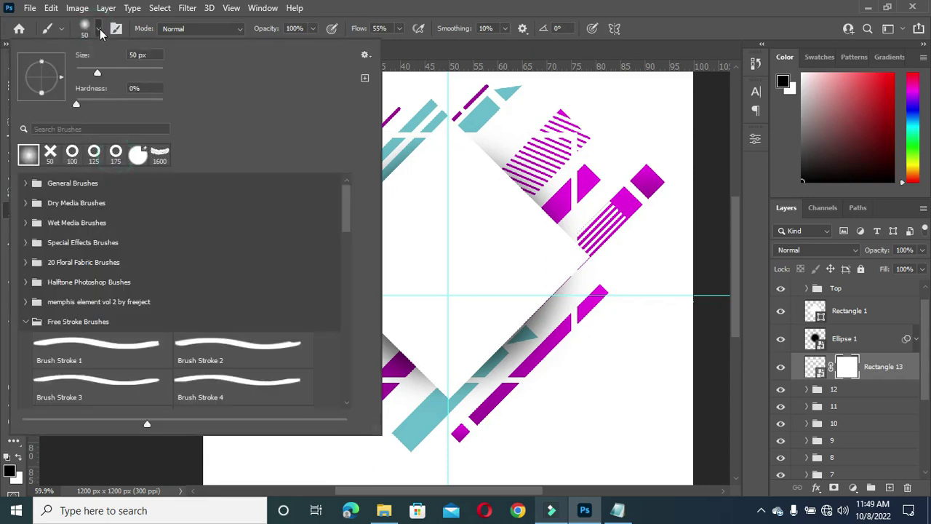
pyautogui.click(100, 31)
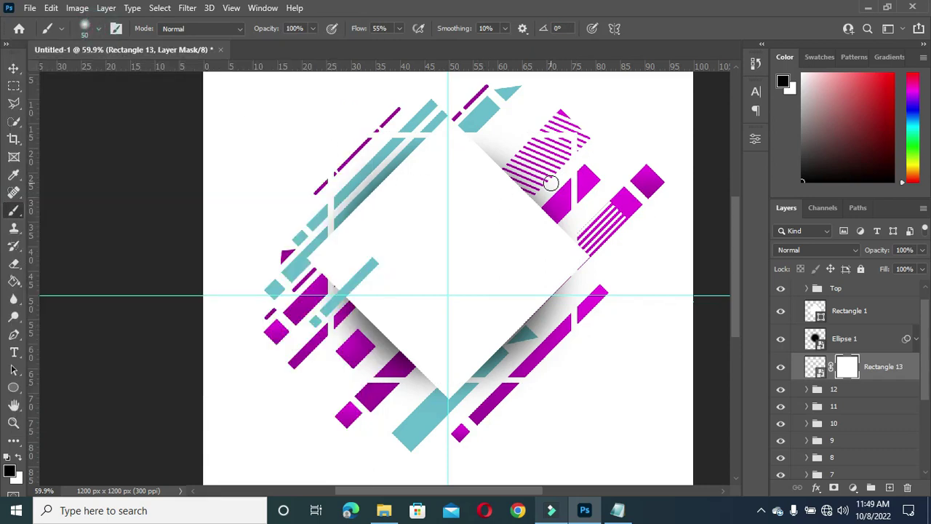
pyautogui.press(']')
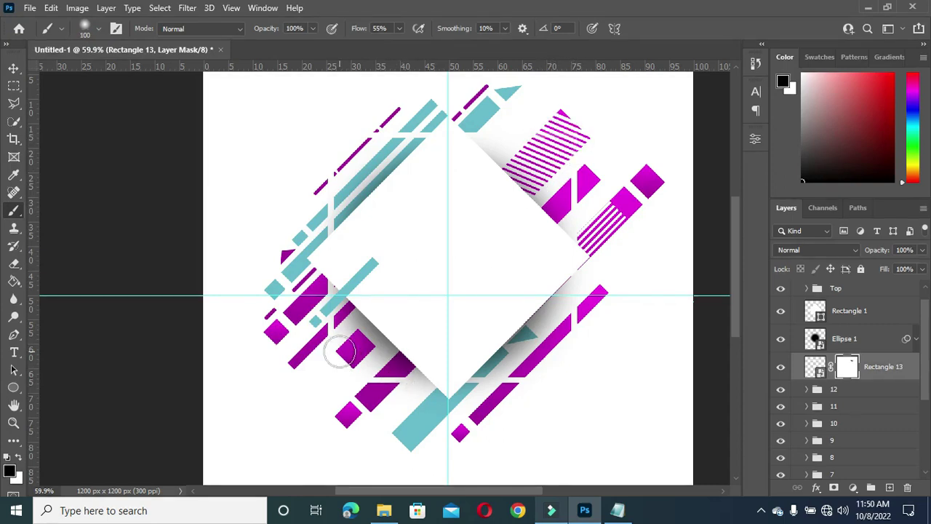
pyautogui.moveTo(328, 324); pyautogui.dragTo(333, 334)
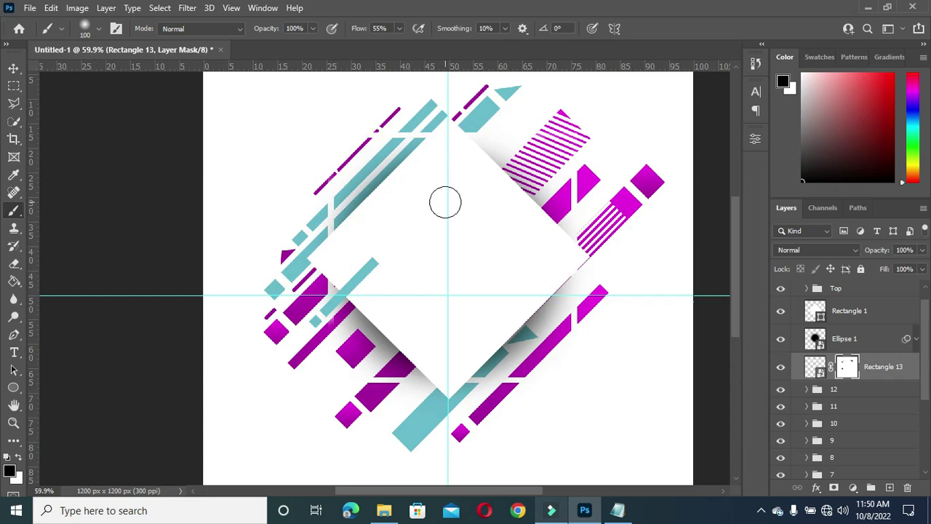
# Step: Mask out more of the Rectangle 13 frame along the upper-left stripe
pyautogui.click(362, 135)
pyautogui.click(364, 135)
pyautogui.click(327, 158)
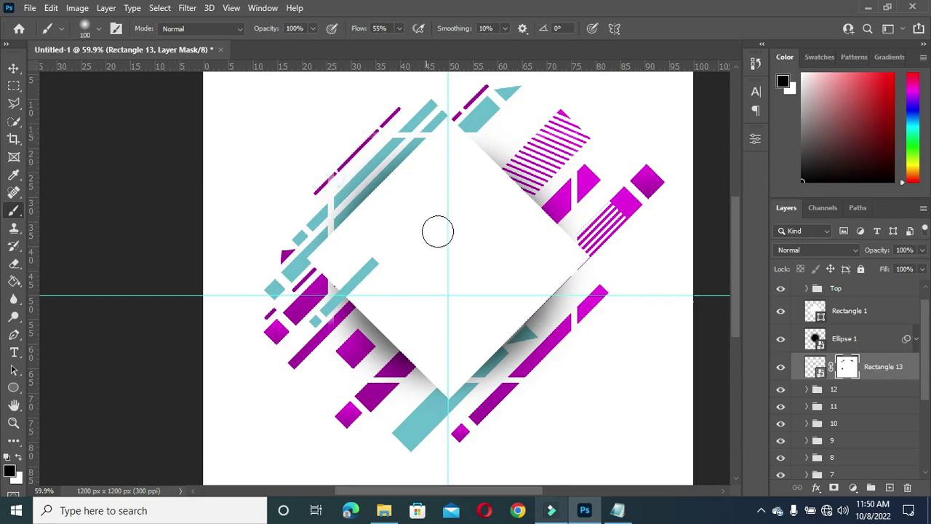
pyautogui.scroll(-1, 497, 240)
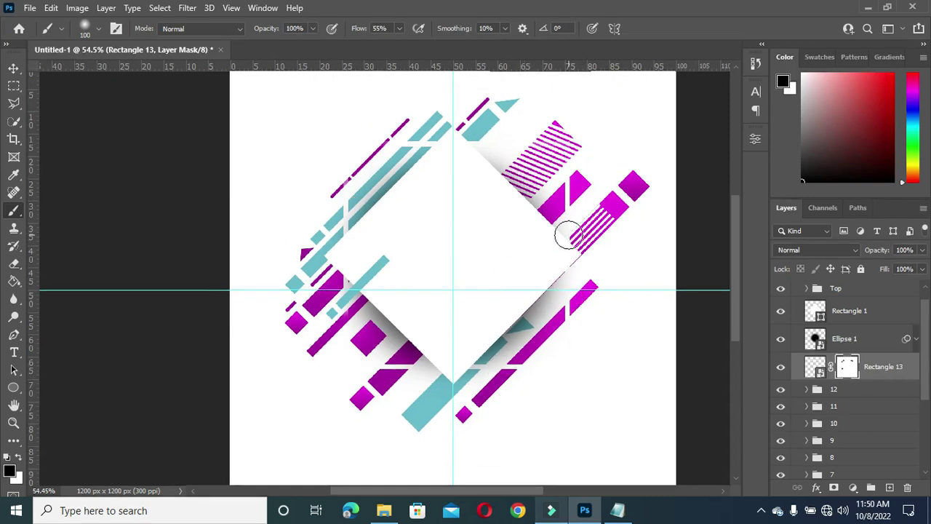
pyautogui.scroll(1, 364, 297)
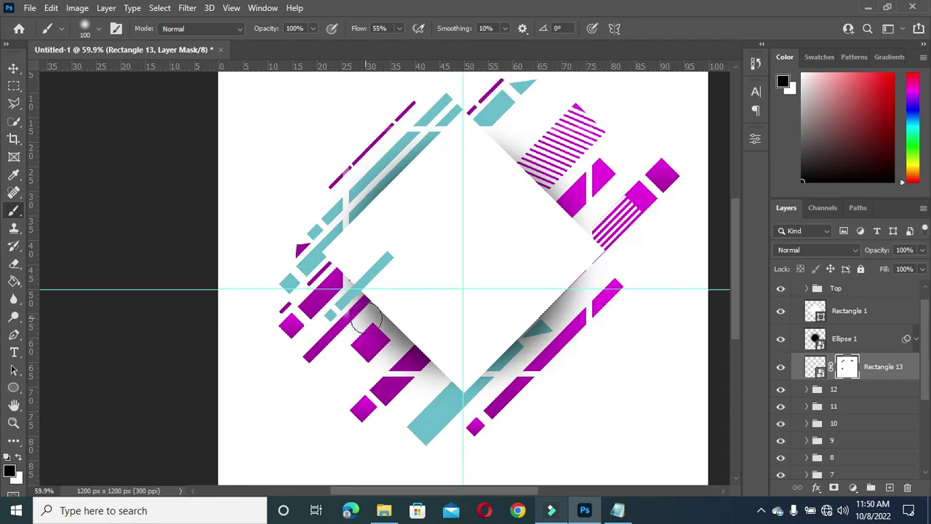
pyautogui.scroll(-1, 378, 342)
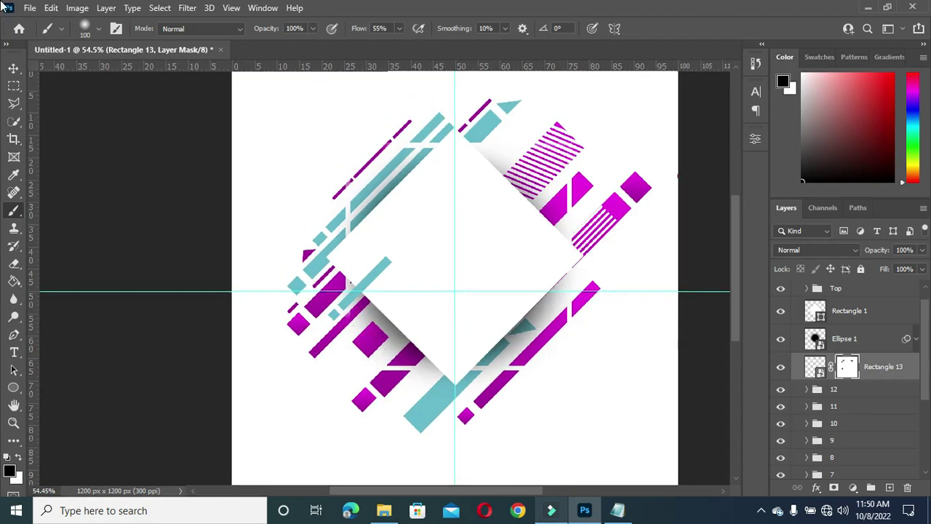
# Step: Select the white diamond Rectangle 1 and drag the portrait photo in from the resources folder
pyautogui.click(14, 68)
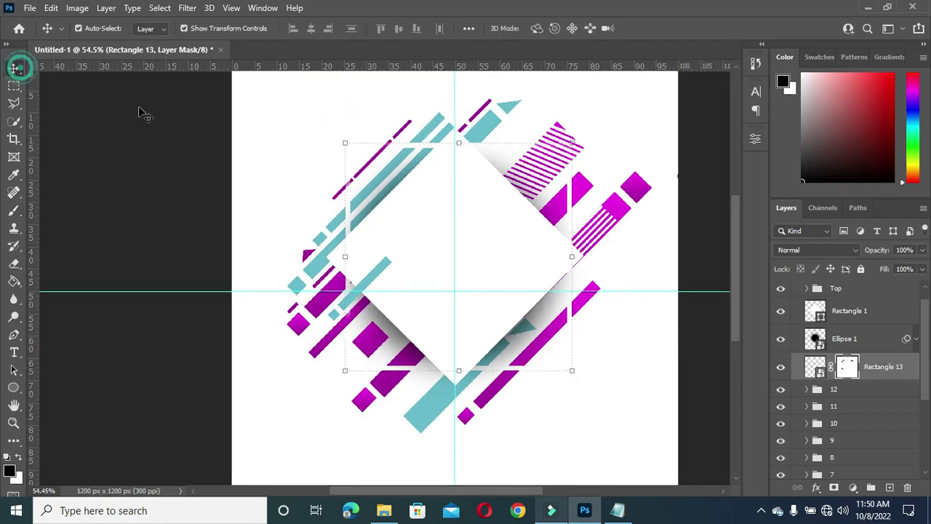
pyautogui.click(695, 266)
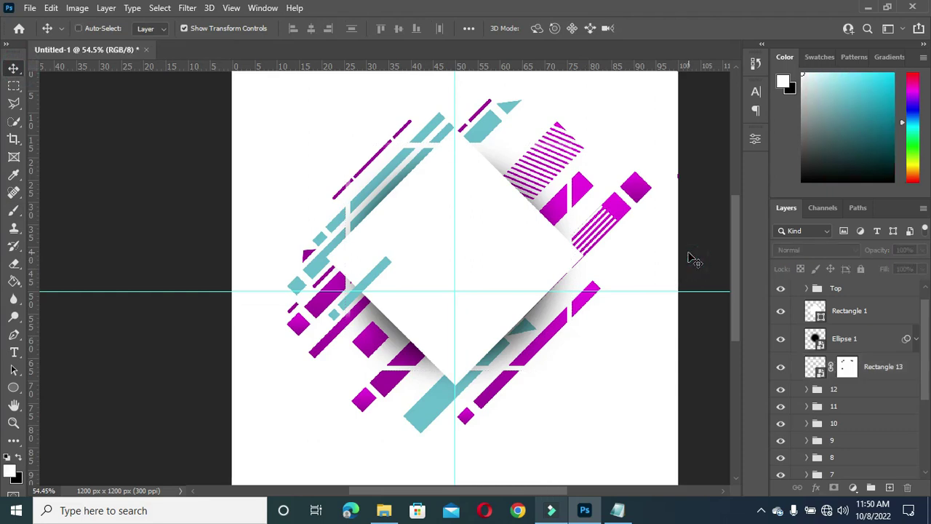
pyautogui.scroll(-1, 693, 261)
pyautogui.click(439, 235)
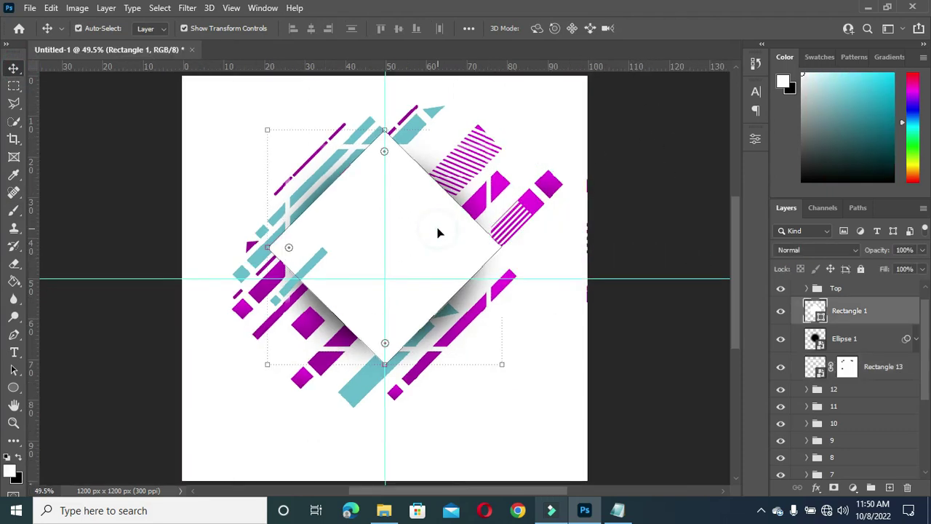
pyautogui.click(385, 510)
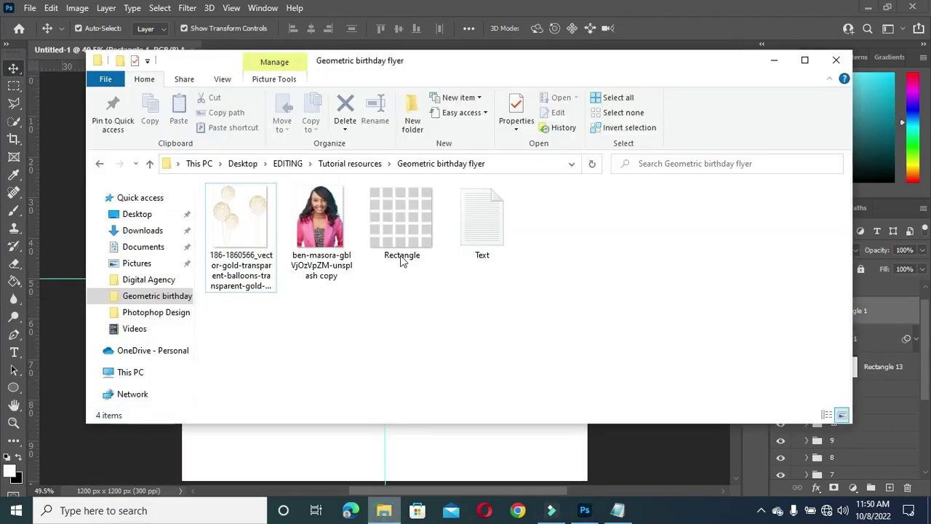
pyautogui.moveTo(324, 217); pyautogui.dragTo(455, 269)
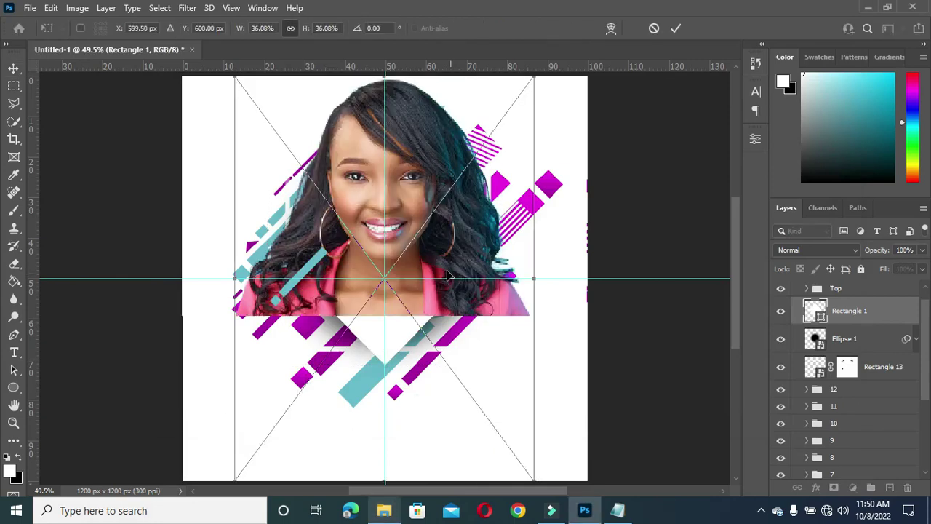
# Step: Scale the placed portrait down to about 21% and centre it over the white diamond
pyautogui.moveTo(536, 280); pyautogui.dragTo(437, 280)
pyautogui.moveTo(361, 252); pyautogui.dragTo(376, 230)
pyautogui.moveTo(384, 376)
pyautogui.mouseDown()
pyautogui.moveTo(386, 355)
pyautogui.moveTo(381, 370)
pyautogui.mouseUp()
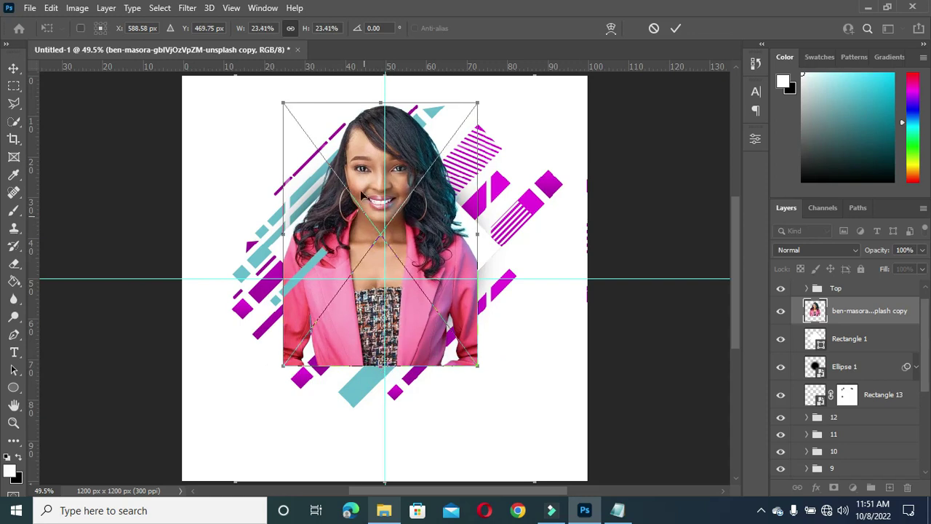
pyautogui.moveTo(381, 99)
pyautogui.mouseDown()
pyautogui.moveTo(381, 117)
pyautogui.moveTo(378, 98)
pyautogui.mouseUp()
pyautogui.click(675, 27)
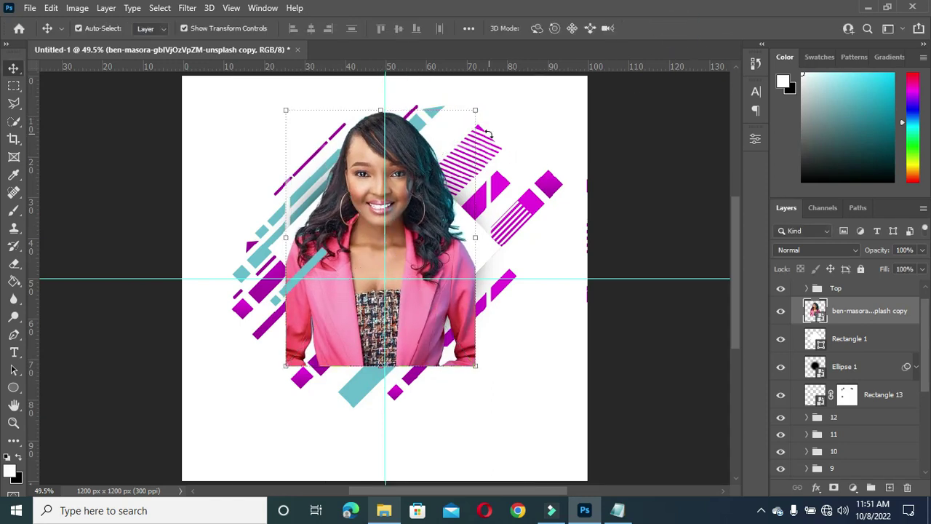
pyautogui.scroll(1, 466, 128)
pyautogui.moveTo(378, 108)
pyautogui.mouseDown()
pyautogui.moveTo(369, 138)
pyautogui.moveTo(371, 117)
pyautogui.mouseUp()
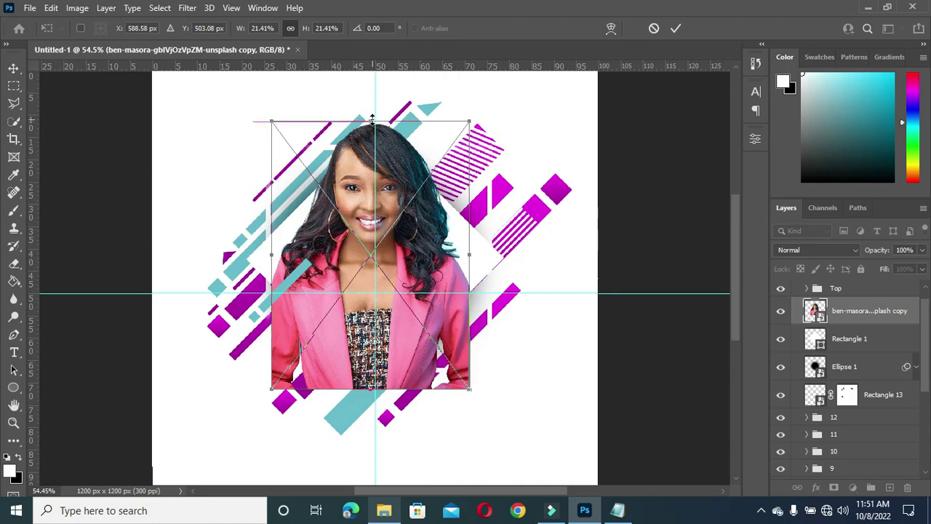
pyautogui.click(677, 33)
pyautogui.scroll(1, 681, 109)
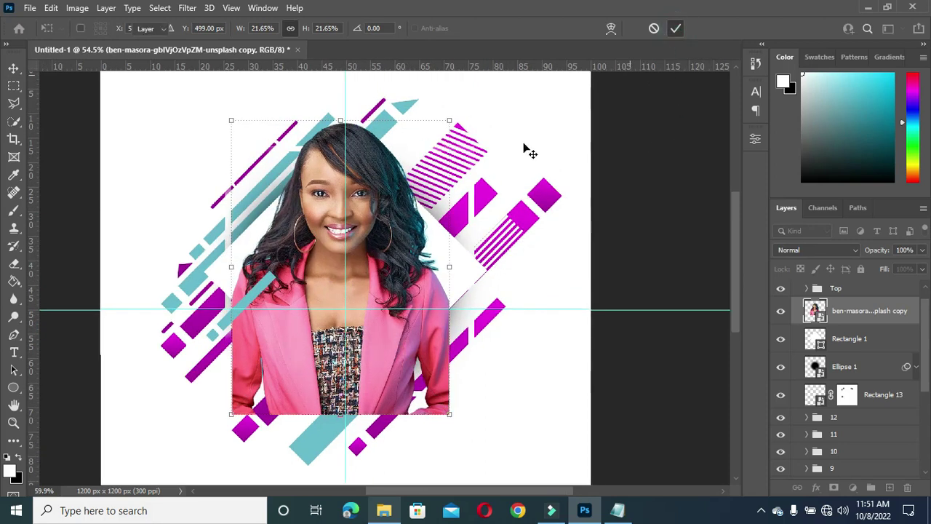
# Step: Move Rectangle 5 slightly up and right at its original size, then collapse group 4
pyautogui.click(382, 102)
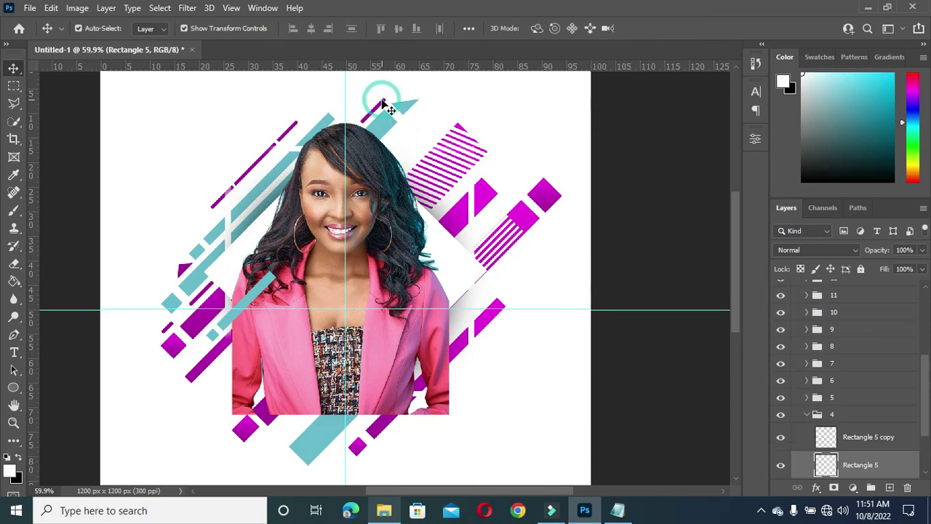
pyautogui.hotkey('ctrl', 't')
pyautogui.moveTo(387, 98)
pyautogui.mouseDown()
pyautogui.moveTo(404, 79)
pyautogui.moveTo(398, 84)
pyautogui.mouseUp()
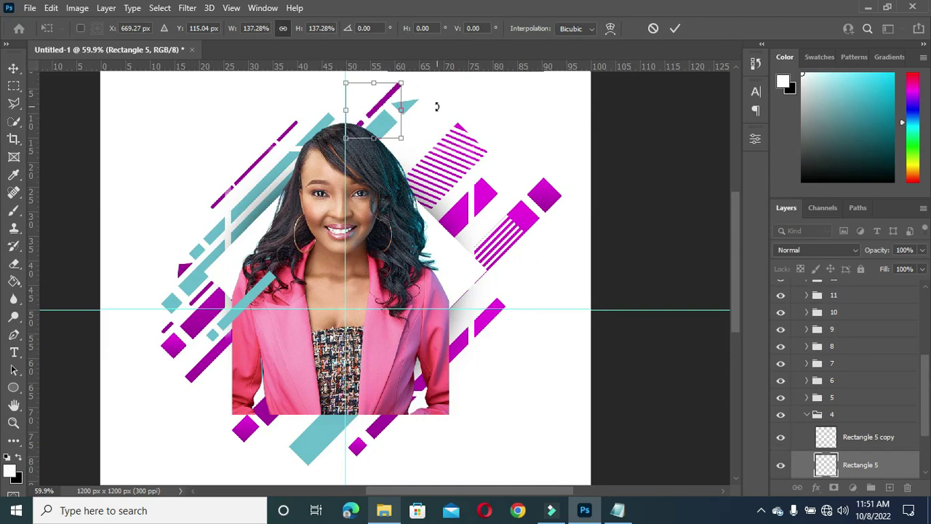
pyautogui.hotkey('ctrl', 'z')
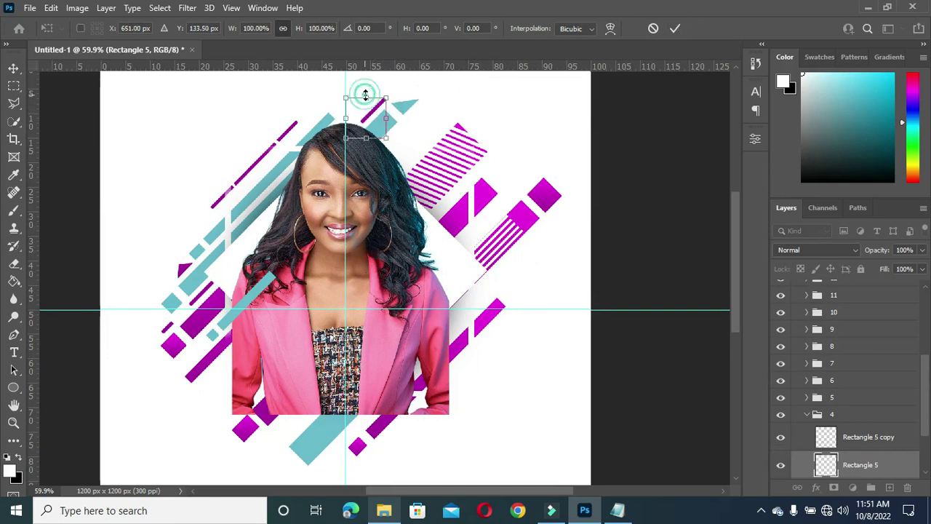
pyautogui.scroll(3, 366, 95)
pyautogui.moveTo(378, 118); pyautogui.dragTo(376, 115)
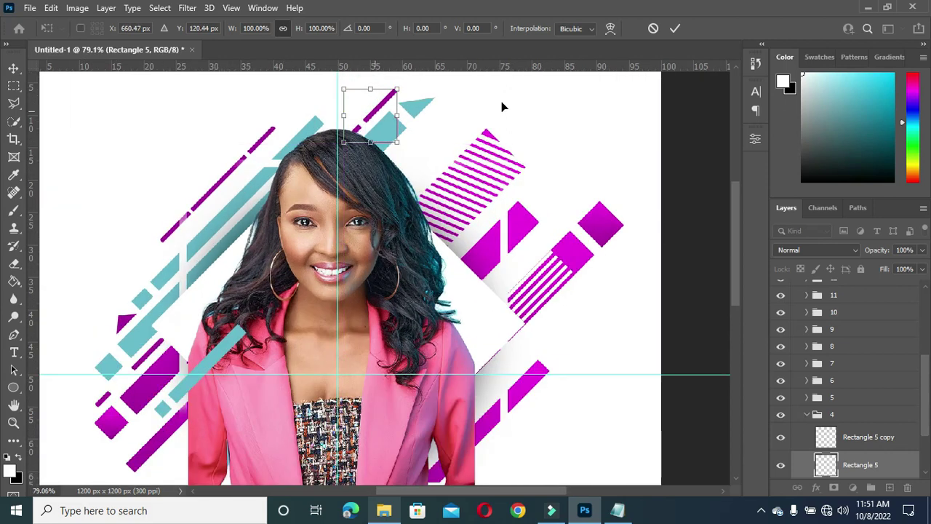
pyautogui.click(675, 29)
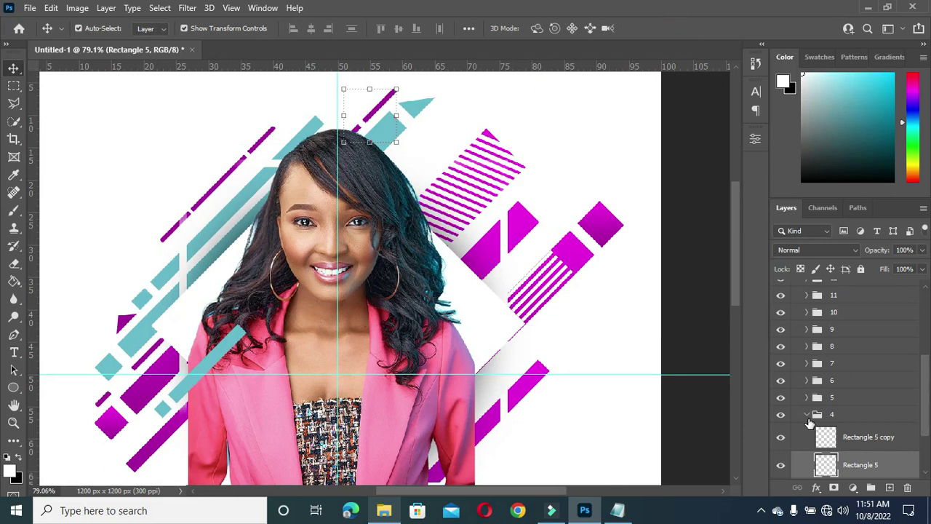
pyautogui.click(806, 414)
# Step: Load Rectangle 1's diamond outline as a selection and add it as the portrait layer's mask
pyautogui.scroll(5, 837, 364)
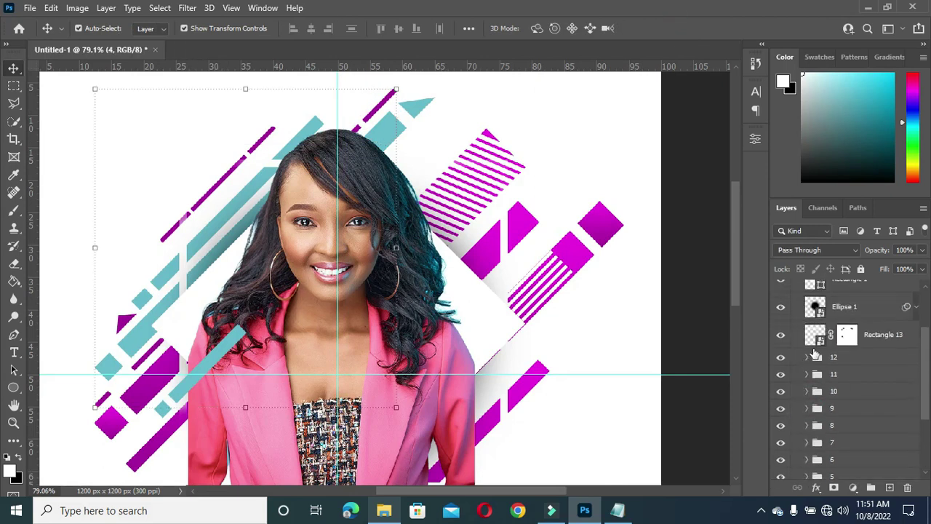
pyautogui.click(332, 431)
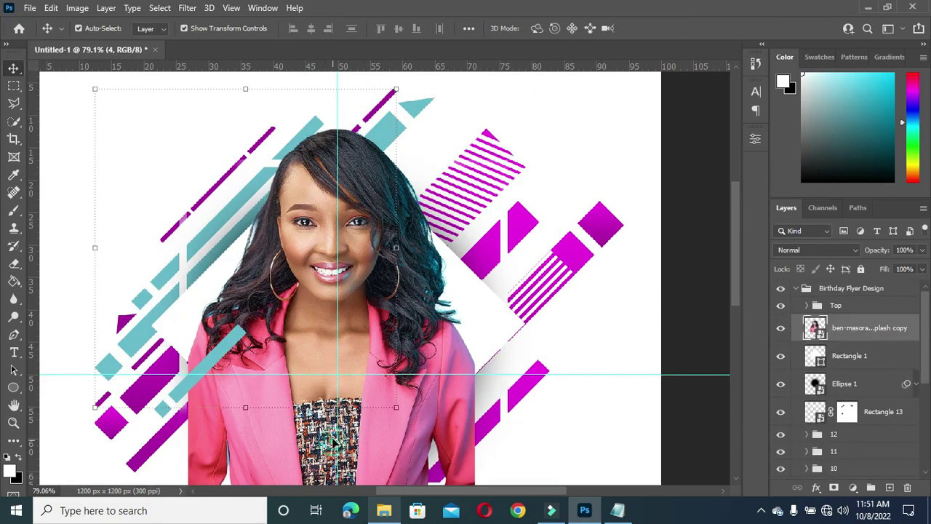
pyautogui.scroll(-3, 473, 182)
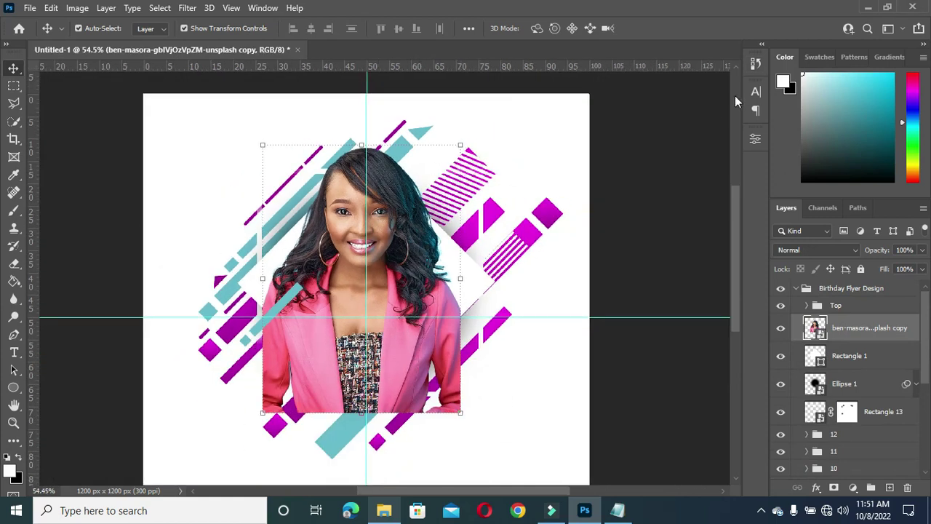
pyautogui.scroll(-1, 367, 209)
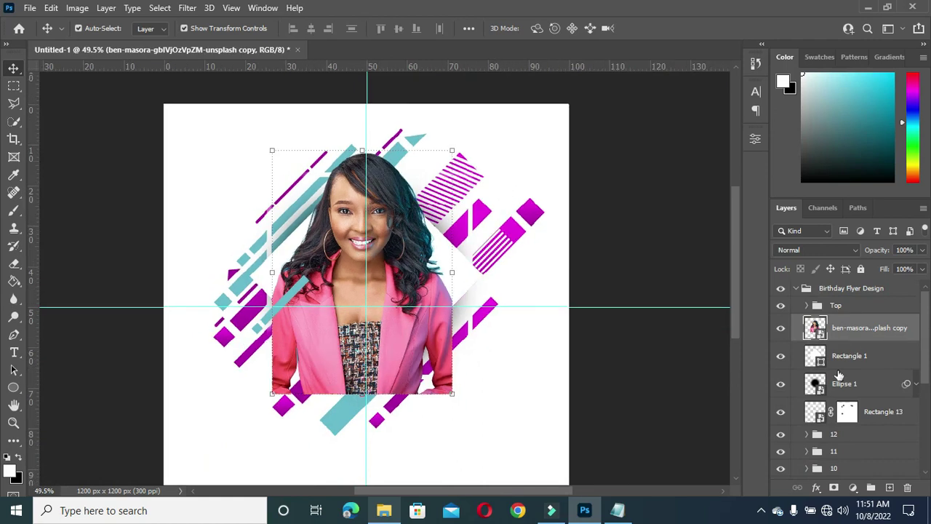
pyautogui.click(821, 365)
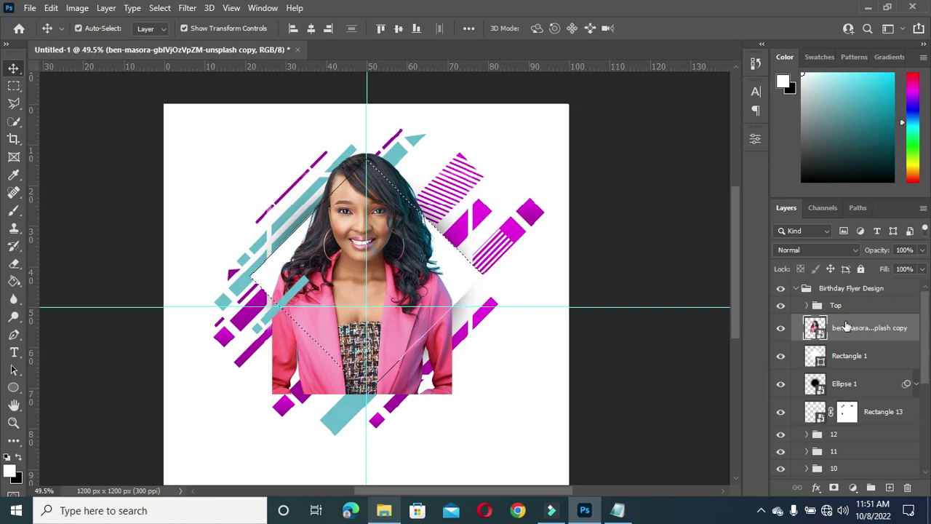
pyautogui.click(834, 488)
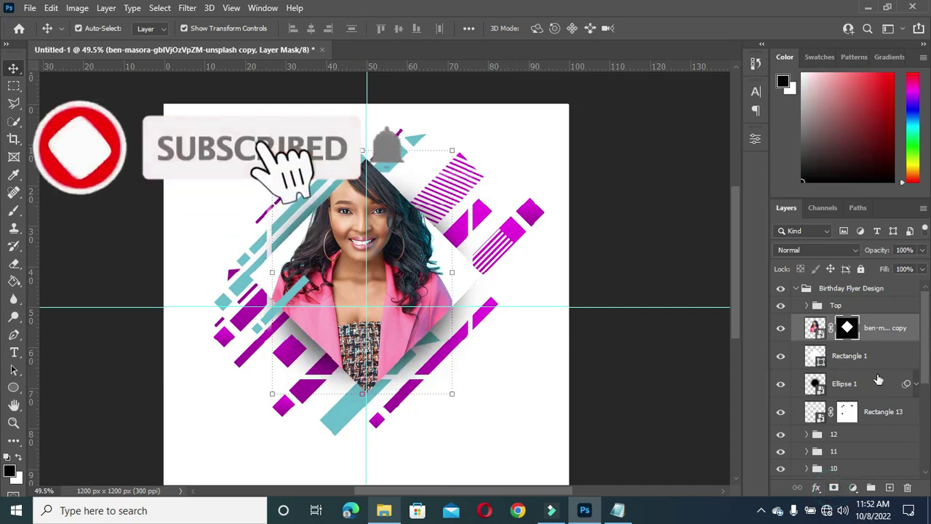
# Step: Paint white on the portrait mask with a 250 px brush to reveal the hair above the diamond
pyautogui.click(17, 457)
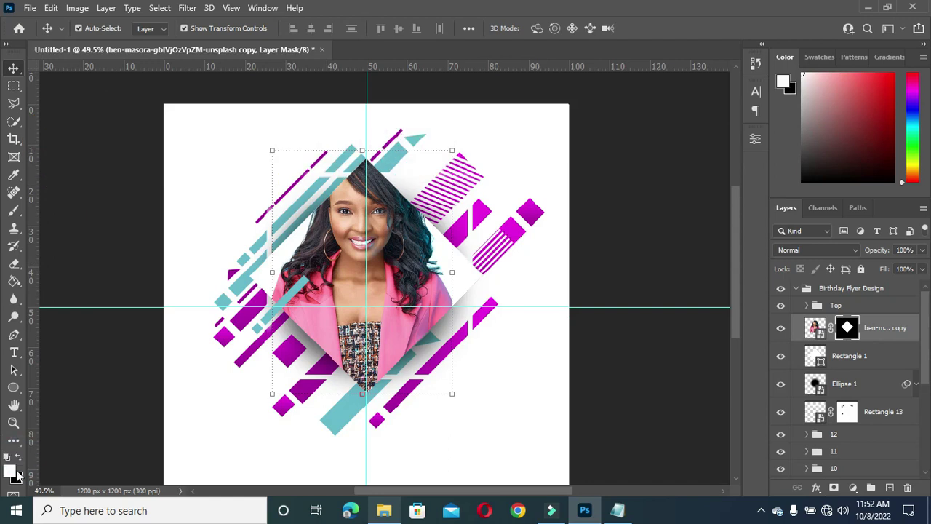
pyautogui.click(11, 212)
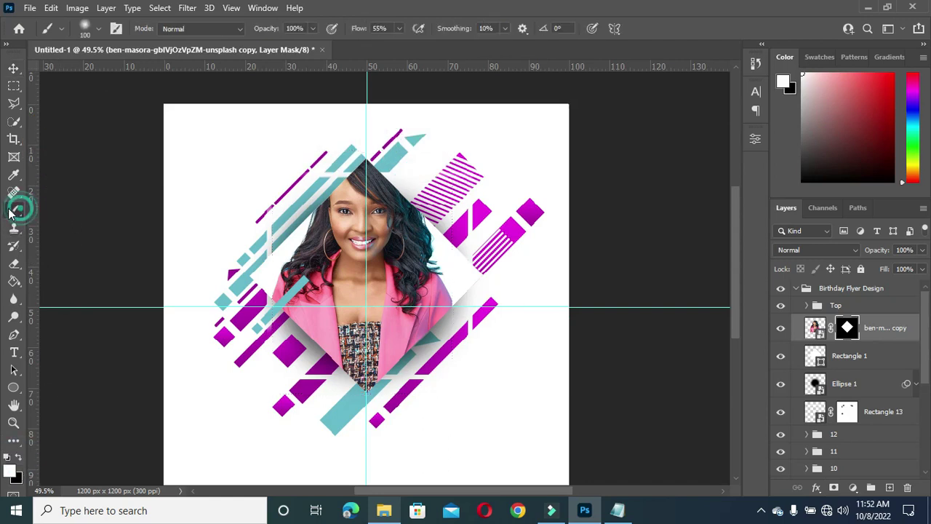
pyautogui.press(']')
pyautogui.press(']')
pyautogui.press(']')
pyautogui.press(']')
pyautogui.keyDown('alt'); pyautogui.scroll(1, 339, 188); pyautogui.keyUp('alt')
pyautogui.moveTo(339, 188)
pyautogui.mouseDown()
pyautogui.moveTo(342, 179)
pyautogui.moveTo(331, 192)
pyautogui.moveTo(339, 182)
pyautogui.moveTo(422, 196)
pyautogui.moveTo(355, 152)
pyautogui.moveTo(356, 165)
pyautogui.moveTo(313, 205)
pyautogui.moveTo(350, 189)
pyautogui.moveTo(415, 211)
pyautogui.moveTo(436, 178)
pyautogui.mouseUp()
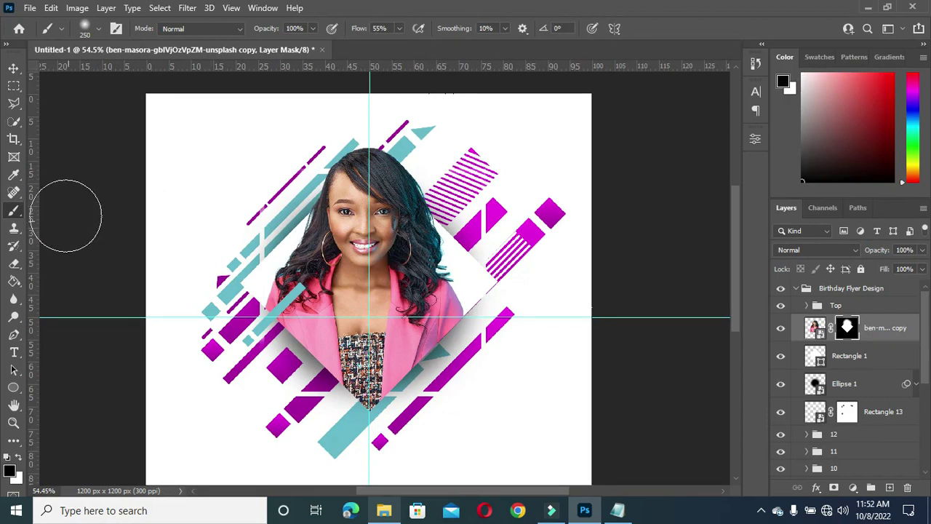
# Step: Return to the Move tool, deselect all layers and swap the foreground and background colours
pyautogui.click(14, 68)
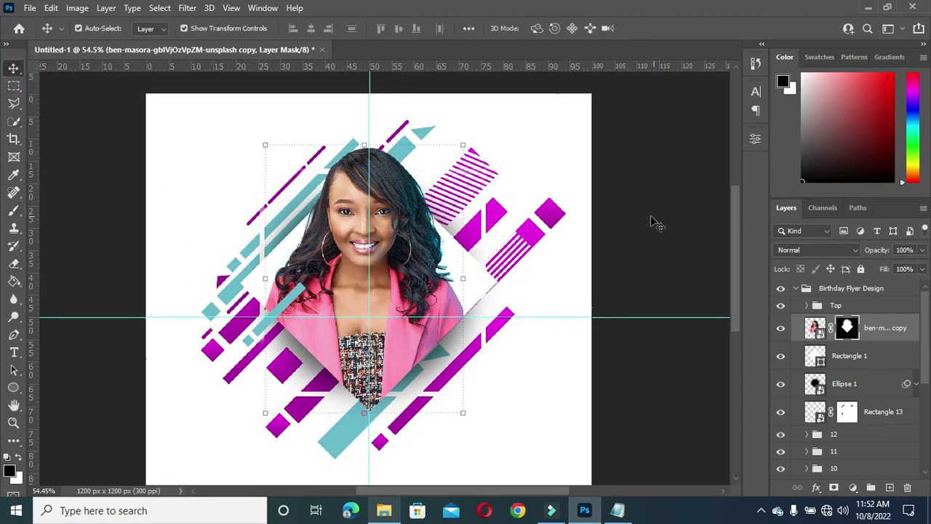
pyautogui.scroll(-2, 653, 222)
pyautogui.click(614, 190)
pyautogui.press('x')
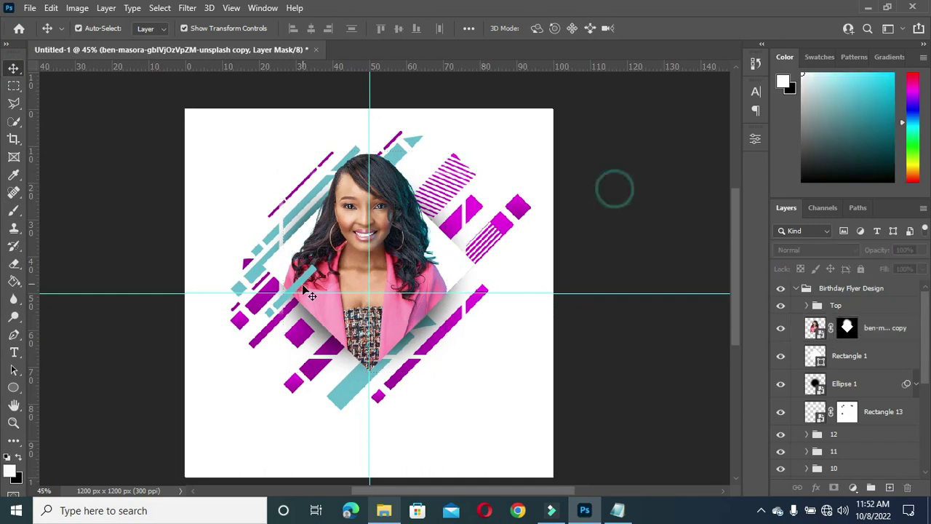
pyautogui.scroll(1, 351, 249)
pyautogui.scroll(1, 352, 249)
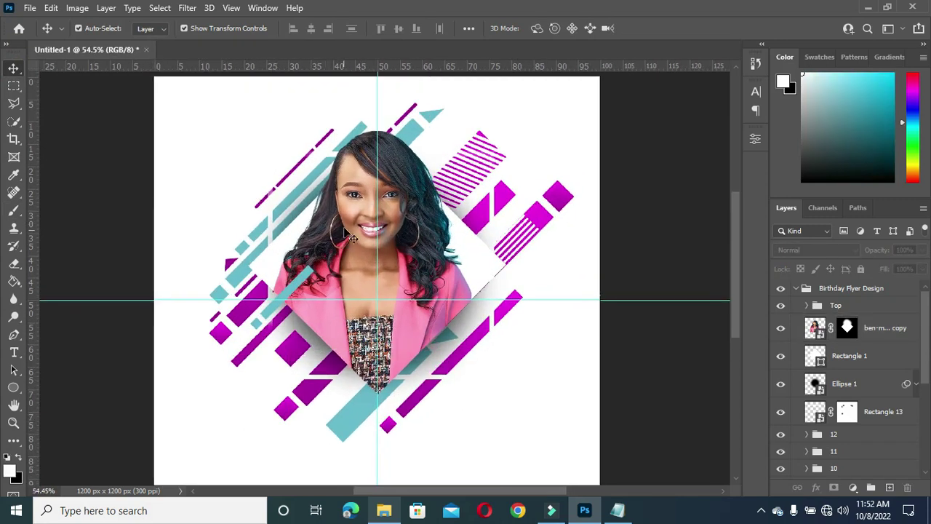
pyautogui.scroll(-1, 352, 161)
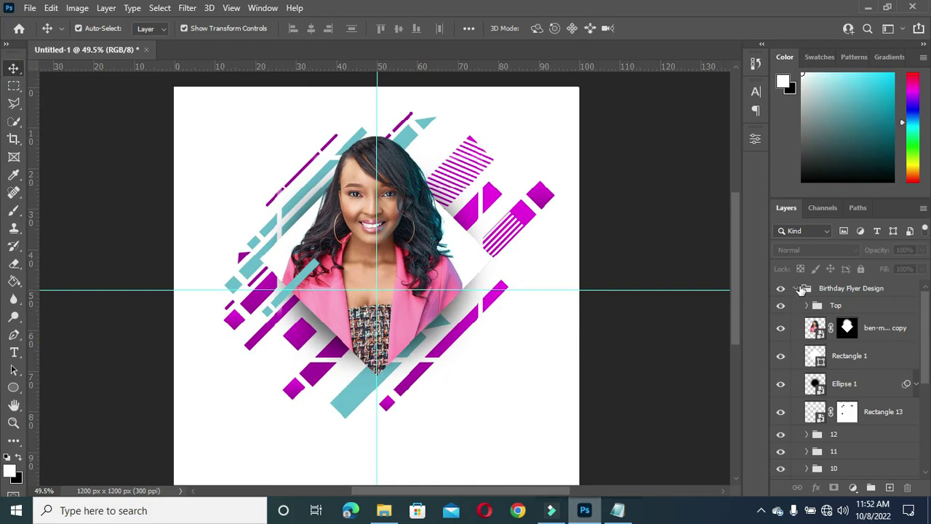
# Step: Collapse the Birthday Flyer Design group and place the gold balloons image above the Background layer
pyautogui.click(798, 289)
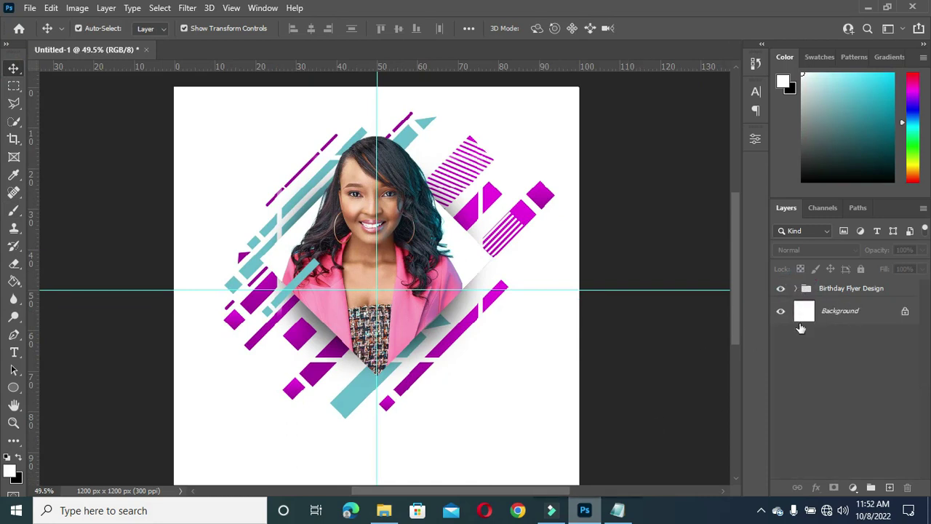
pyautogui.click(848, 322)
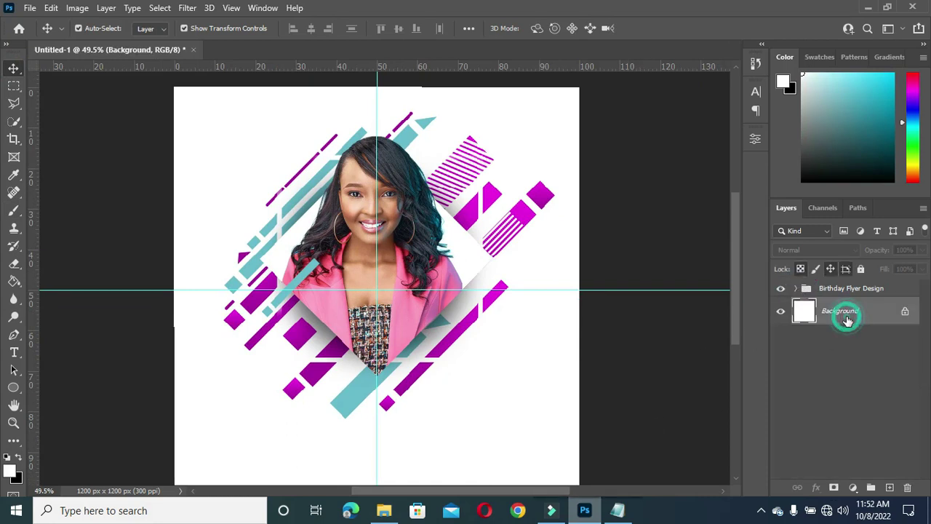
pyautogui.click(386, 514)
pyautogui.click(396, 385)
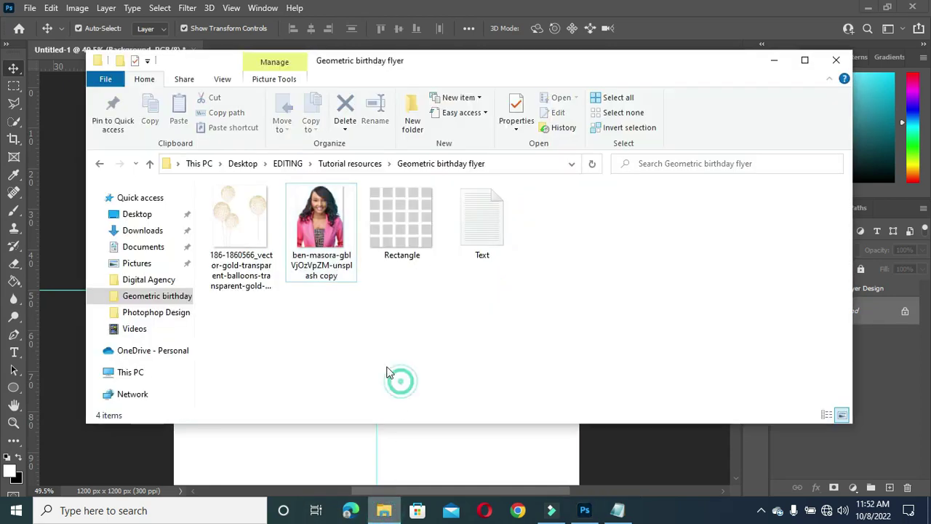
pyautogui.moveTo(226, 239); pyautogui.dragTo(298, 364)
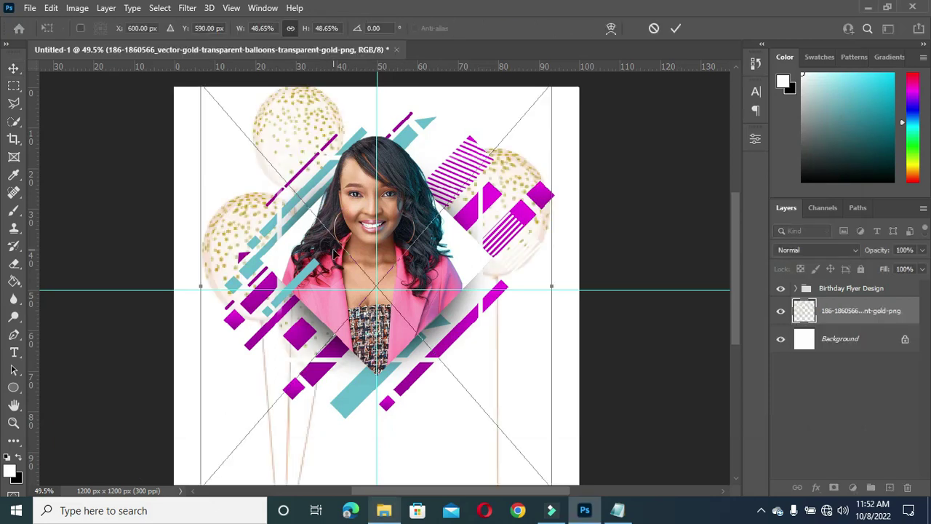
# Step: Widen the gold balloons image slightly and fade its layer to 45% opacity
pyautogui.scroll(-1, 326, 166)
pyautogui.moveTo(534, 275); pyautogui.dragTo(559, 275)
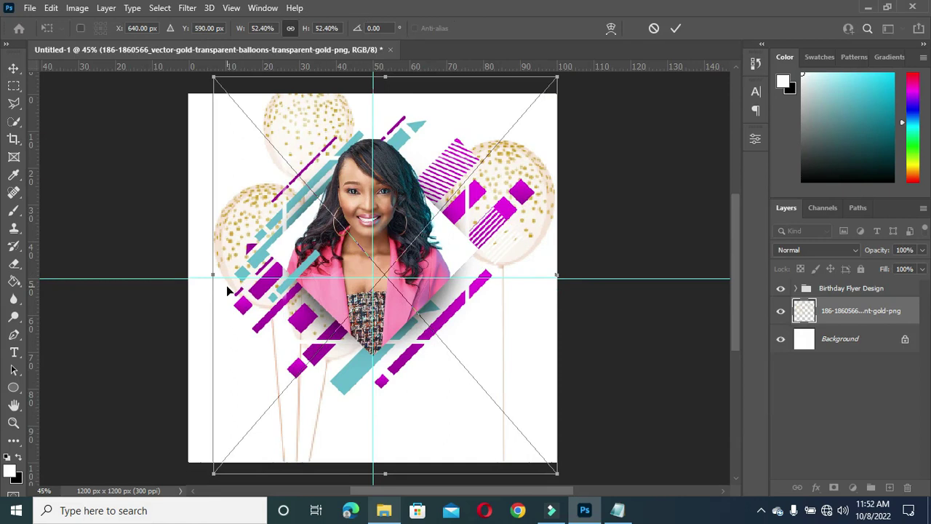
pyautogui.moveTo(213, 274); pyautogui.dragTo(184, 274)
pyautogui.click(675, 29)
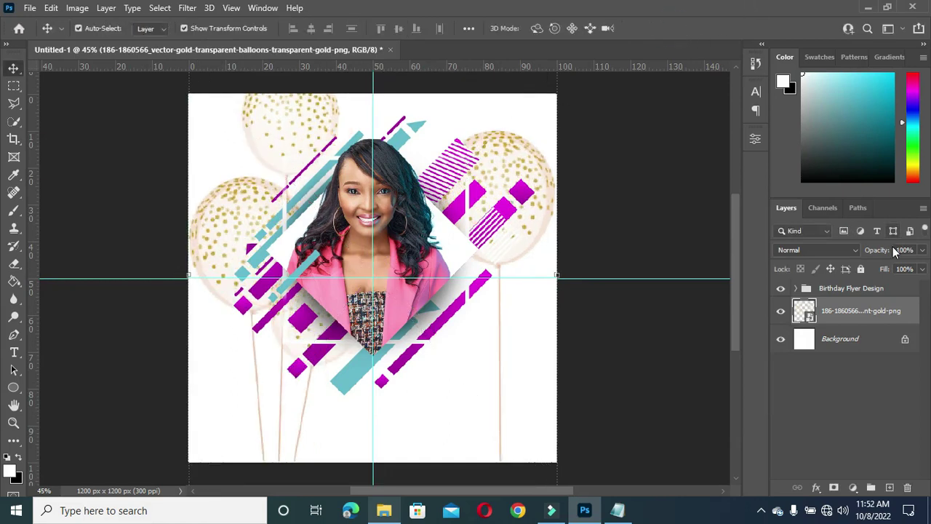
pyautogui.moveTo(878, 254); pyautogui.dragTo(865, 256)
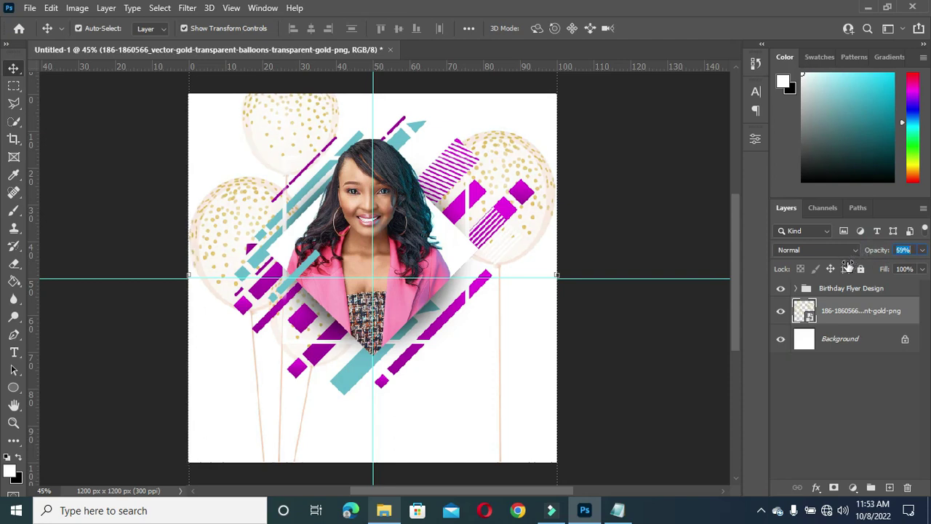
pyautogui.moveTo(842, 269); pyautogui.dragTo(841, 268)
pyautogui.click(668, 378)
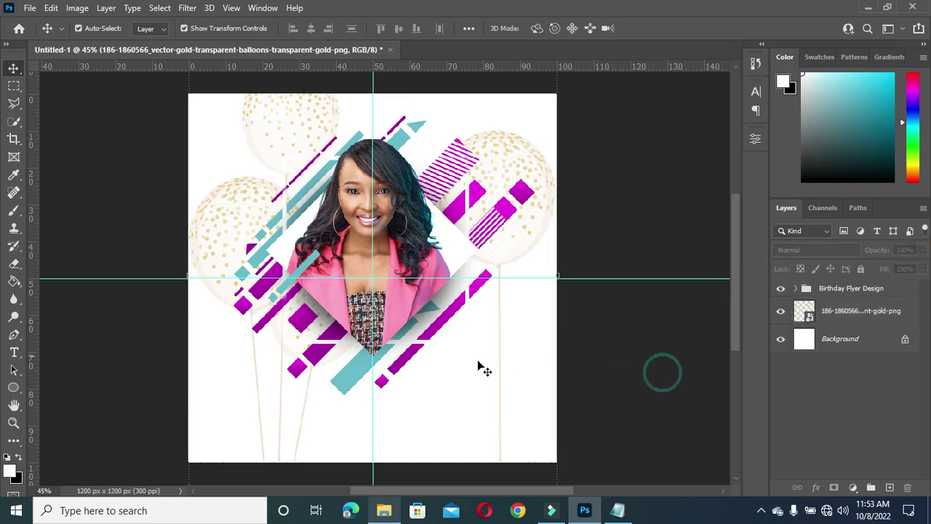
pyautogui.scroll(-1, 470, 354)
pyautogui.scroll(2, 505, 298)
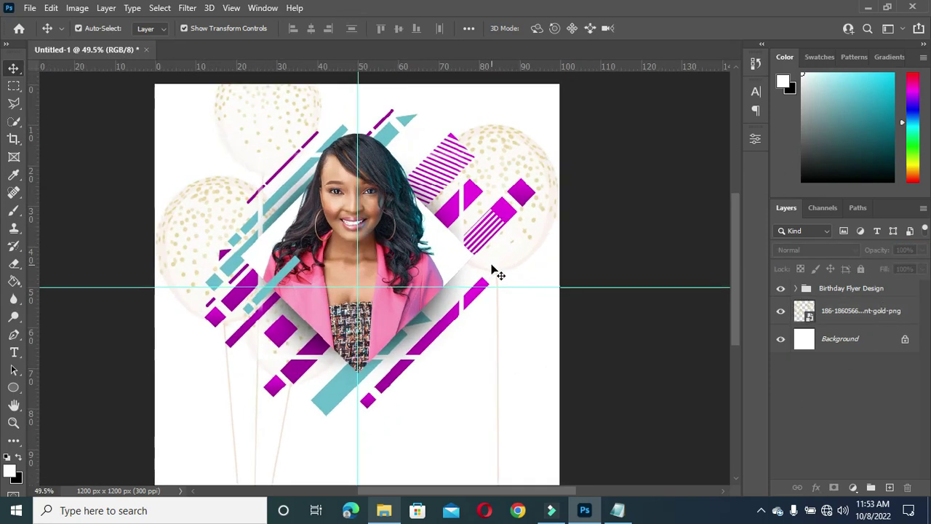
pyautogui.click(849, 344)
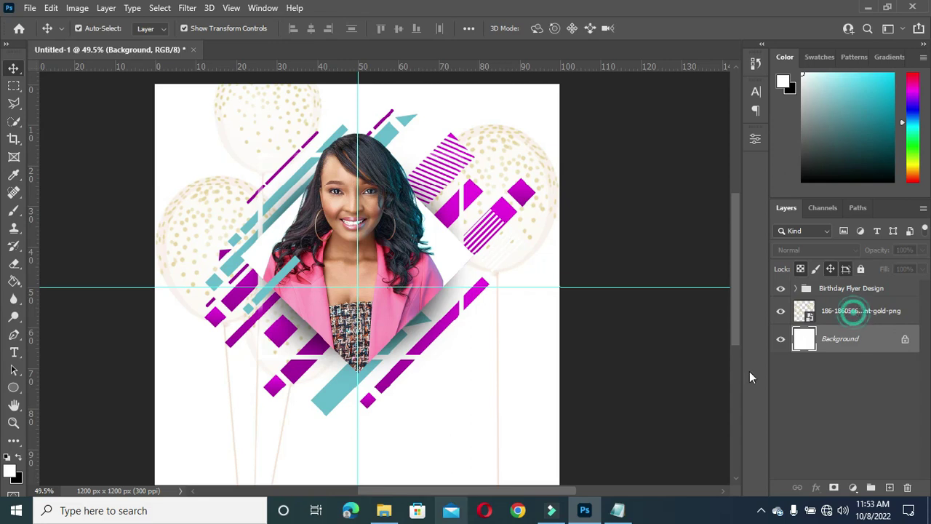
# Step: Drag the Rectangle grid graphic from the resources folder into the flyer
pyautogui.click(384, 511)
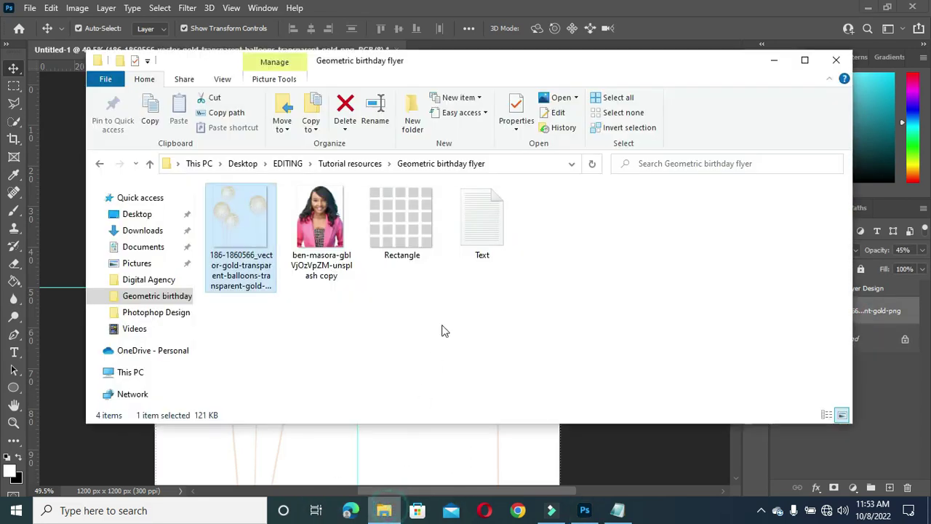
pyautogui.click(402, 231)
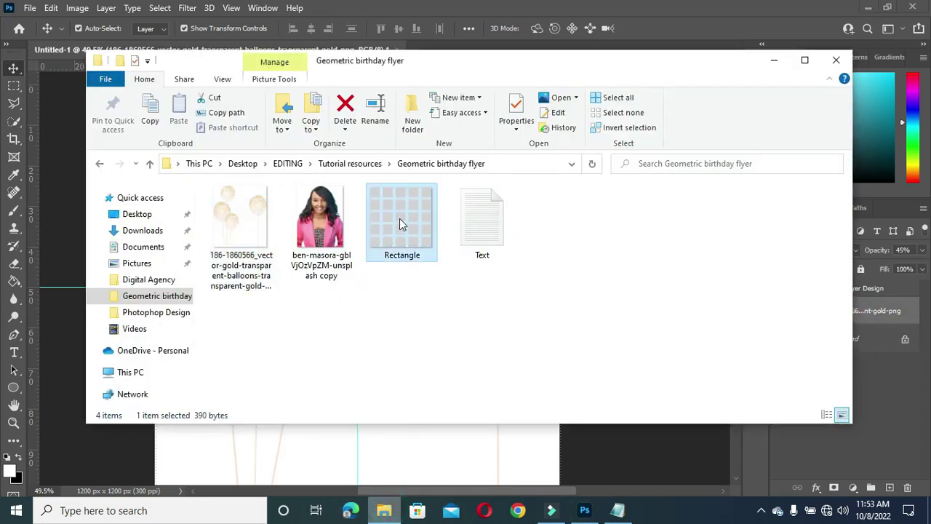
pyautogui.click(417, 510)
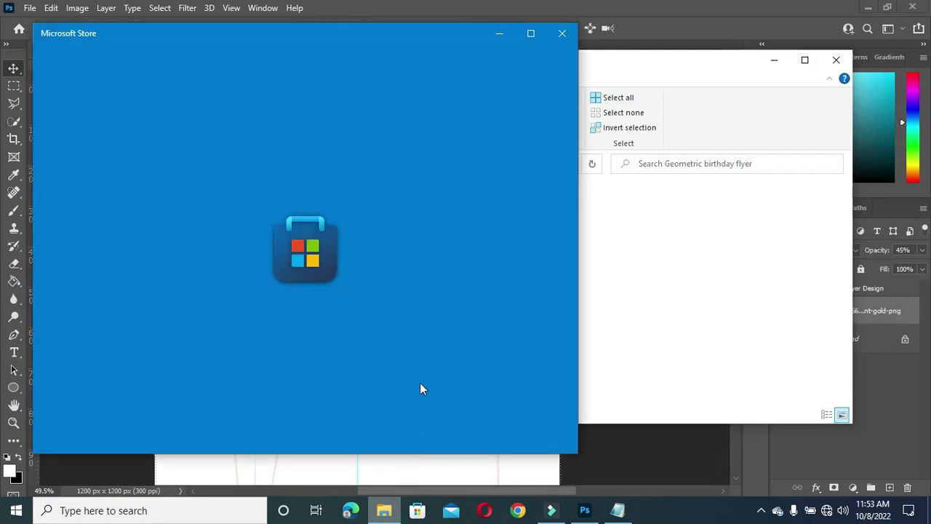
pyautogui.click(561, 31)
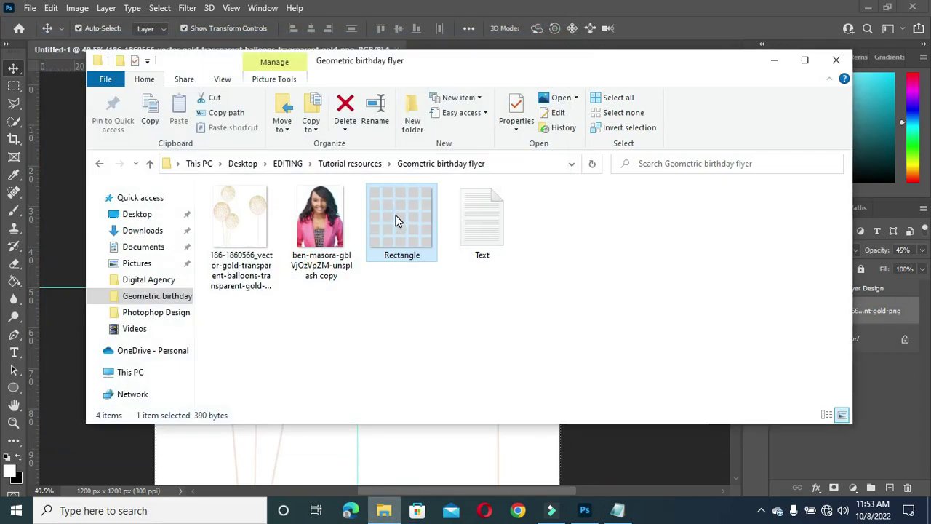
pyautogui.moveTo(410, 211); pyautogui.dragTo(409, 470)
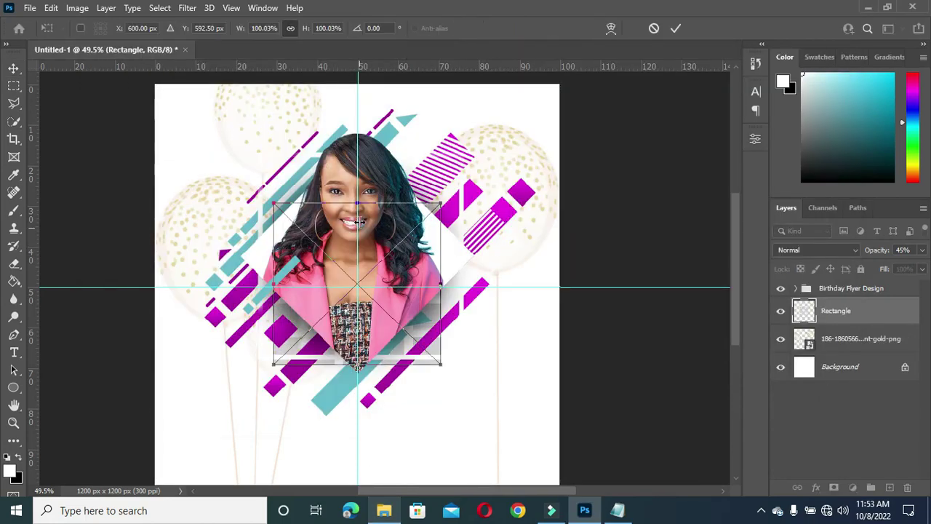
# Step: Scale the grid graphic to about 30% and place it in the bottom-right corner
pyautogui.moveTo(359, 198); pyautogui.dragTo(358, 306)
pyautogui.moveTo(371, 338); pyautogui.dragTo(527, 466)
pyautogui.scroll(-1, 530, 422)
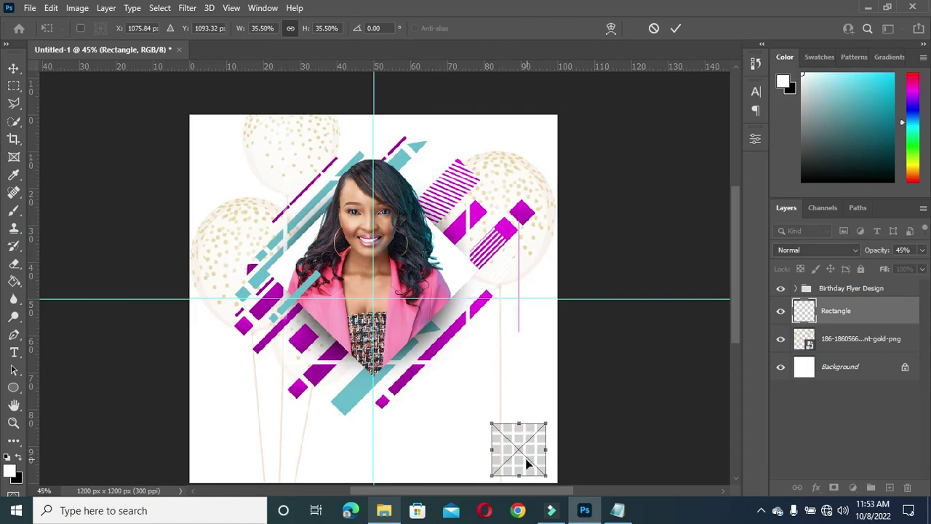
pyautogui.moveTo(738, 315); pyautogui.dragTo(738, 329)
pyautogui.scroll(3, 525, 322)
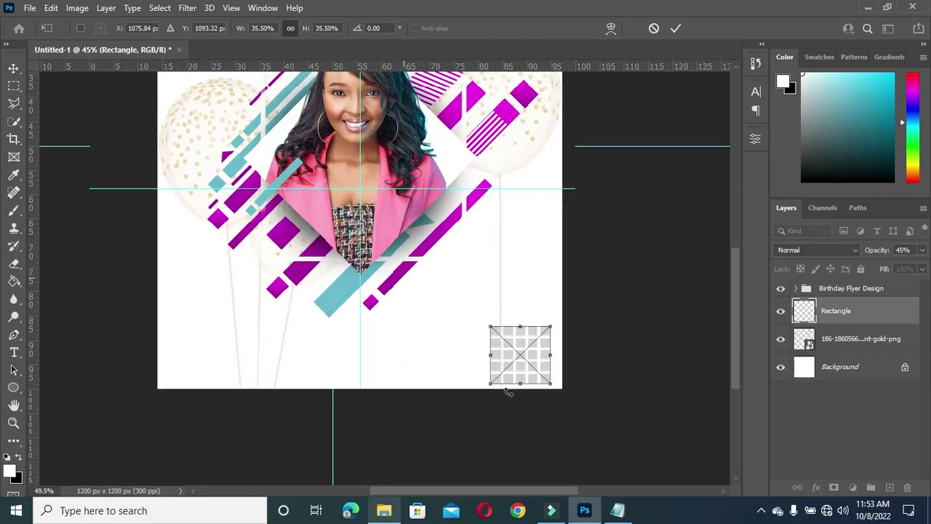
pyautogui.press('Delete')
pyautogui.hotkey('ctrl', 'z')
pyautogui.moveTo(525, 312); pyautogui.dragTo(525, 319)
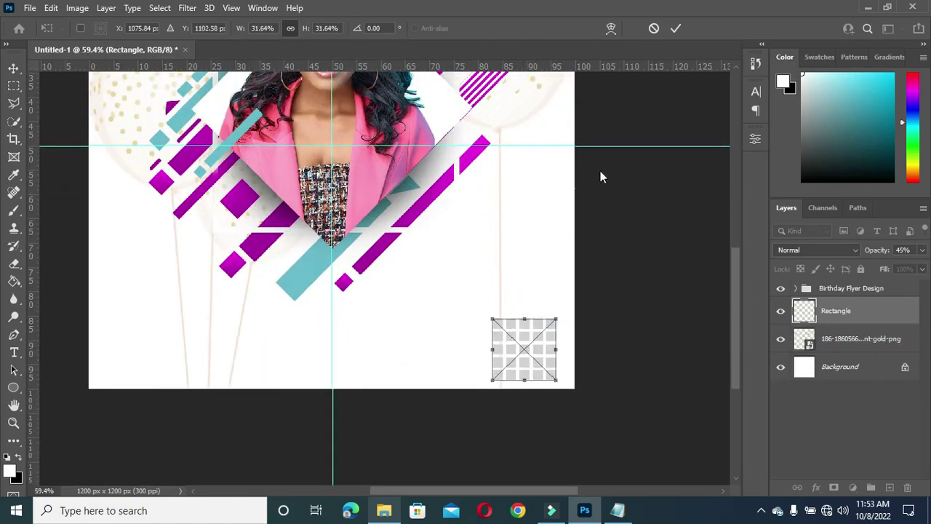
pyautogui.click(676, 28)
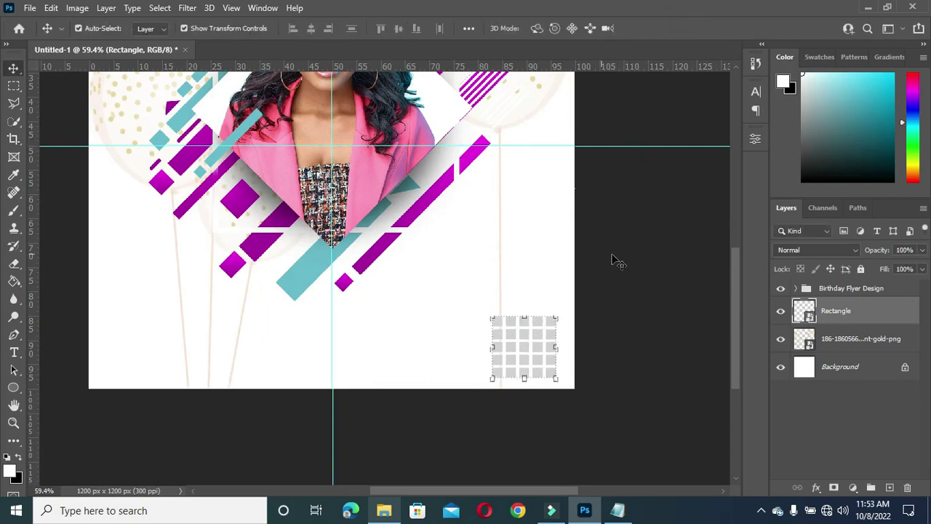
# Step: Shrink the grid slightly more, then duplicate it and move the copy to the top-left corner
pyautogui.click(737, 322)
pyautogui.hotkey('ctrl', '0')
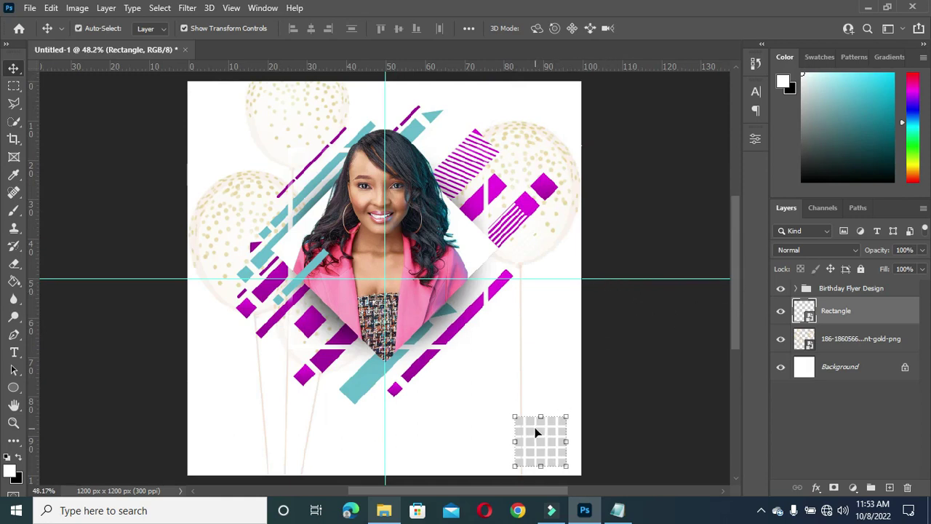
pyautogui.moveTo(516, 418); pyautogui.dragTo(519, 421)
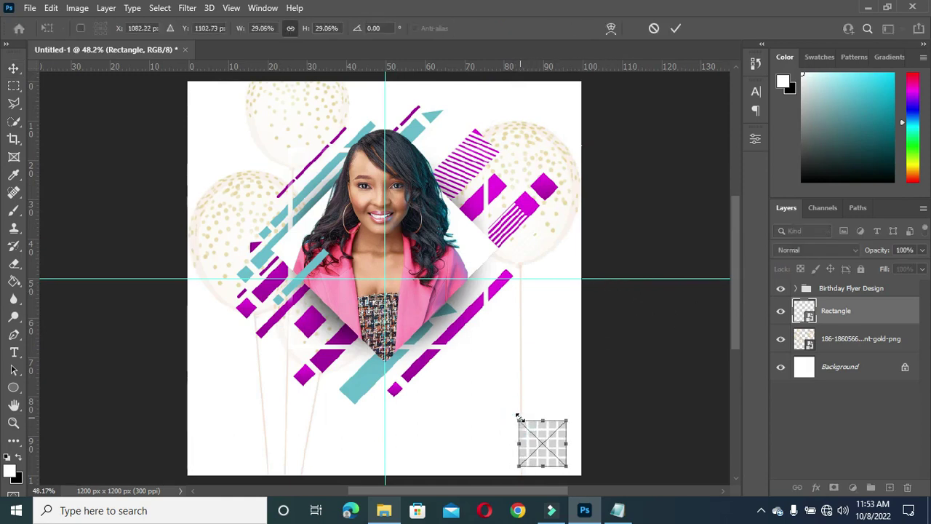
pyautogui.press('Return')
pyautogui.moveTo(860, 318); pyautogui.dragTo(890, 487)
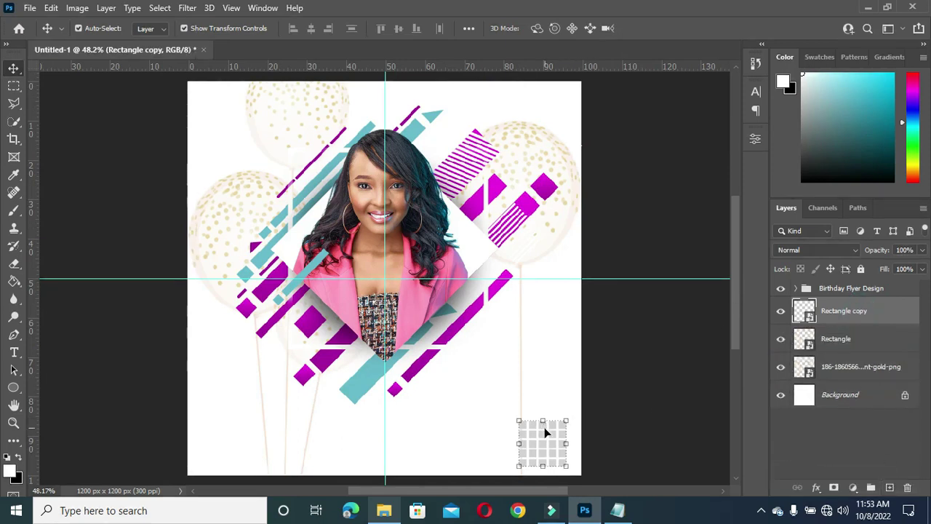
pyautogui.moveTo(543, 441); pyautogui.dragTo(230, 109)
pyautogui.click(634, 183)
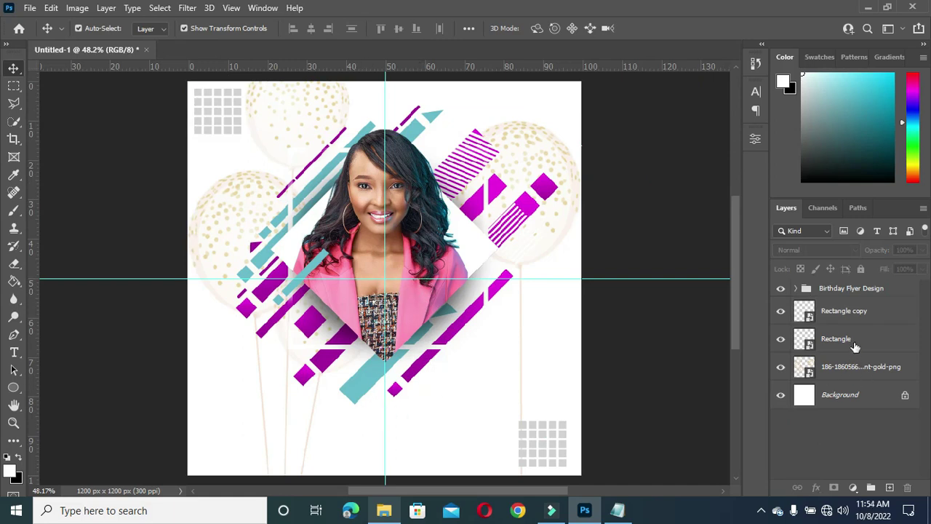
pyautogui.click(850, 320)
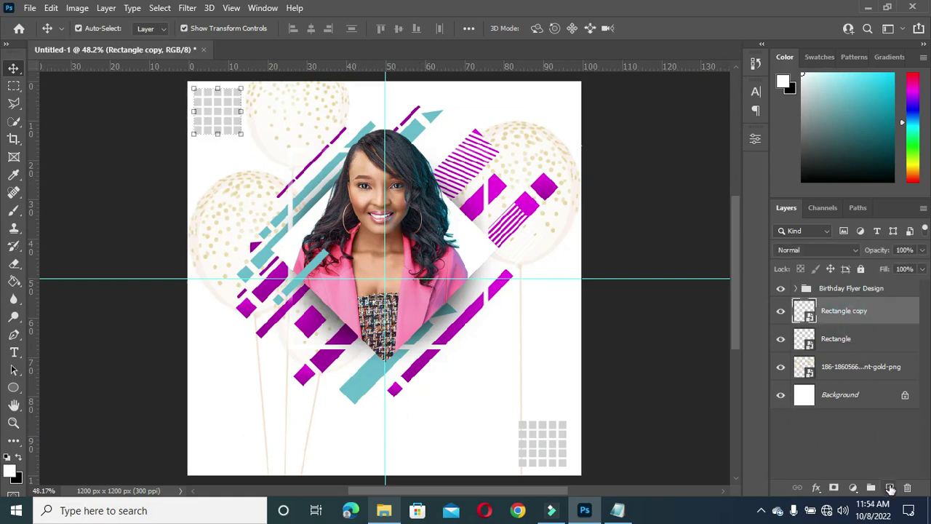
# Step: Create a new layer and set up the 100 px ring brush with black as the colour
pyautogui.click(889, 487)
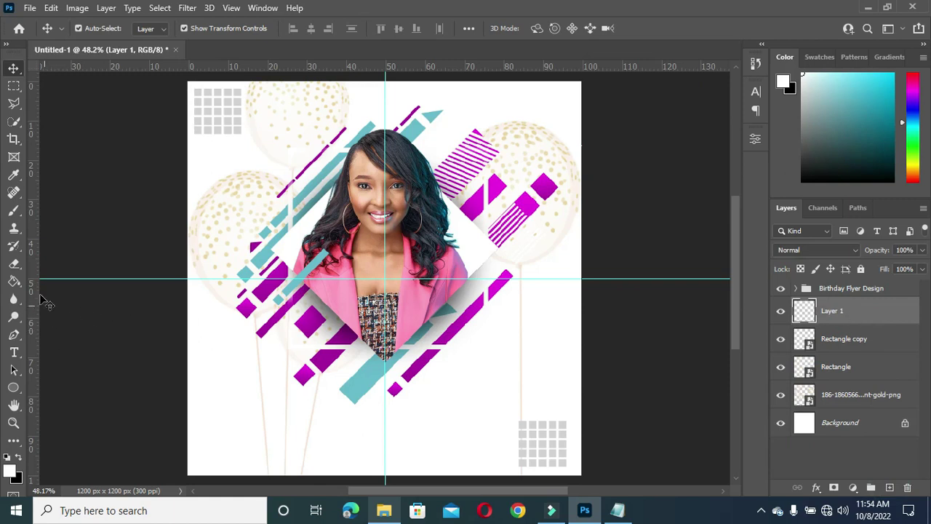
pyautogui.press('b')
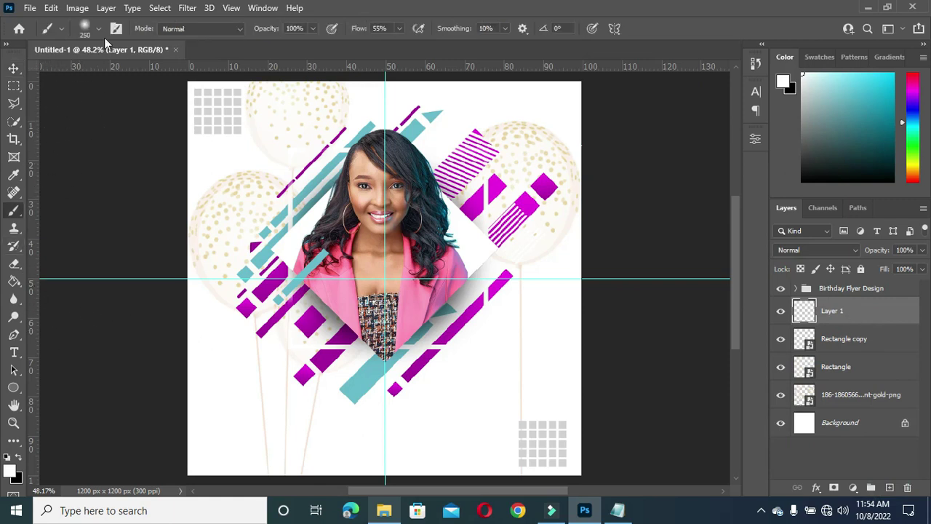
pyautogui.click(99, 29)
pyautogui.click(70, 152)
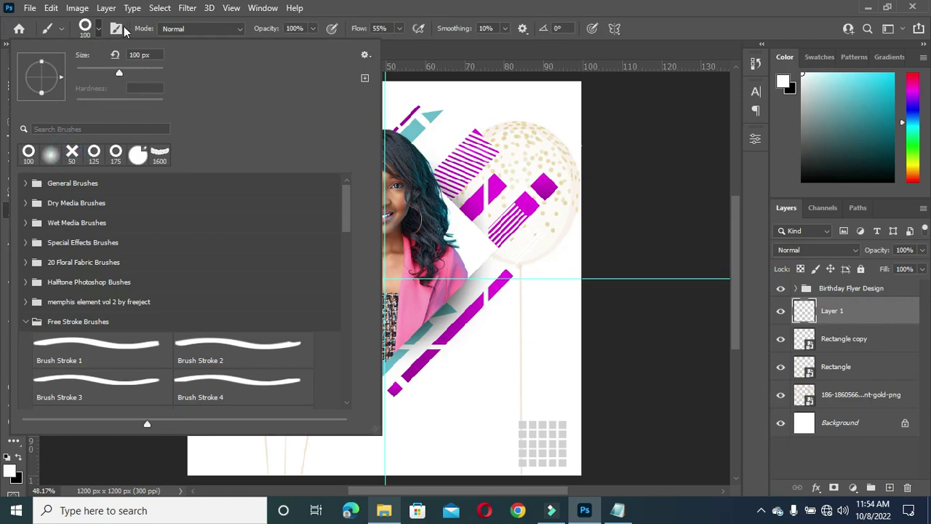
pyautogui.click(99, 29)
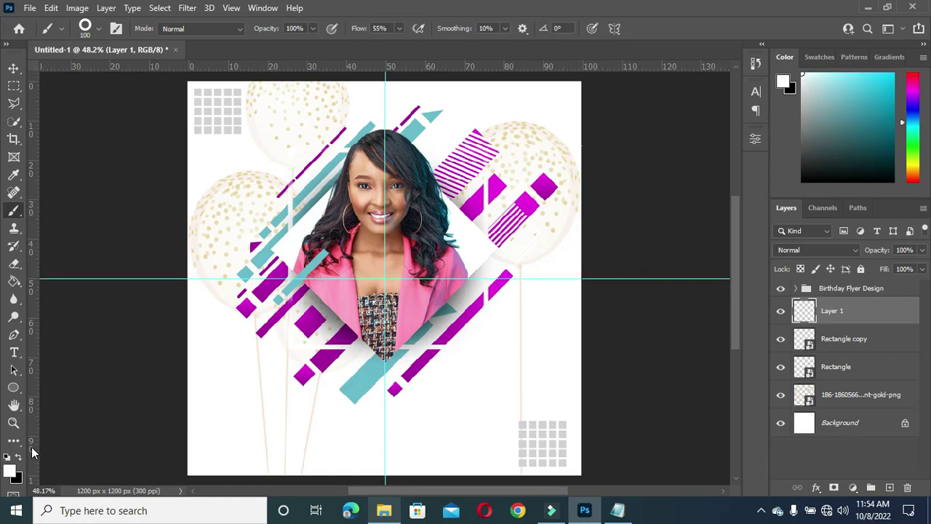
pyautogui.press('x')
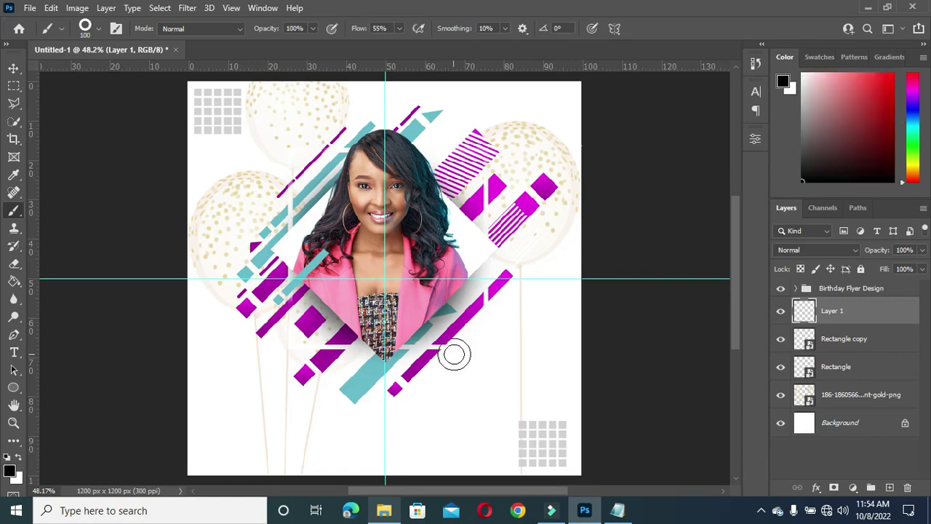
# Step: Stamp rings below-right of the portrait, on the left balloon, near the top-right and bottom-left
pyautogui.click(484, 351)
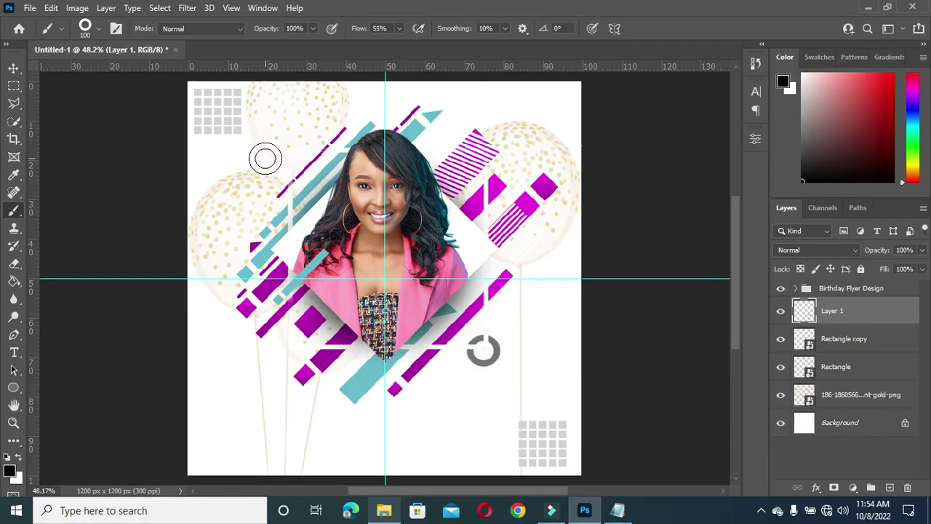
pyautogui.press('[')
pyautogui.press('[')
pyautogui.press('[')
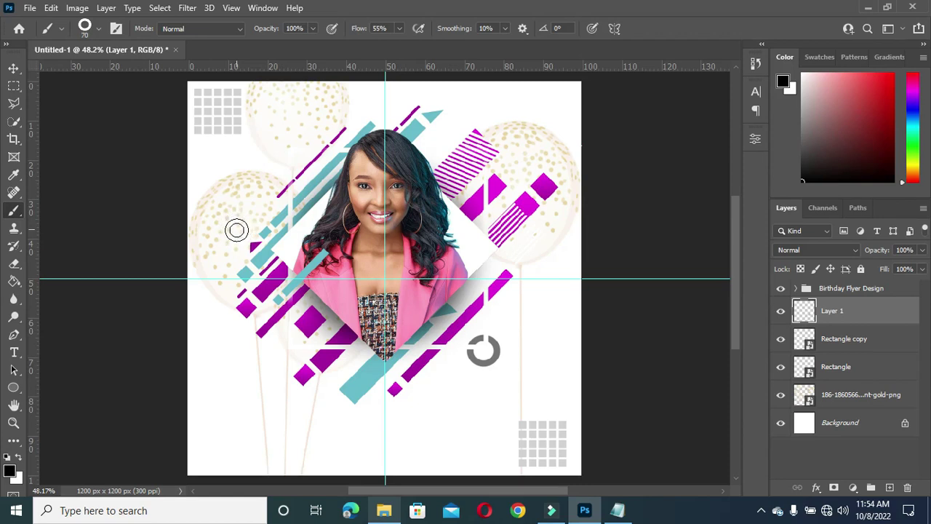
pyautogui.click(241, 234)
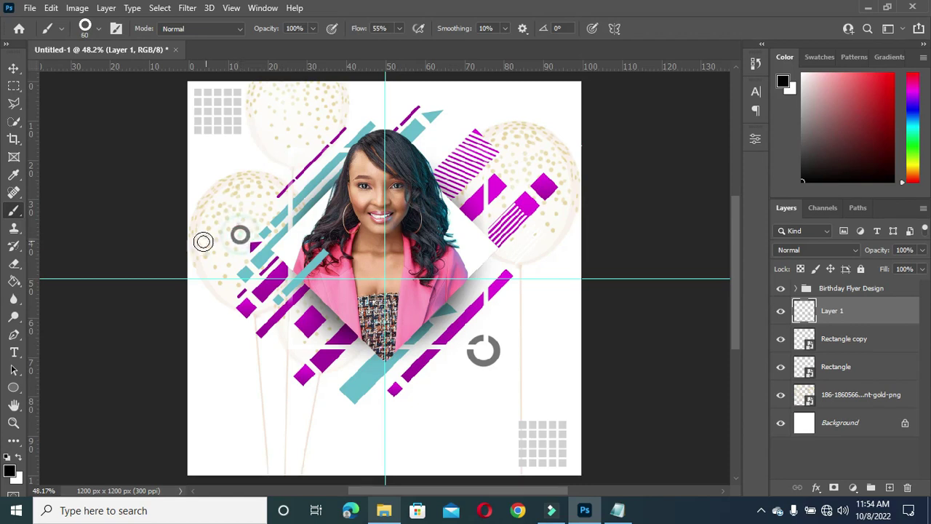
pyautogui.press(']')
pyautogui.press(']')
pyautogui.press(']')
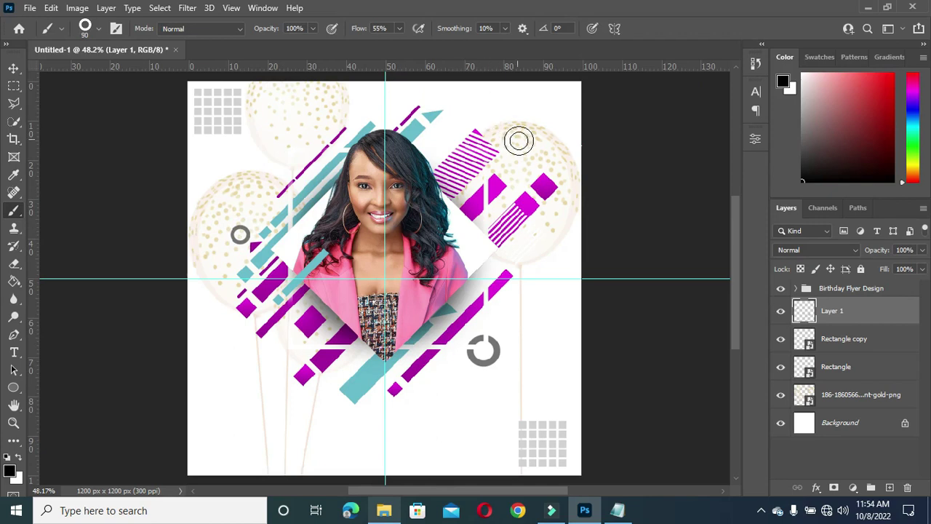
pyautogui.click(502, 127)
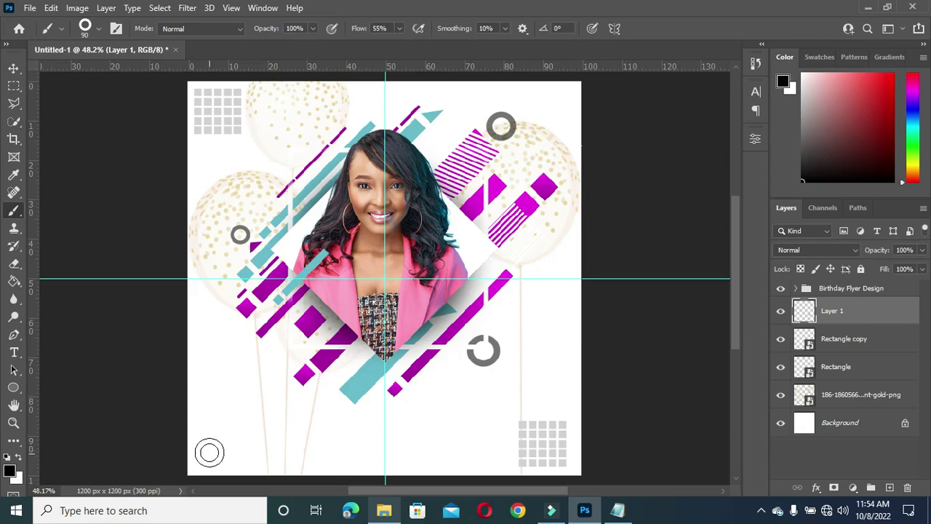
pyautogui.click(210, 451)
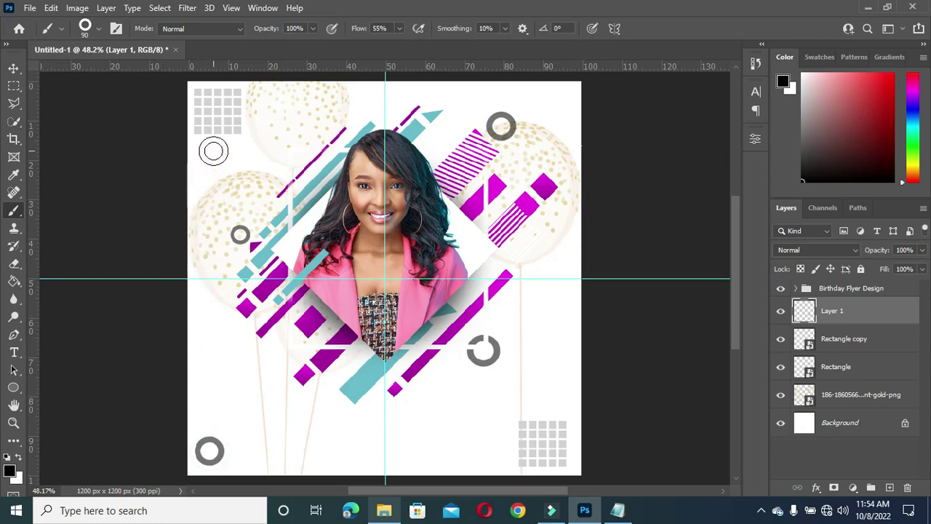
pyautogui.press('[')
pyautogui.press('[')
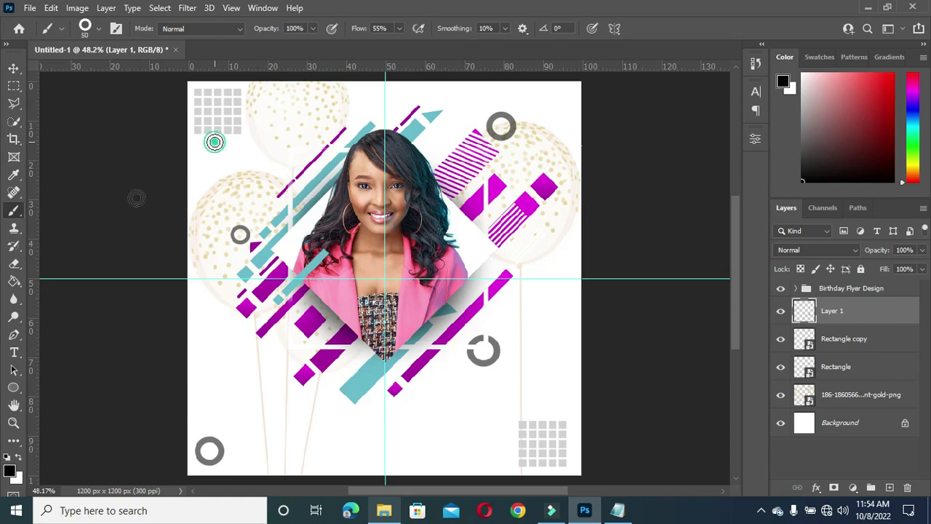
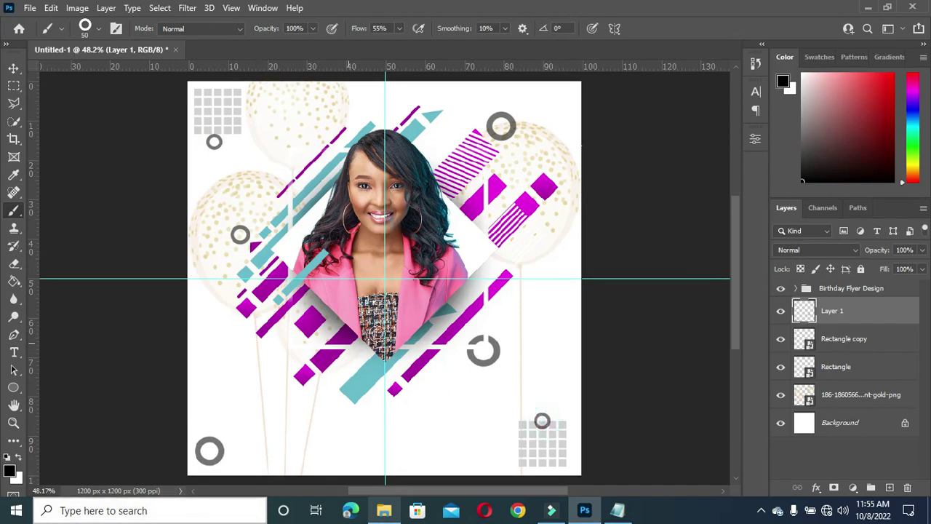
# Step: Lower Layer 1's opacity to 50% and deselect it to preview the softer look
pyautogui.scroll(-1, 569, 368)
pyautogui.scroll(1, 478, 418)
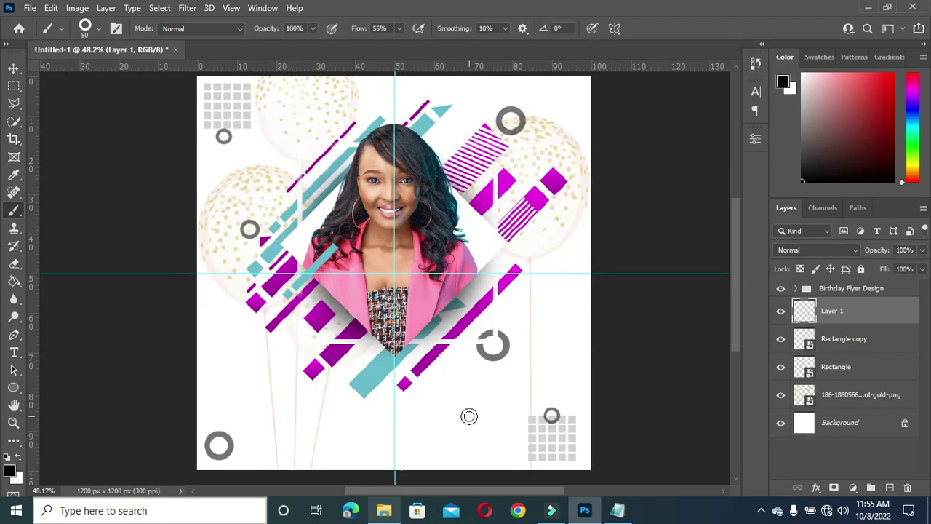
pyautogui.click(13, 68)
pyautogui.moveTo(879, 254)
pyautogui.mouseDown()
pyautogui.moveTo(854, 267)
pyautogui.moveTo(877, 254)
pyautogui.mouseUp()
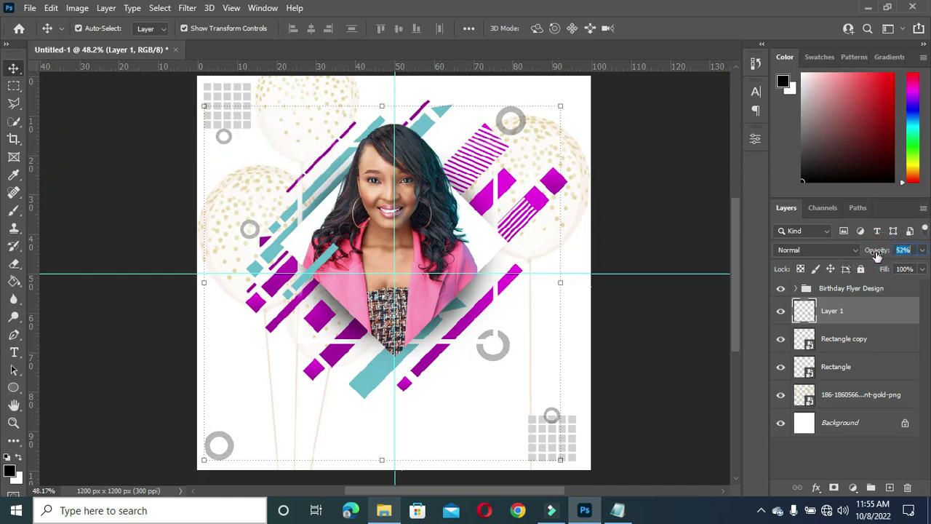
pyautogui.click(709, 229)
pyautogui.click(836, 311)
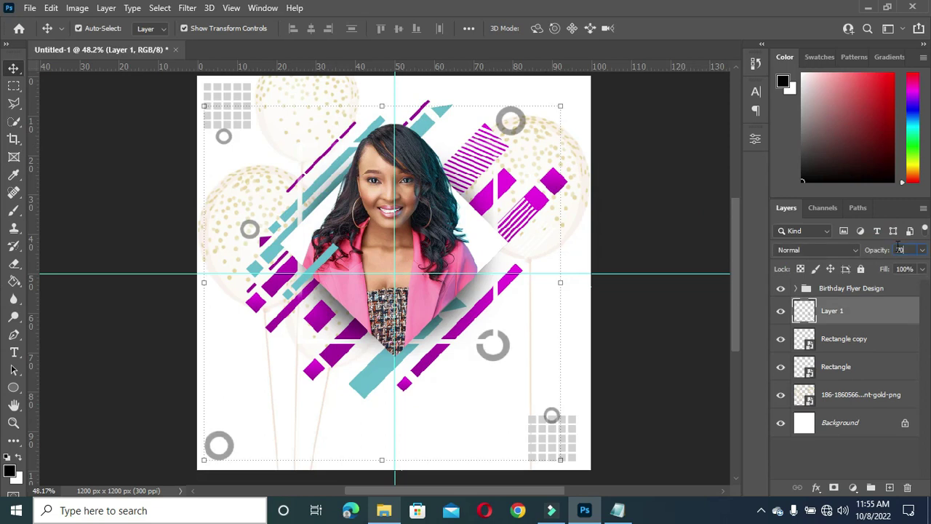
pyautogui.click(692, 214)
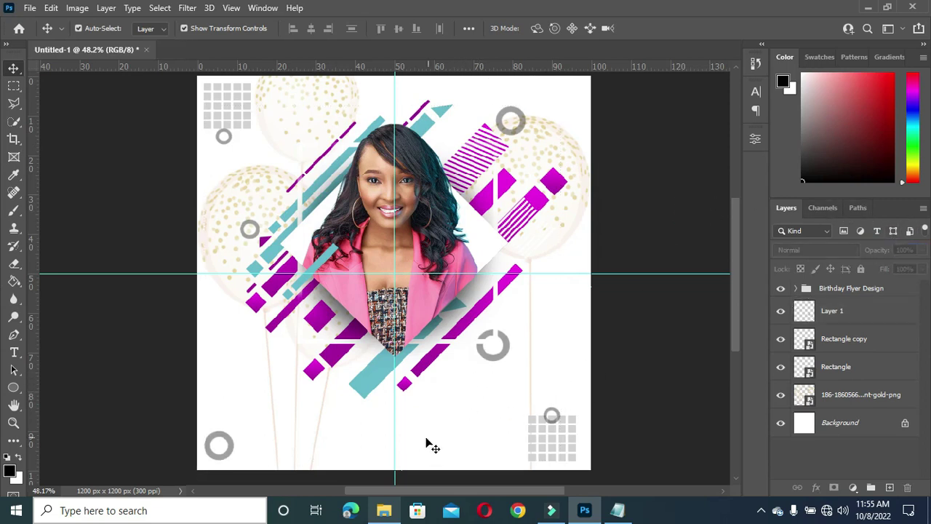
pyautogui.moveTo(736, 292); pyautogui.dragTo(736, 314)
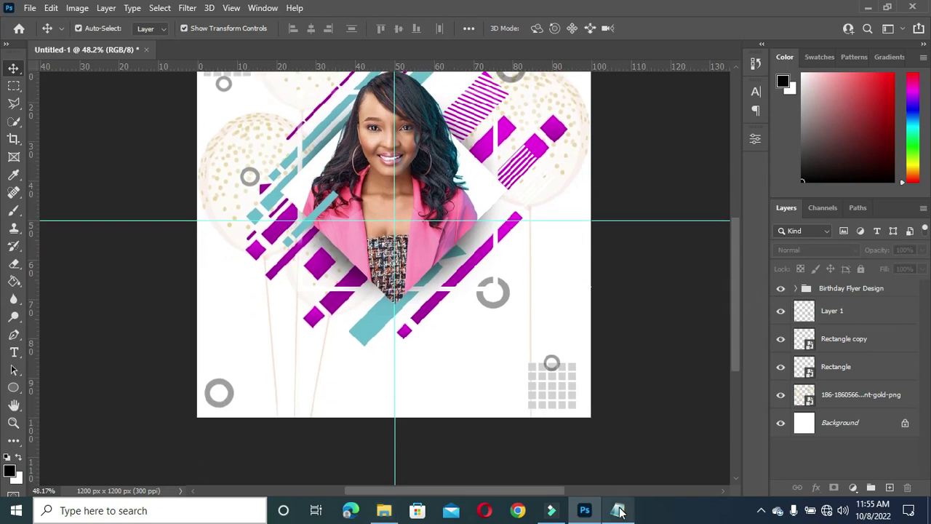
# Step: Copy the celebrant's name from the Notepad notes and paste it as new text below the portrait
pyautogui.press('t')
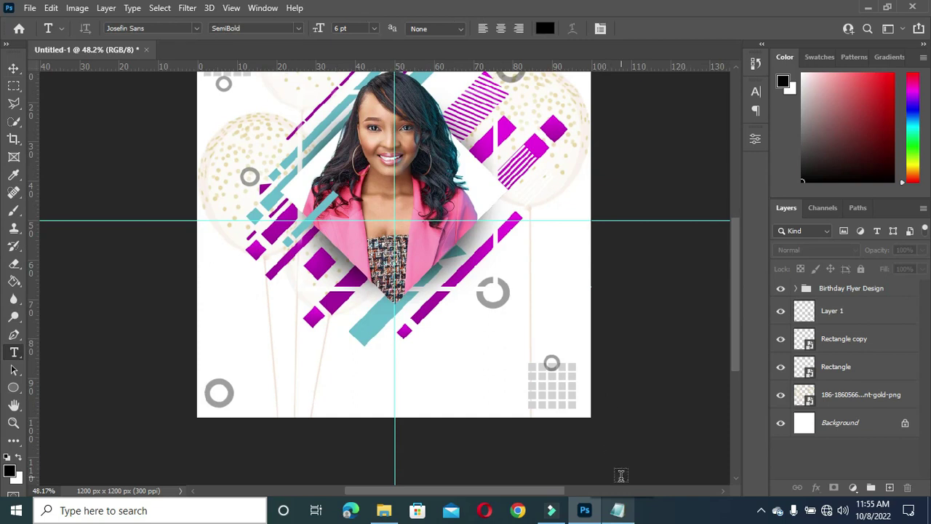
pyautogui.click(617, 510)
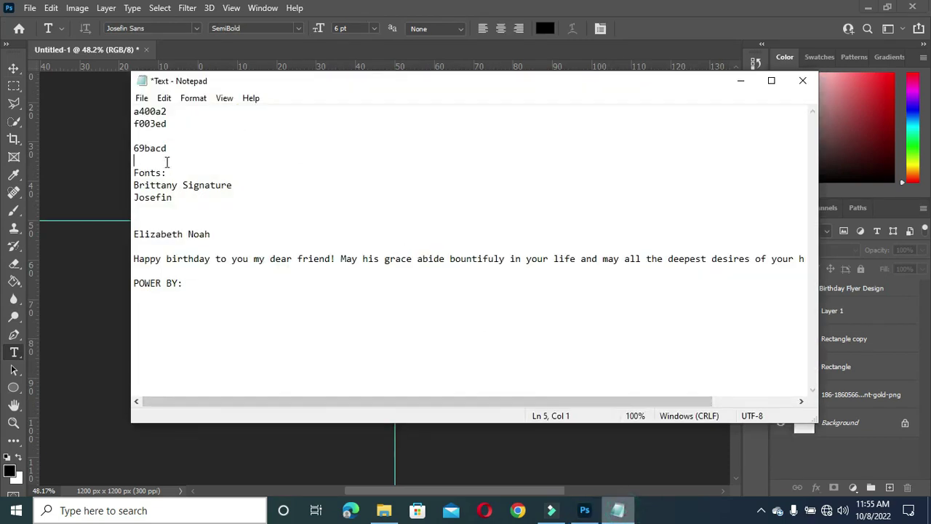
pyautogui.doubleClick(138, 197)
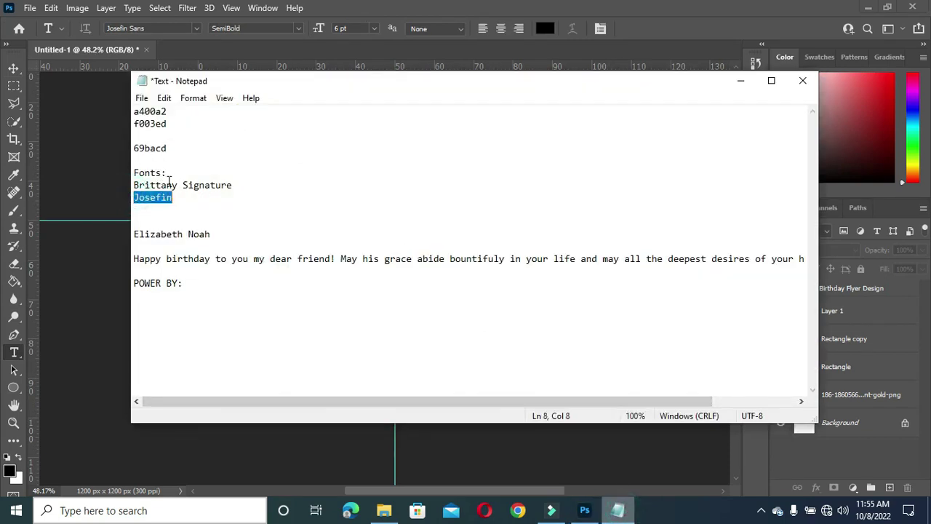
pyautogui.moveTo(138, 184); pyautogui.dragTo(241, 189)
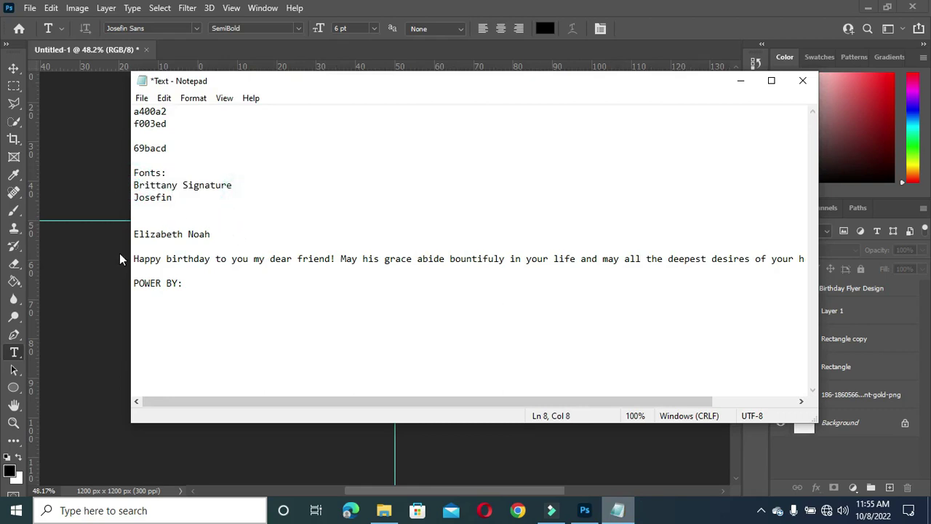
pyautogui.moveTo(136, 233); pyautogui.dragTo(219, 235)
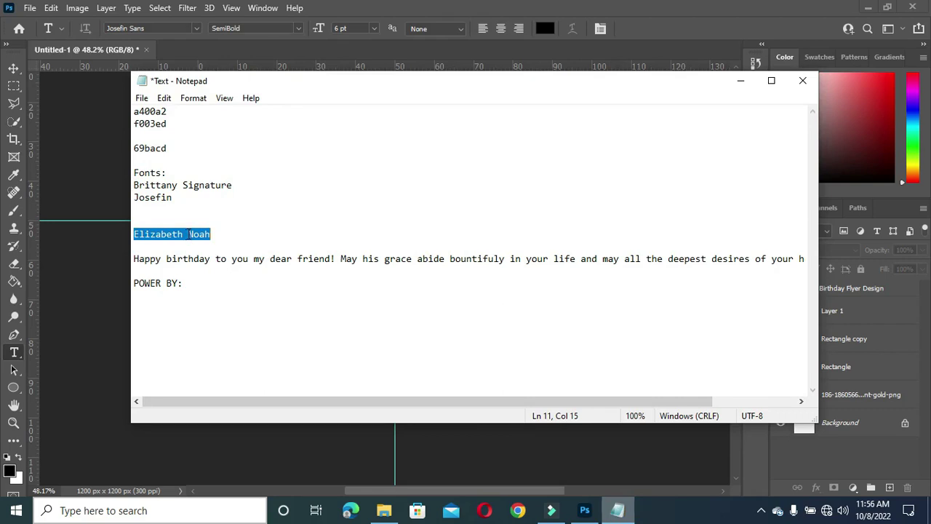
pyautogui.click(741, 81)
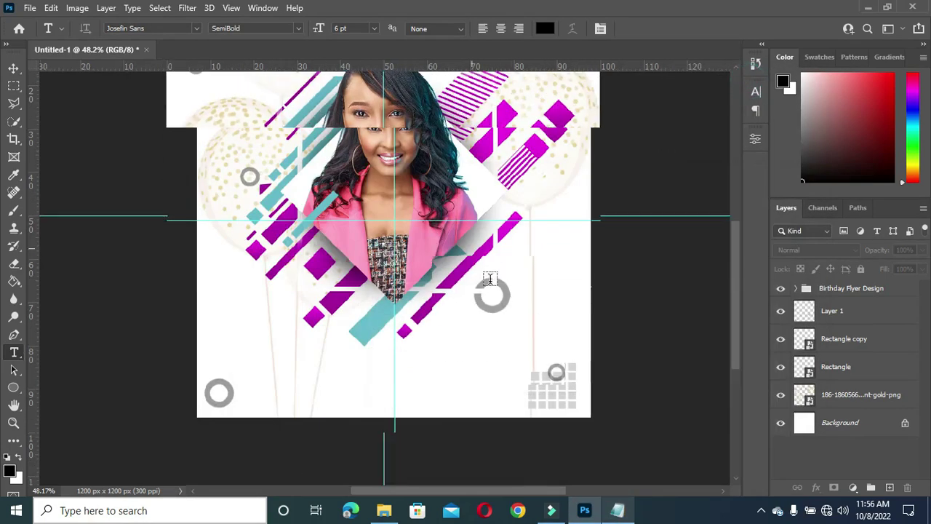
pyautogui.click(318, 354)
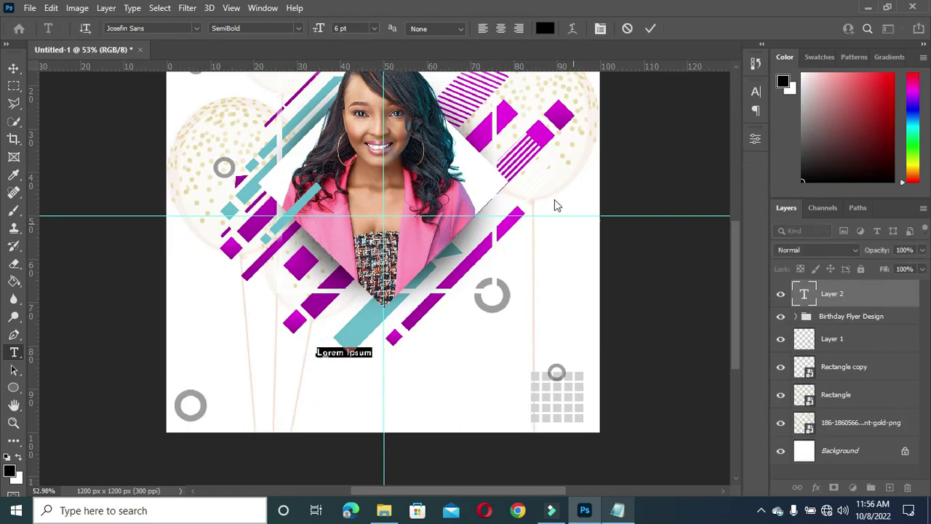
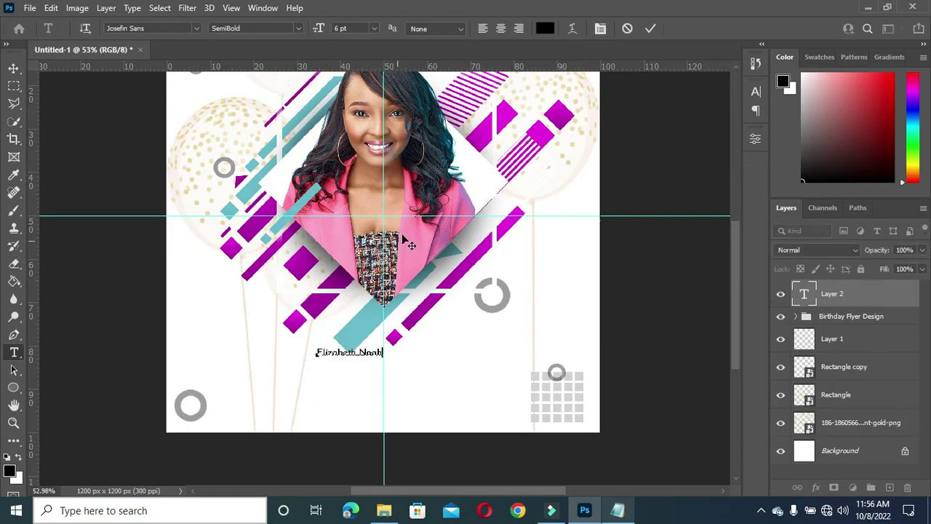
pyautogui.click(650, 28)
# Step: Set the name in Brittany Signature, then enlarge, tilt and move it below the portrait's right side
pyautogui.click(197, 27)
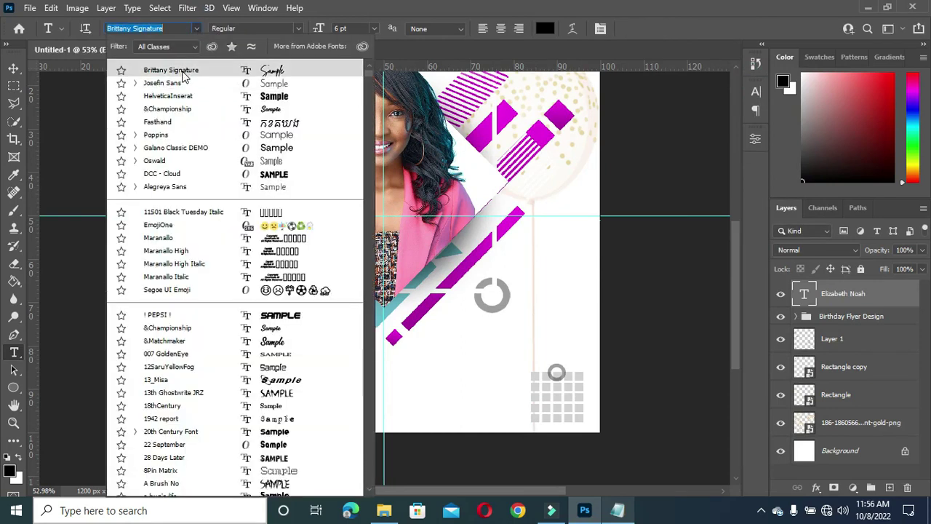
pyautogui.click(184, 71)
pyautogui.click(14, 67)
pyautogui.scroll(2, 374, 349)
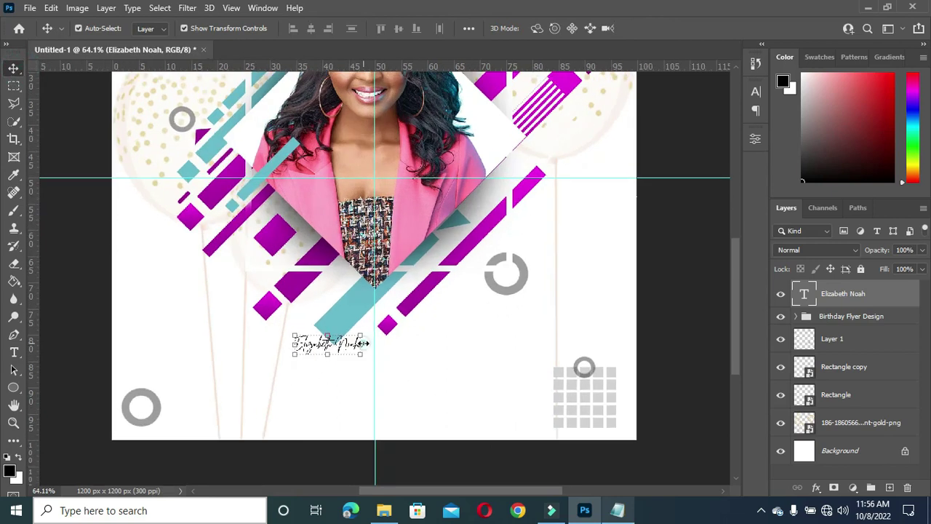
pyautogui.hotkey('ctrl', 't')
pyautogui.moveTo(463, 335); pyautogui.dragTo(489, 342)
pyautogui.moveTo(407, 350); pyautogui.dragTo(474, 340)
pyautogui.moveTo(562, 304)
pyautogui.mouseDown()
pyautogui.moveTo(553, 275)
pyautogui.moveTo(546, 290)
pyautogui.moveTo(566, 290)
pyautogui.moveTo(555, 303)
pyautogui.mouseUp()
pyautogui.click(676, 28)
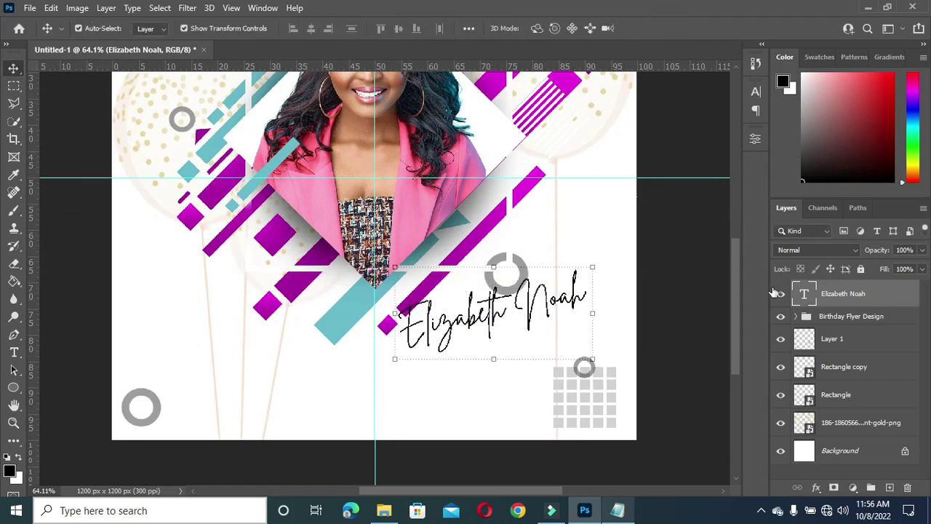
# Step: Apply Faux Bold to the name and narrow it slightly
pyautogui.click(756, 93)
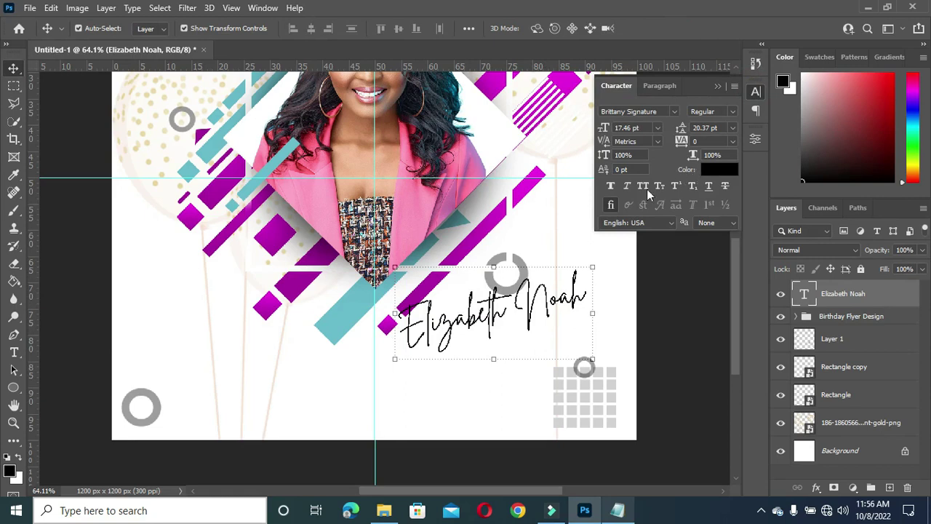
pyautogui.click(610, 188)
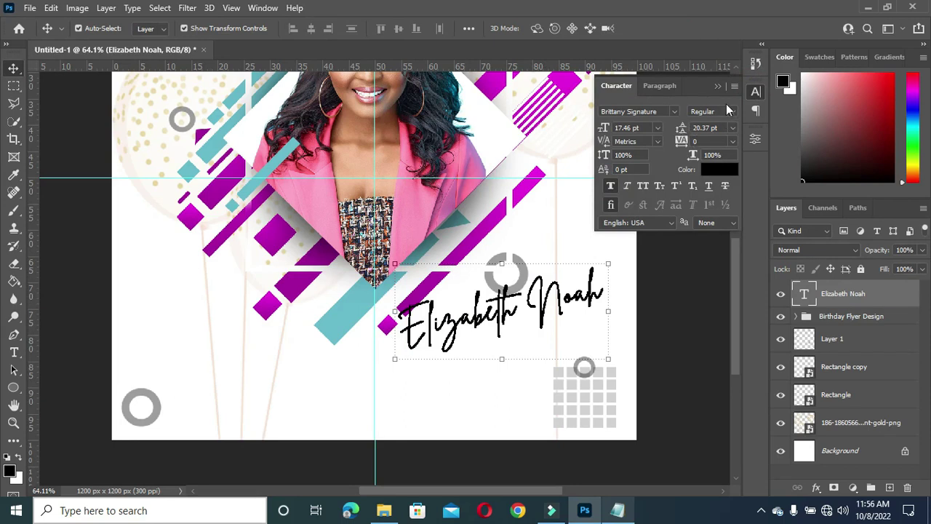
pyautogui.click(718, 87)
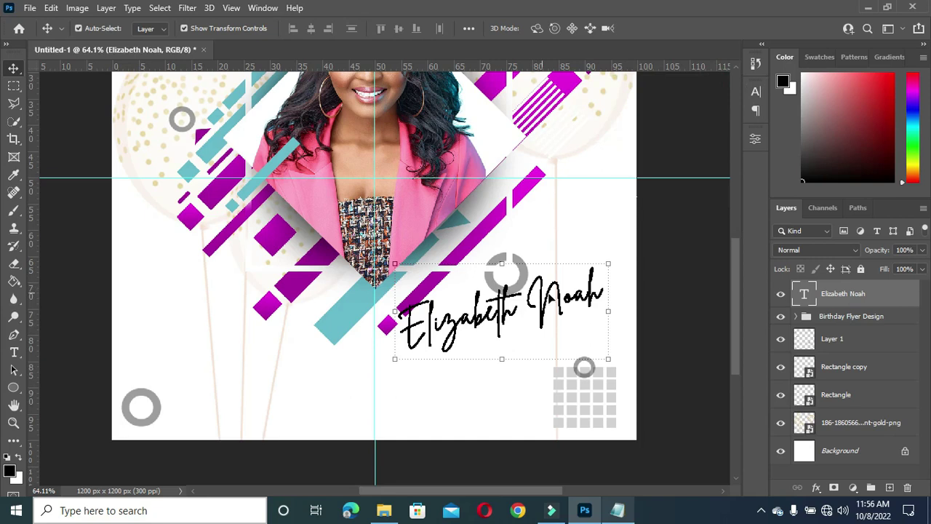
pyautogui.moveTo(609, 313); pyautogui.dragTo(603, 312)
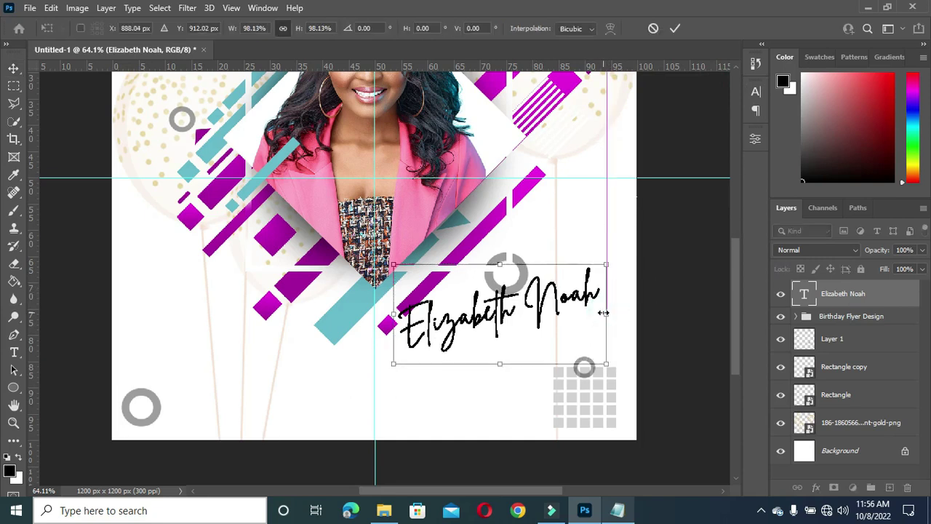
pyautogui.click(676, 29)
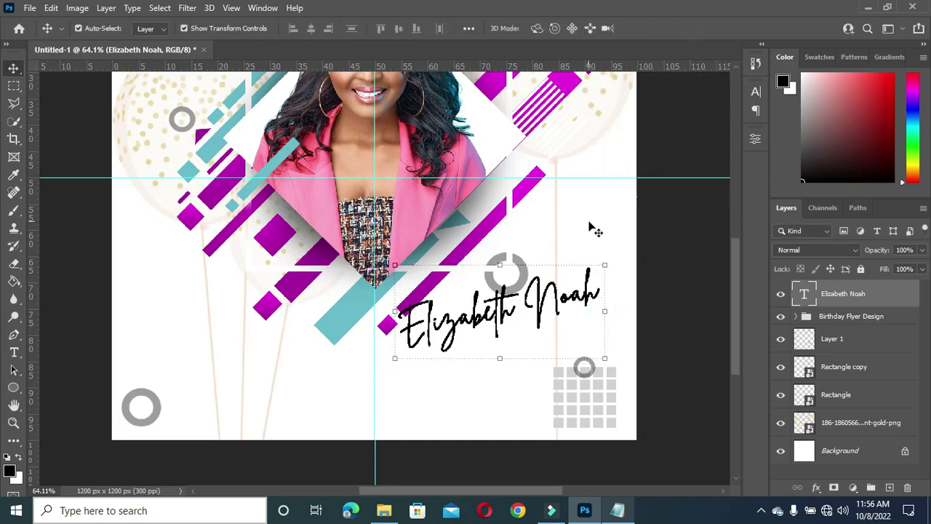
# Step: Add a drop shadow to the name with 4% spread and magenta sampled from the design
pyautogui.click(817, 488)
pyautogui.click(818, 489)
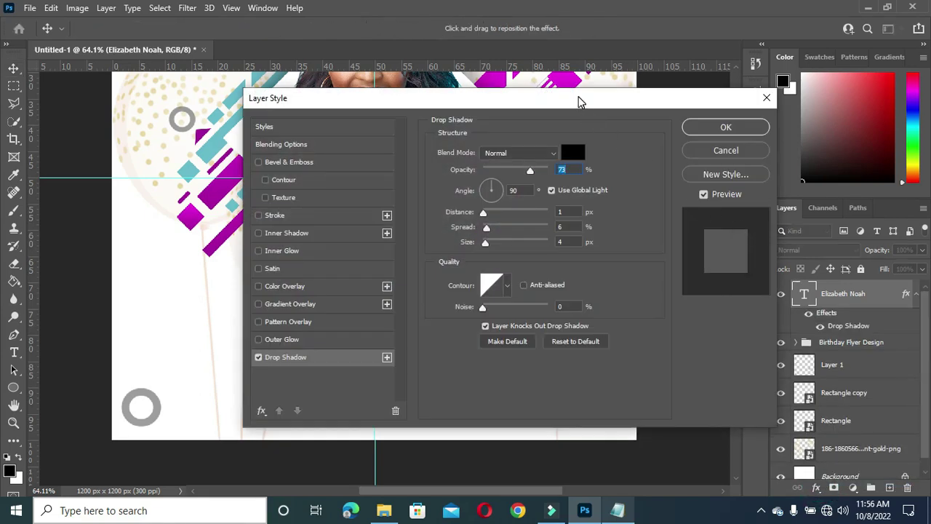
pyautogui.moveTo(580, 101); pyautogui.dragTo(902, 108)
pyautogui.moveTo(763, 112); pyautogui.dragTo(792, 107)
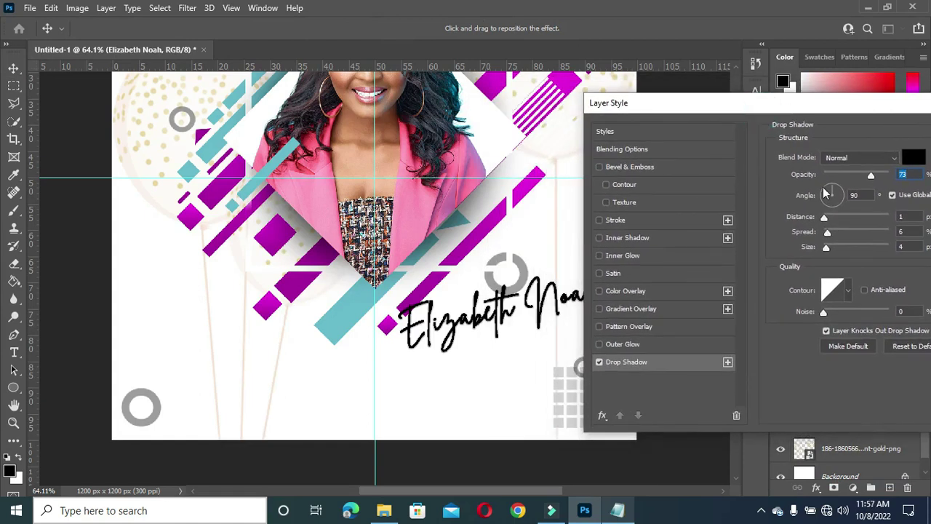
pyautogui.moveTo(829, 237); pyautogui.dragTo(826, 238)
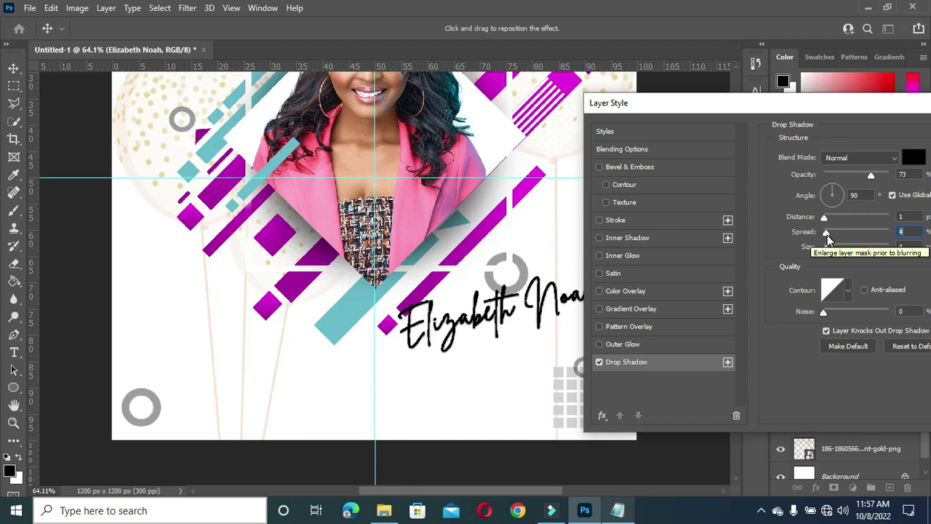
pyautogui.click(912, 159)
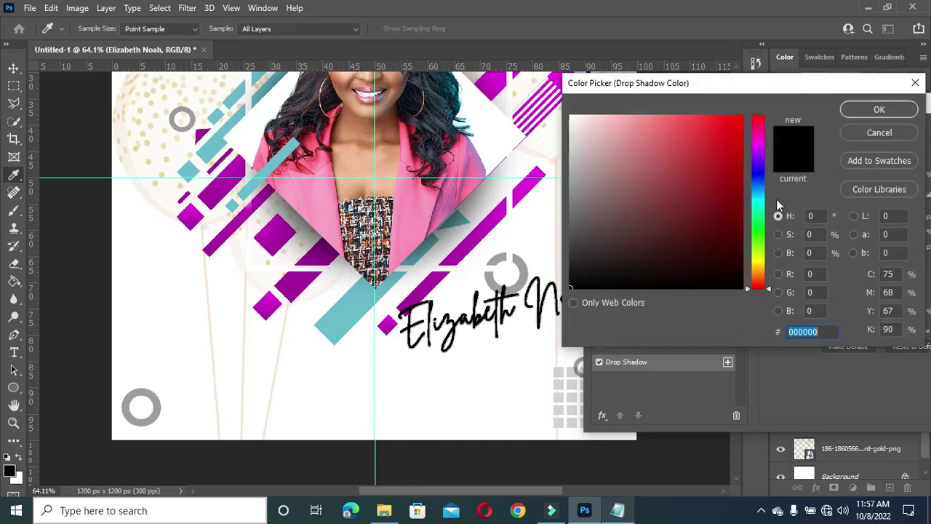
pyautogui.click(499, 209)
pyautogui.click(880, 107)
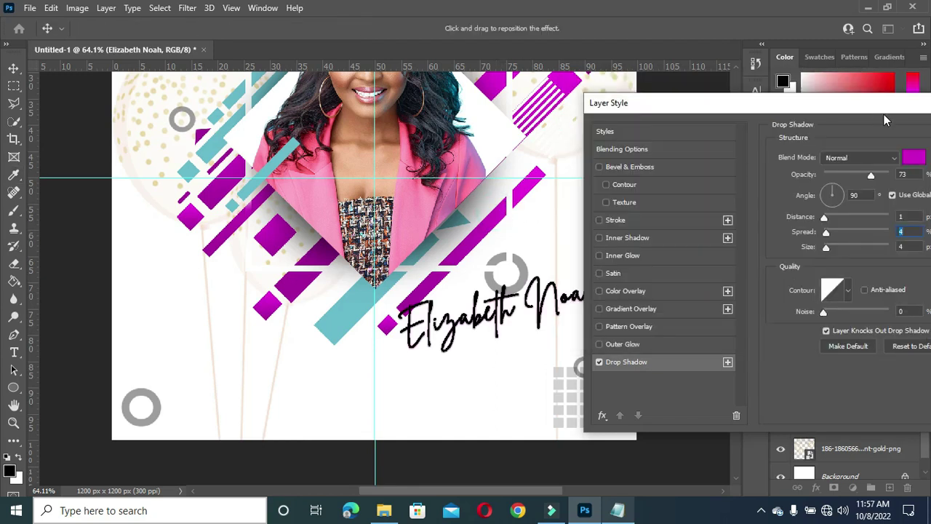
pyautogui.click(887, 106)
pyautogui.moveTo(886, 106); pyautogui.dragTo(630, 81)
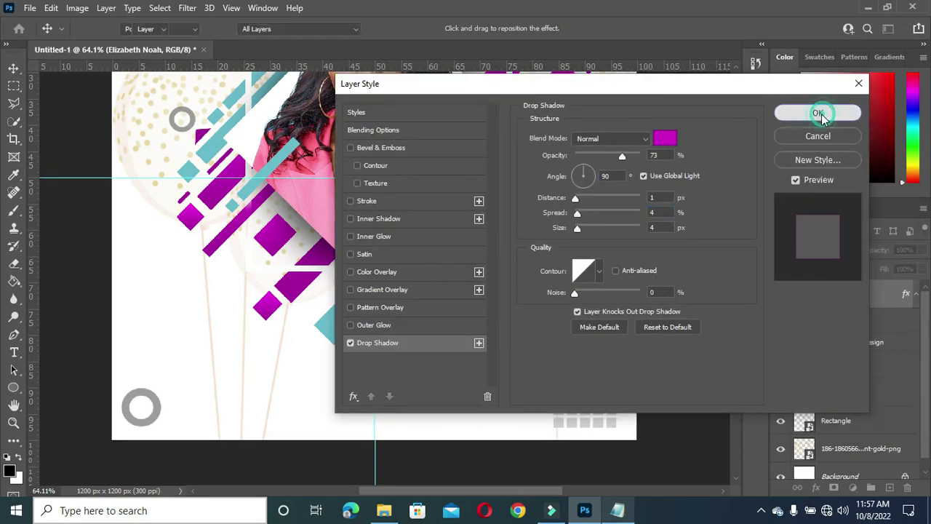
pyautogui.click(819, 112)
# Step: Nudge the name text slightly to the right and deselect its layer
pyautogui.scroll(-1, 519, 250)
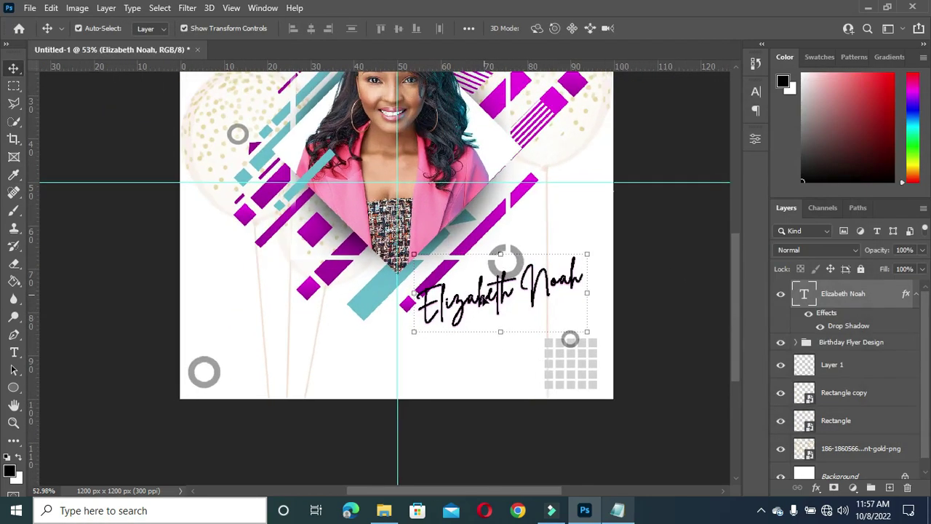
pyautogui.scroll(1, 480, 333)
pyautogui.moveTo(509, 280); pyautogui.dragTo(524, 282)
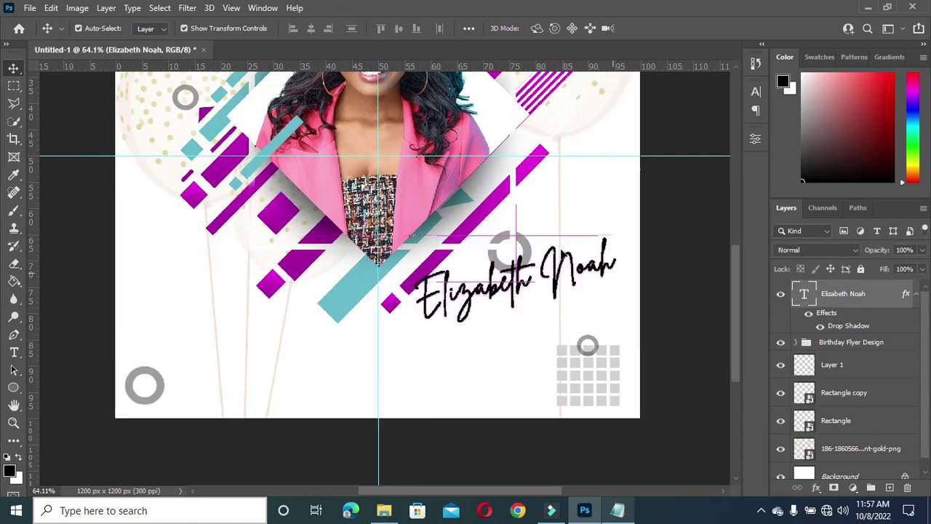
pyautogui.scroll(-1, 672, 288)
pyautogui.click(673, 289)
pyautogui.scroll(-1, 665, 280)
pyautogui.scroll(3, 402, 333)
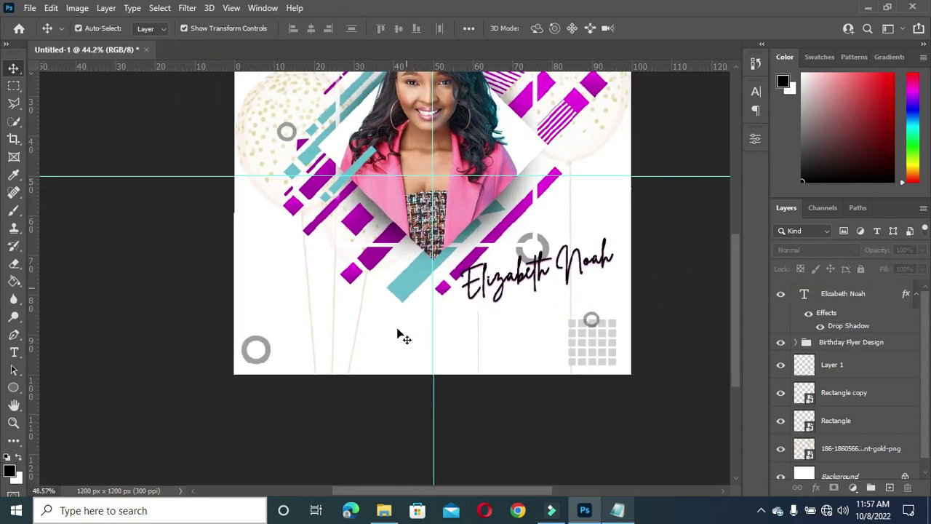
# Step: Select the whole 'Happy birthday…' greeting line in Notepad, then hide Notepad
pyautogui.click(619, 512)
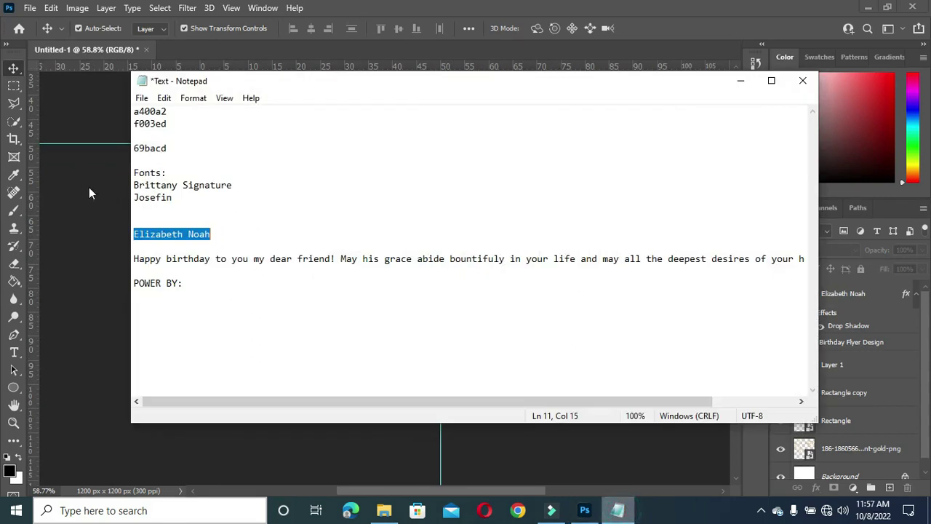
pyautogui.moveTo(134, 256); pyautogui.dragTo(820, 254)
pyautogui.hotkey('ctrl', 'c')
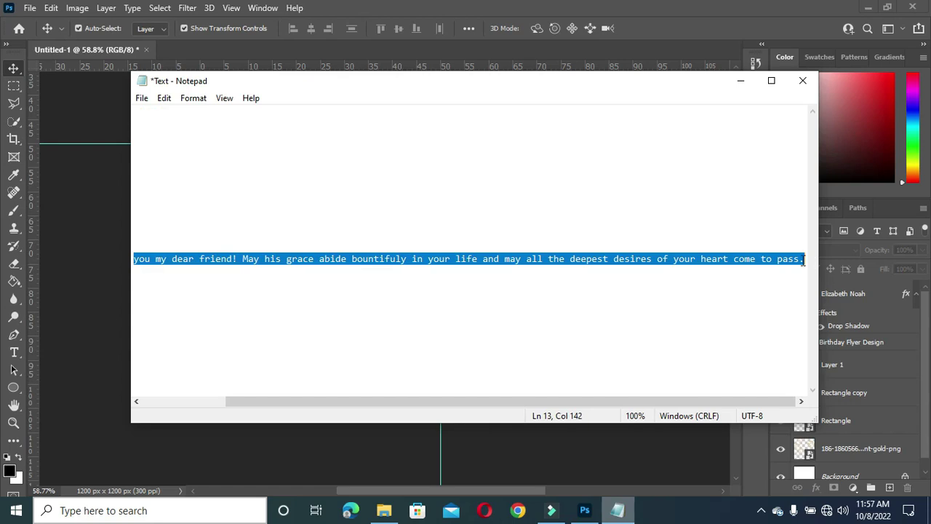
pyautogui.click(741, 81)
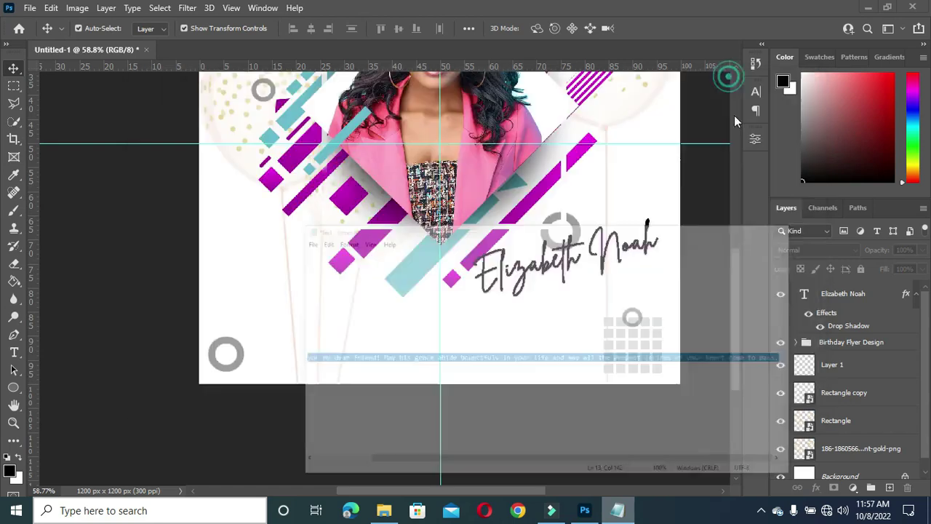
pyautogui.scroll(1, 270, 381)
pyautogui.press('t')
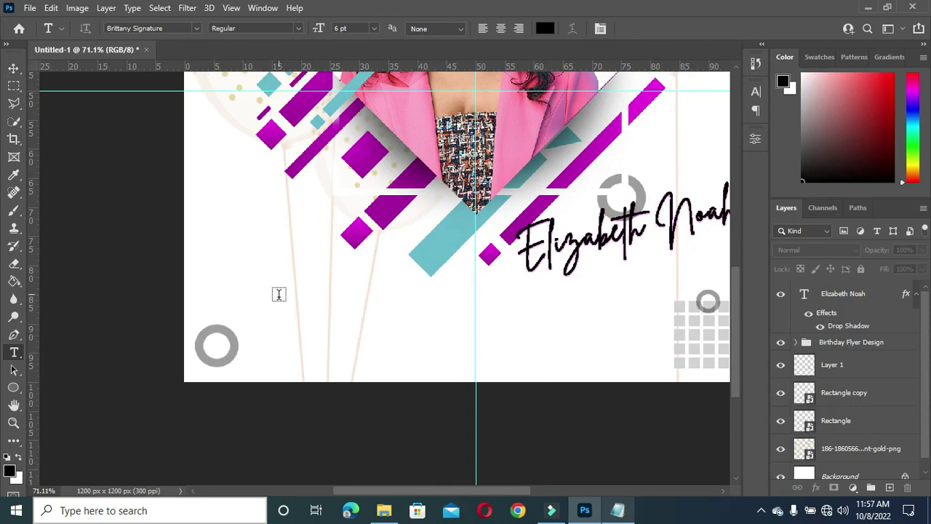
# Step: Paste the greeting into a paragraph box below the name in Josefin Sans SemiBold, showing all lines
pyautogui.moveTo(283, 308); pyautogui.dragTo(653, 345)
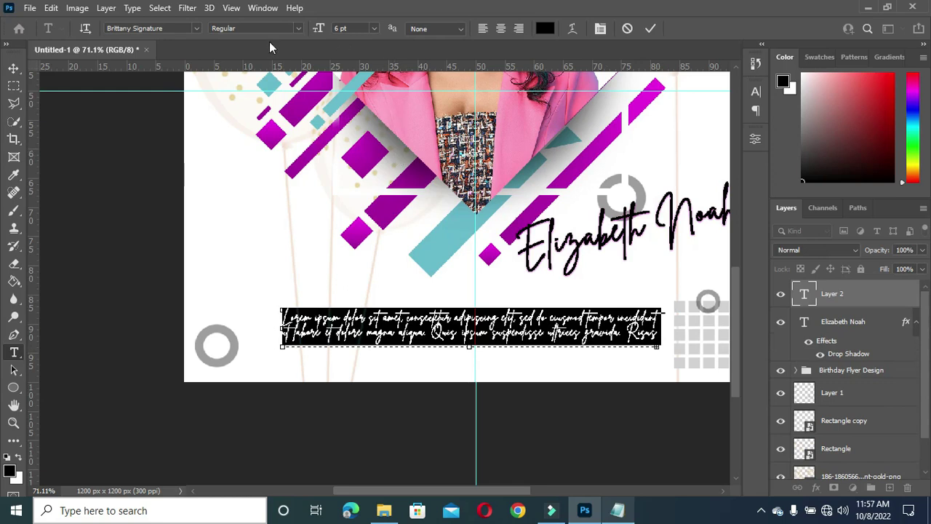
pyautogui.hotkey('ctrl', 'v')
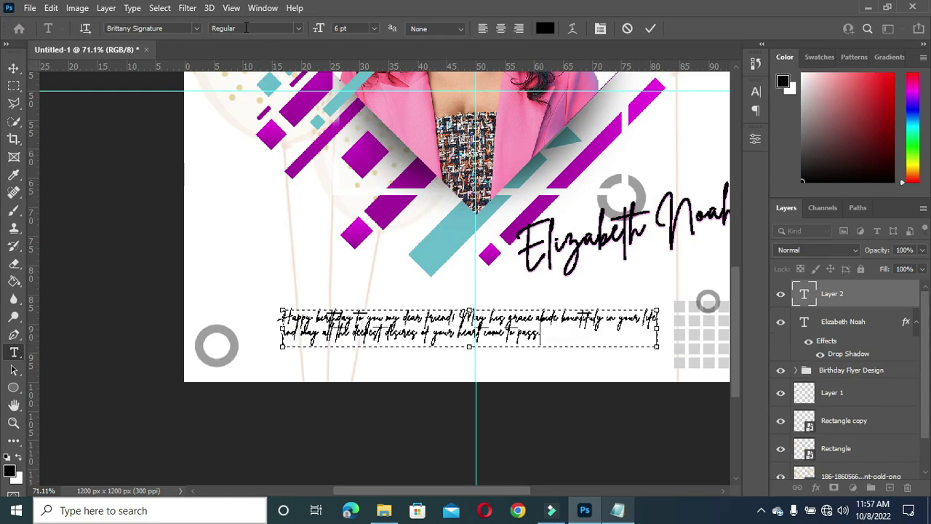
pyautogui.click(195, 29)
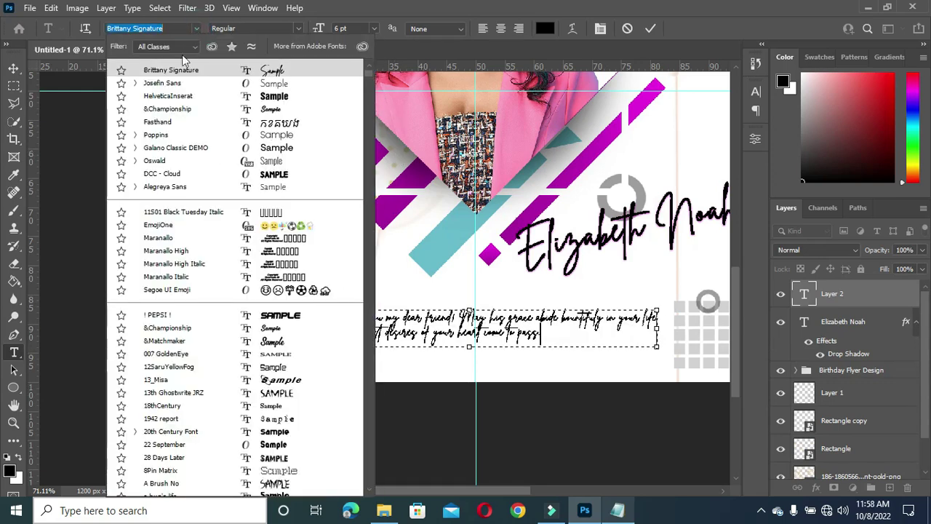
pyautogui.click(165, 85)
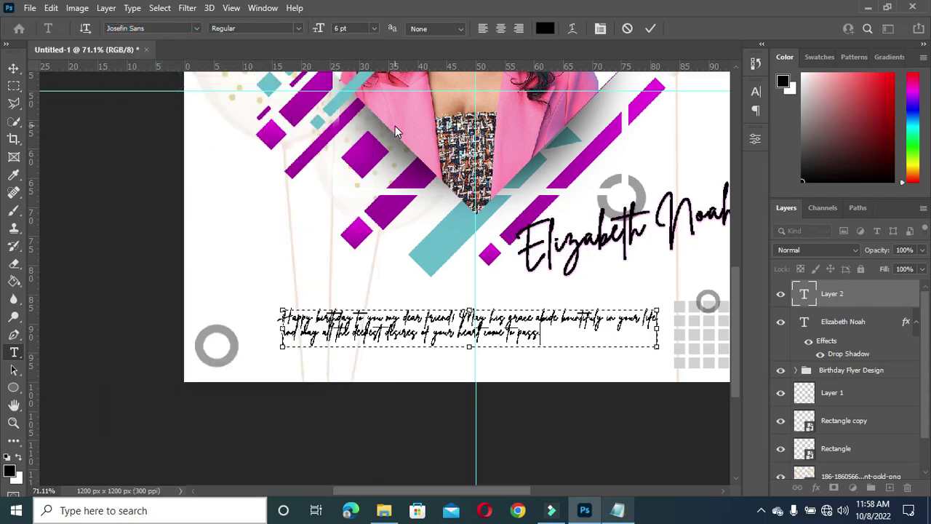
pyautogui.hotkey('ctrl', 'a')
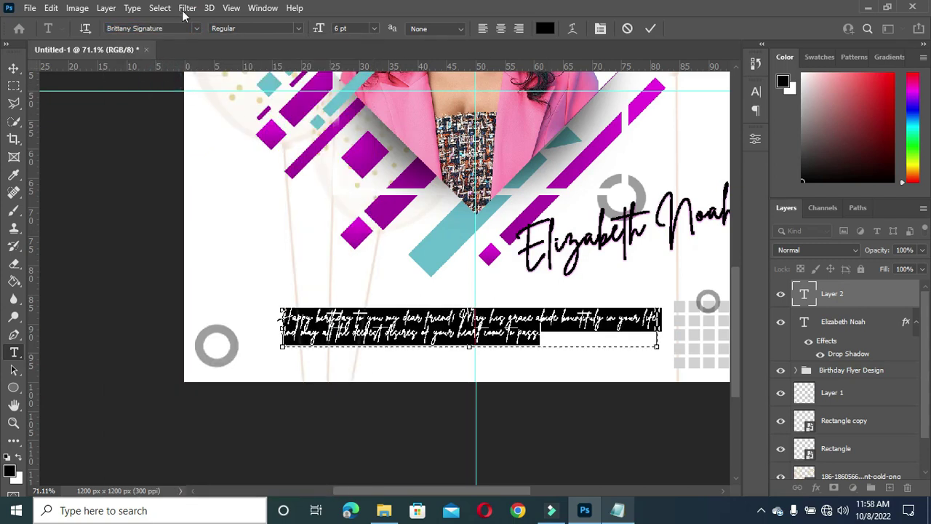
pyautogui.click(197, 29)
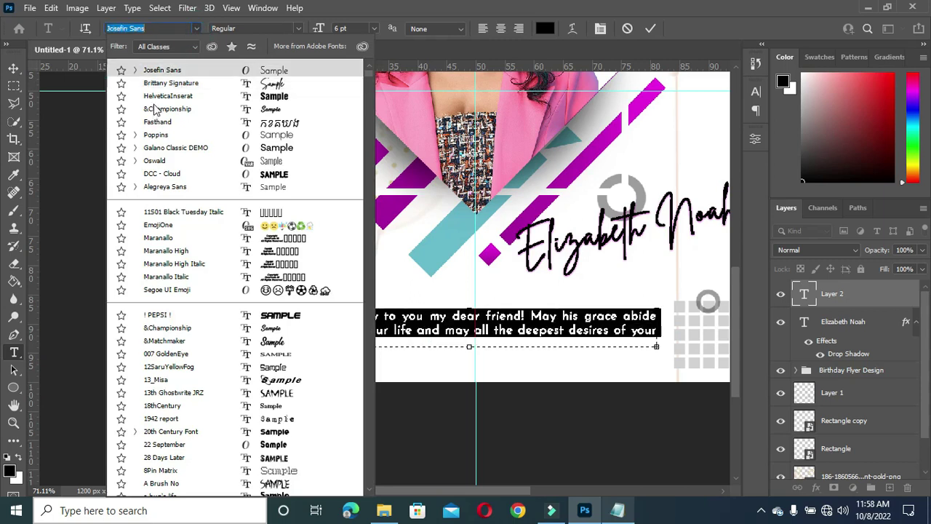
pyautogui.click(162, 71)
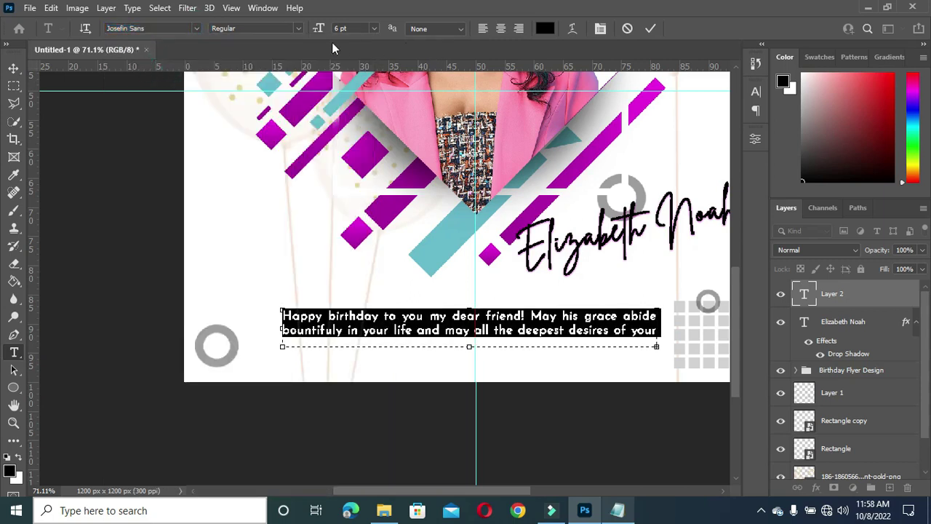
pyautogui.click(298, 30)
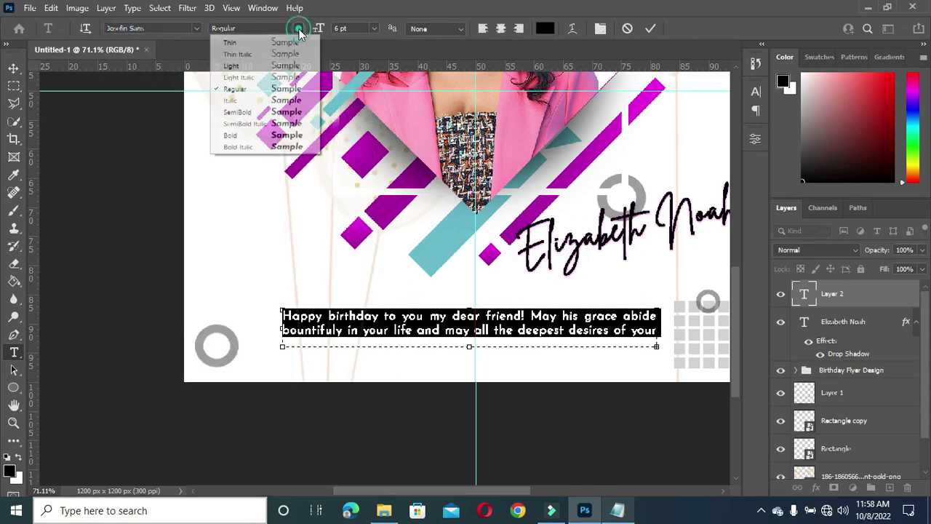
pyautogui.click(246, 112)
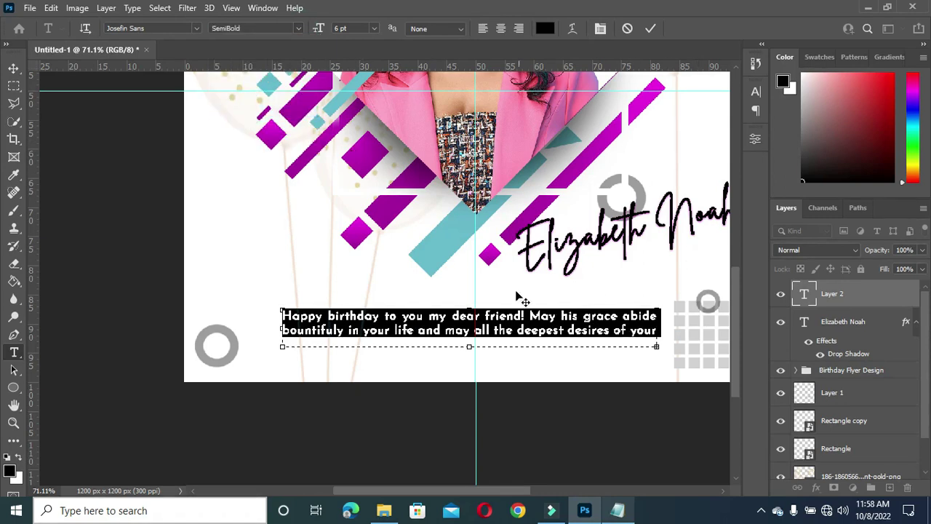
pyautogui.moveTo(468, 347); pyautogui.dragTo(469, 352)
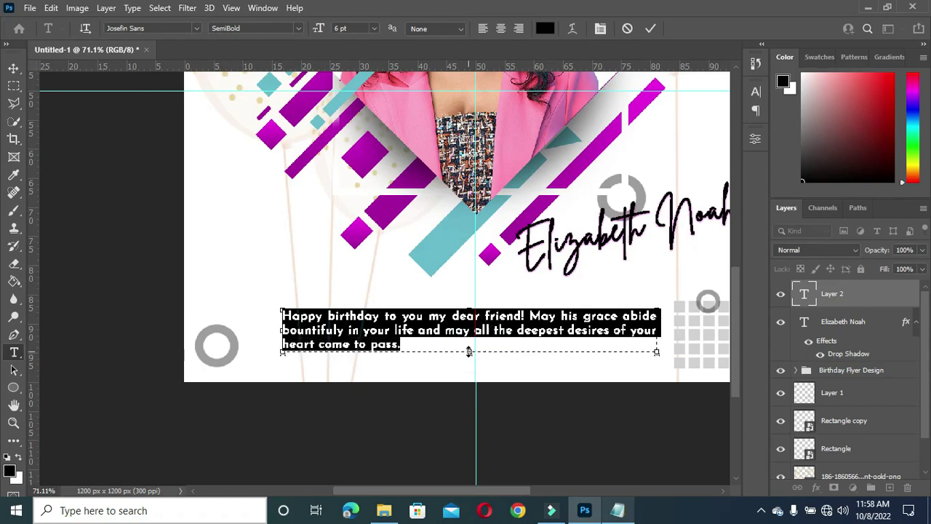
# Step: Commit the greeting, turn off its Faux Bold, and set its leading to 6 pt
pyautogui.click(652, 28)
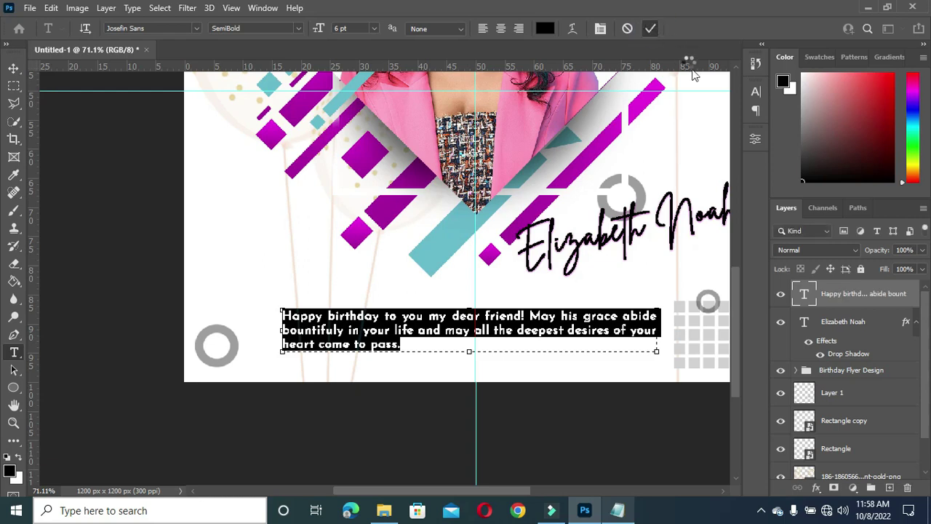
pyautogui.click(754, 93)
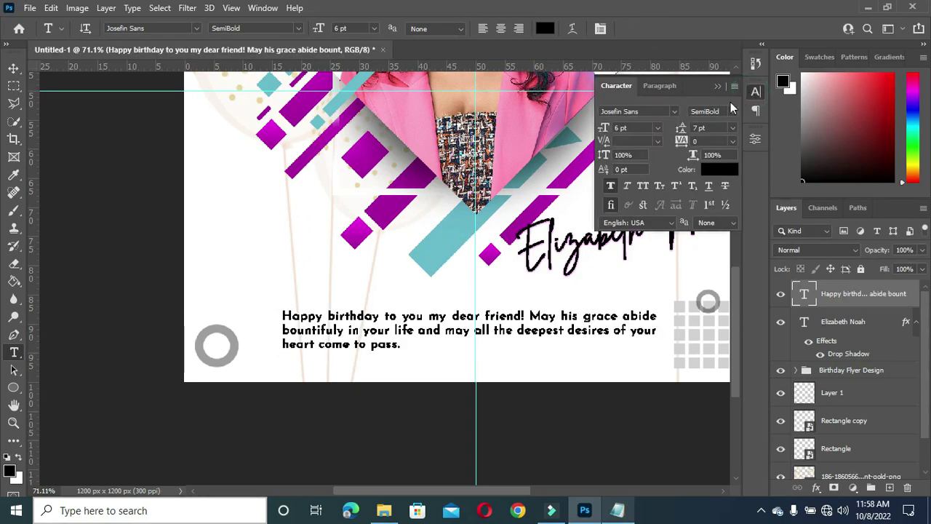
pyautogui.click(610, 187)
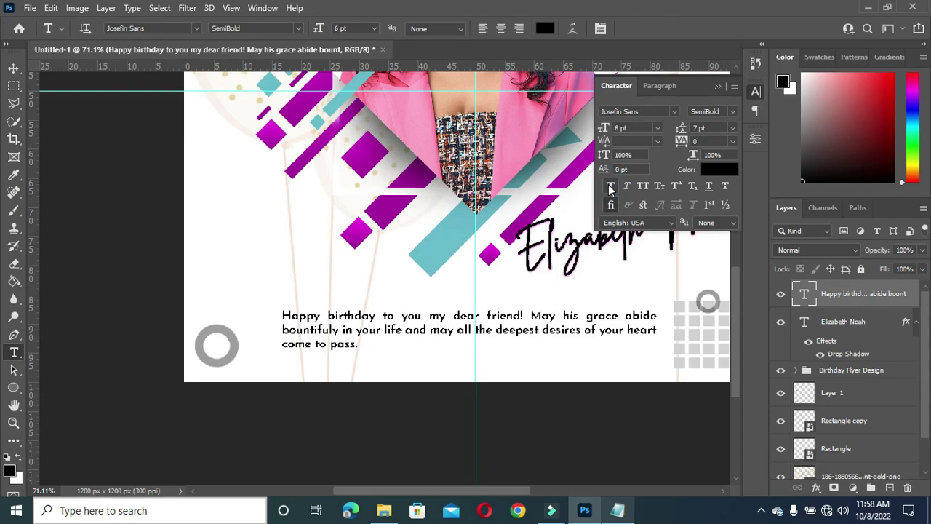
pyautogui.moveTo(684, 128); pyautogui.dragTo(684, 130)
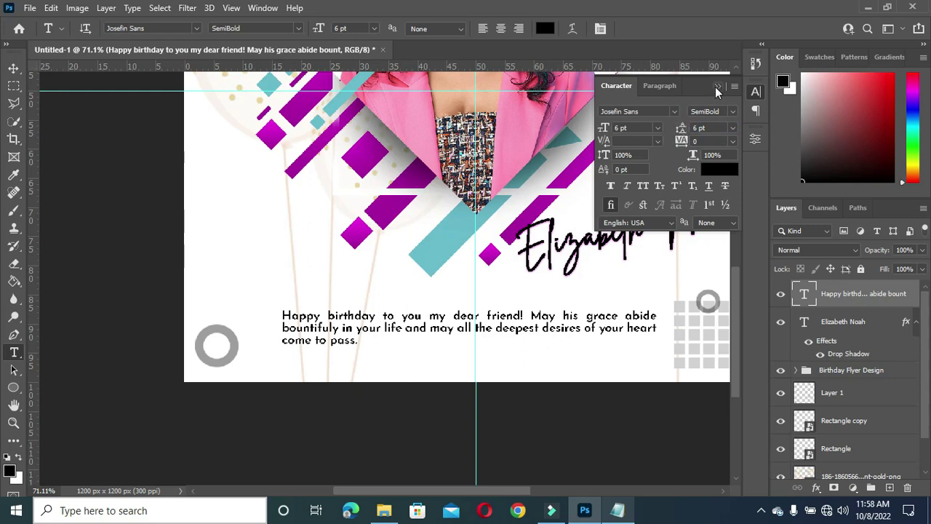
pyautogui.click(717, 87)
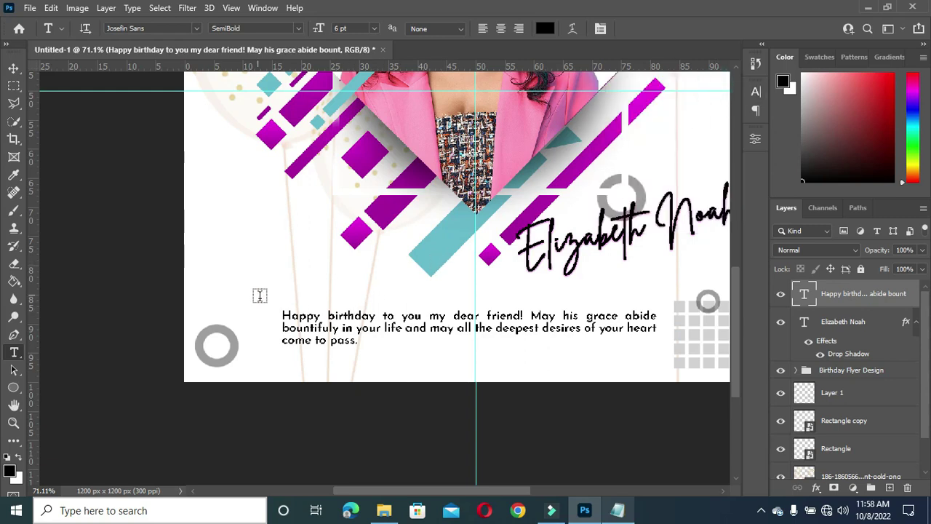
pyautogui.scroll(1, 299, 326)
pyautogui.scroll(-1, 298, 327)
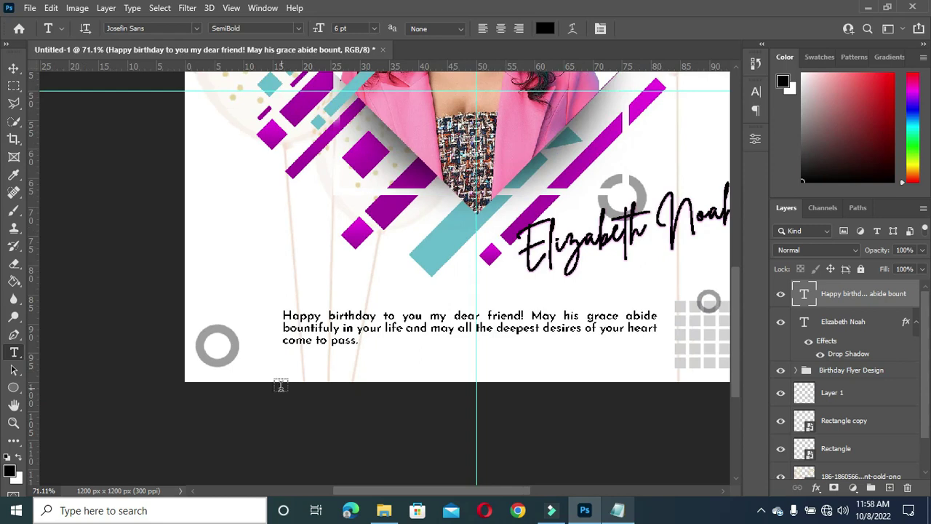
# Step: Select the 'POWER BY:' text in the Notepad notes, then hide Notepad
pyautogui.click(13, 67)
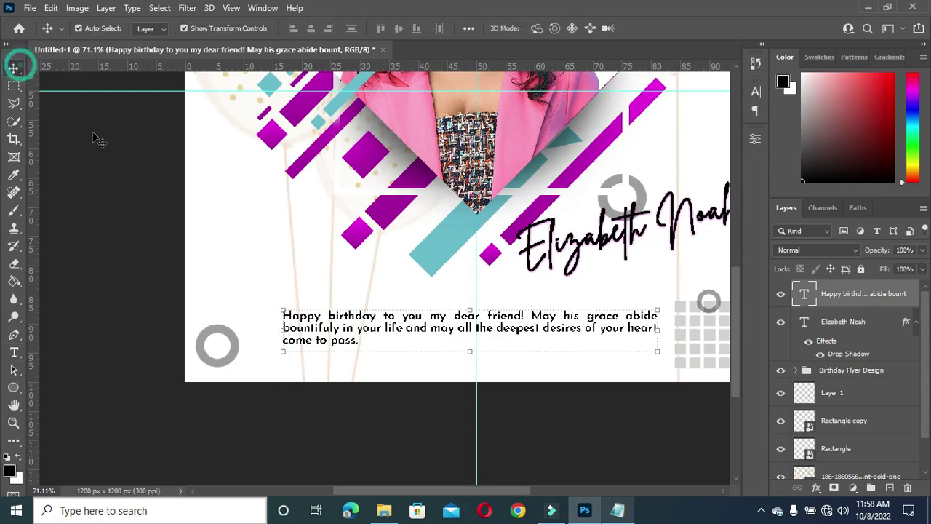
pyautogui.click(617, 510)
pyautogui.click(226, 319)
pyautogui.click(285, 402)
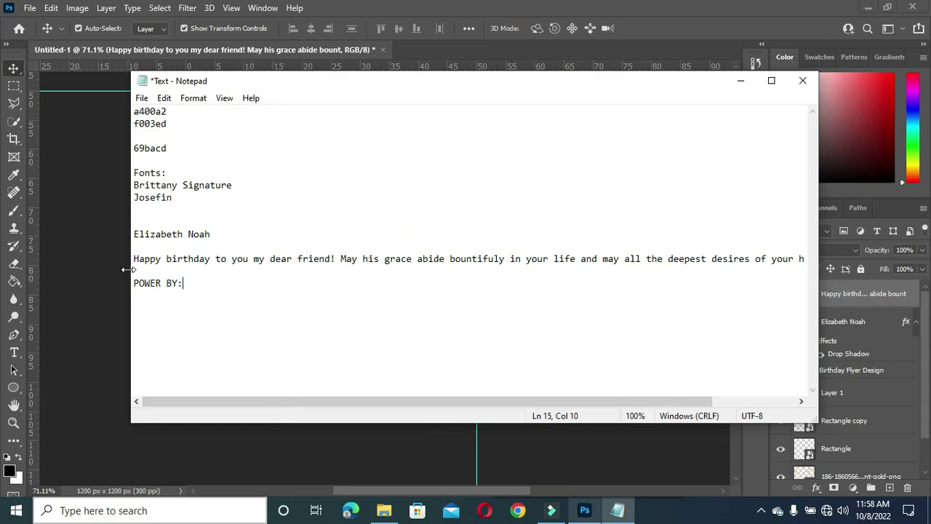
pyautogui.moveTo(132, 283); pyautogui.dragTo(201, 283)
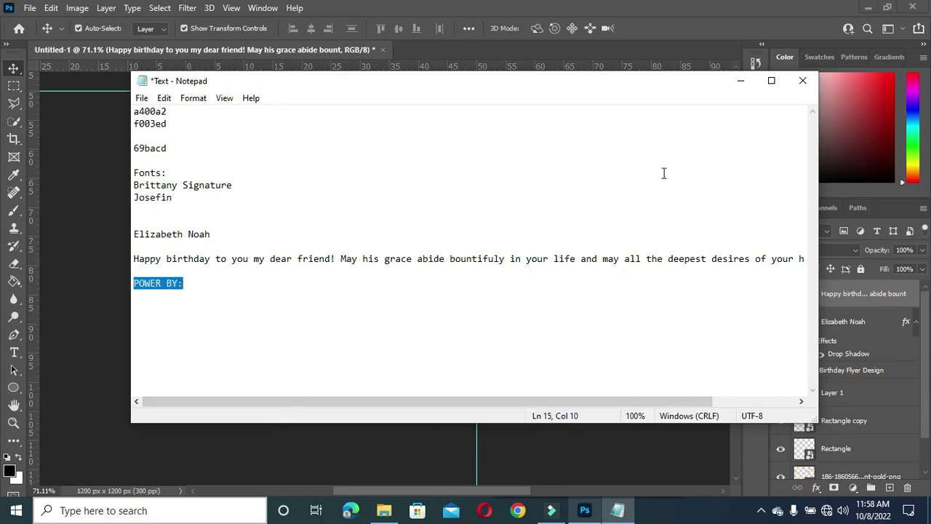
pyautogui.click(738, 83)
# Step: Type 'POWER BY:' below the greeting, keeping Josefin Sans SemiBold at 6 pt
pyautogui.press('t')
pyautogui.click(286, 365)
pyautogui.write('POWER BY:')
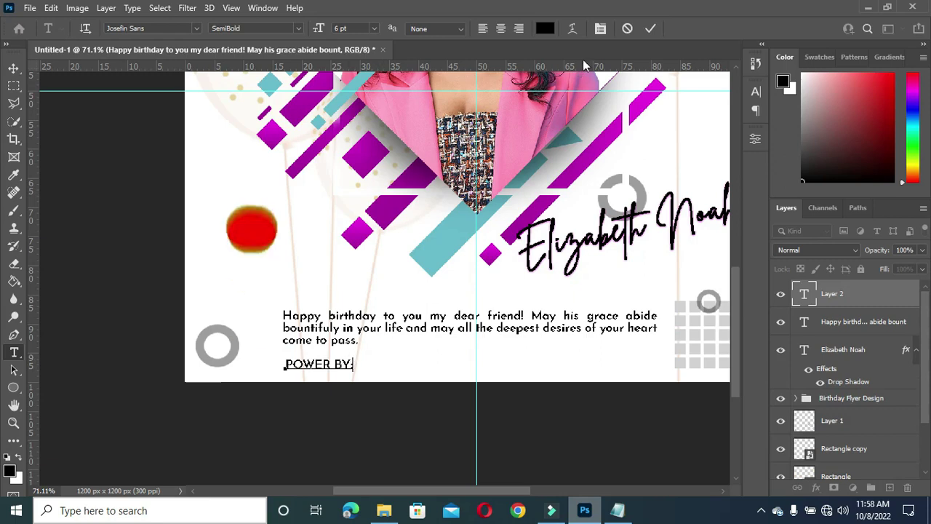
pyautogui.click(651, 28)
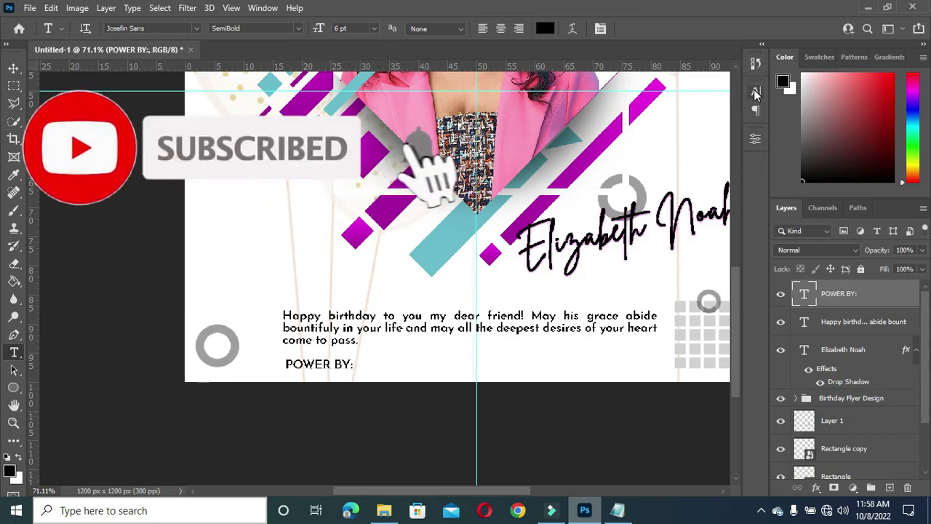
pyautogui.click(756, 92)
pyautogui.click(700, 128)
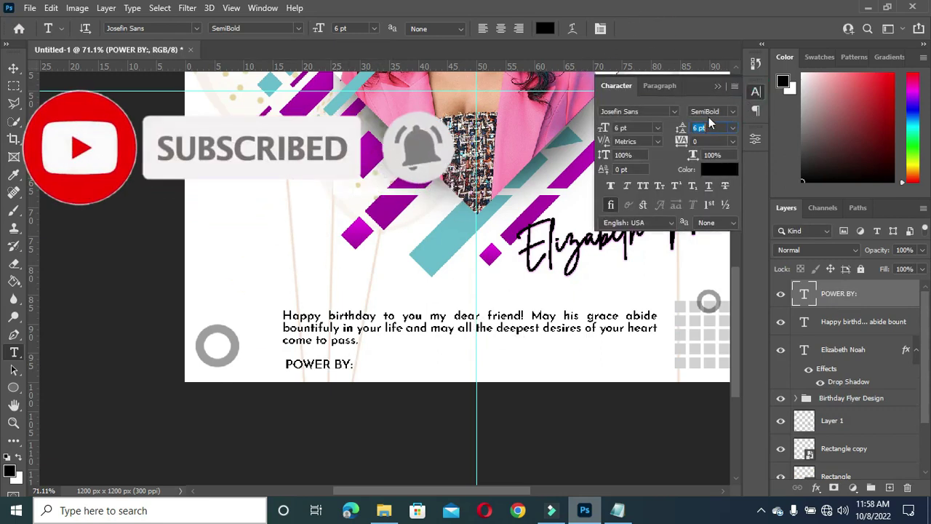
pyautogui.click(733, 111)
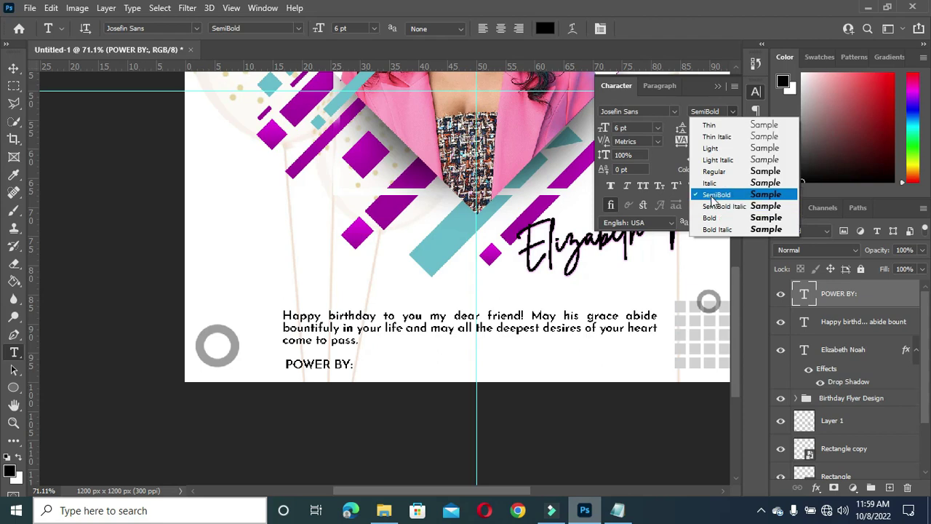
pyautogui.click(713, 194)
pyautogui.click(716, 85)
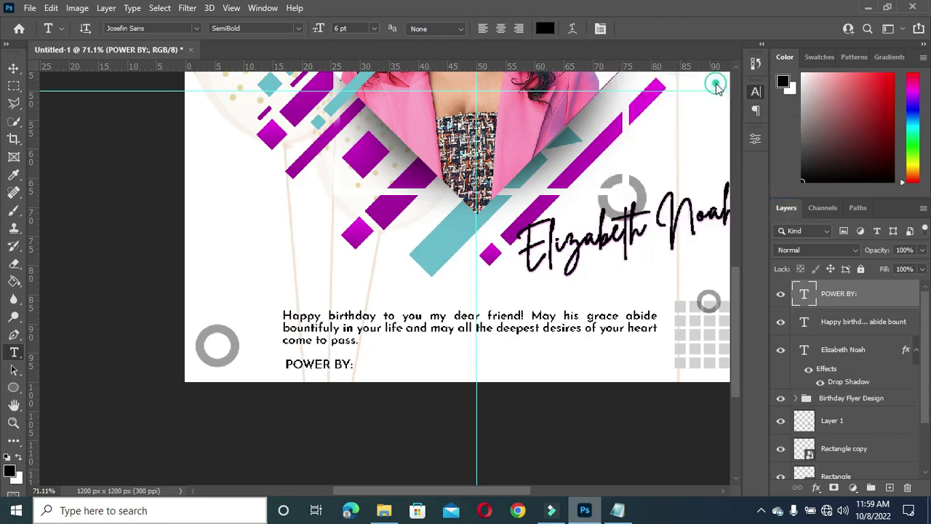
pyautogui.scroll(1, 349, 368)
pyautogui.scroll(1, 349, 368)
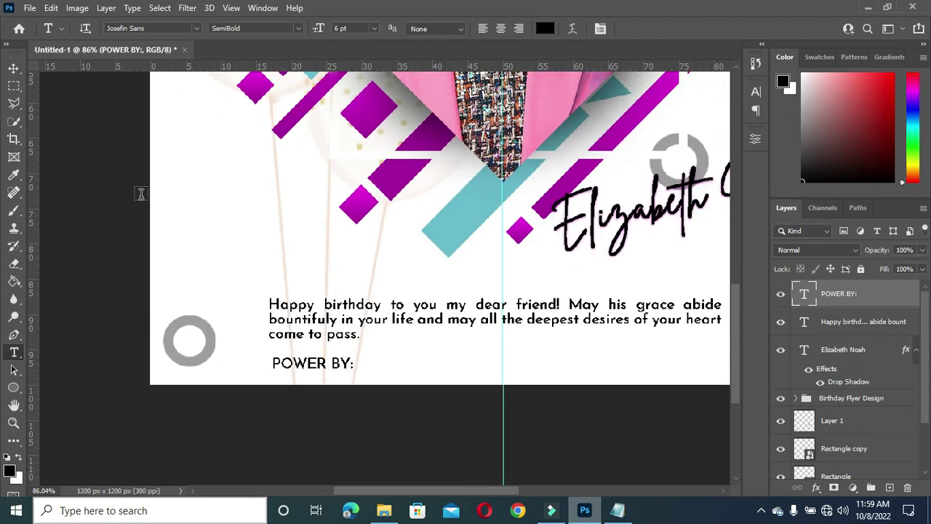
pyautogui.click(13, 67)
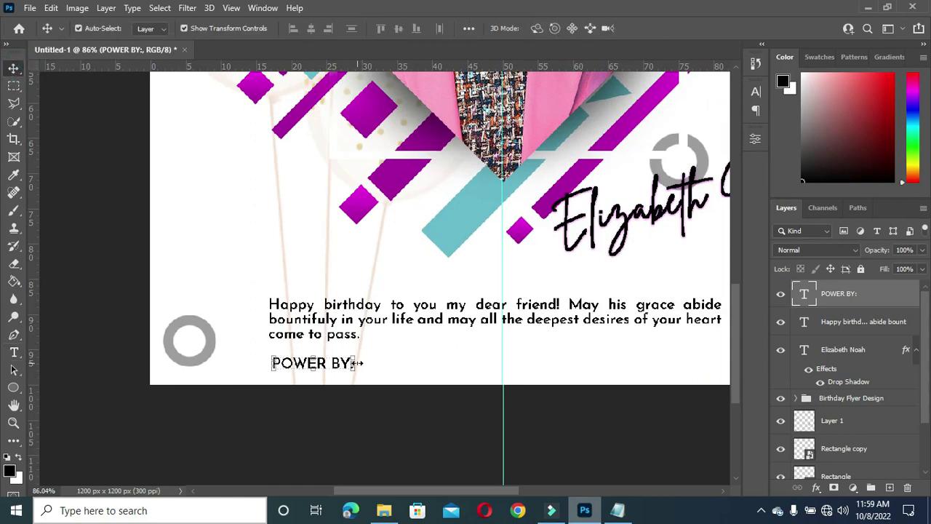
# Step: Scale the POWER BY: text down to about 69%, making it 4.11 pt
pyautogui.moveTo(355, 363); pyautogui.dragTo(332, 368)
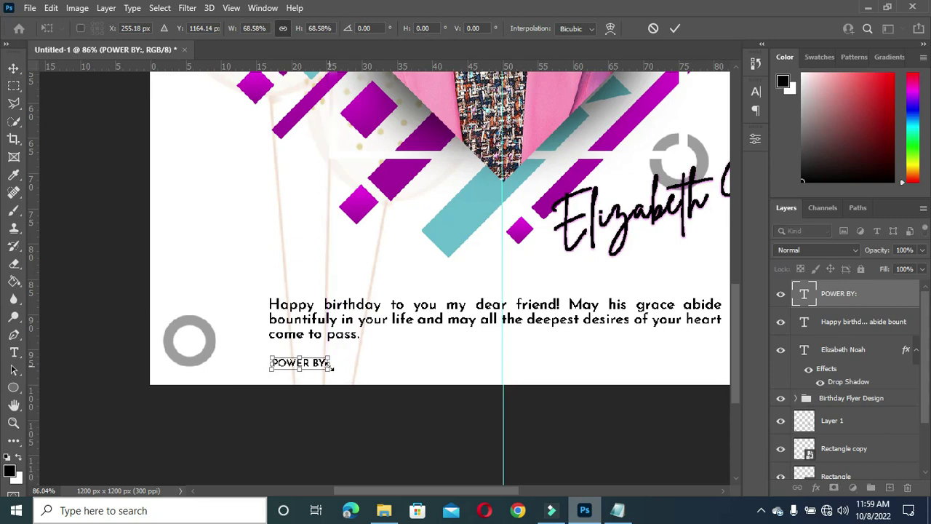
pyautogui.click(676, 29)
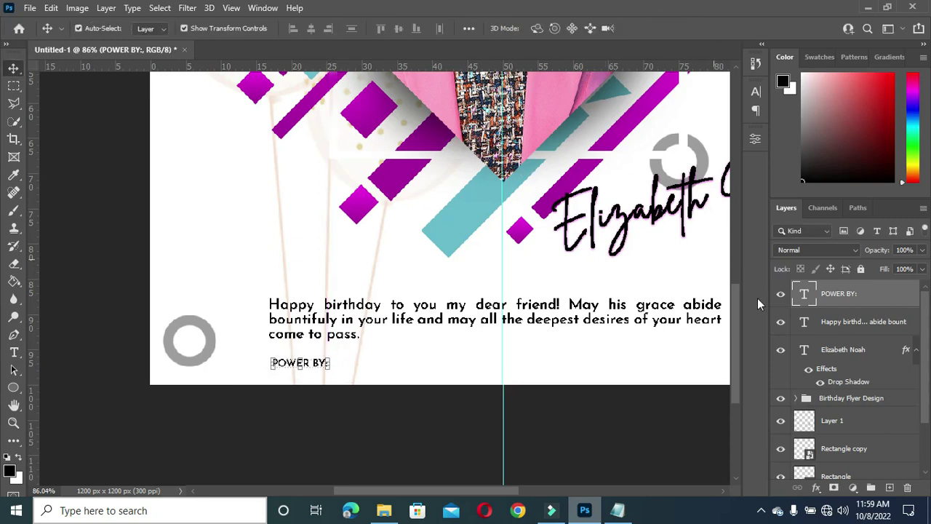
# Step: Color the POWER BY: text magenta (#e903e7), sampled from a design stripe
pyautogui.press('t')
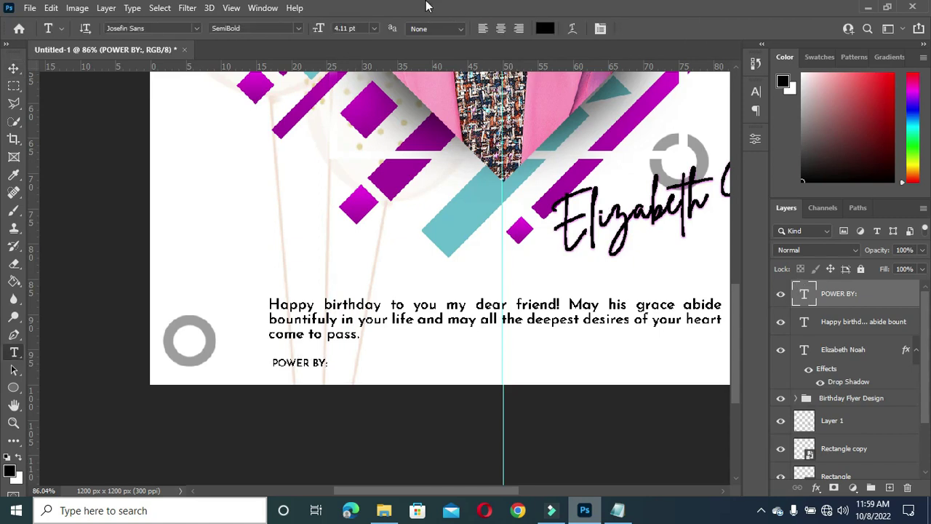
pyautogui.click(545, 28)
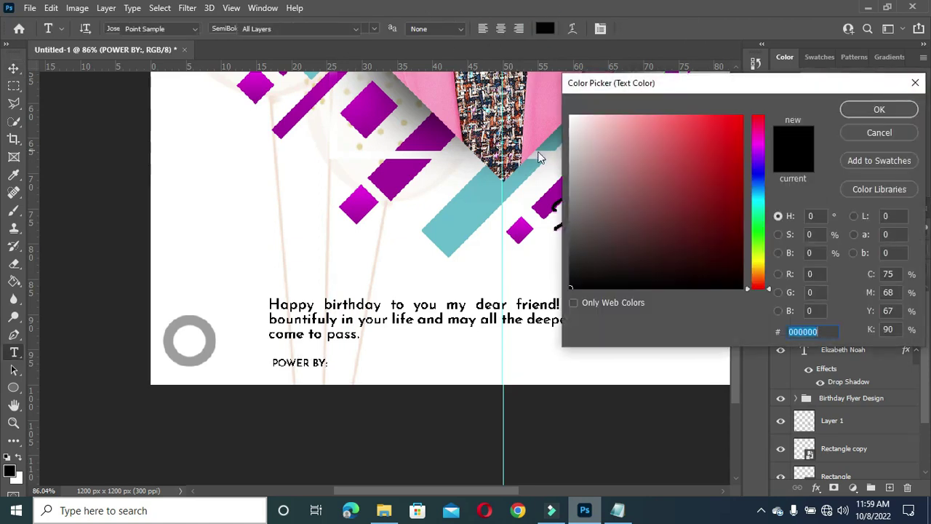
pyautogui.click(521, 223)
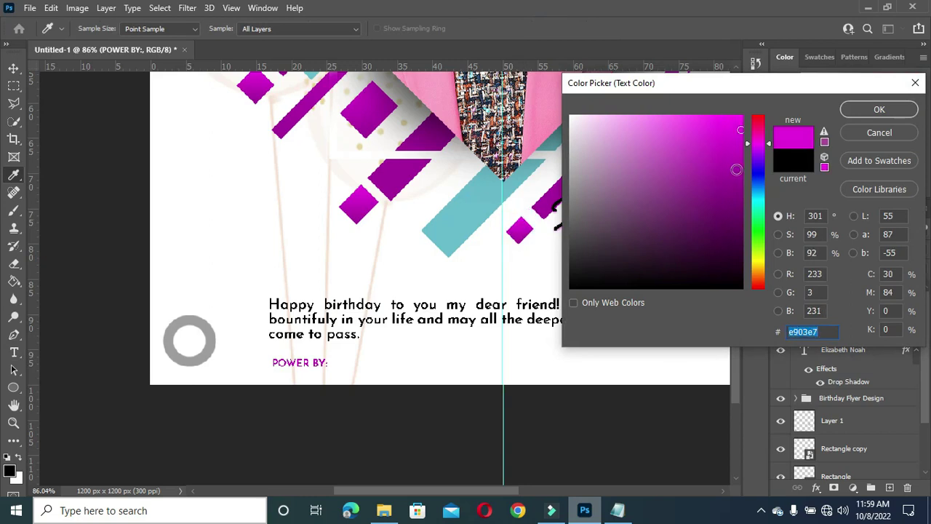
pyautogui.click(880, 109)
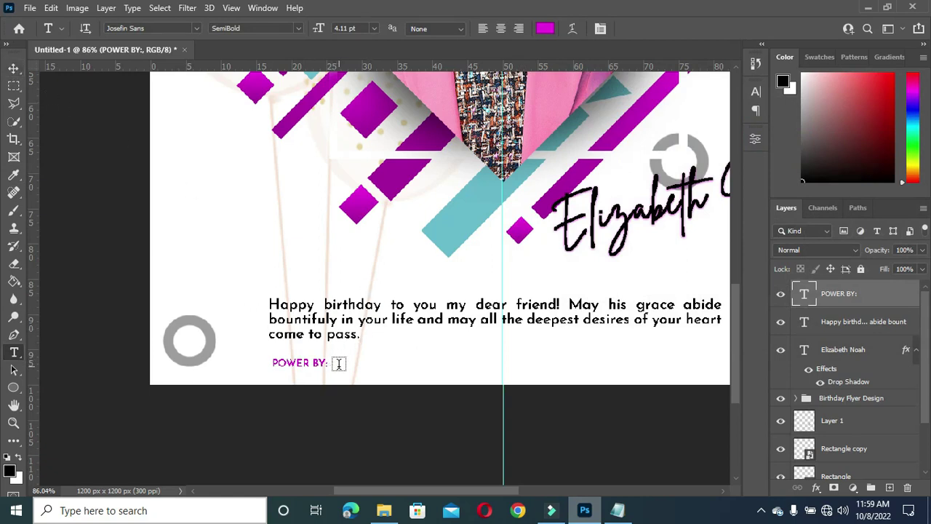
pyautogui.click(339, 364)
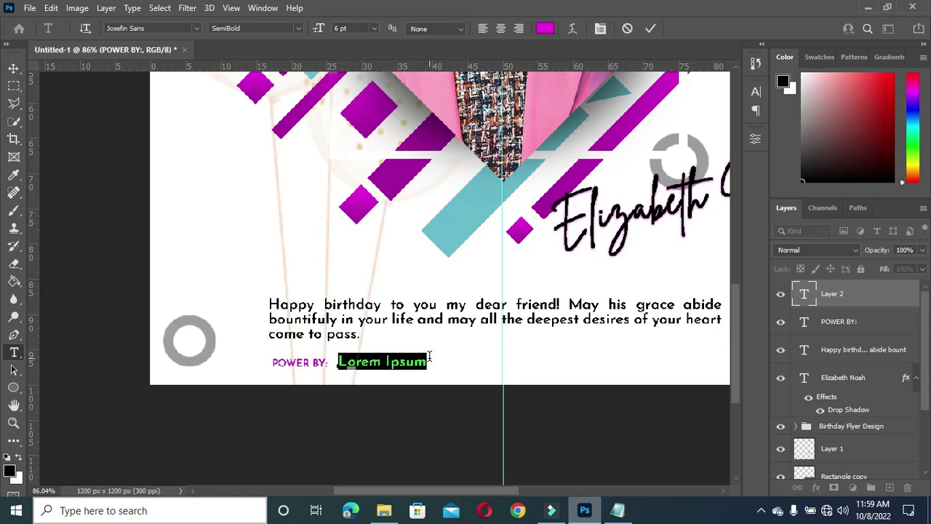
# Step: Replace the placeholder text after POWER BY: with 'Unclejoe Graphics' and commit it
pyautogui.click(429, 357)
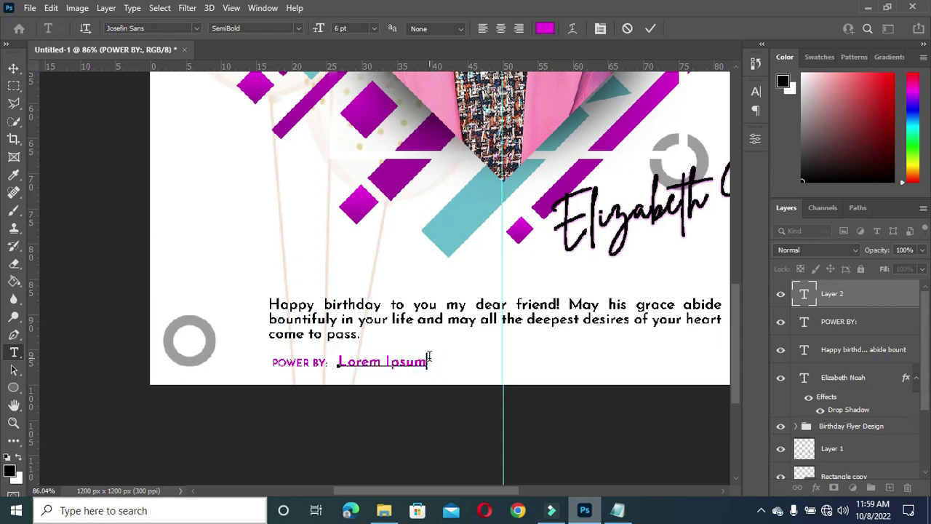
pyautogui.hotkey('ctrl', 'a')
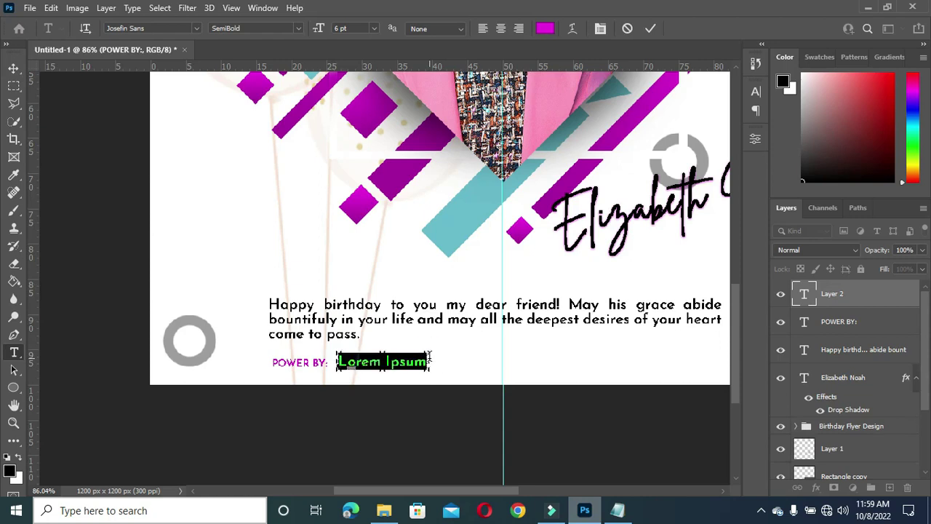
pyautogui.write('Unclejoe')
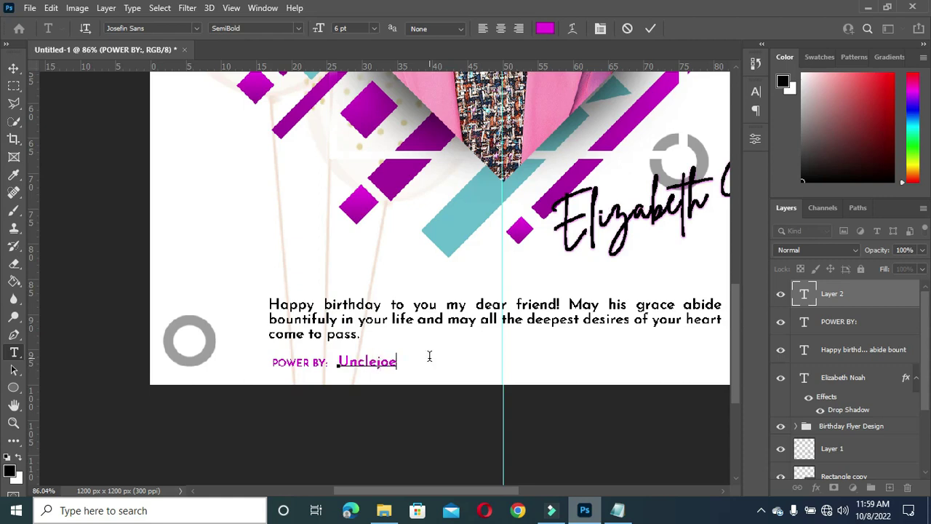
pyautogui.write(' Gra')
pyautogui.click(651, 28)
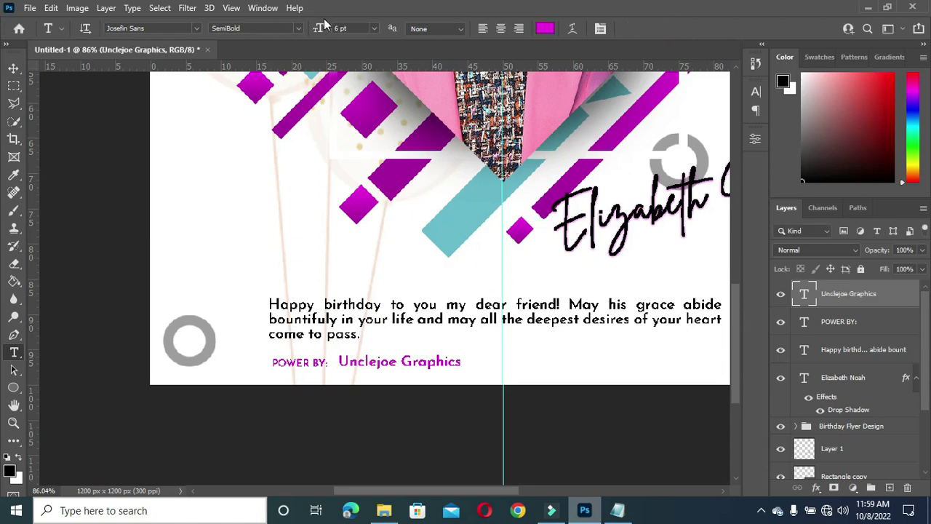
# Step: Shrink the Unclejoe Graphics text to about 67% with the Move tool
pyautogui.click(13, 68)
pyautogui.moveTo(463, 359); pyautogui.dragTo(388, 368)
pyautogui.scroll(2, 383, 352)
# Step: Nudge the credit down, shrink it further to about 57%, and apply the resize
pyautogui.press('Down')
pyautogui.press('Down')
pyautogui.press('Down')
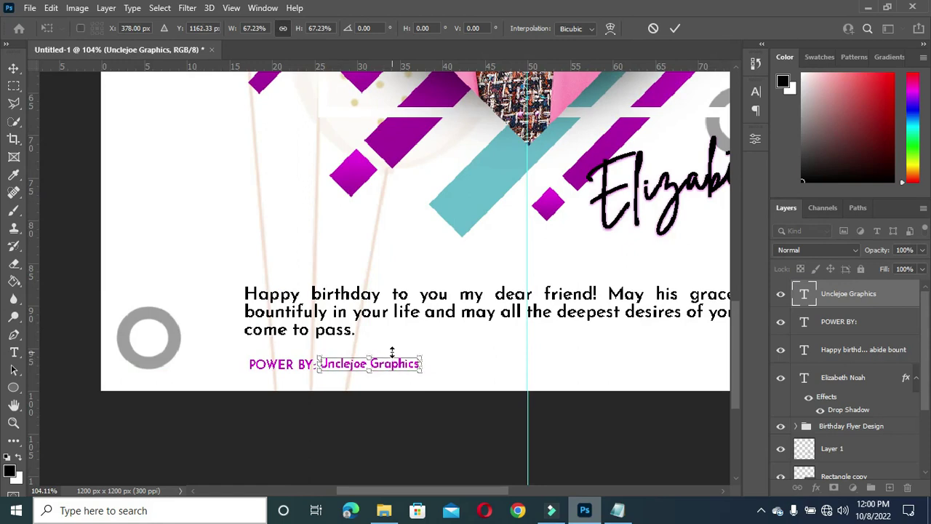
pyautogui.moveTo(421, 360); pyautogui.dragTo(403, 362)
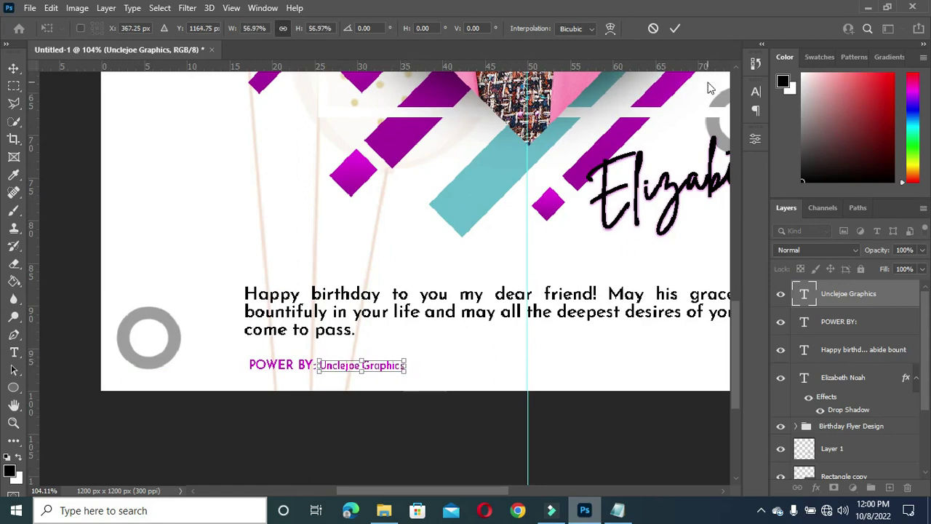
pyautogui.click(675, 29)
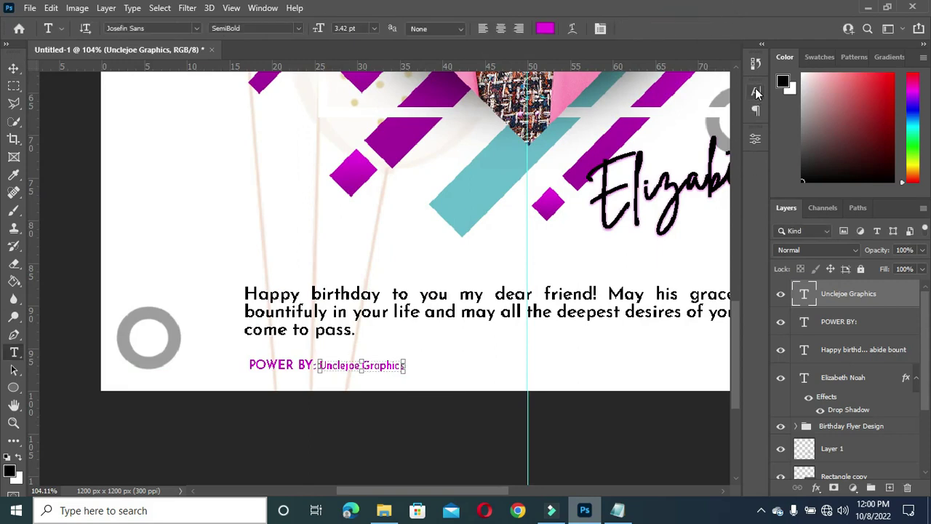
# Step: Set the Unclejoe Graphics credit to Josefin Sans SemiBold Italic
pyautogui.click(295, 29)
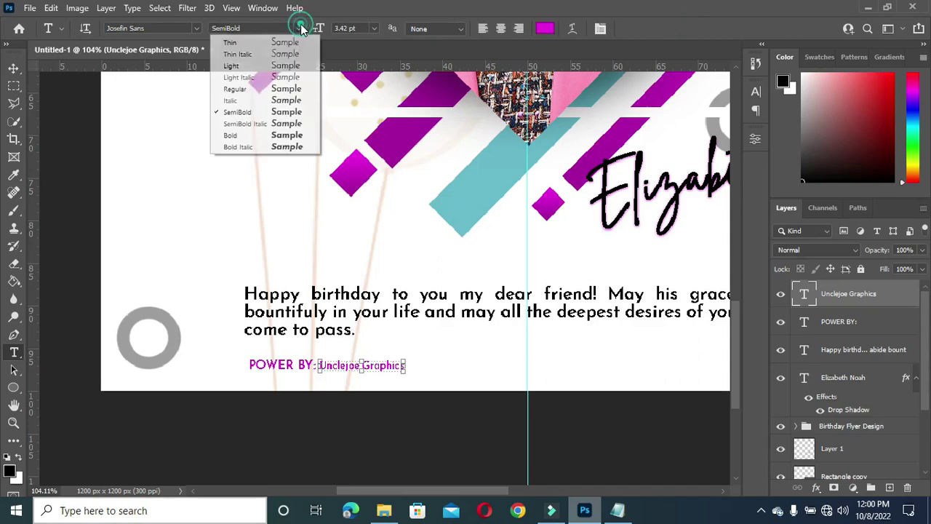
pyautogui.click(254, 124)
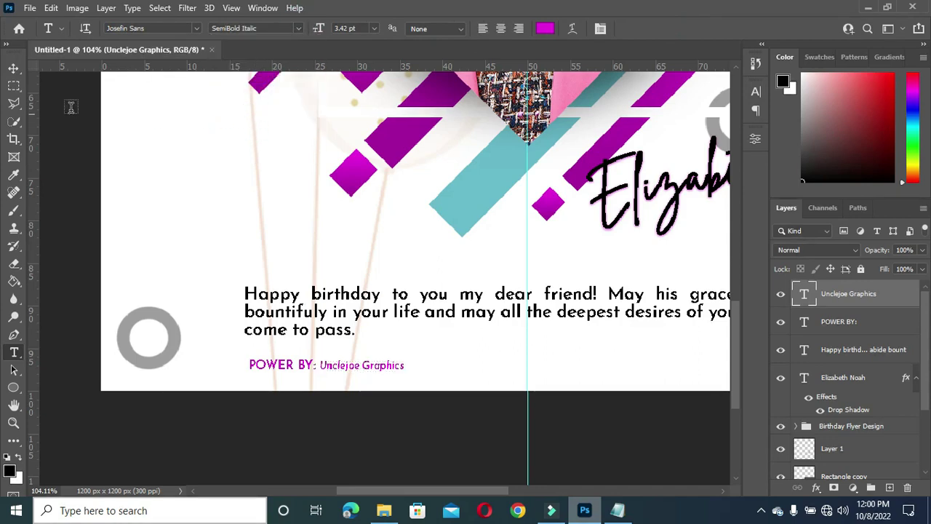
pyautogui.click(13, 68)
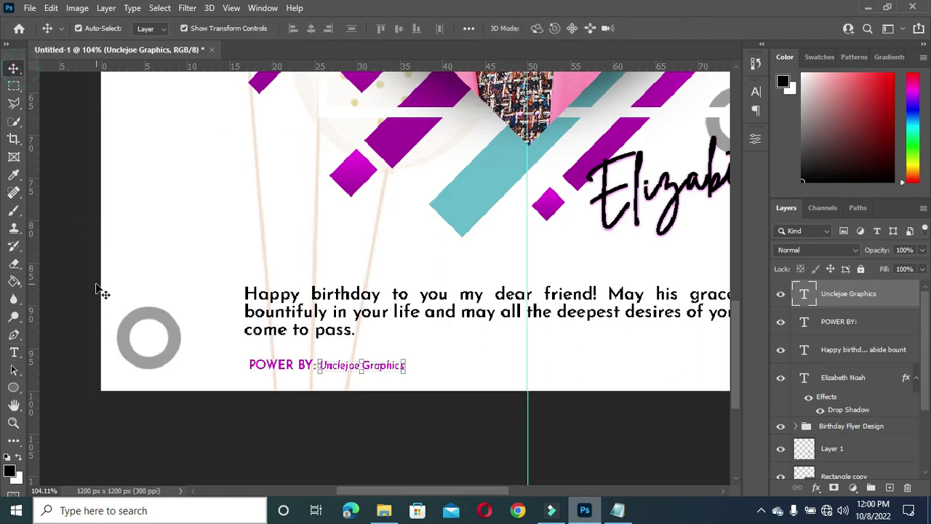
# Step: Fit the whole flyer in the window (Ctrl+0) and commit the credit text
pyautogui.hotkey('ctrl', '0')
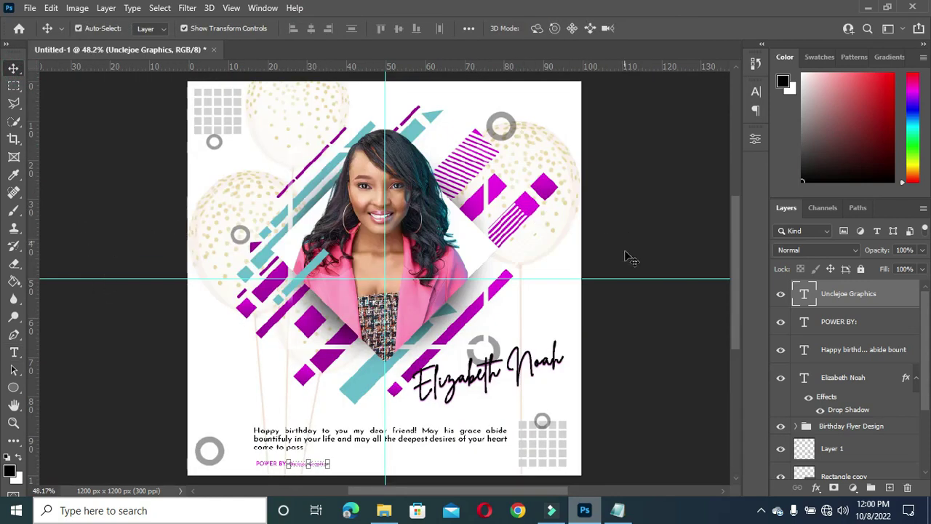
pyautogui.moveTo(737, 311); pyautogui.dragTo(736, 322)
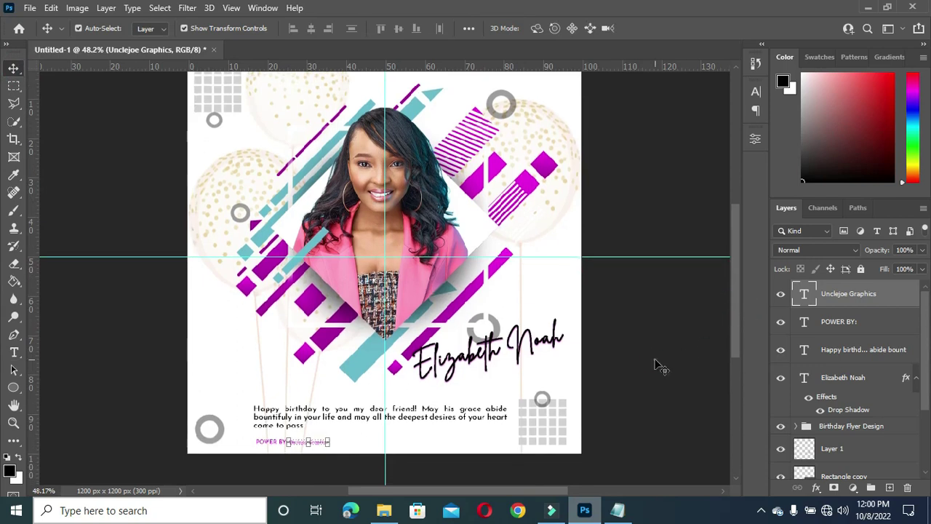
pyautogui.click(654, 365)
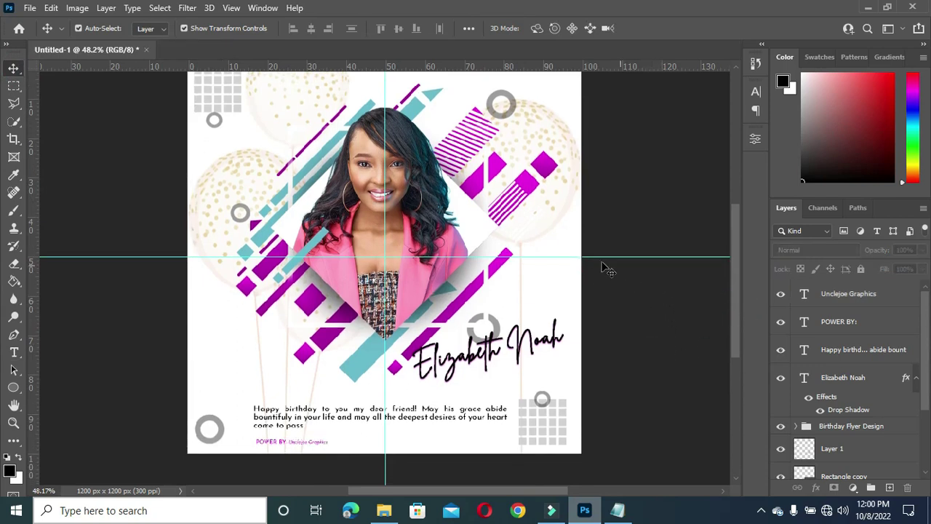
pyautogui.scroll(1, 646, 209)
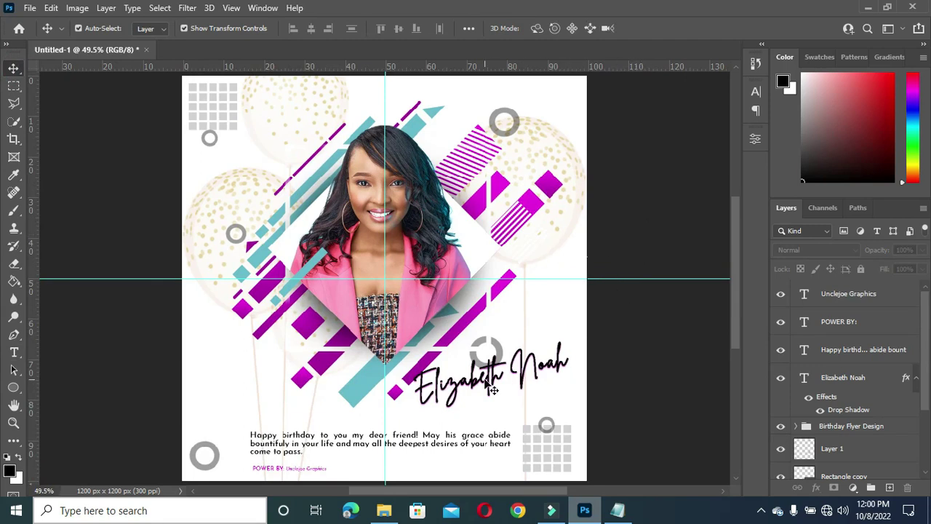
pyautogui.moveTo(492, 387); pyautogui.dragTo(466, 408)
pyautogui.scroll(-1, 598, 146)
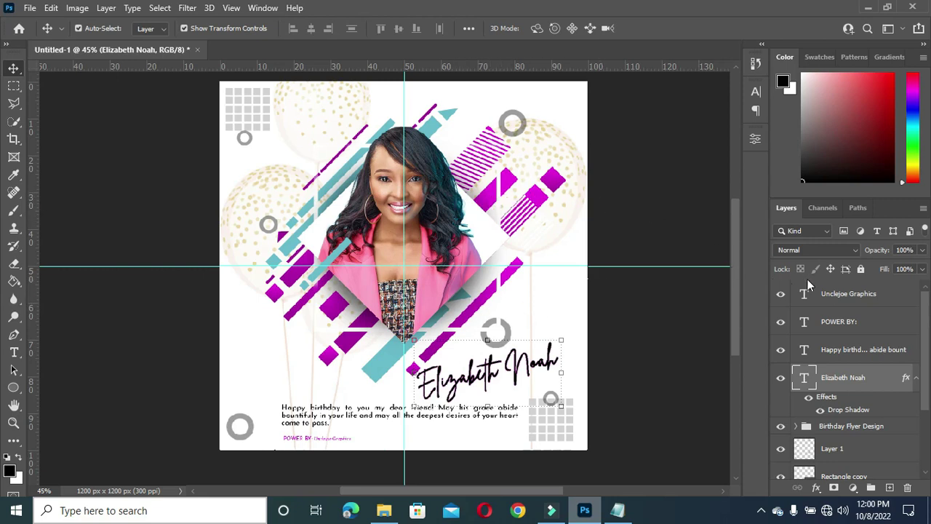
pyautogui.click(919, 380)
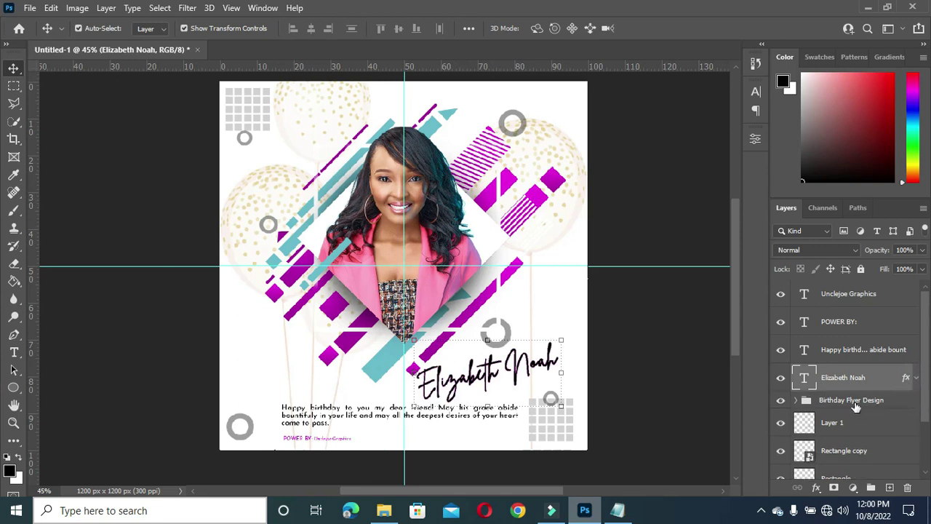
# Step: Group the four text layers into a group named 'Text'
pyautogui.keyDown('shift'); pyautogui.click(843, 295); pyautogui.keyUp('shift')
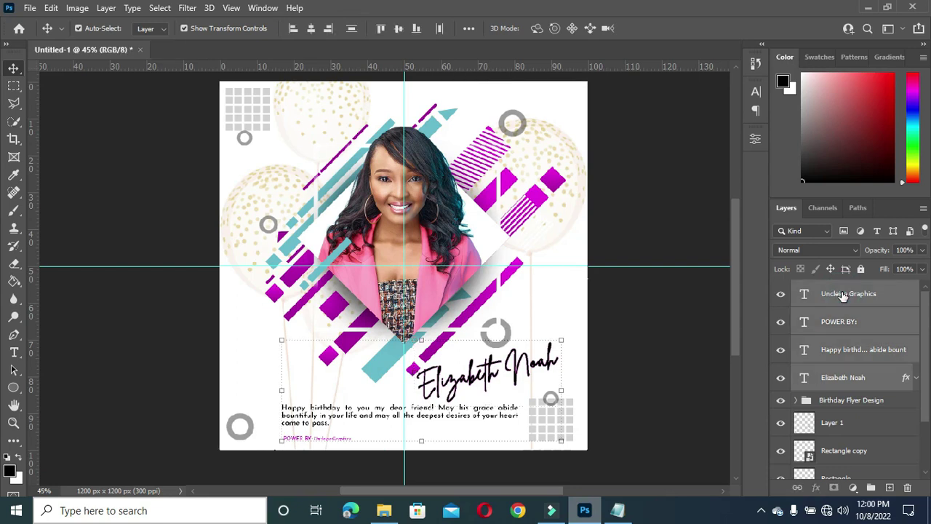
pyautogui.hotkey('ctrl', 'g')
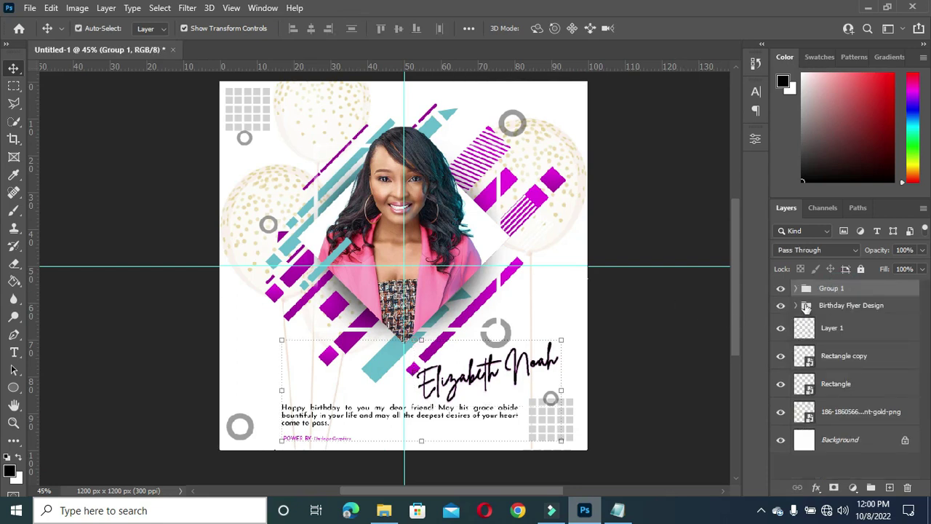
pyautogui.doubleClick(833, 289)
pyautogui.write('Text')
pyautogui.press('Return')
# Step: Group Layer 1 through the png layer into a group named 'Background'
pyautogui.click(837, 328)
pyautogui.keyDown('shift'); pyautogui.click(844, 412); pyautogui.keyUp('shift')
pyautogui.hotkey('ctrl', 'g')
pyautogui.doubleClick(829, 322)
pyautogui.write('Back')
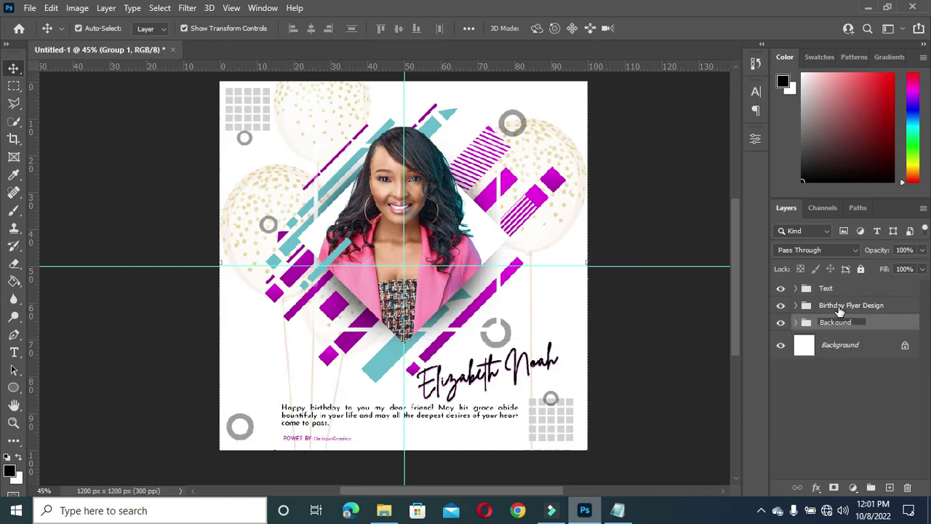
pyautogui.write('ground')
pyautogui.press('Return')
pyautogui.click(659, 358)
pyautogui.click(844, 305)
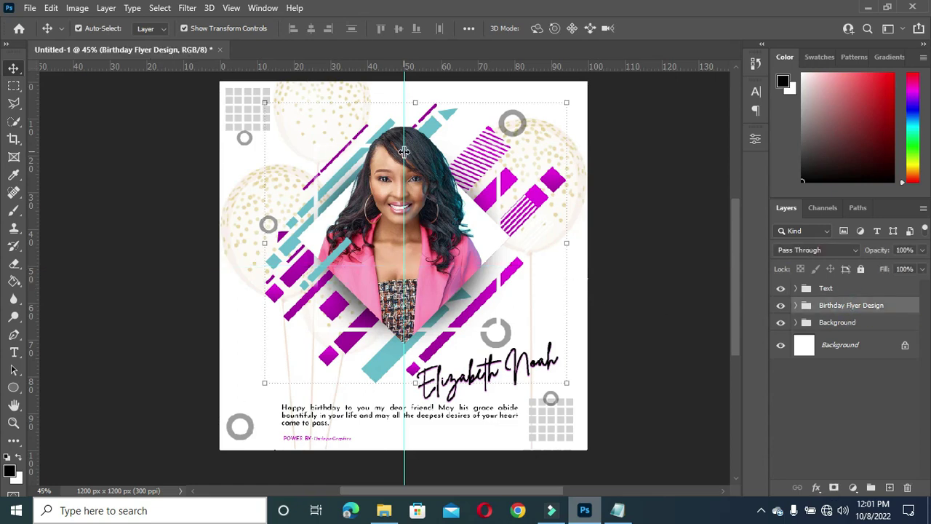
# Step: Scale the Birthday Flyer Design group to 110.75%, nudge it slightly left, and apply
pyautogui.click(261, 382)
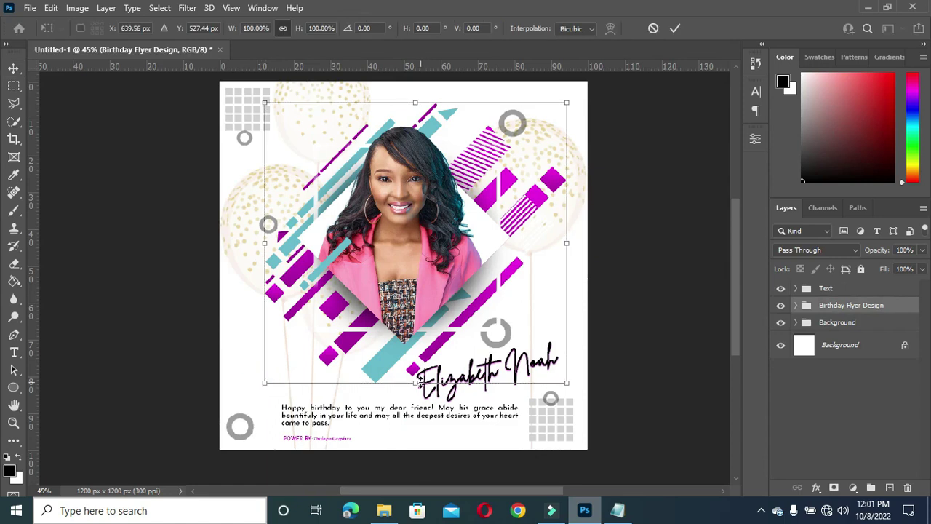
pyautogui.moveTo(417, 383); pyautogui.dragTo(415, 395)
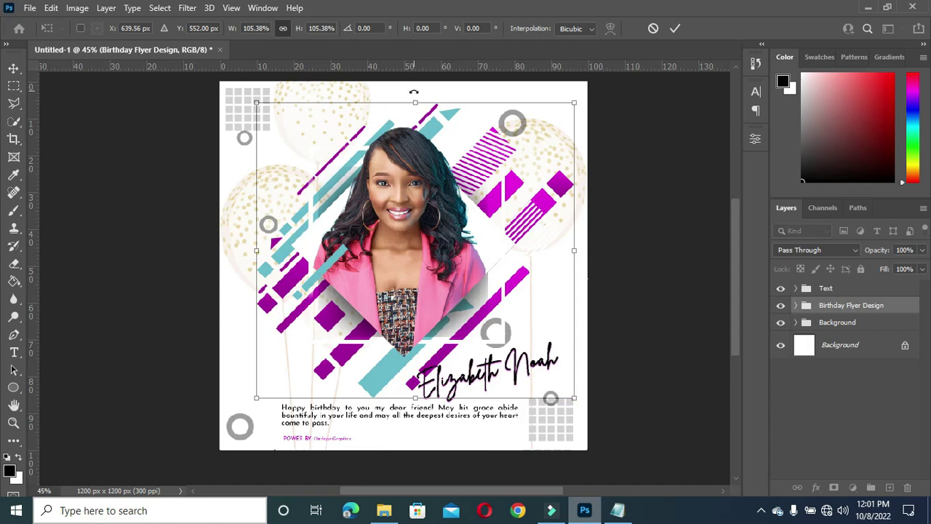
pyautogui.moveTo(415, 102); pyautogui.dragTo(415, 88)
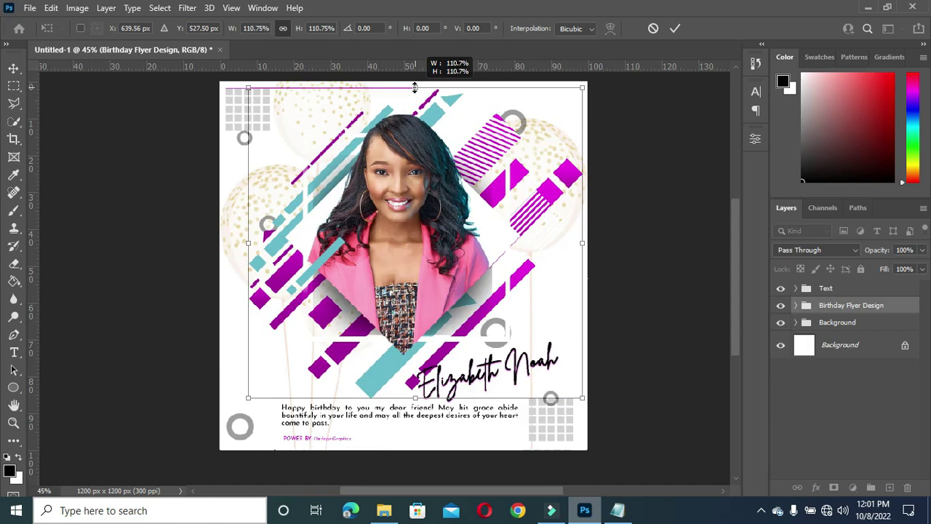
pyautogui.moveTo(415, 87); pyautogui.dragTo(415, 87)
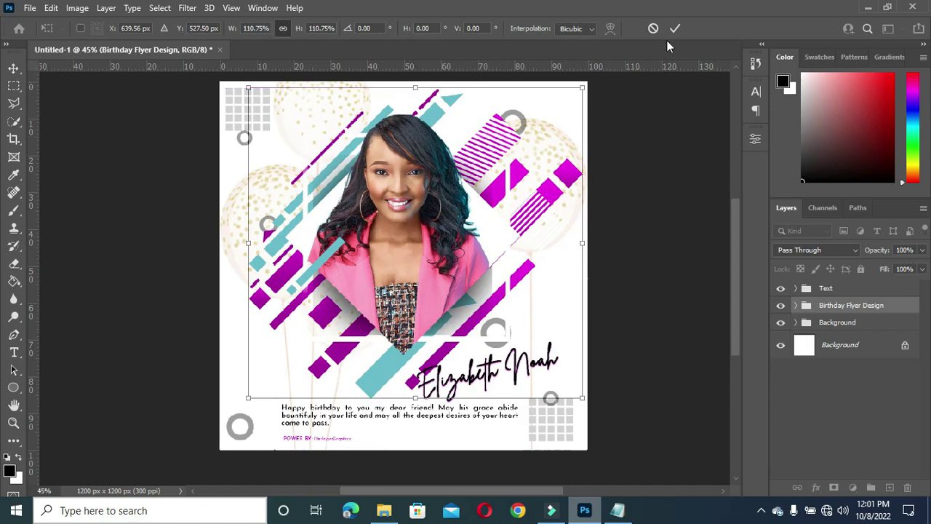
pyautogui.press('Left')
pyautogui.press('Left')
pyautogui.press('Left')
pyautogui.press('Left')
pyautogui.press('Left')
pyautogui.press('Left')
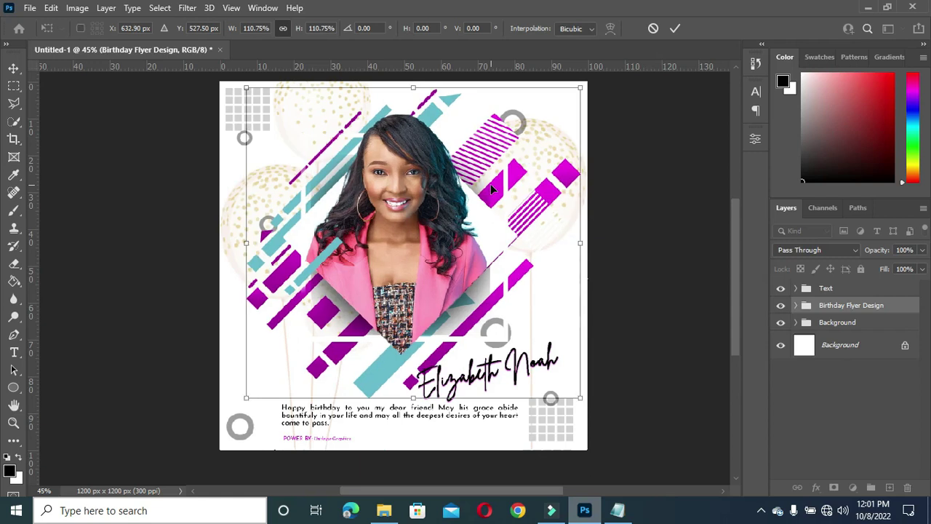
pyautogui.press('Left')
pyautogui.press('Left')
pyautogui.press('Left')
pyautogui.press('Left')
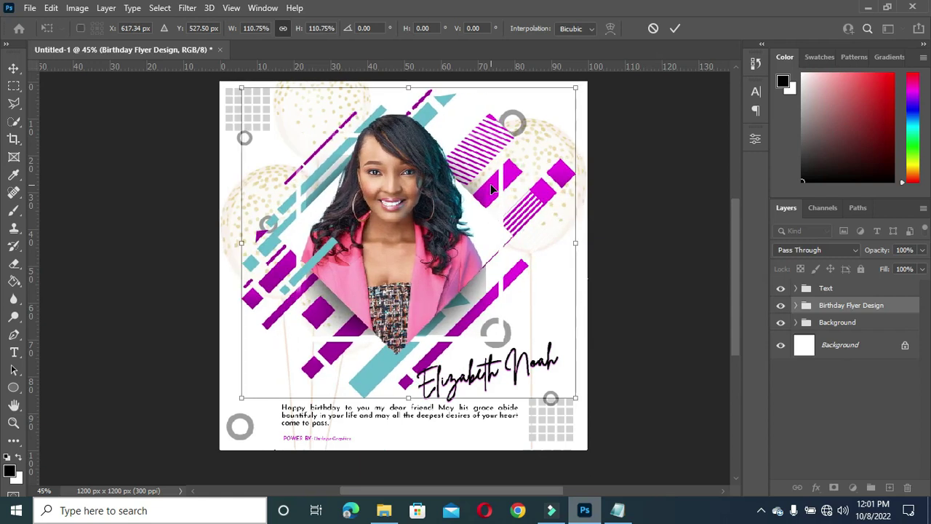
pyautogui.press('Up')
pyautogui.press('Right')
pyautogui.press('Right')
pyautogui.press('Right')
pyautogui.press('Right')
pyautogui.click(675, 28)
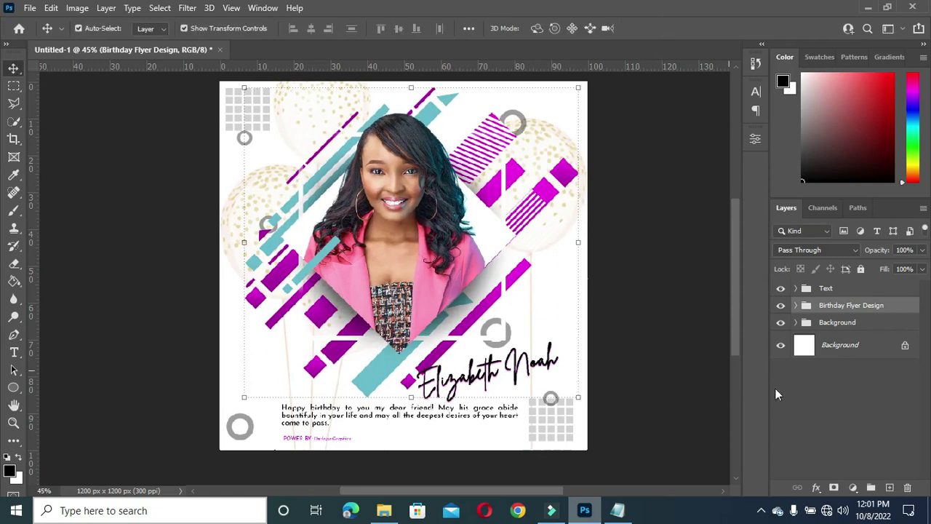
# Step: Enlarge Layer 1's grey rings and grid squares slightly, shift them right, and apply the transform
pyautogui.click(837, 323)
pyautogui.click(796, 322)
pyautogui.click(843, 345)
pyautogui.hotkey('ctrl', 't')
pyautogui.moveTo(225, 107); pyautogui.dragTo(222, 104)
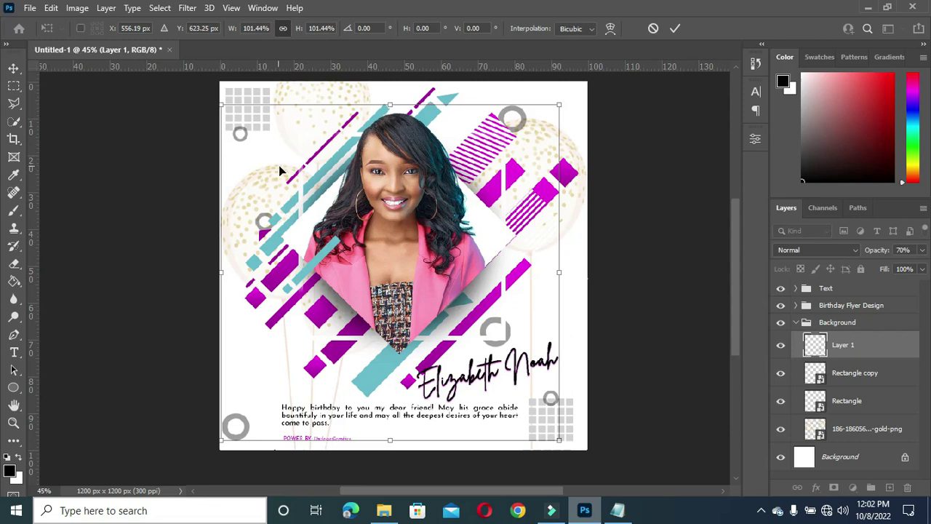
pyautogui.moveTo(560, 105)
pyautogui.mouseDown()
pyautogui.moveTo(569, 99)
pyautogui.moveTo(558, 107)
pyautogui.mouseUp()
pyautogui.moveTo(548, 294); pyautogui.dragTo(552, 292)
pyautogui.click(675, 27)
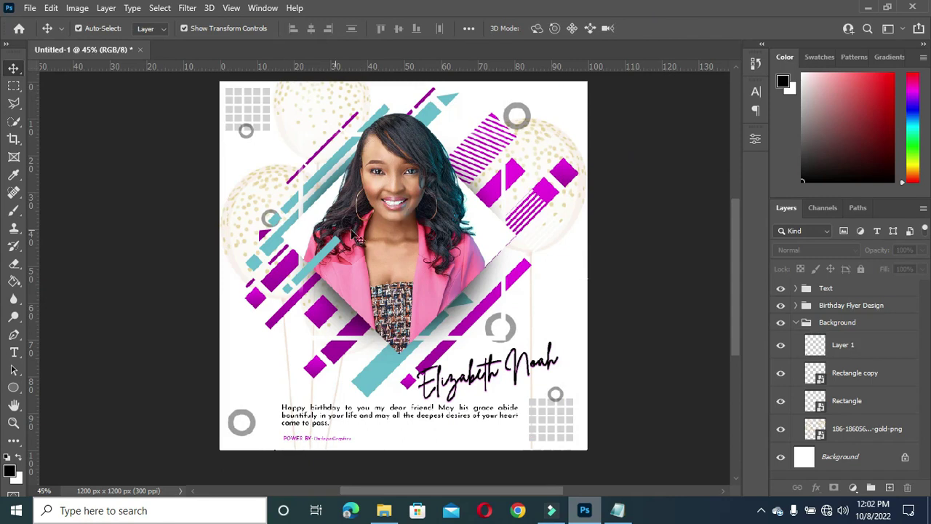
# Step: Zoom out and back in to review the flyer, then fold the Background group closed
pyautogui.scroll(-1, 412, 231)
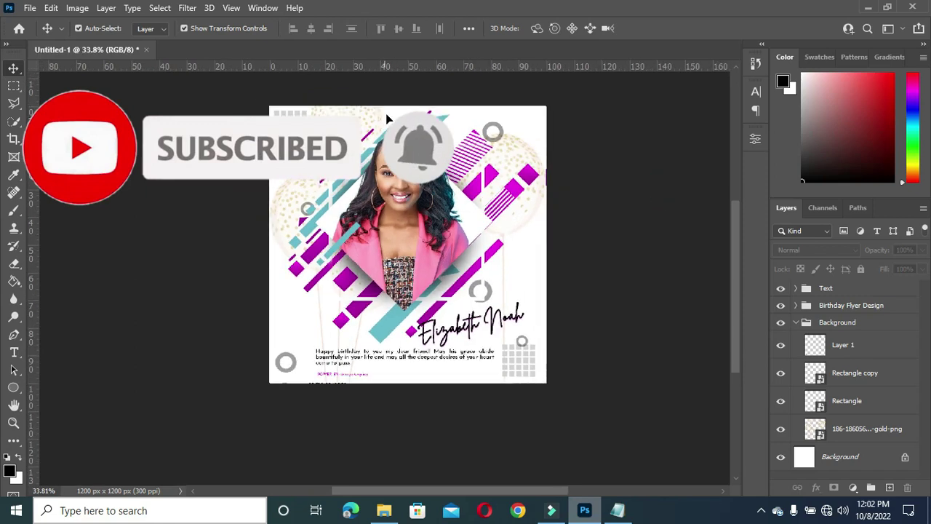
pyautogui.scroll(1, 575, 217)
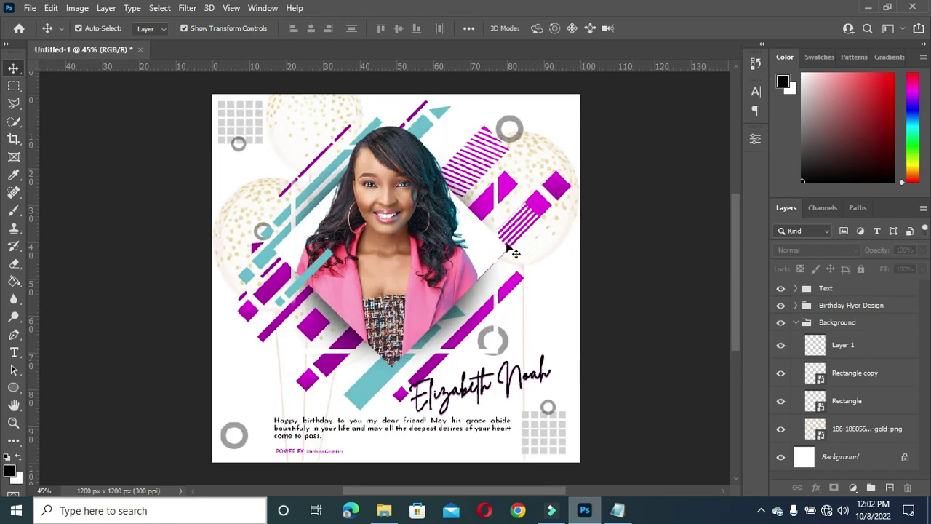
pyautogui.click(795, 323)
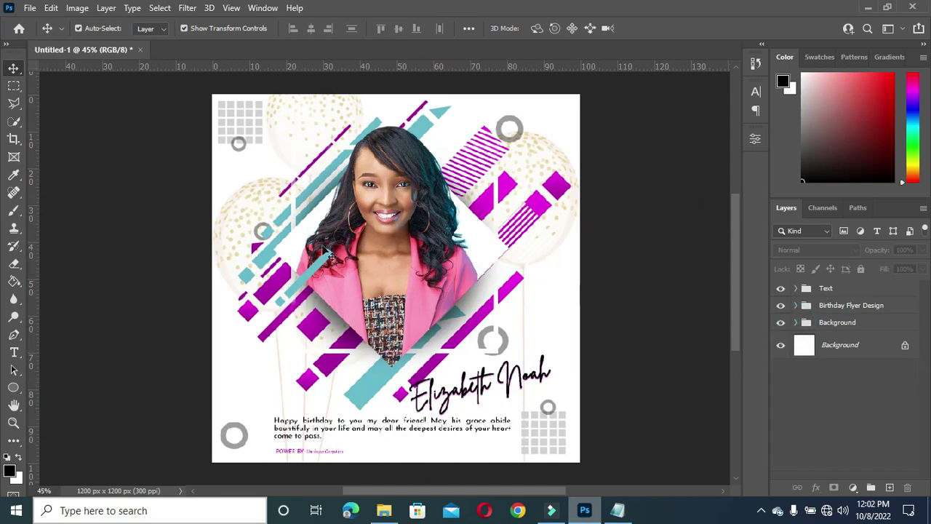